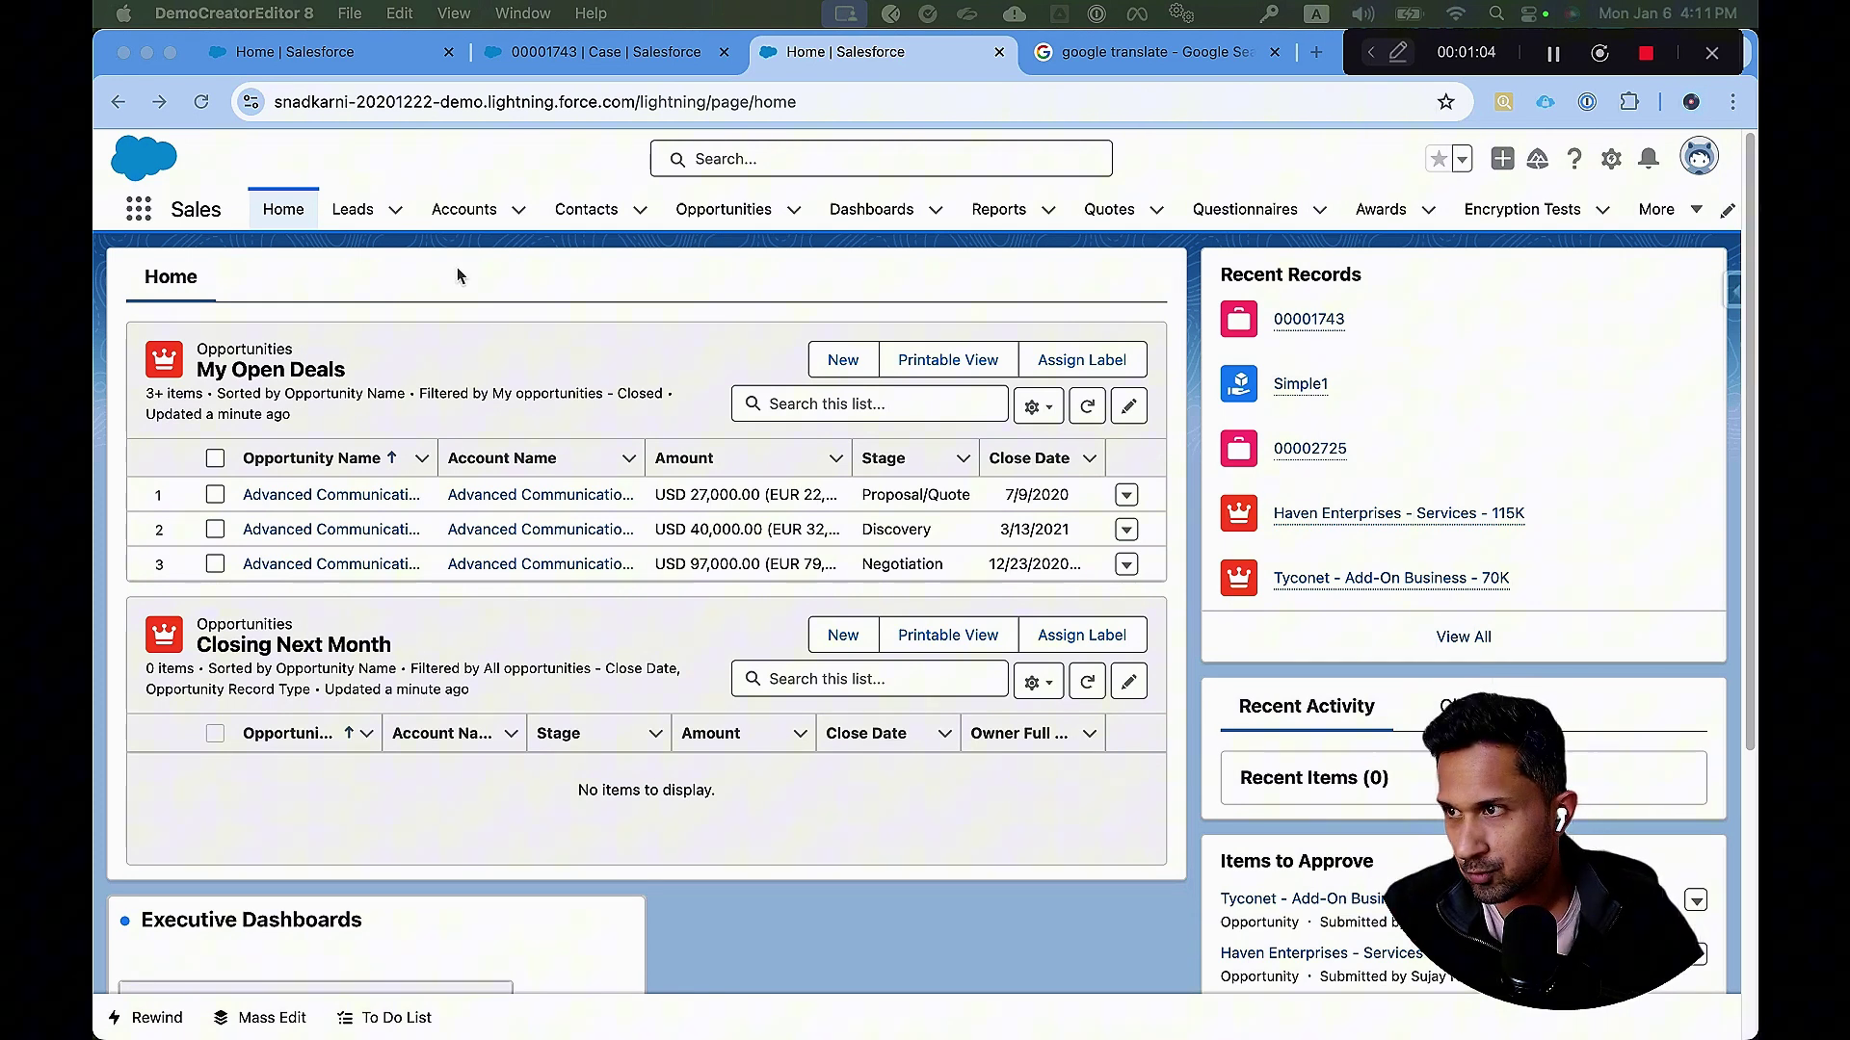
Focus Chrome and open the Accounts tab to list the recently viewed accounts.
left_click(490, 214)
left_click(489, 214)
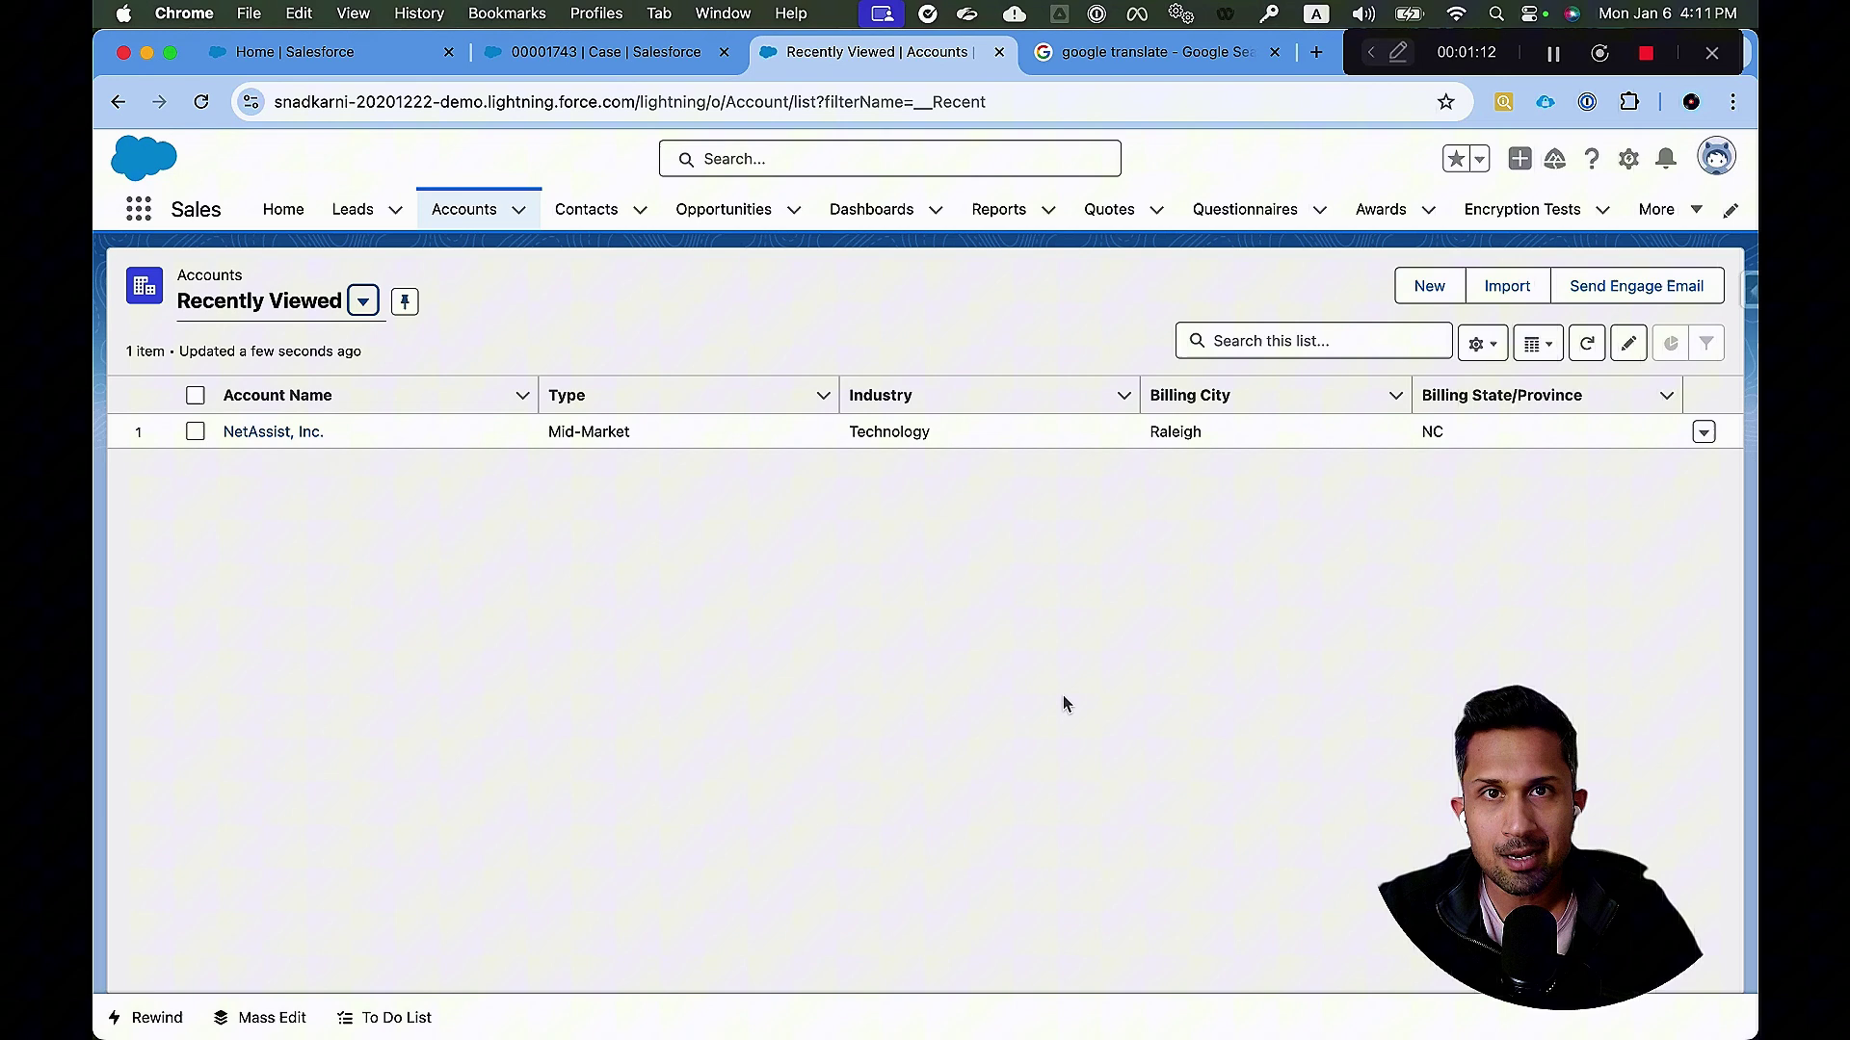
In Setup's Object Manager, filter for 'Accounts' and open the Account object's Fields & Relationships.
left_click(1628, 159)
left_click(1546, 256)
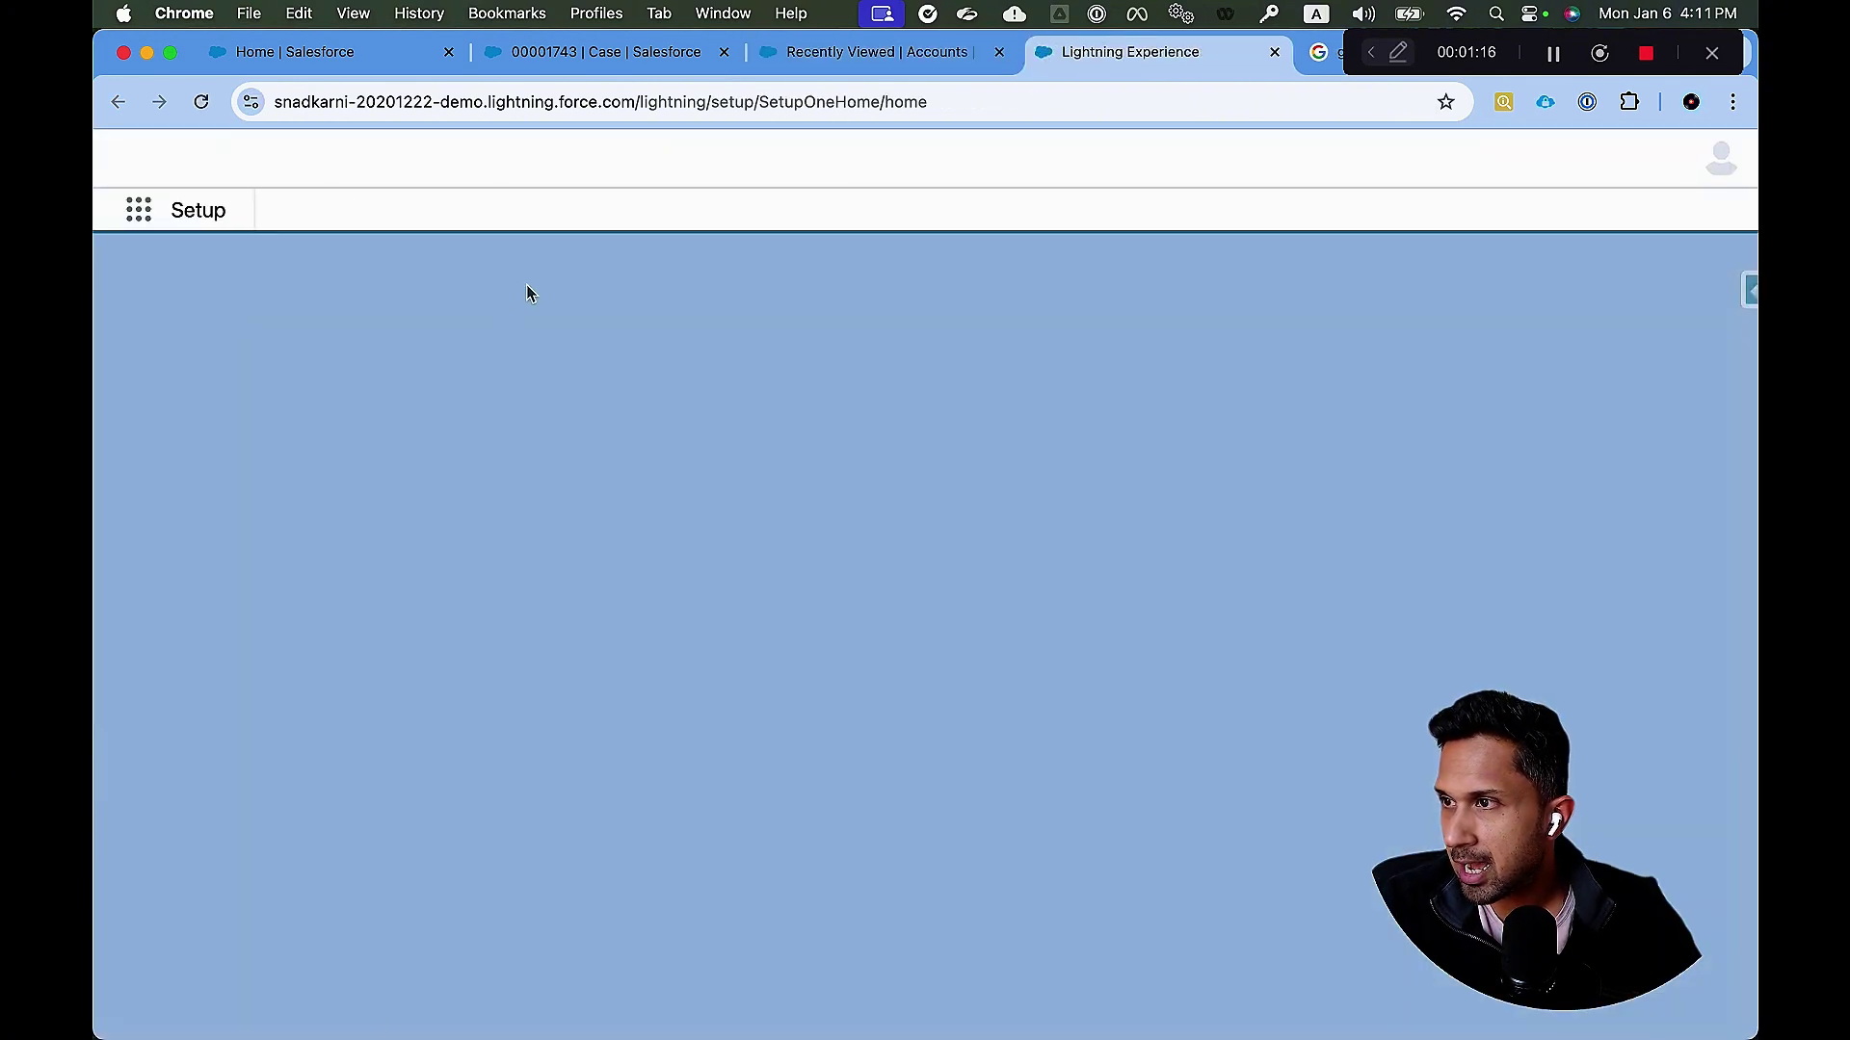
left_click(405, 210)
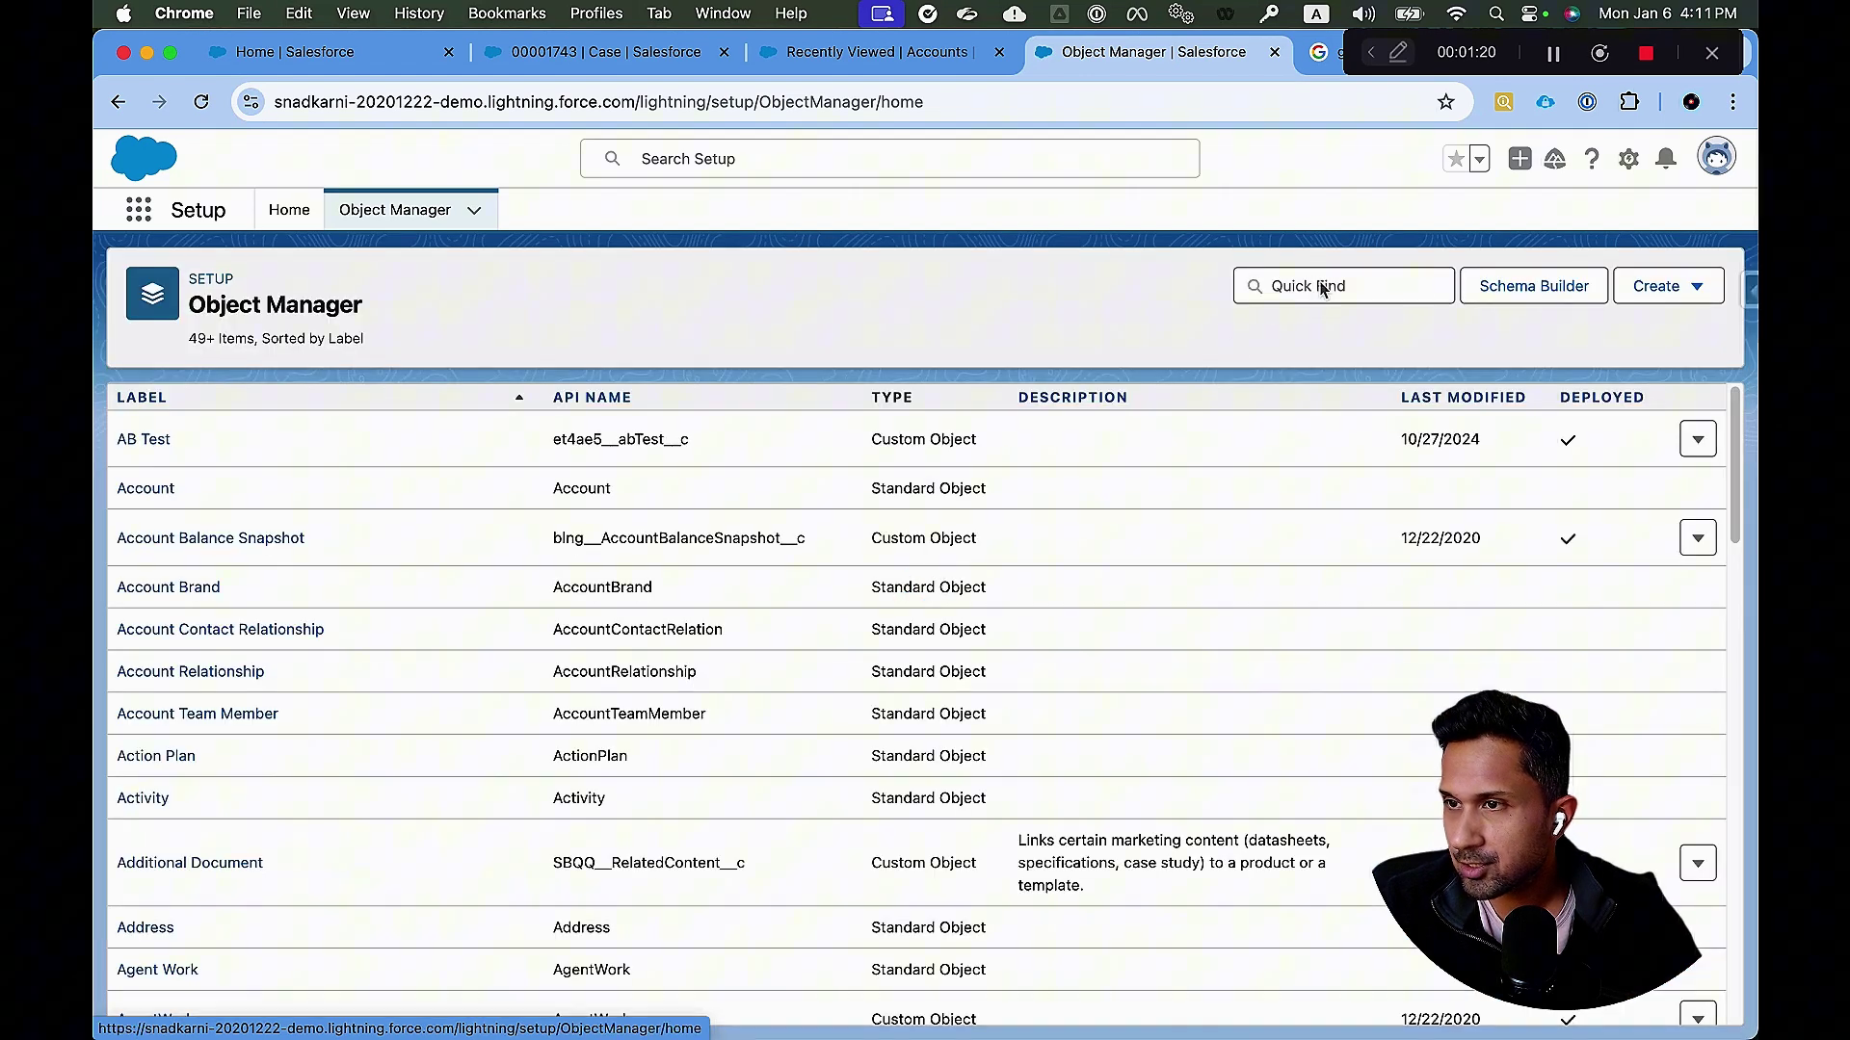
left_click(1322, 289)
type("Account")
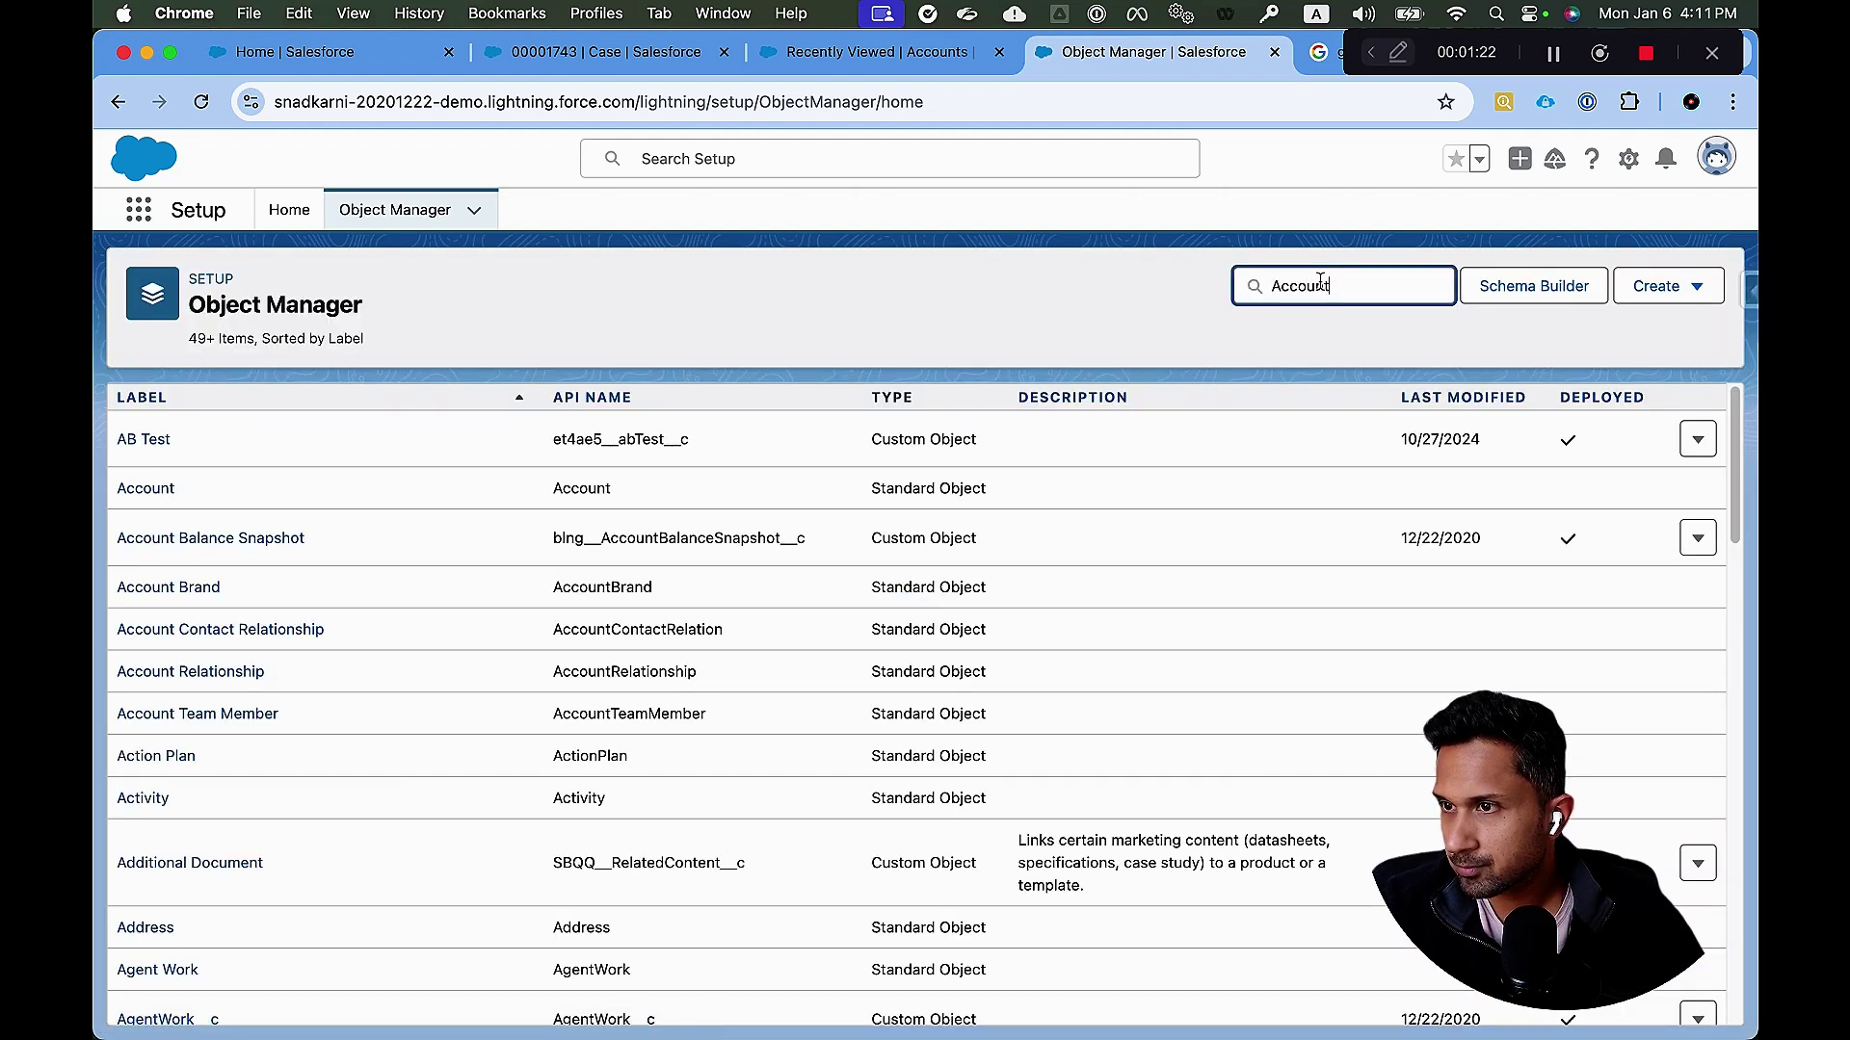
type("s")
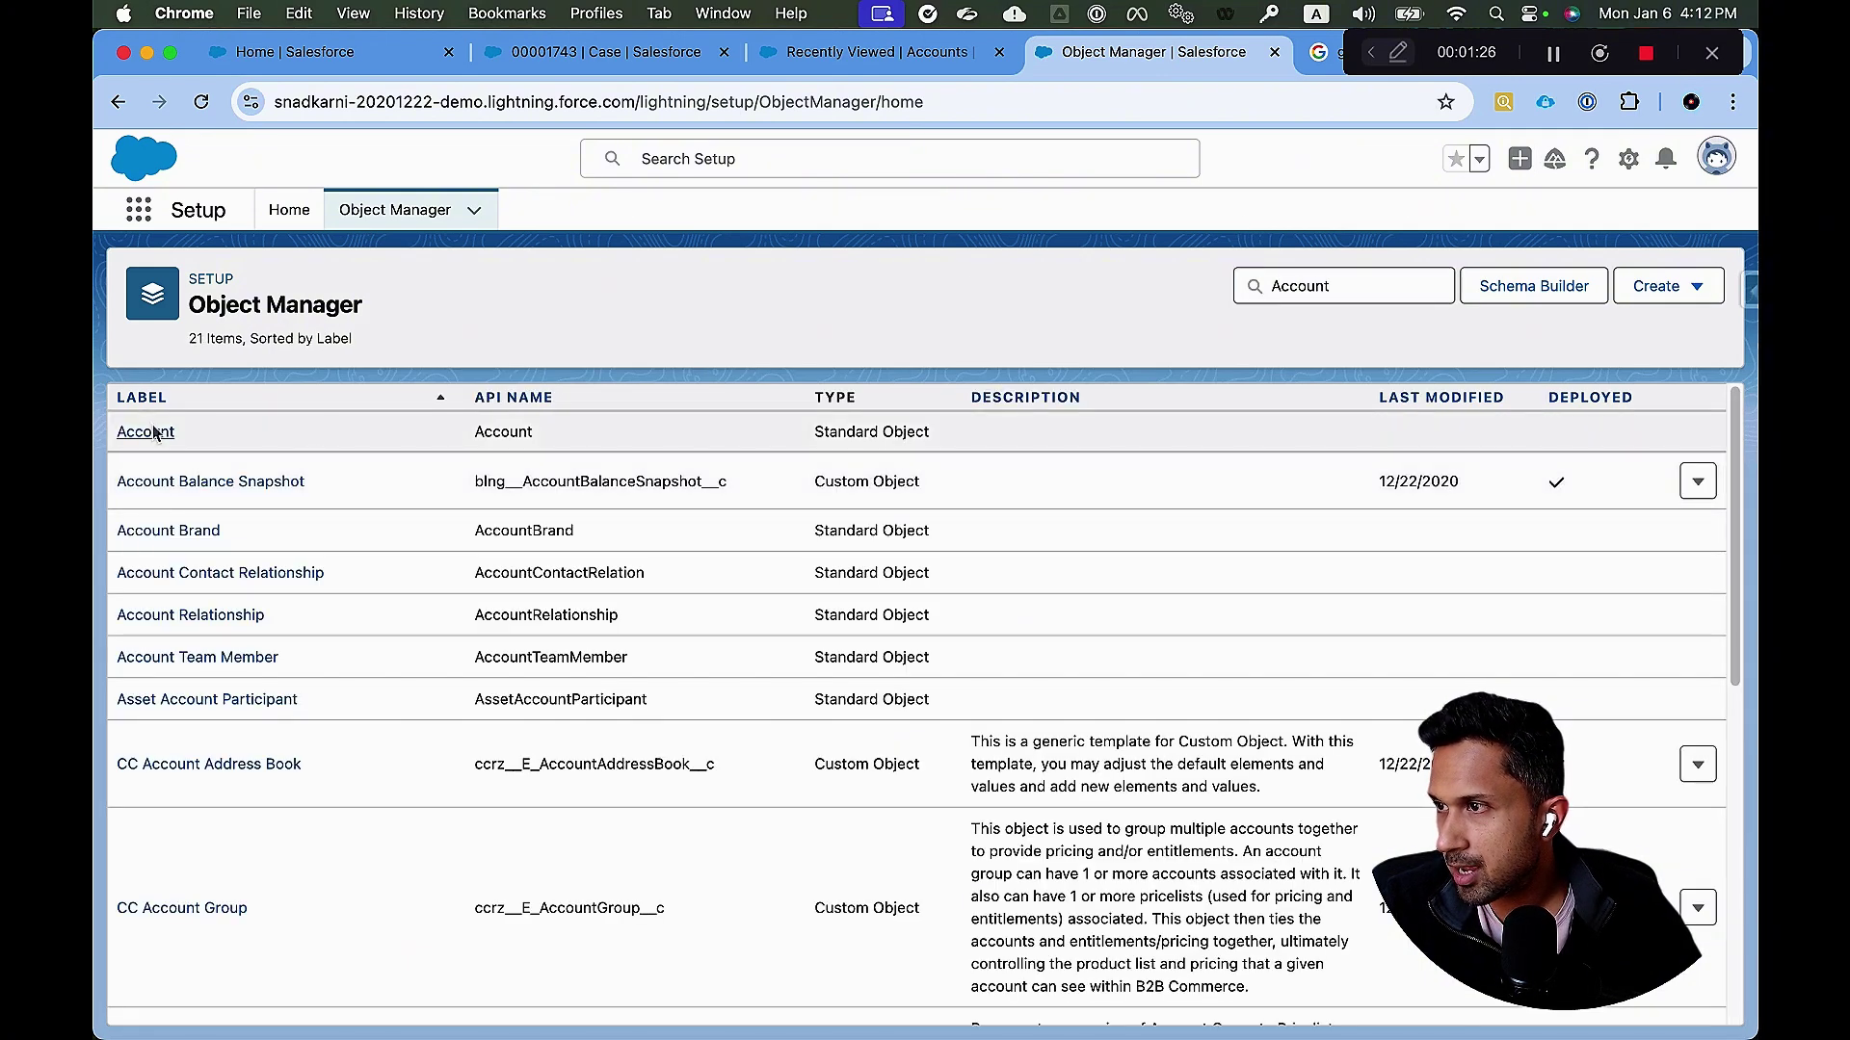
left_click(149, 427)
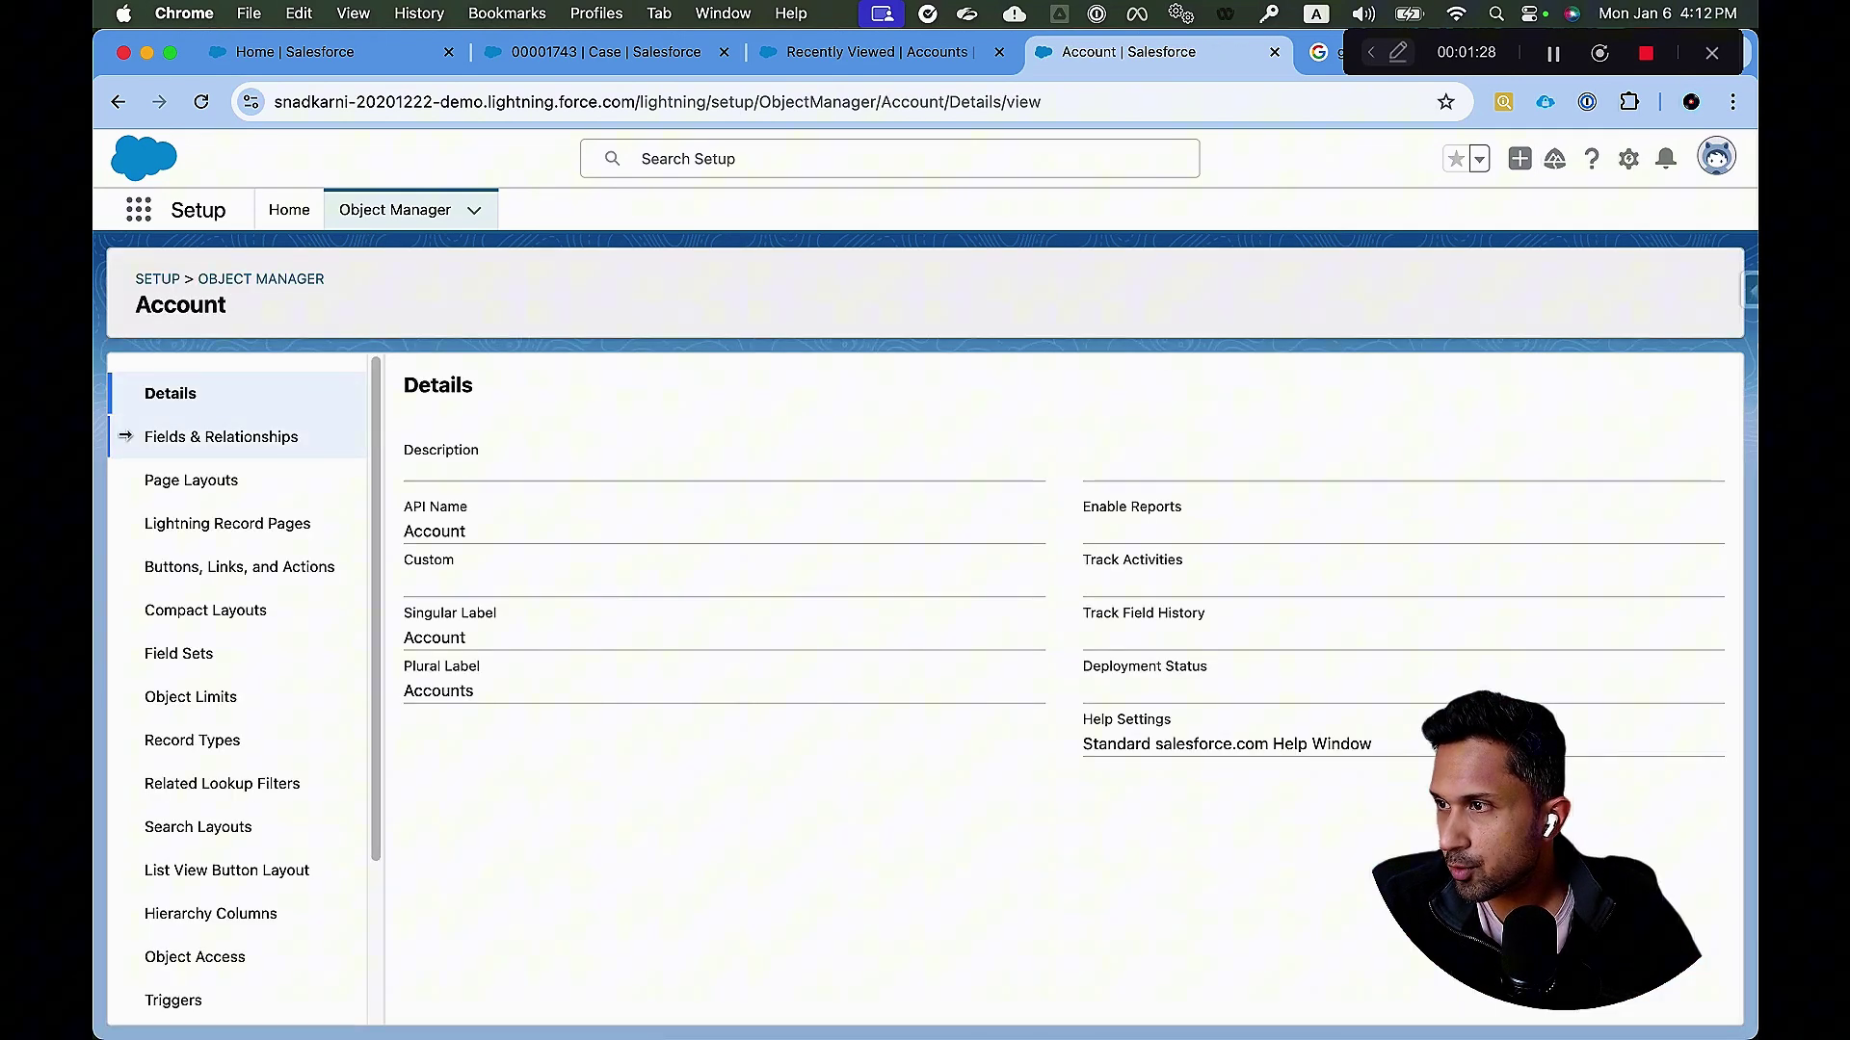
left_click(222, 437)
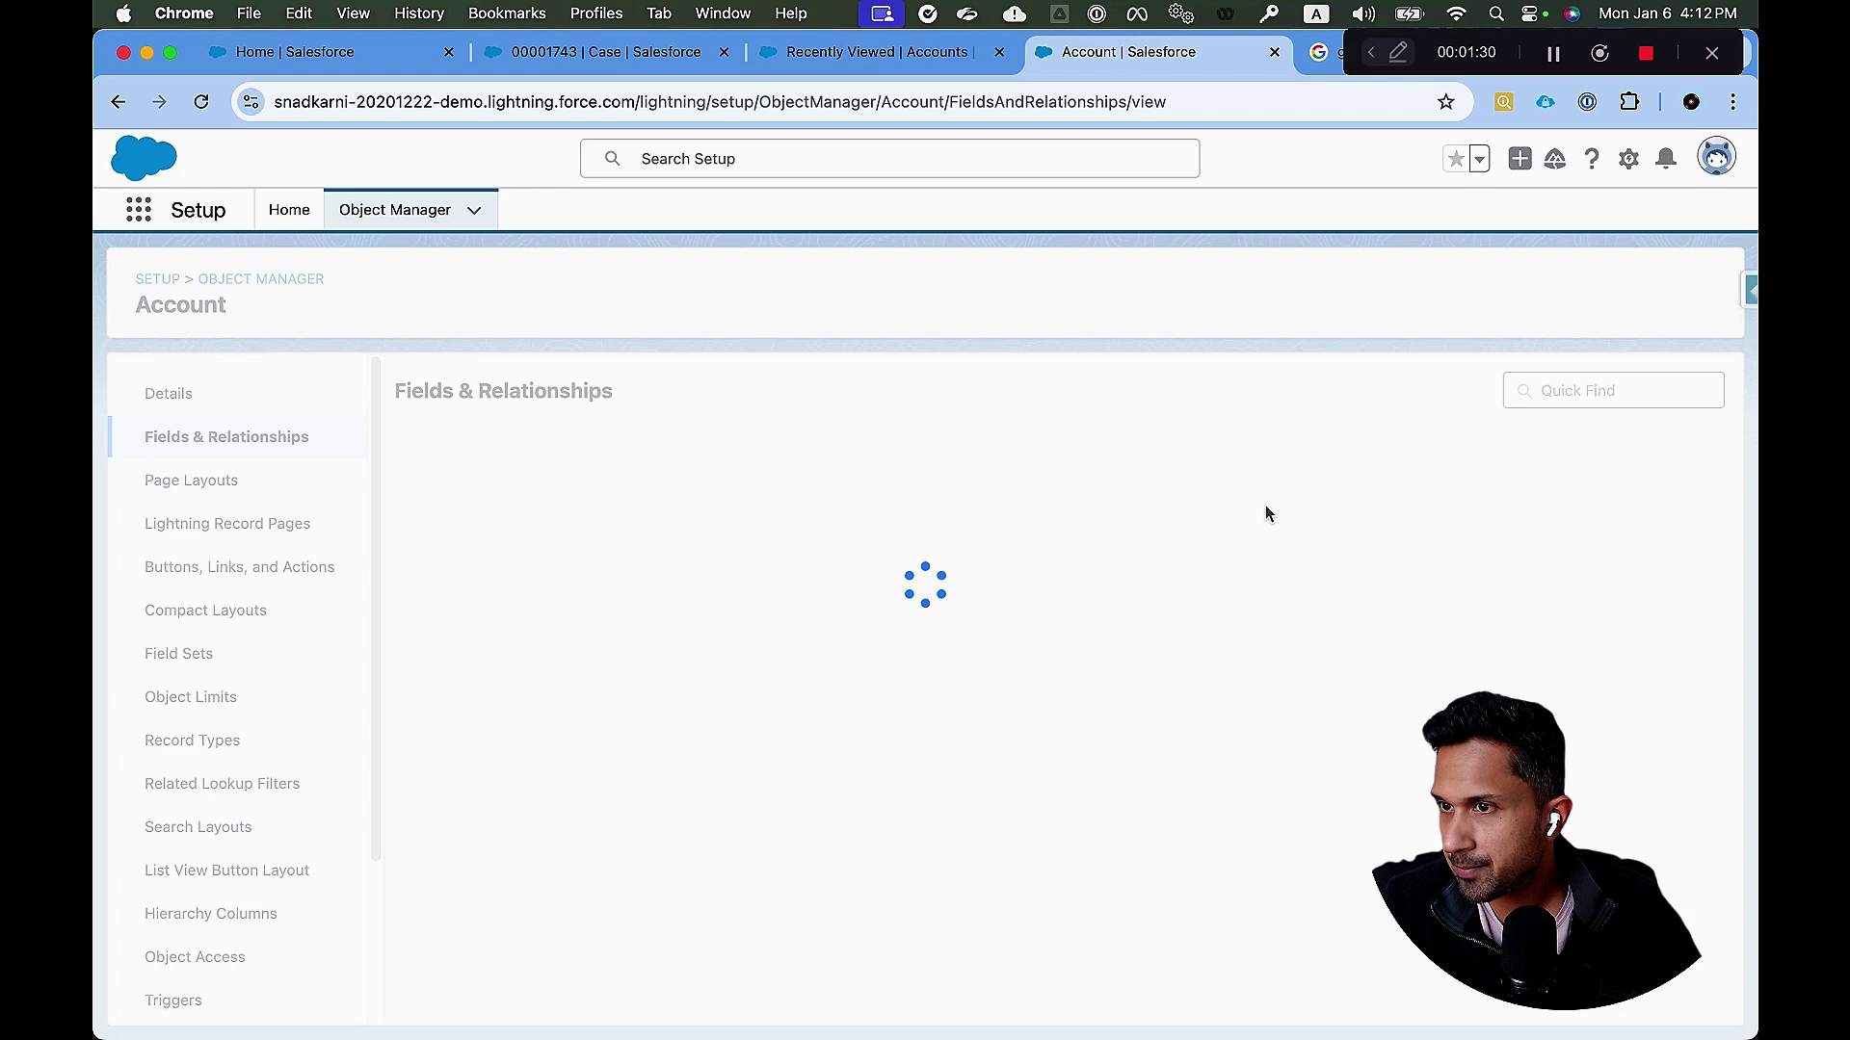
Start a new Account custom field of type Text, labelled 'Company Pas'.
left_click(1187, 399)
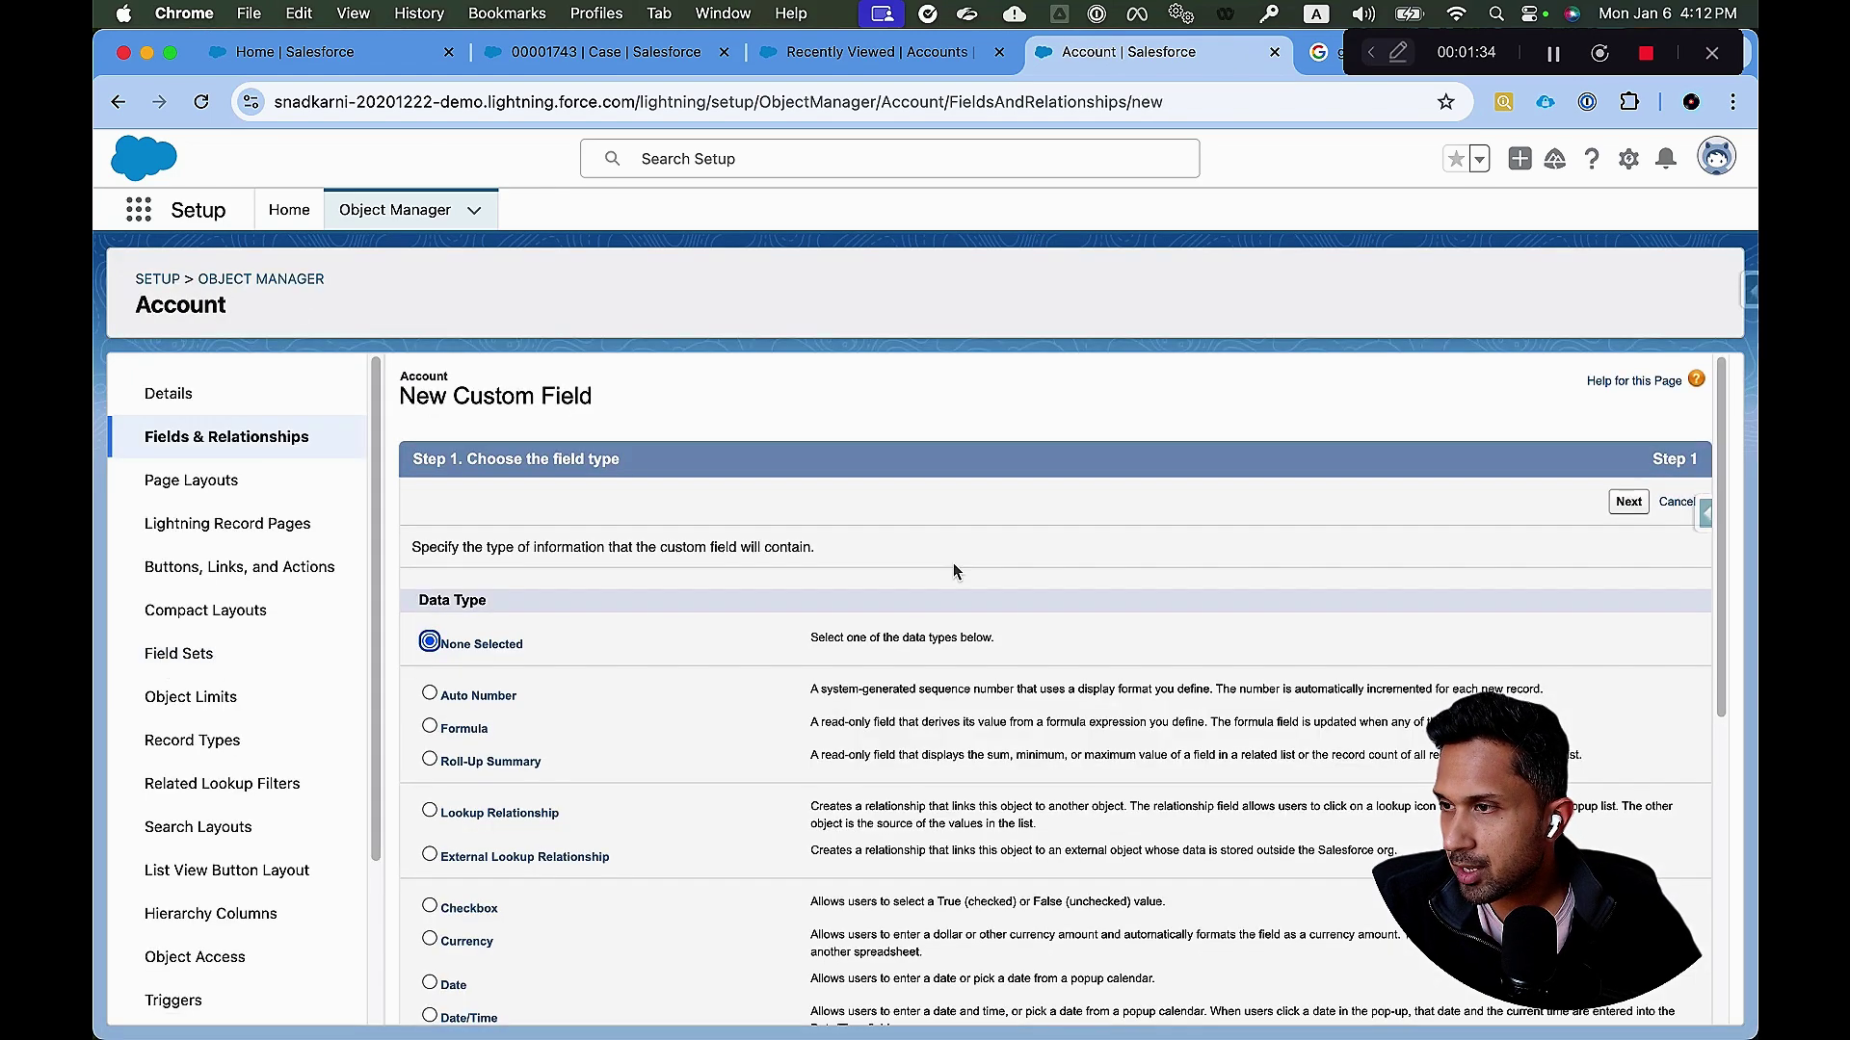
scroll(952, 563, "down", 3)
scroll(595, 597, "down", 5)
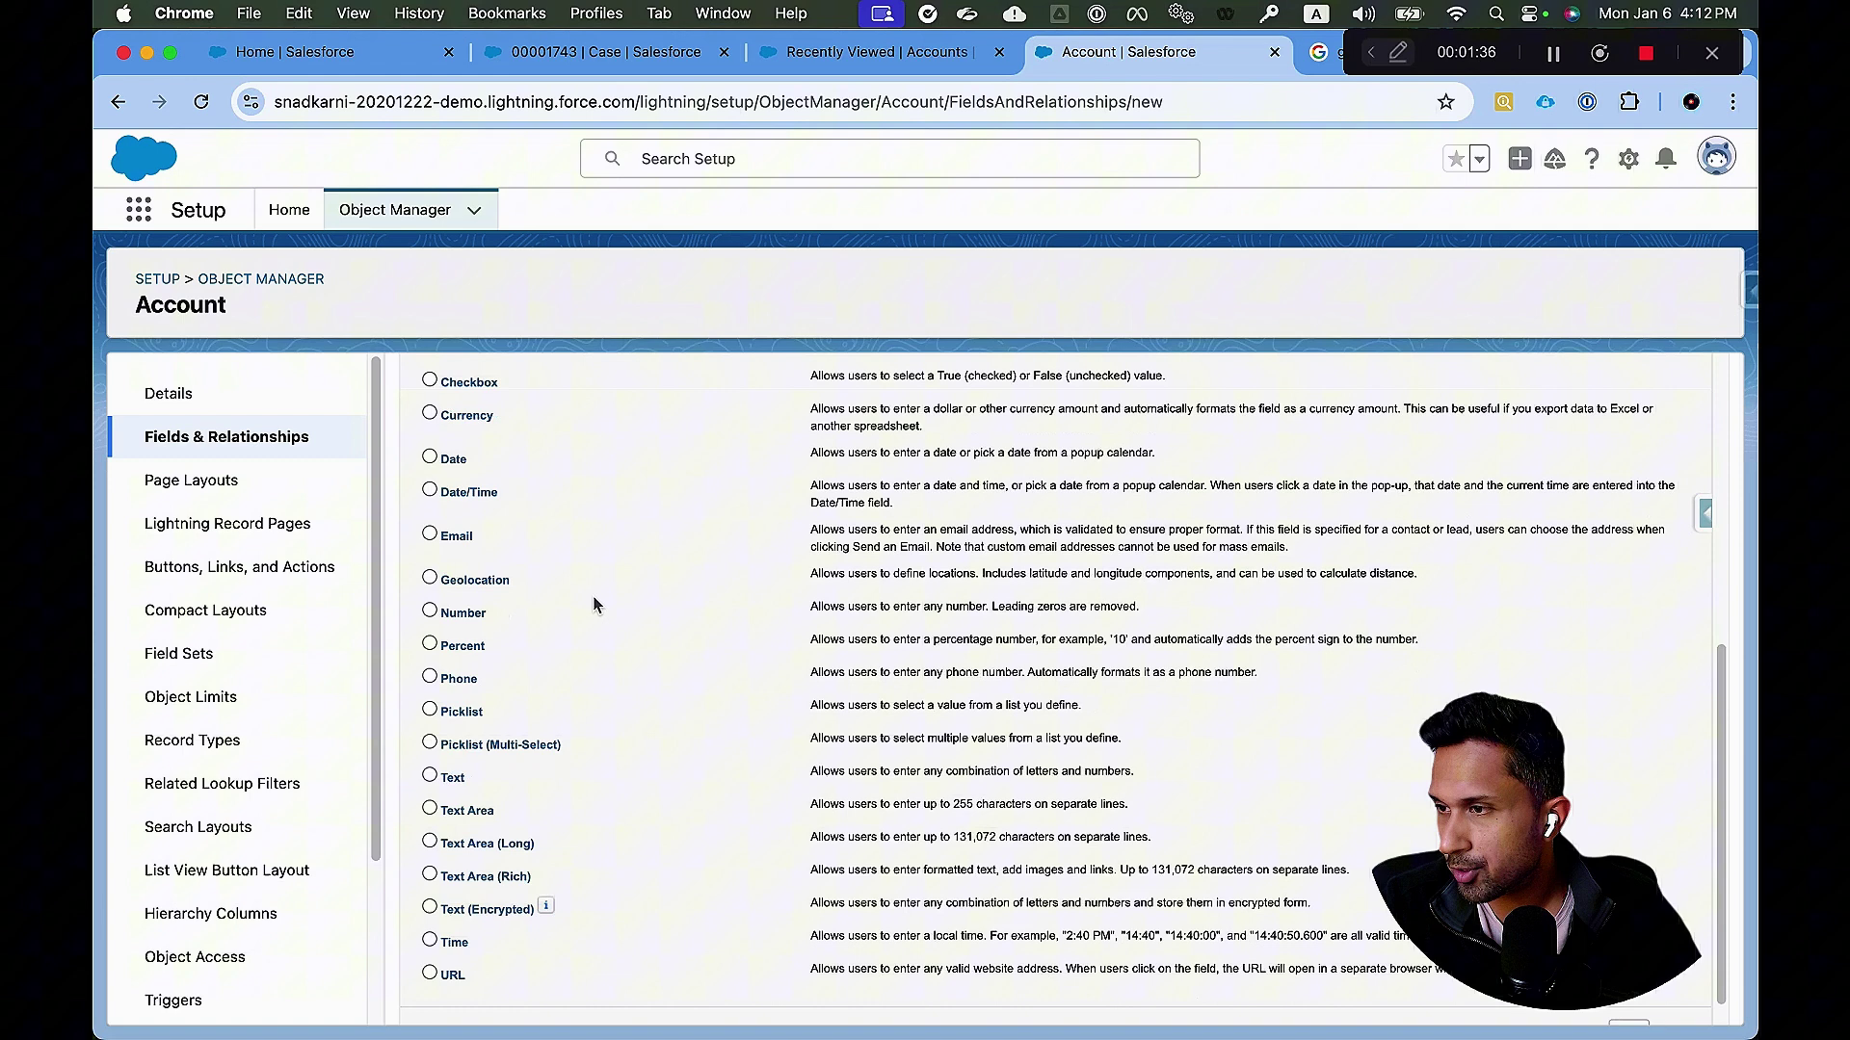
left_click(430, 756)
scroll(975, 655, "down", 1)
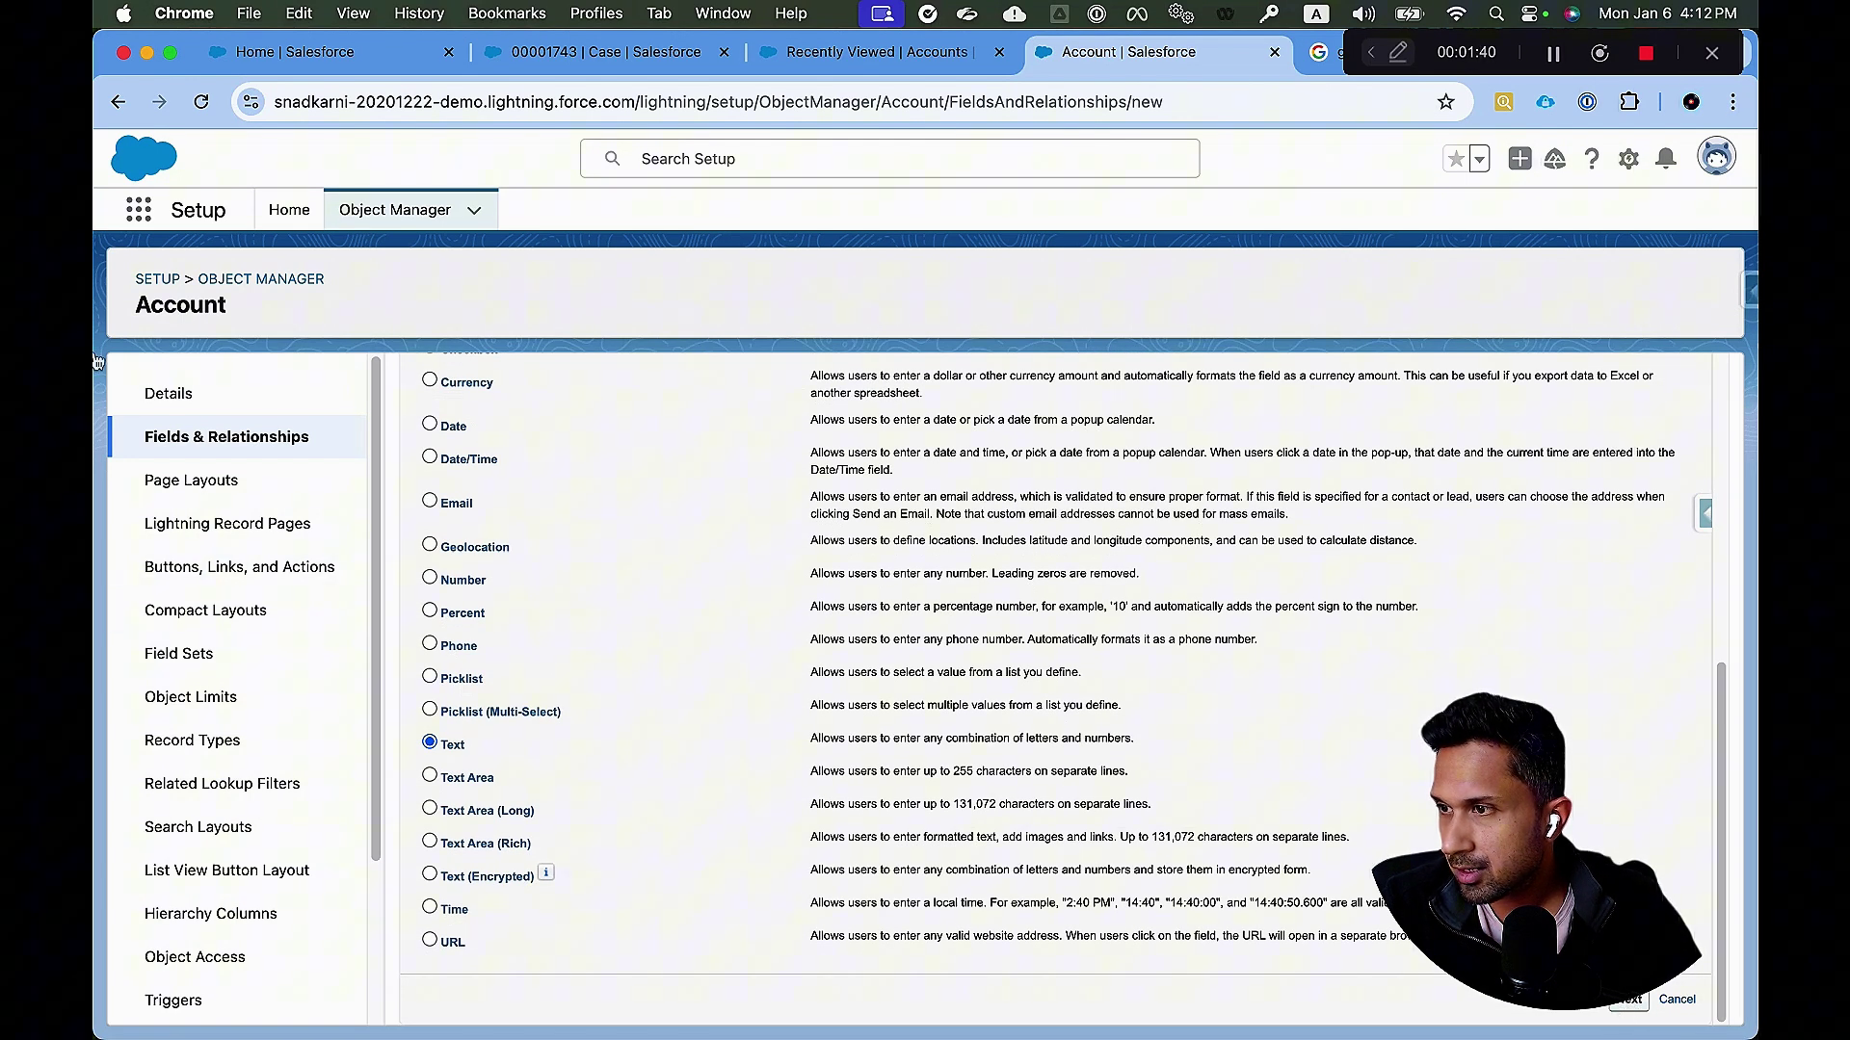
key("Return")
left_click(790, 549)
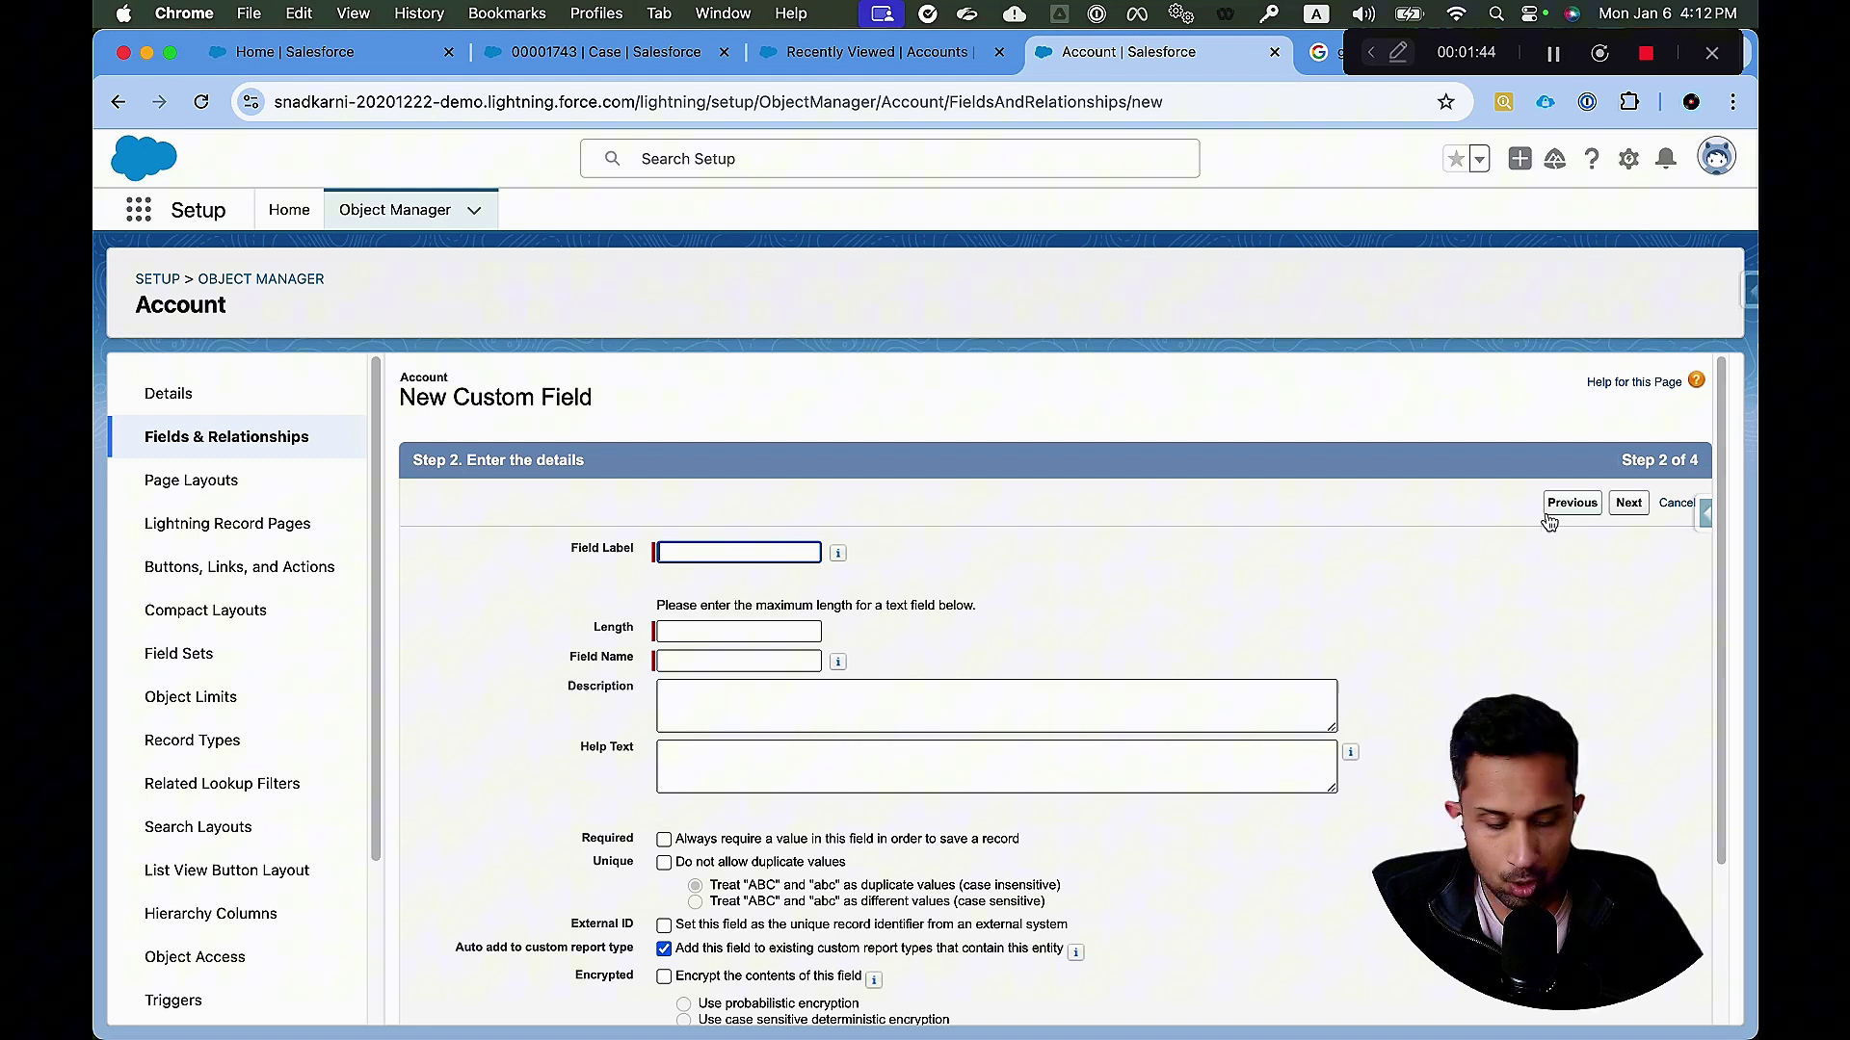
type("Company Pas")
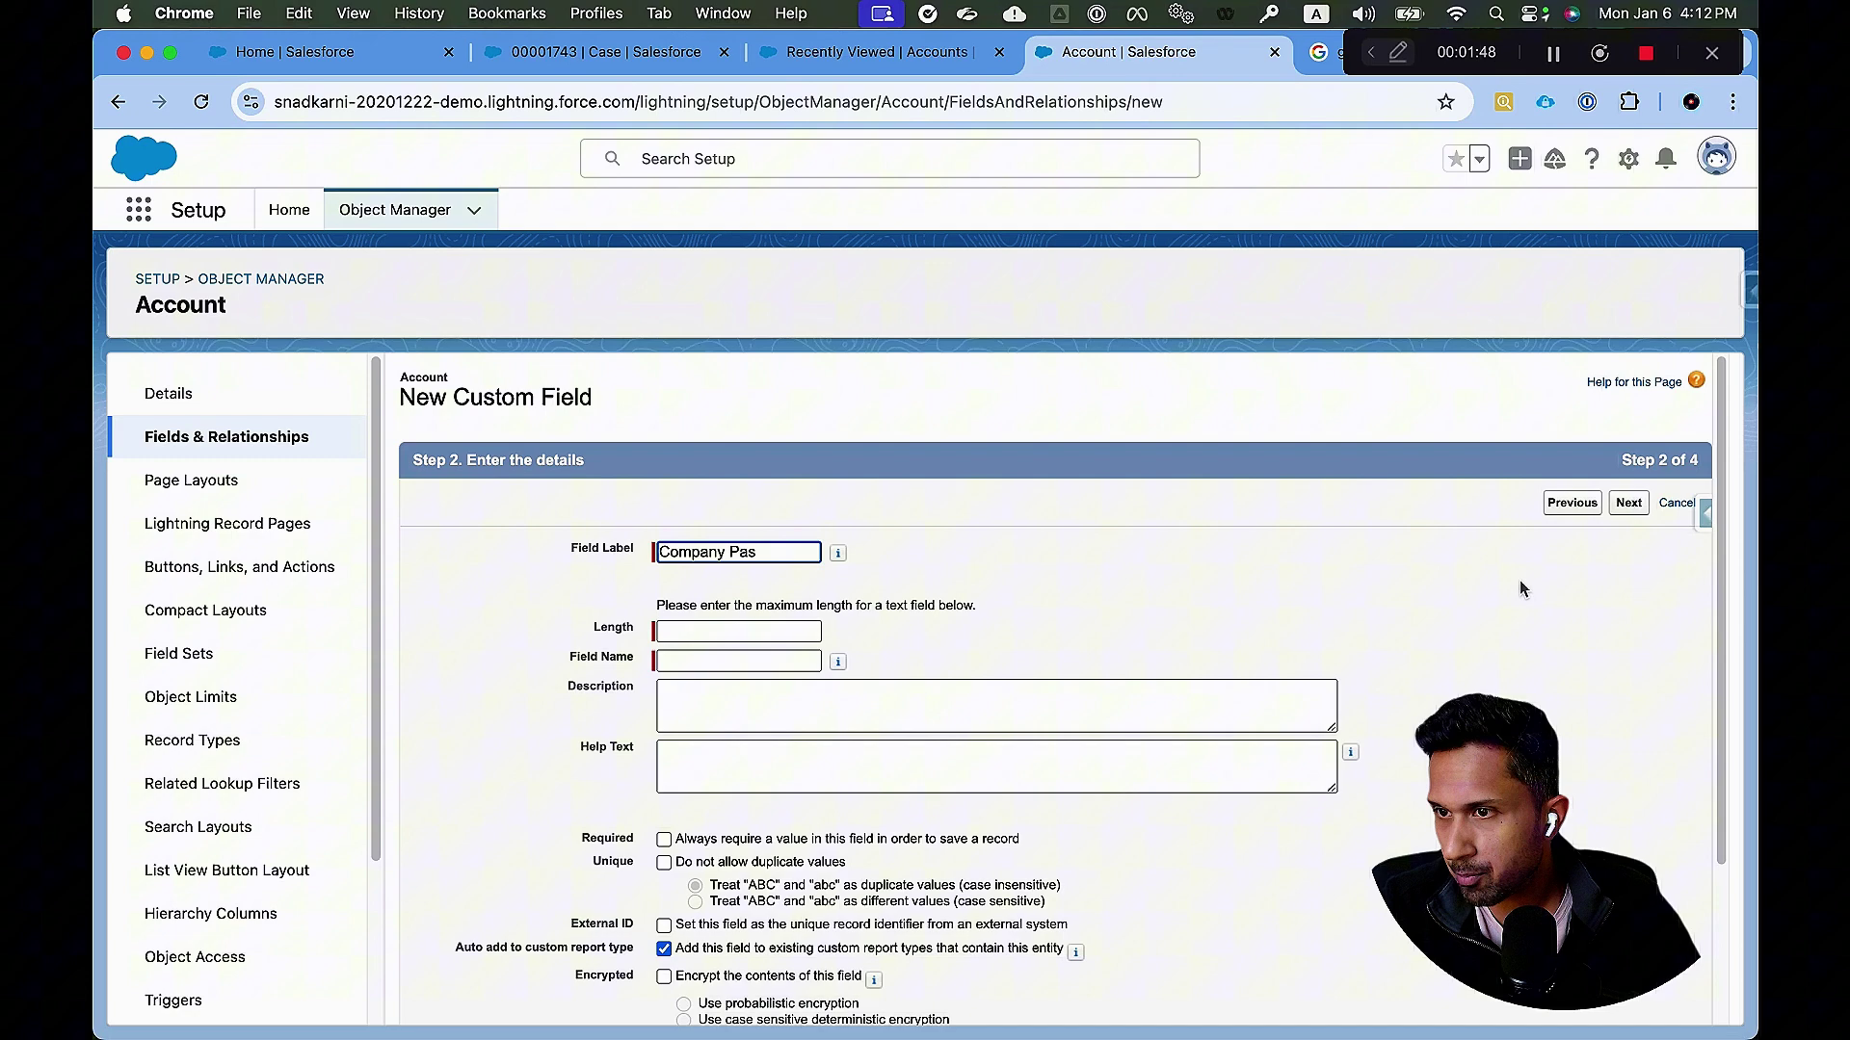
Change the data type to Number and relabel the field 'Last Year Revenue' (length 18, 0 decimals).
left_click(1570, 503)
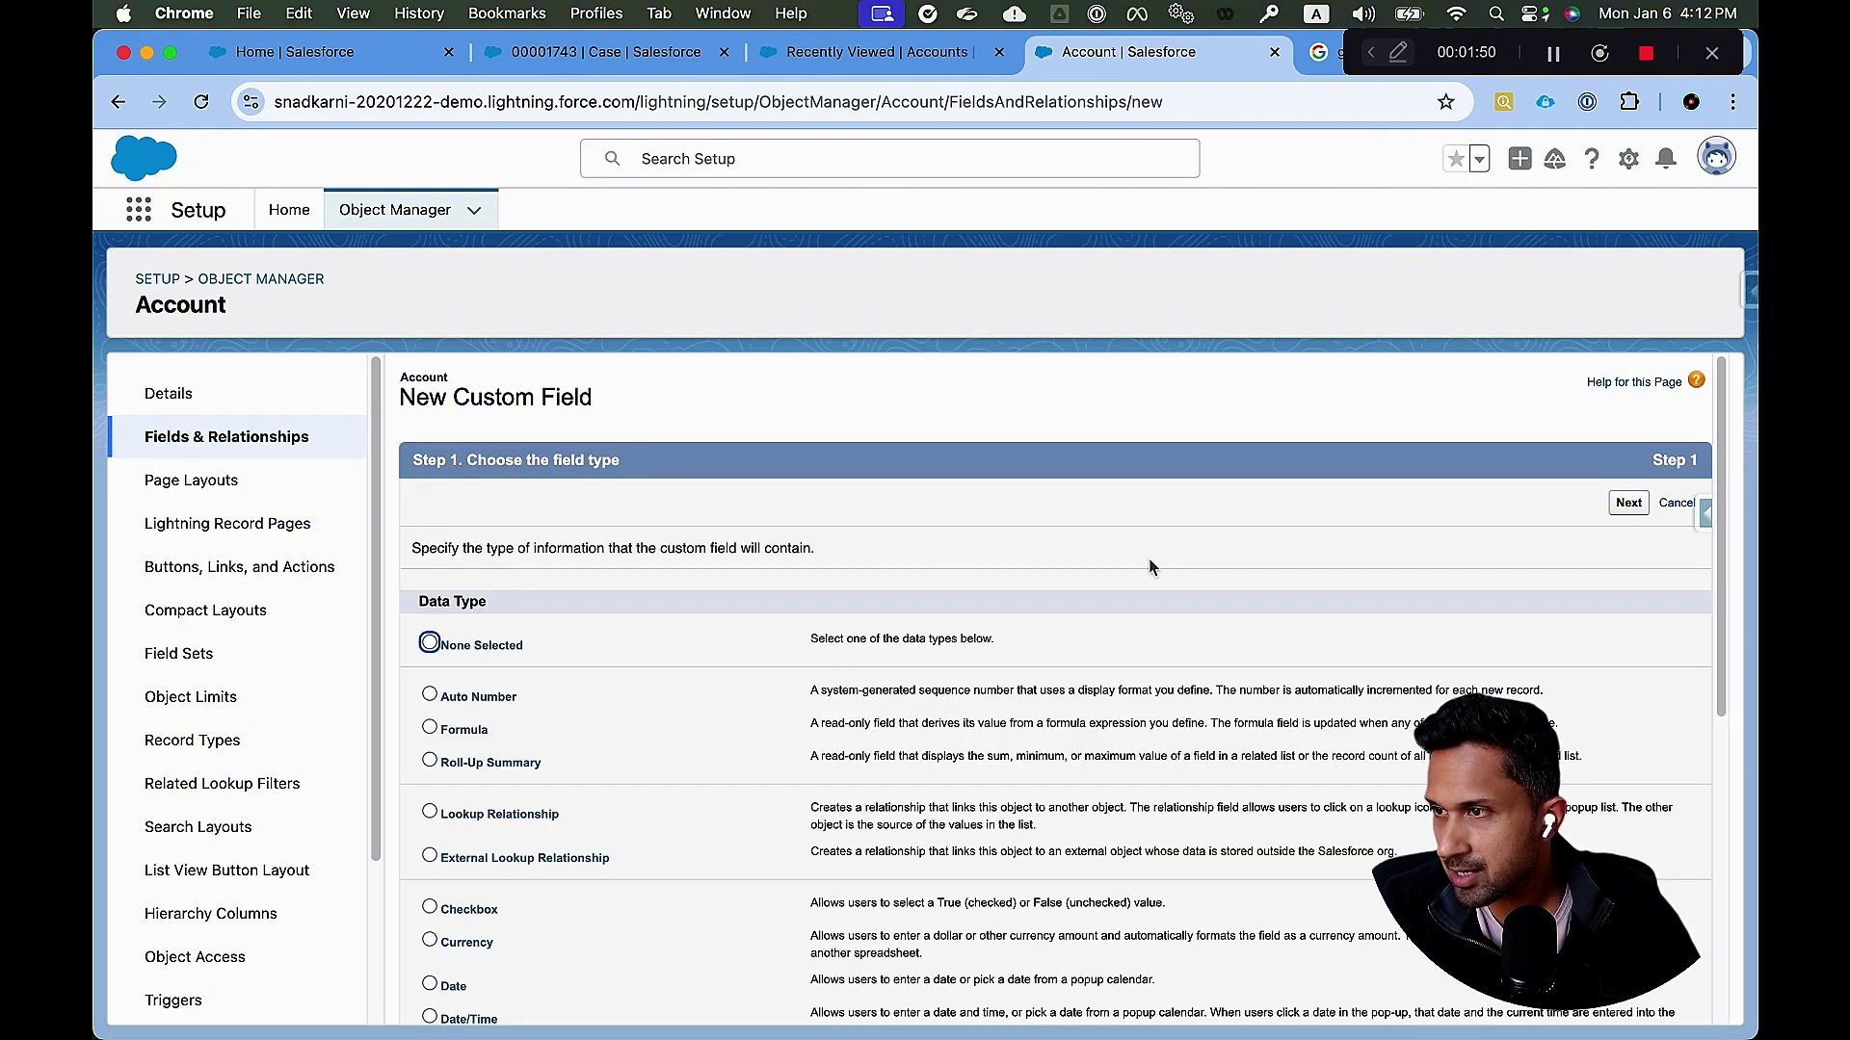
scroll(1137, 563, "down", 2)
scroll(1132, 569, "down", 2)
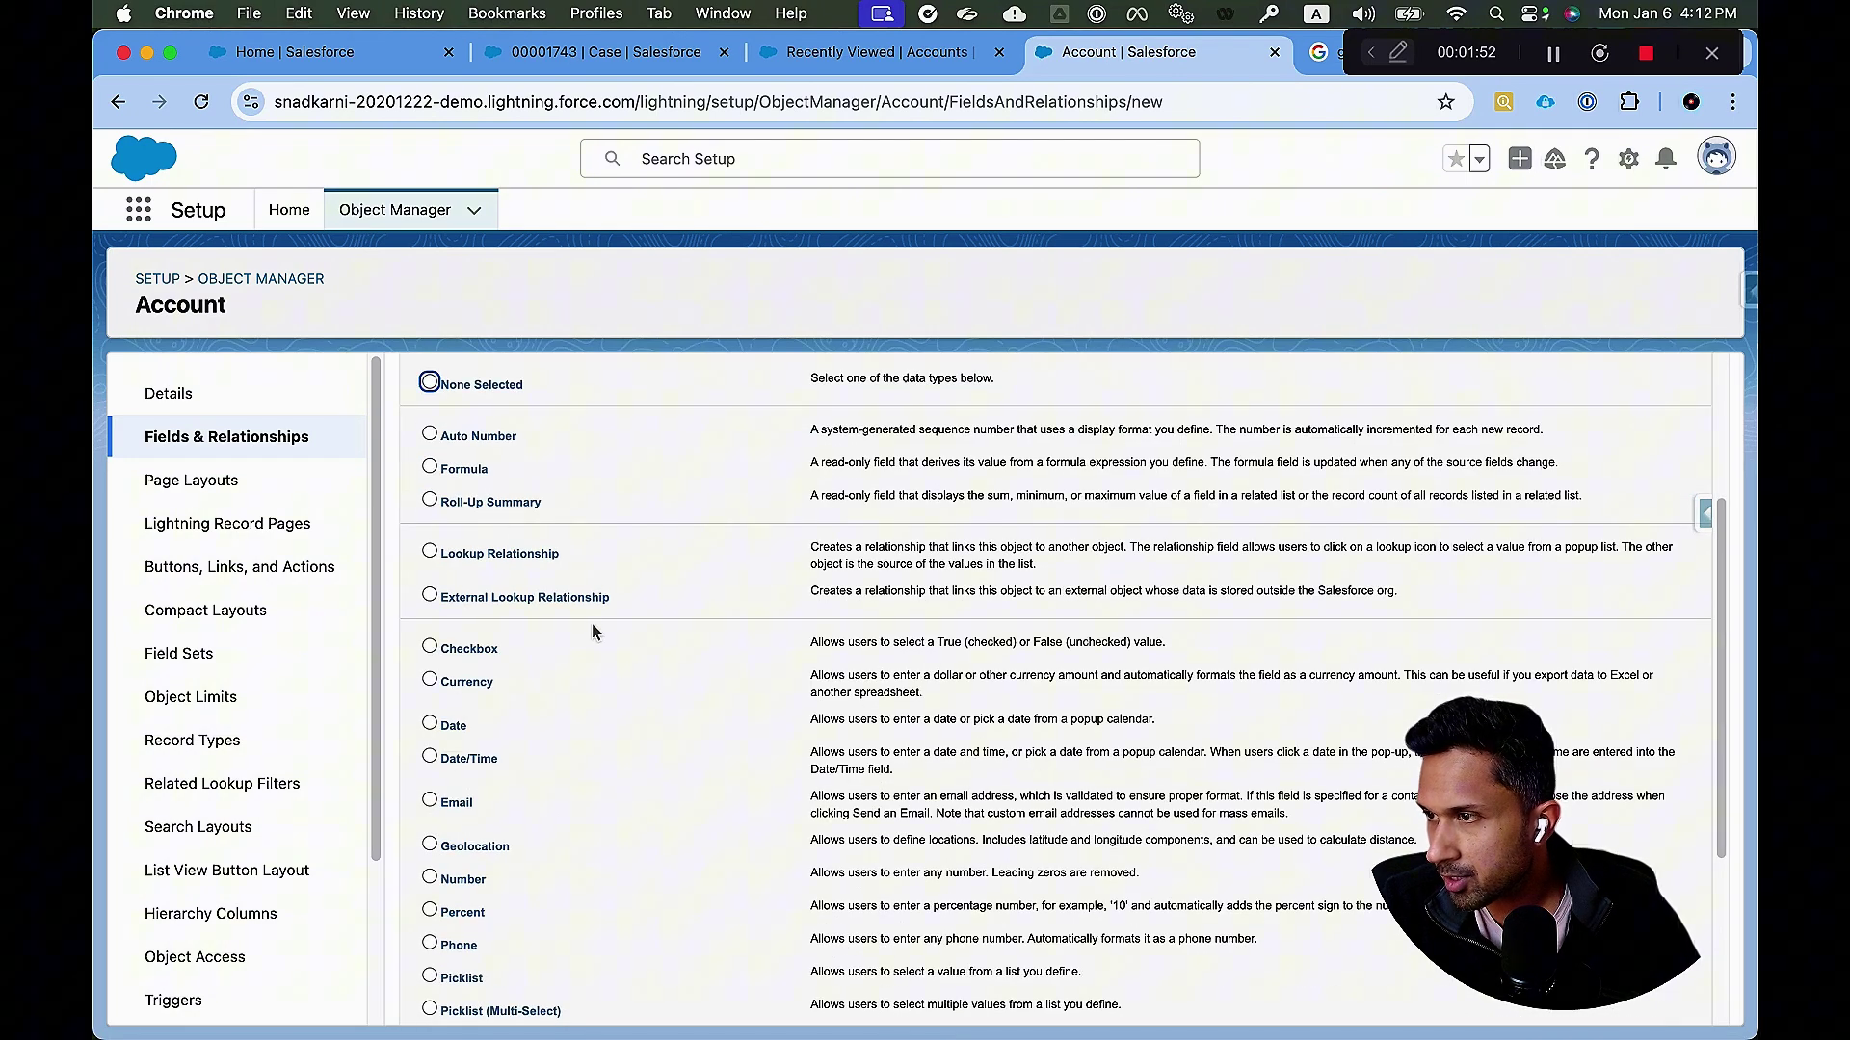
scroll(591, 631, "down", 1)
left_click(430, 830)
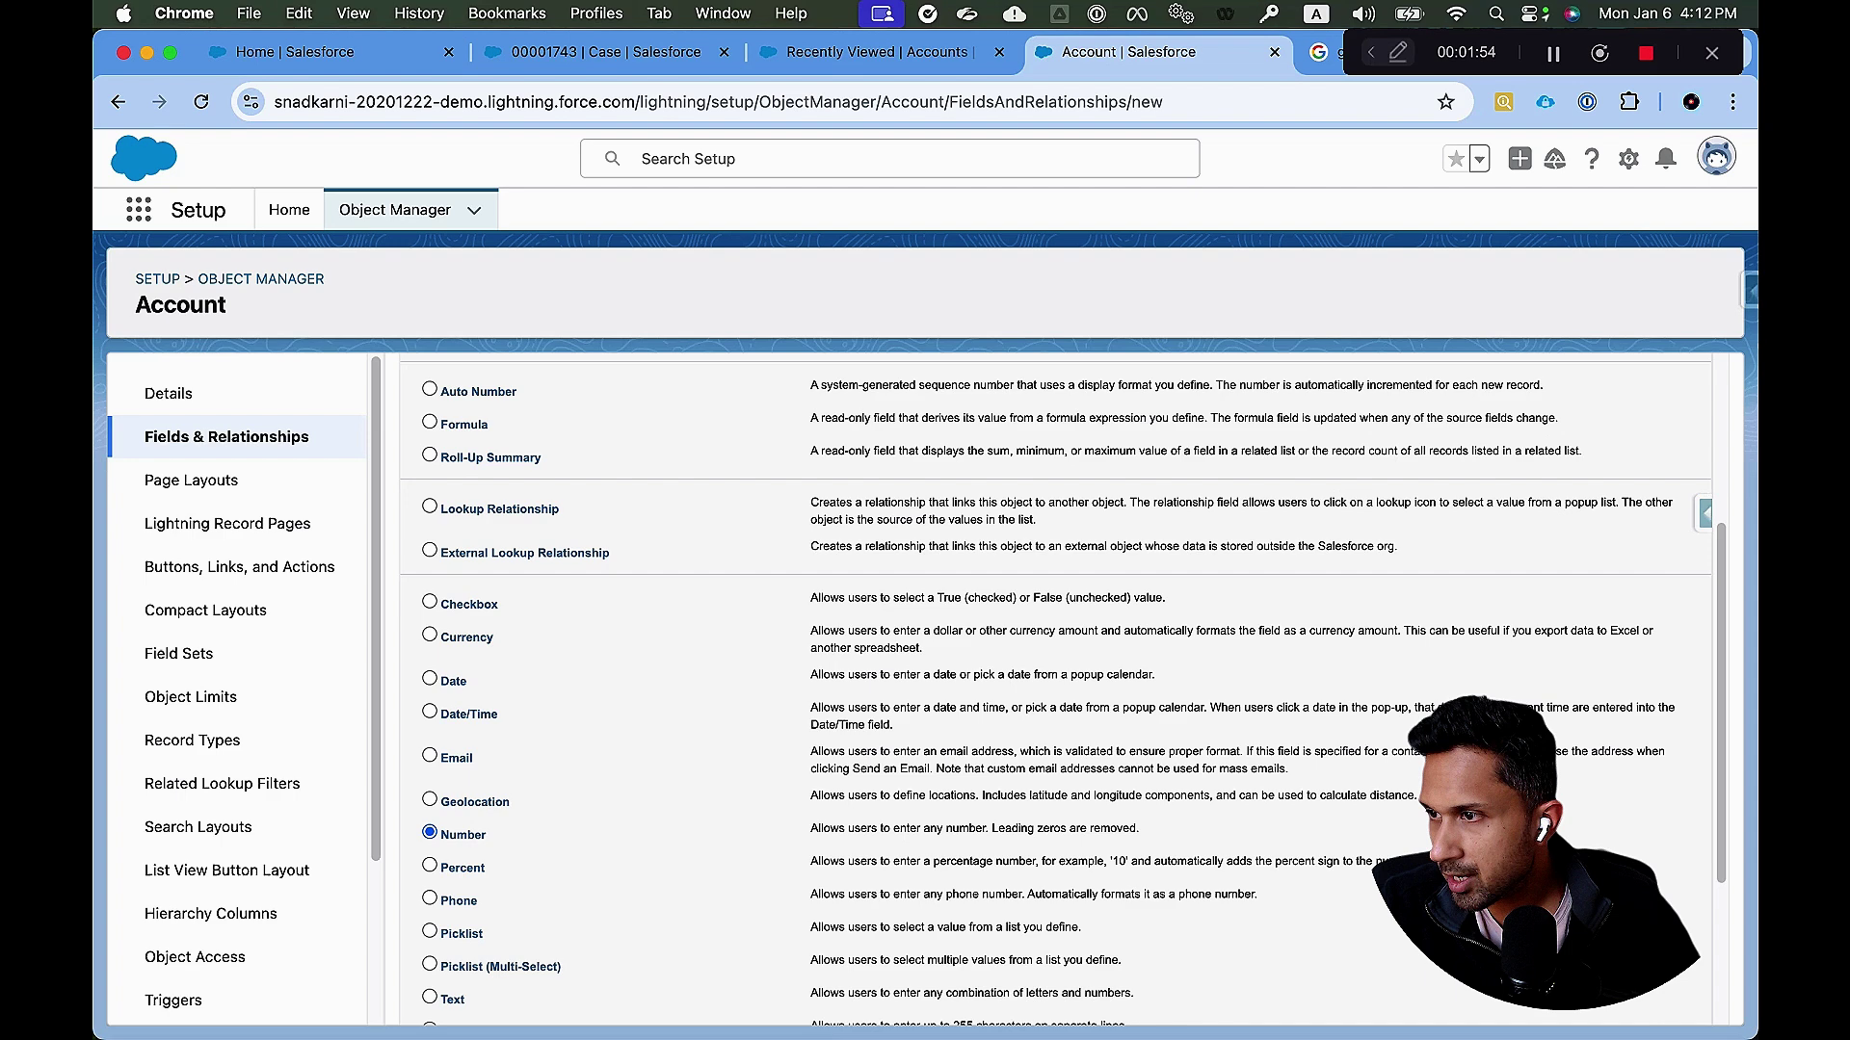
scroll(433, 831, "down", 5)
left_click(1626, 1000)
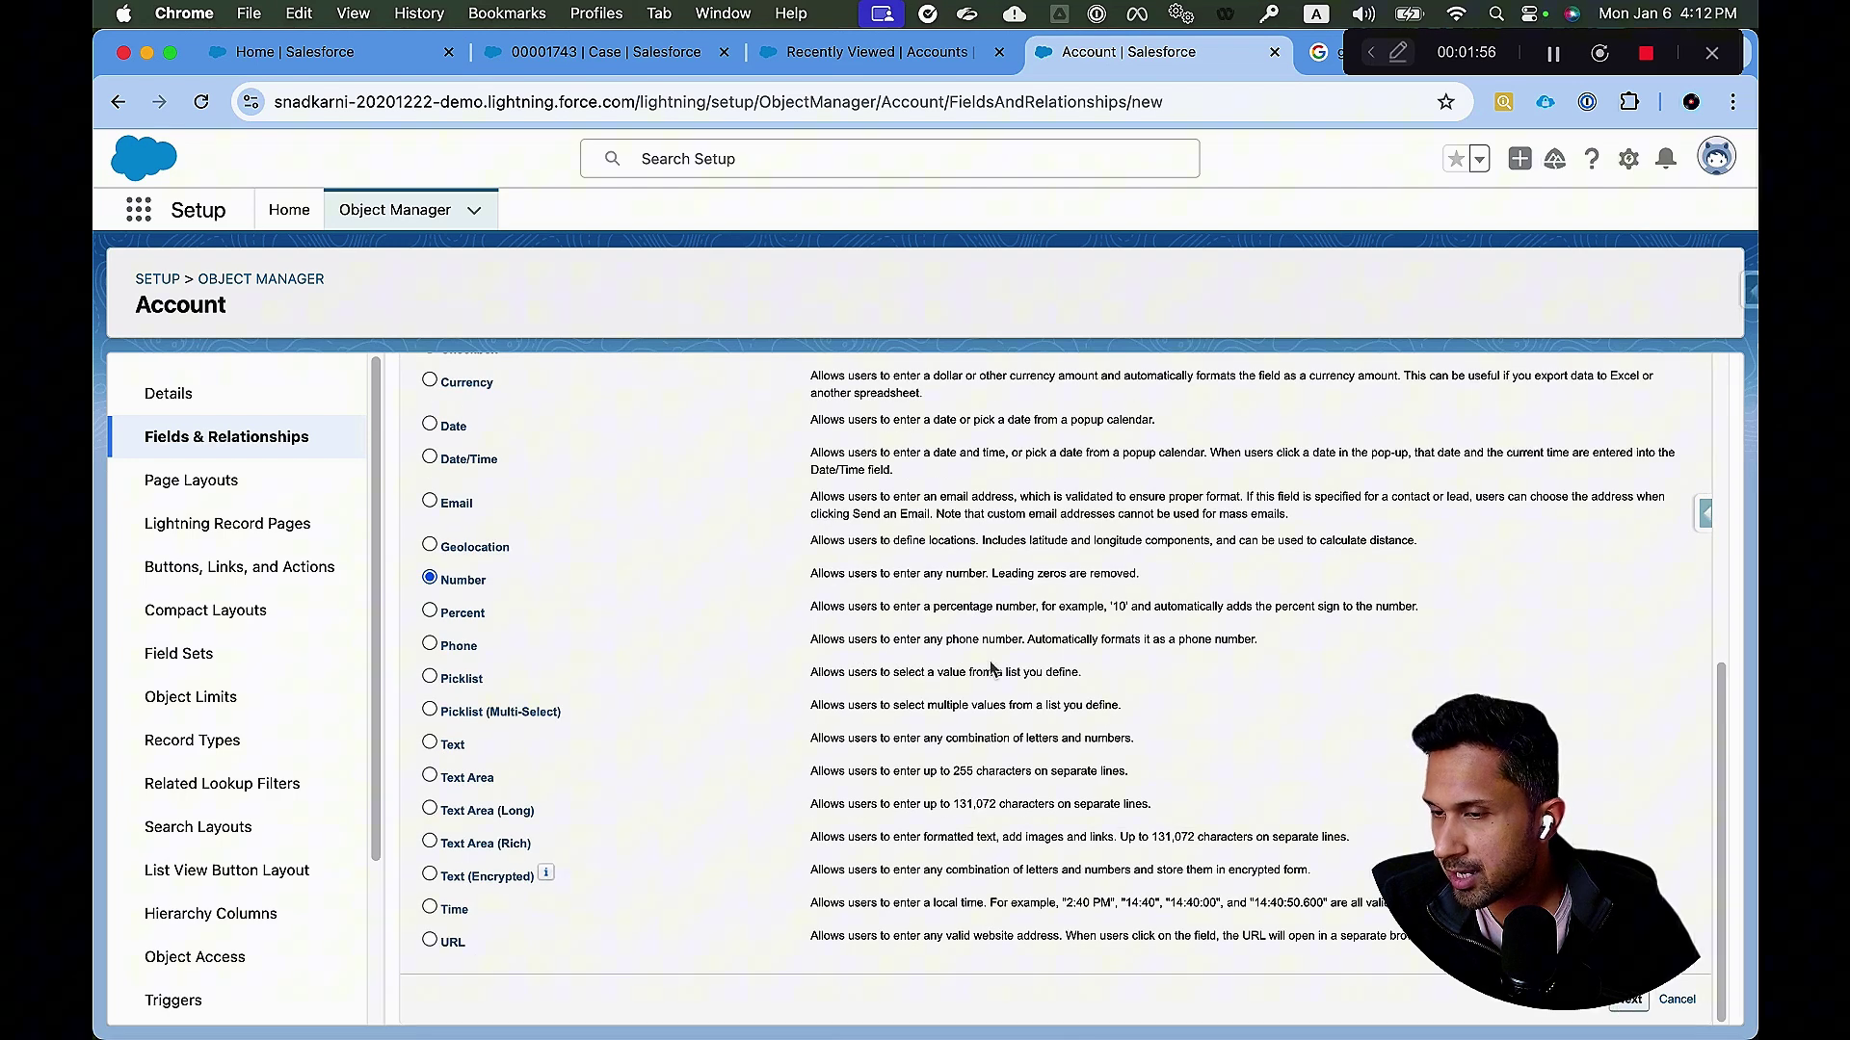
triple_click(777, 551)
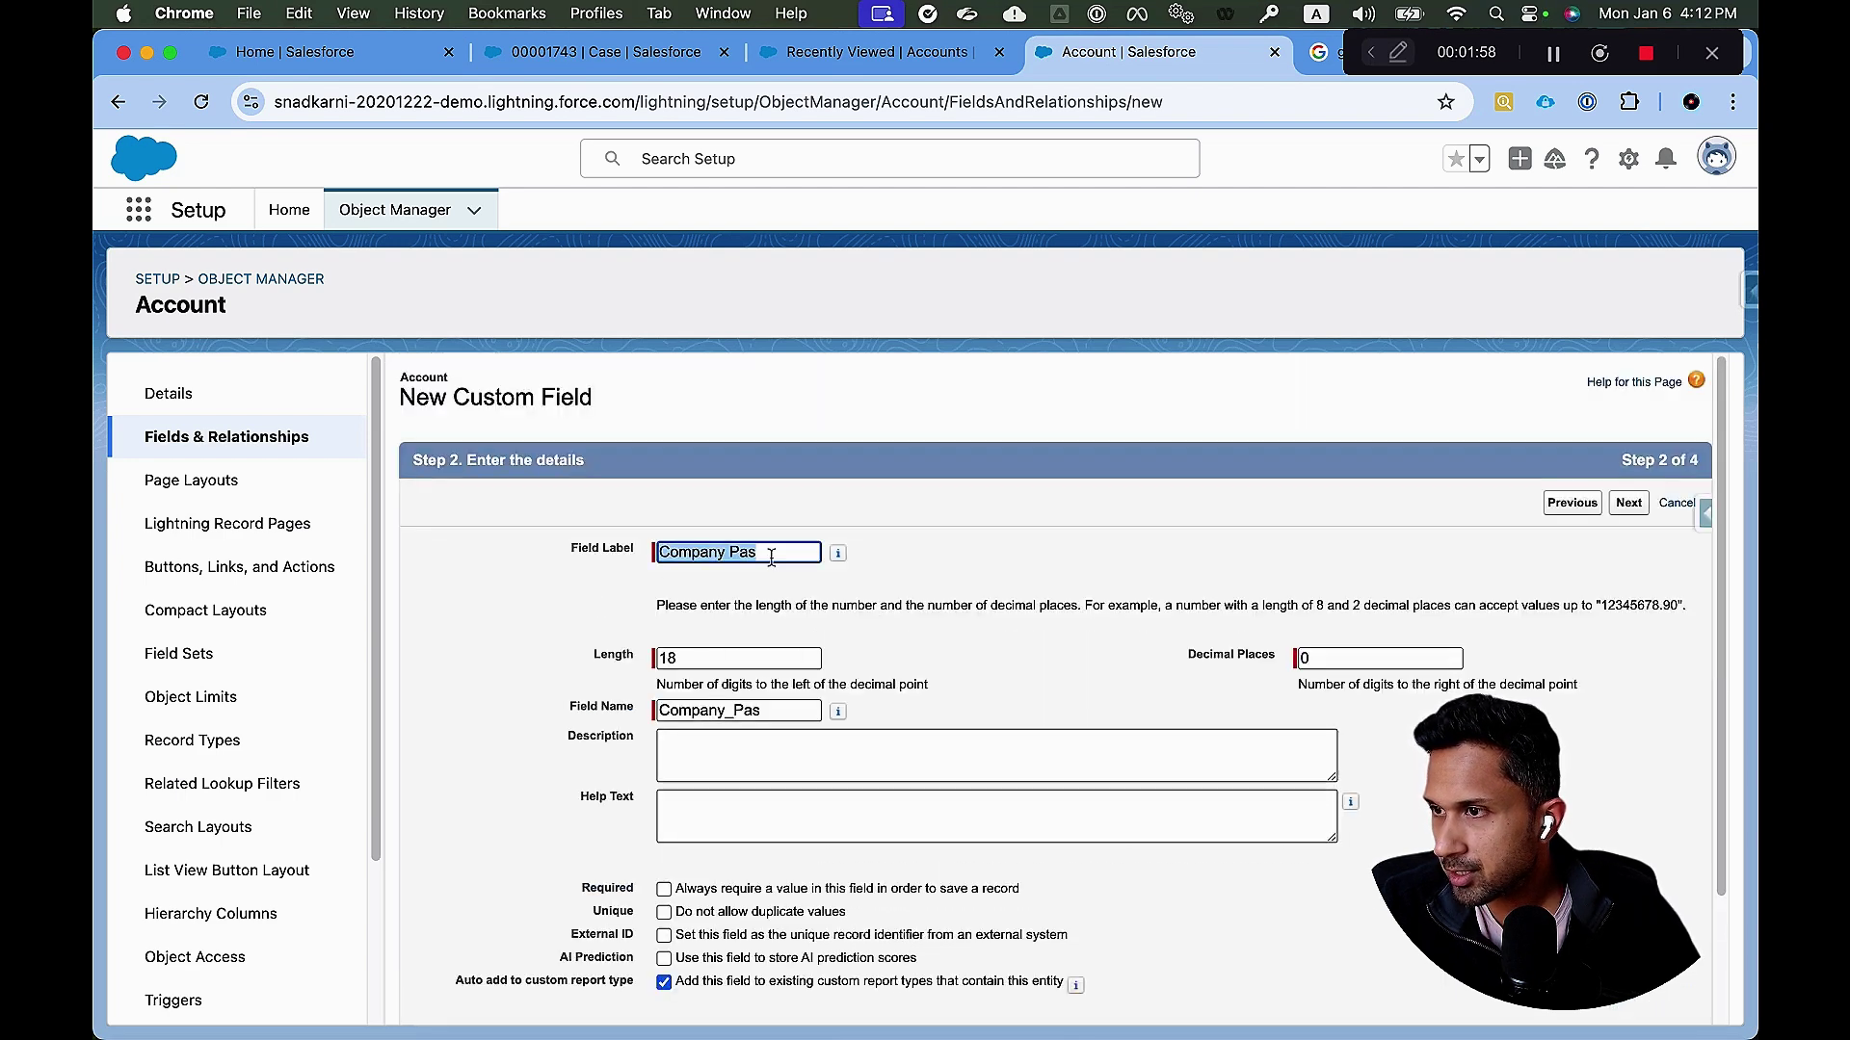
left_click_drag(776, 552, 476, 525)
type("Last Y")
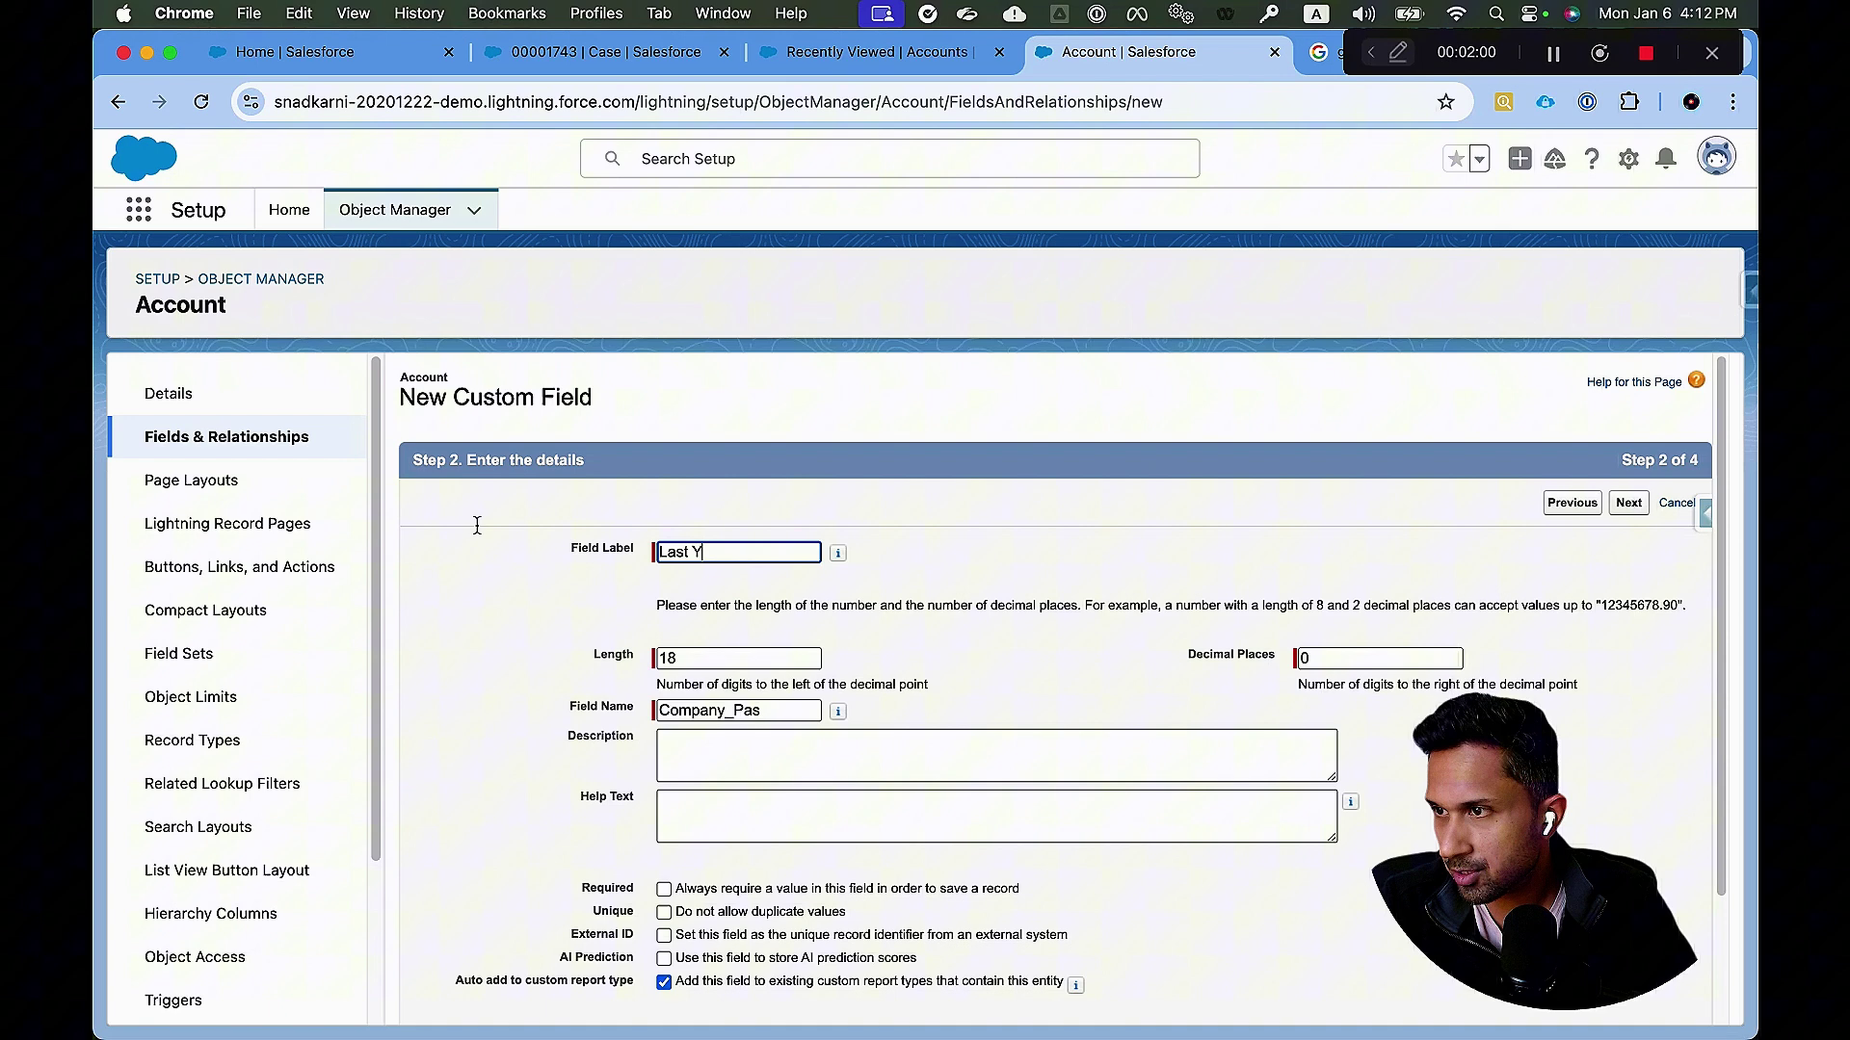
type("ear Revenue")
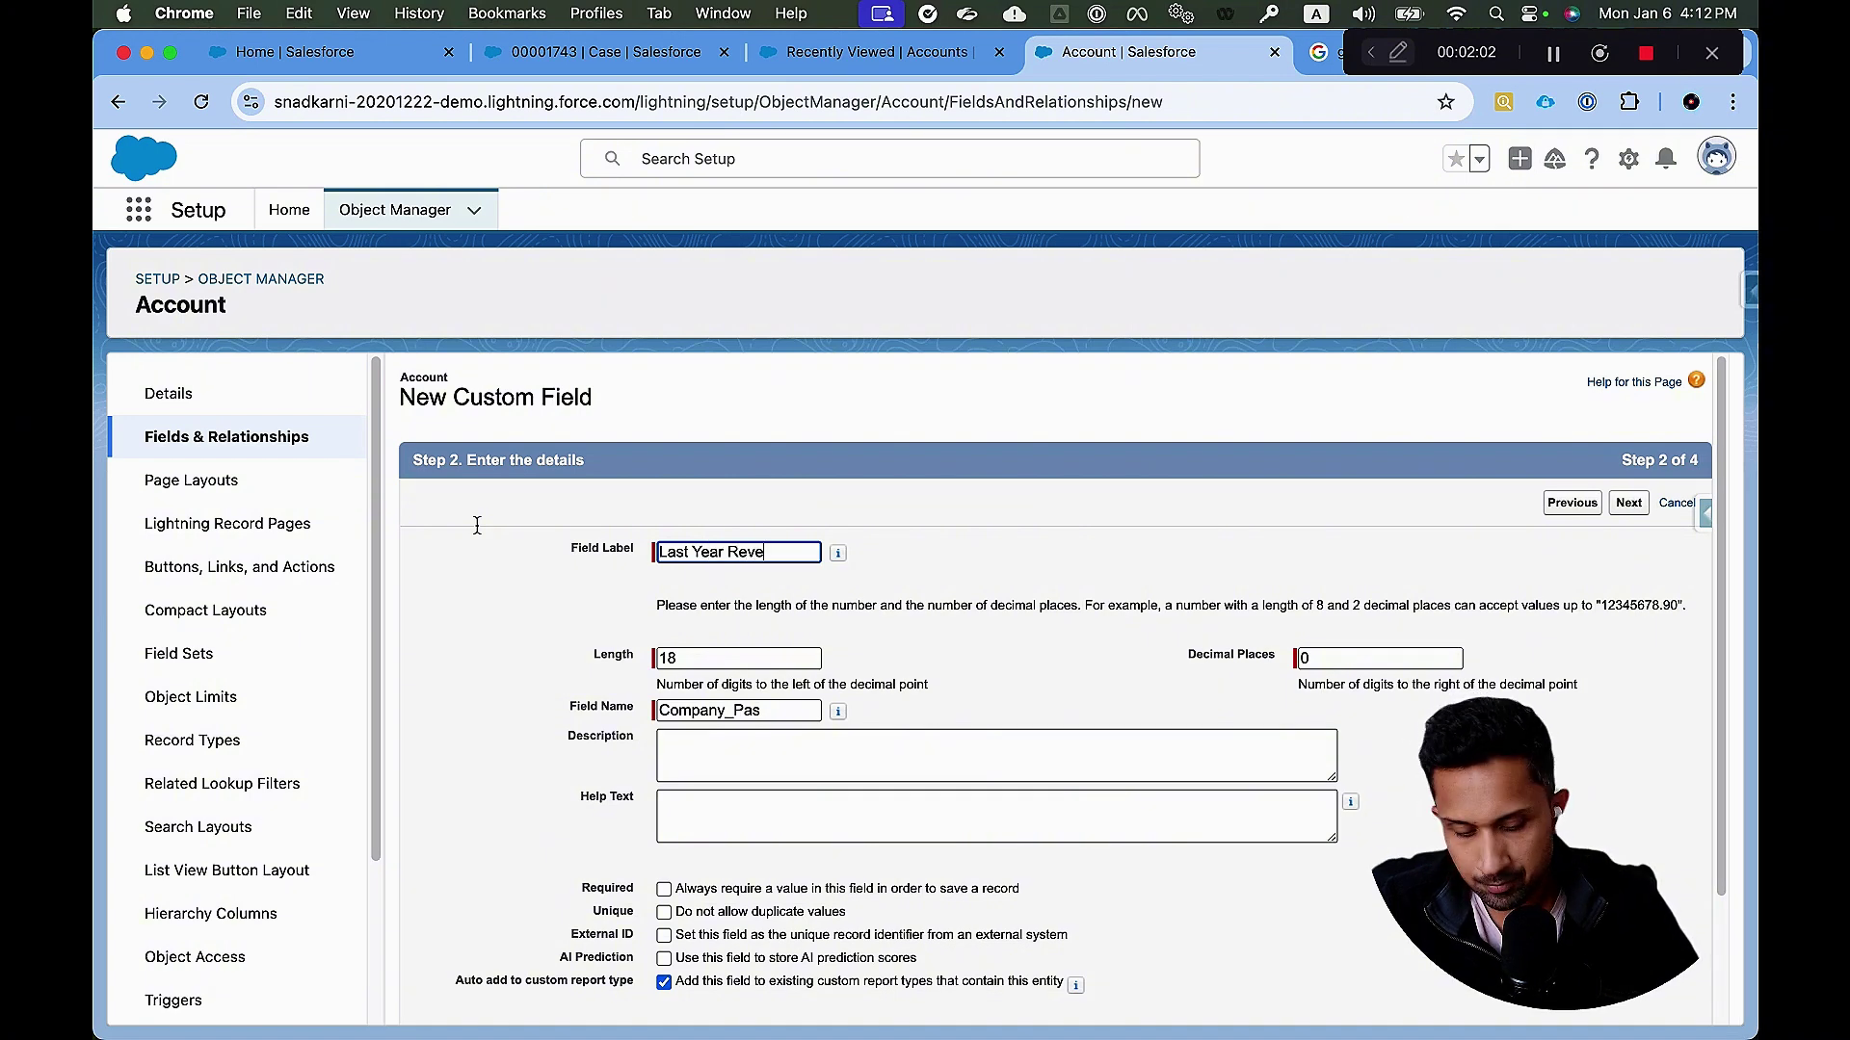
left_click(1256, 526)
scroll(1256, 526, "down", 3)
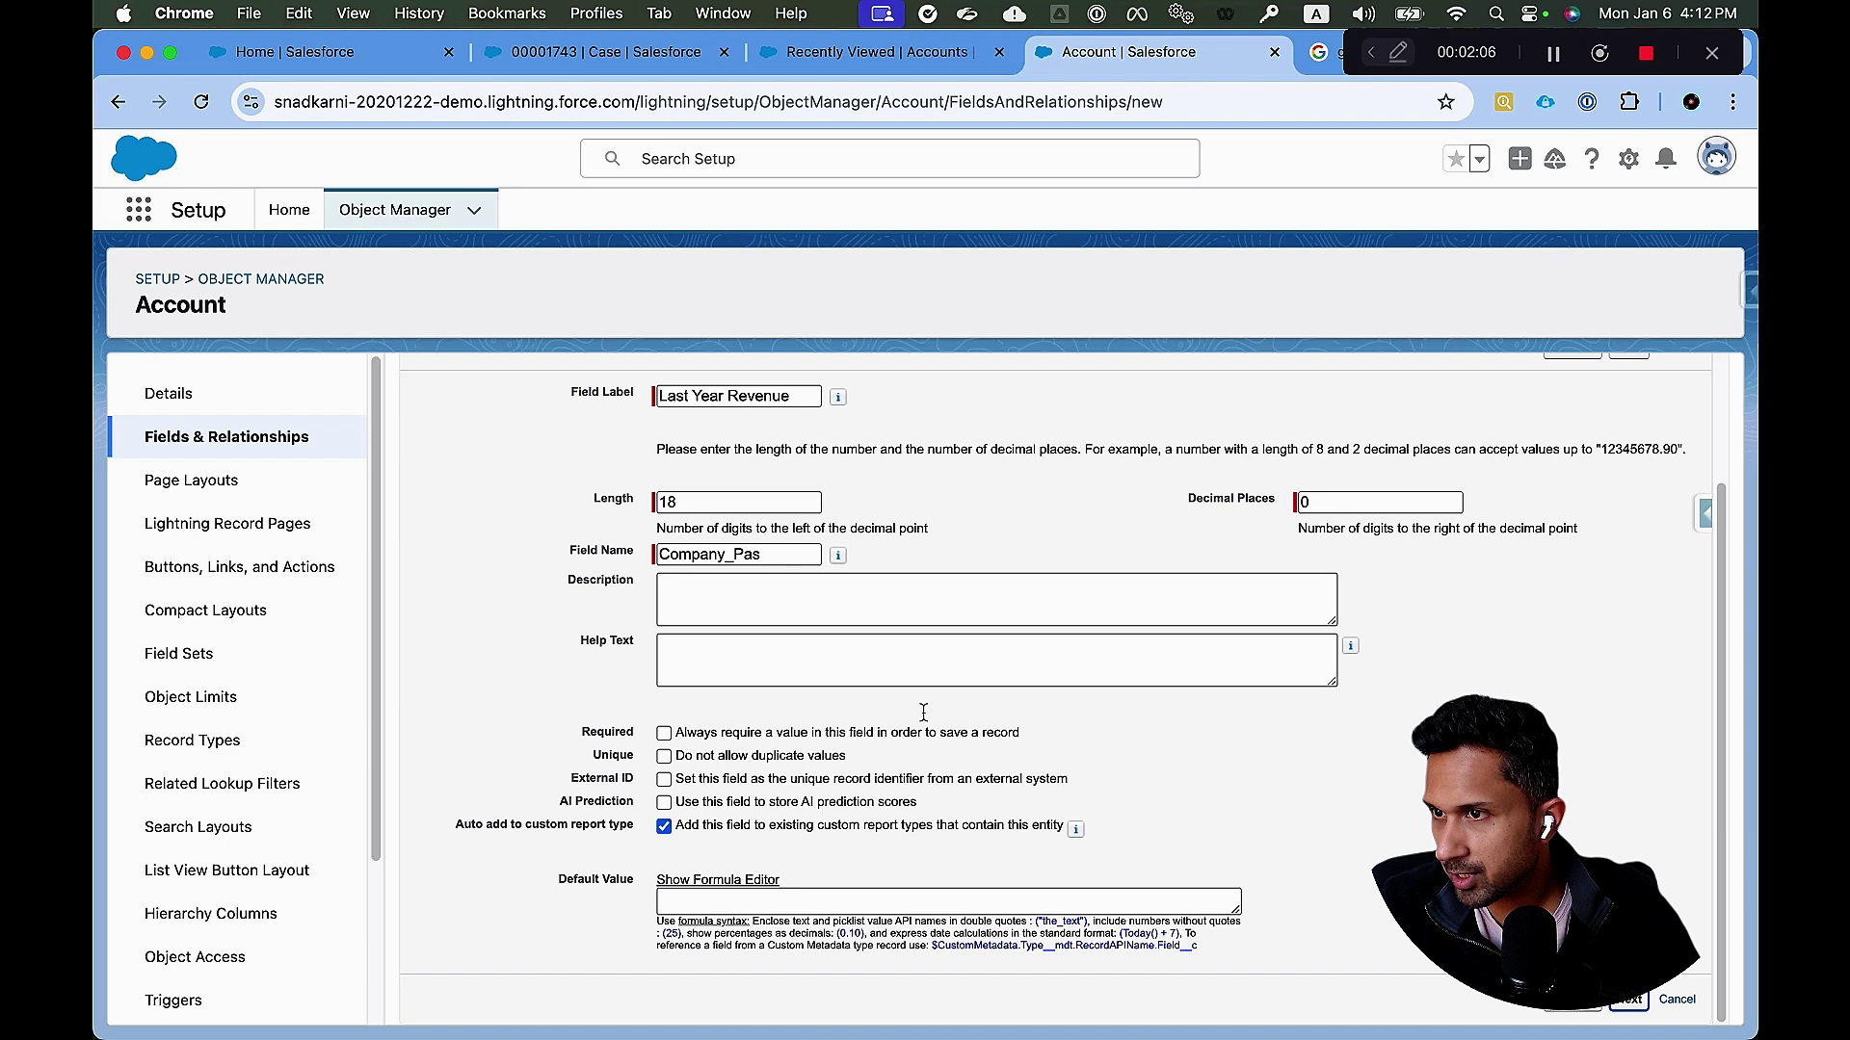
Accept default field-level security and page layouts, then save the Last Year Revenue field.
left_click(1628, 999)
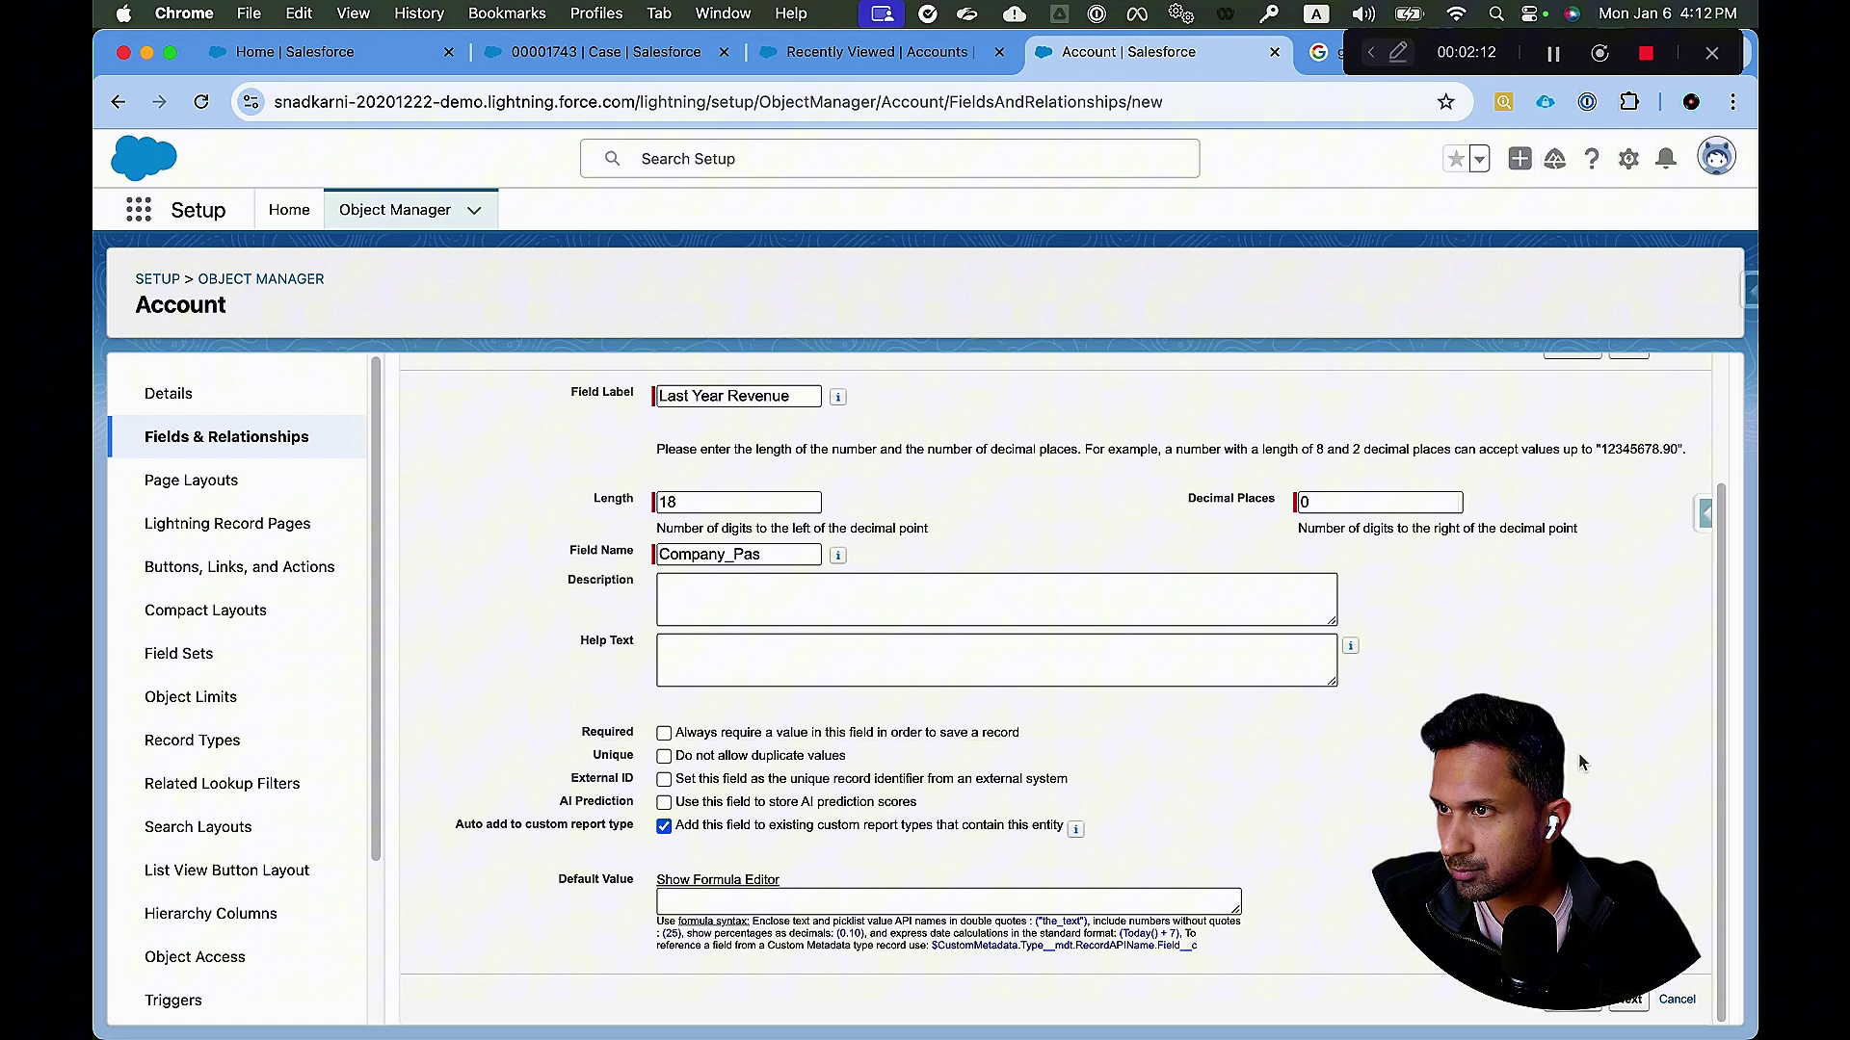
left_click(1629, 999)
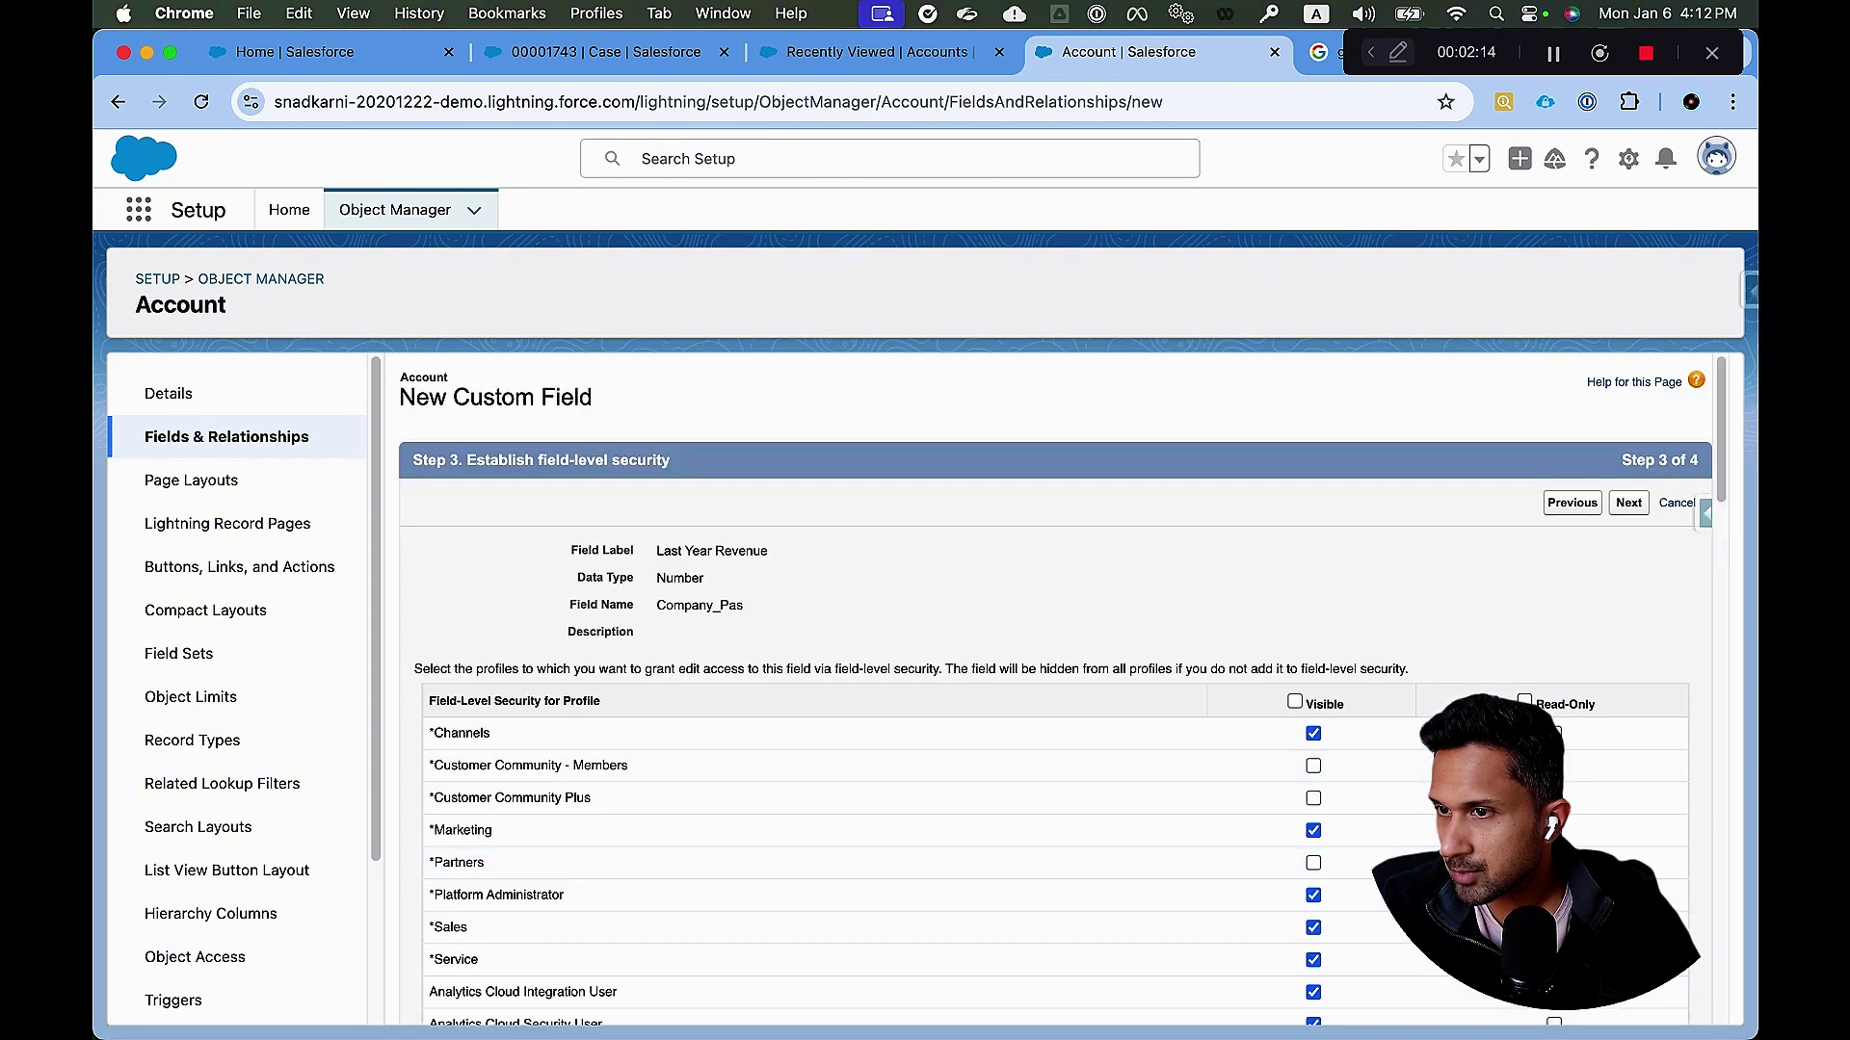
scroll(1520, 645, "down", 15)
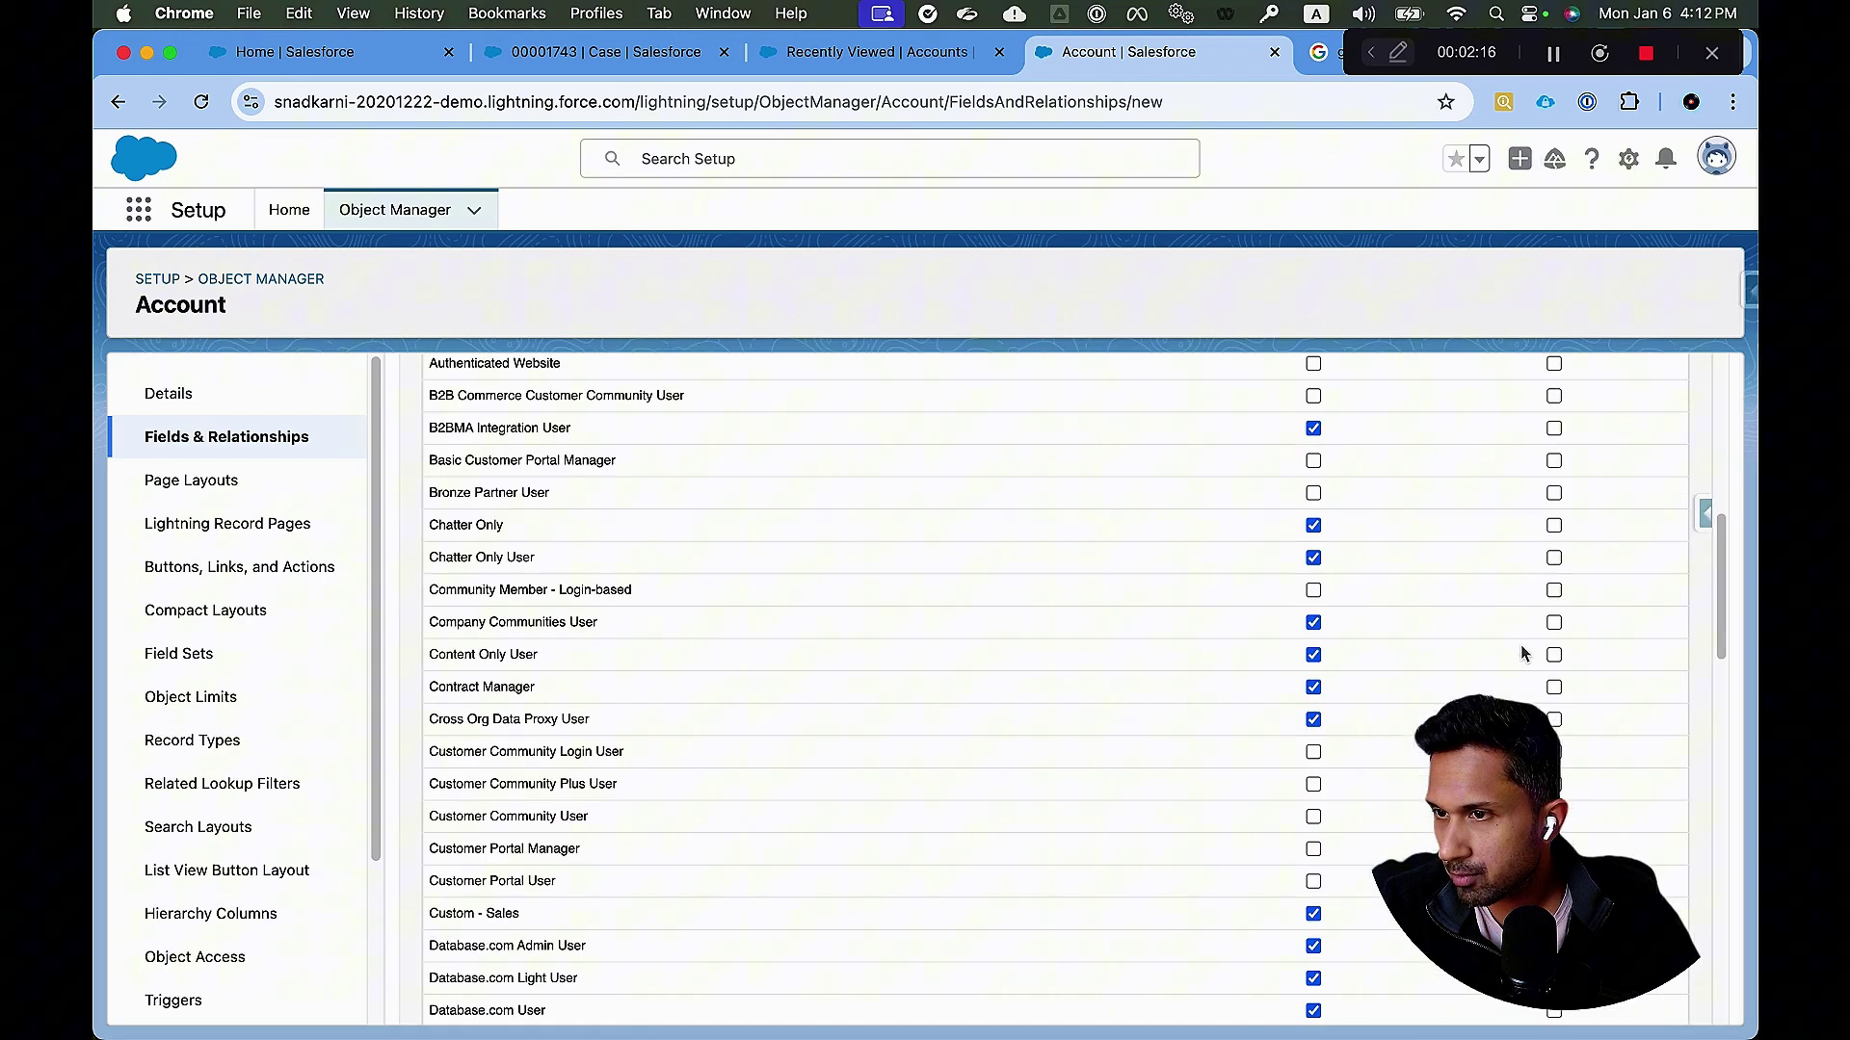
scroll(1521, 644, "down", 6)
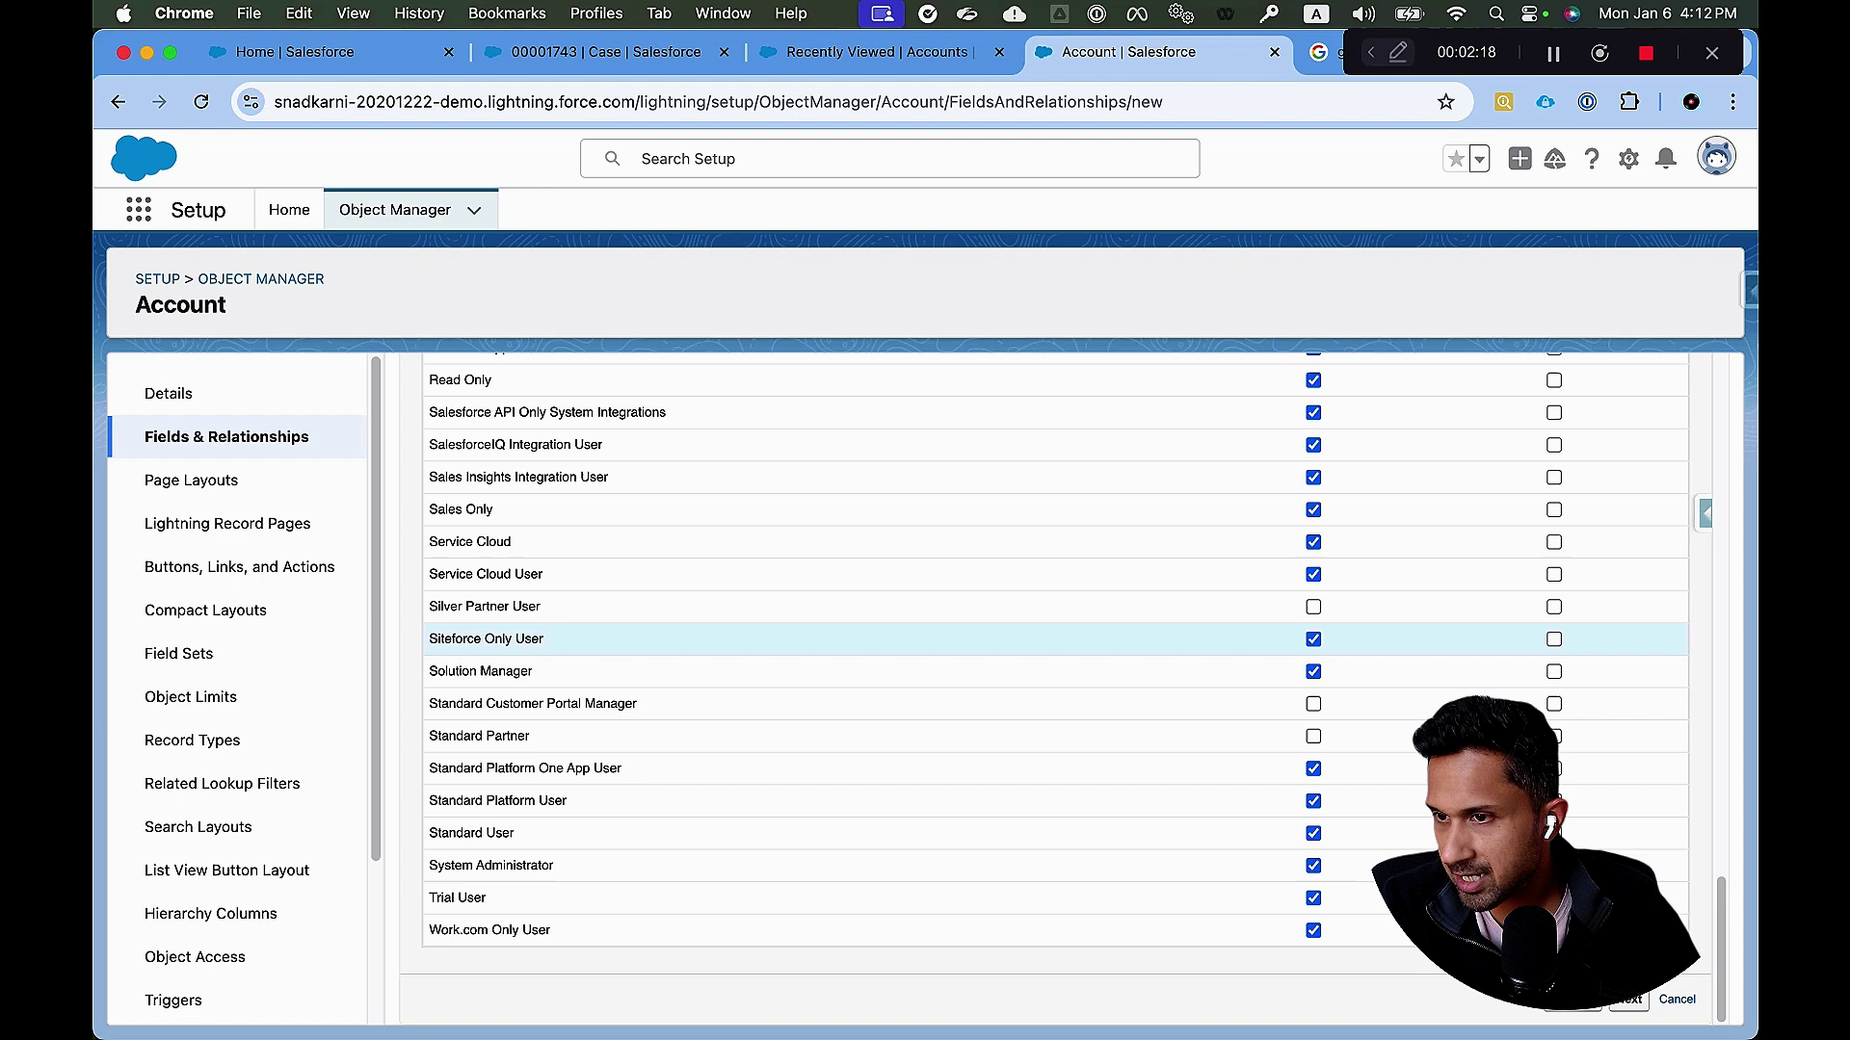
left_click(1630, 1003)
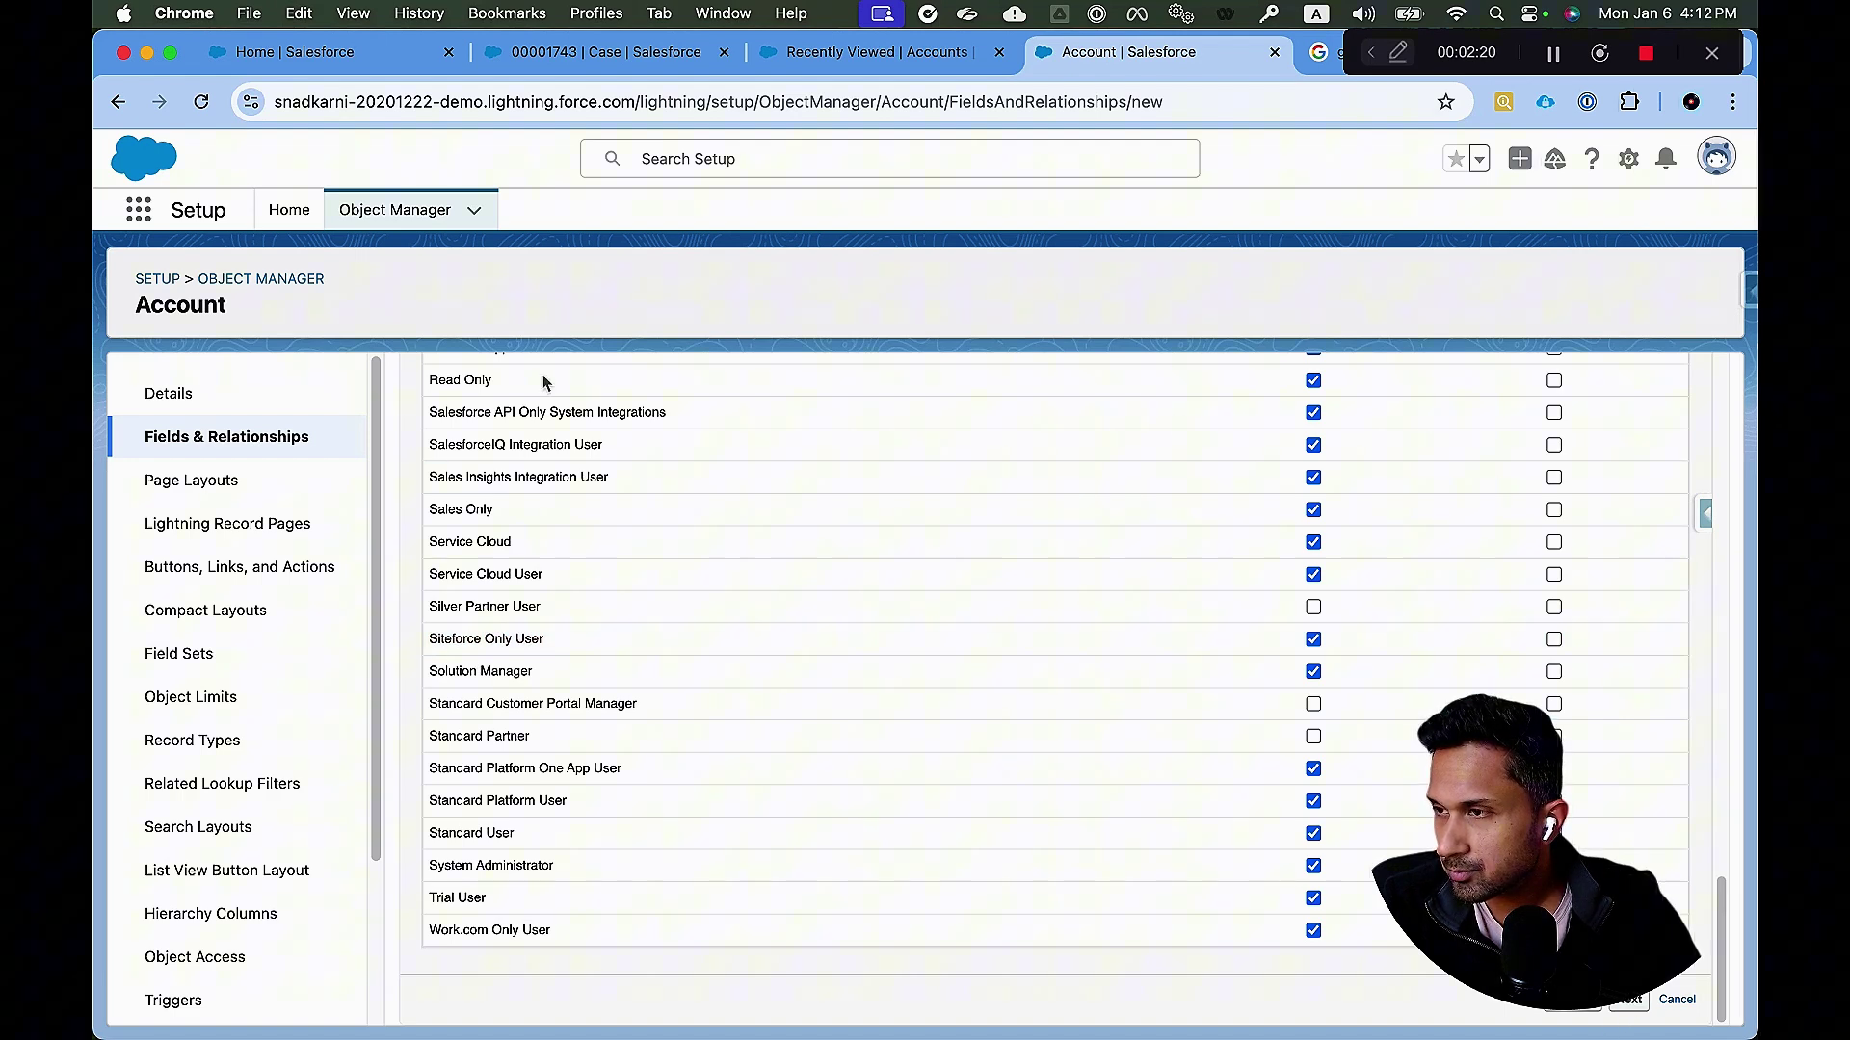
scroll(1252, 780, "down", 1)
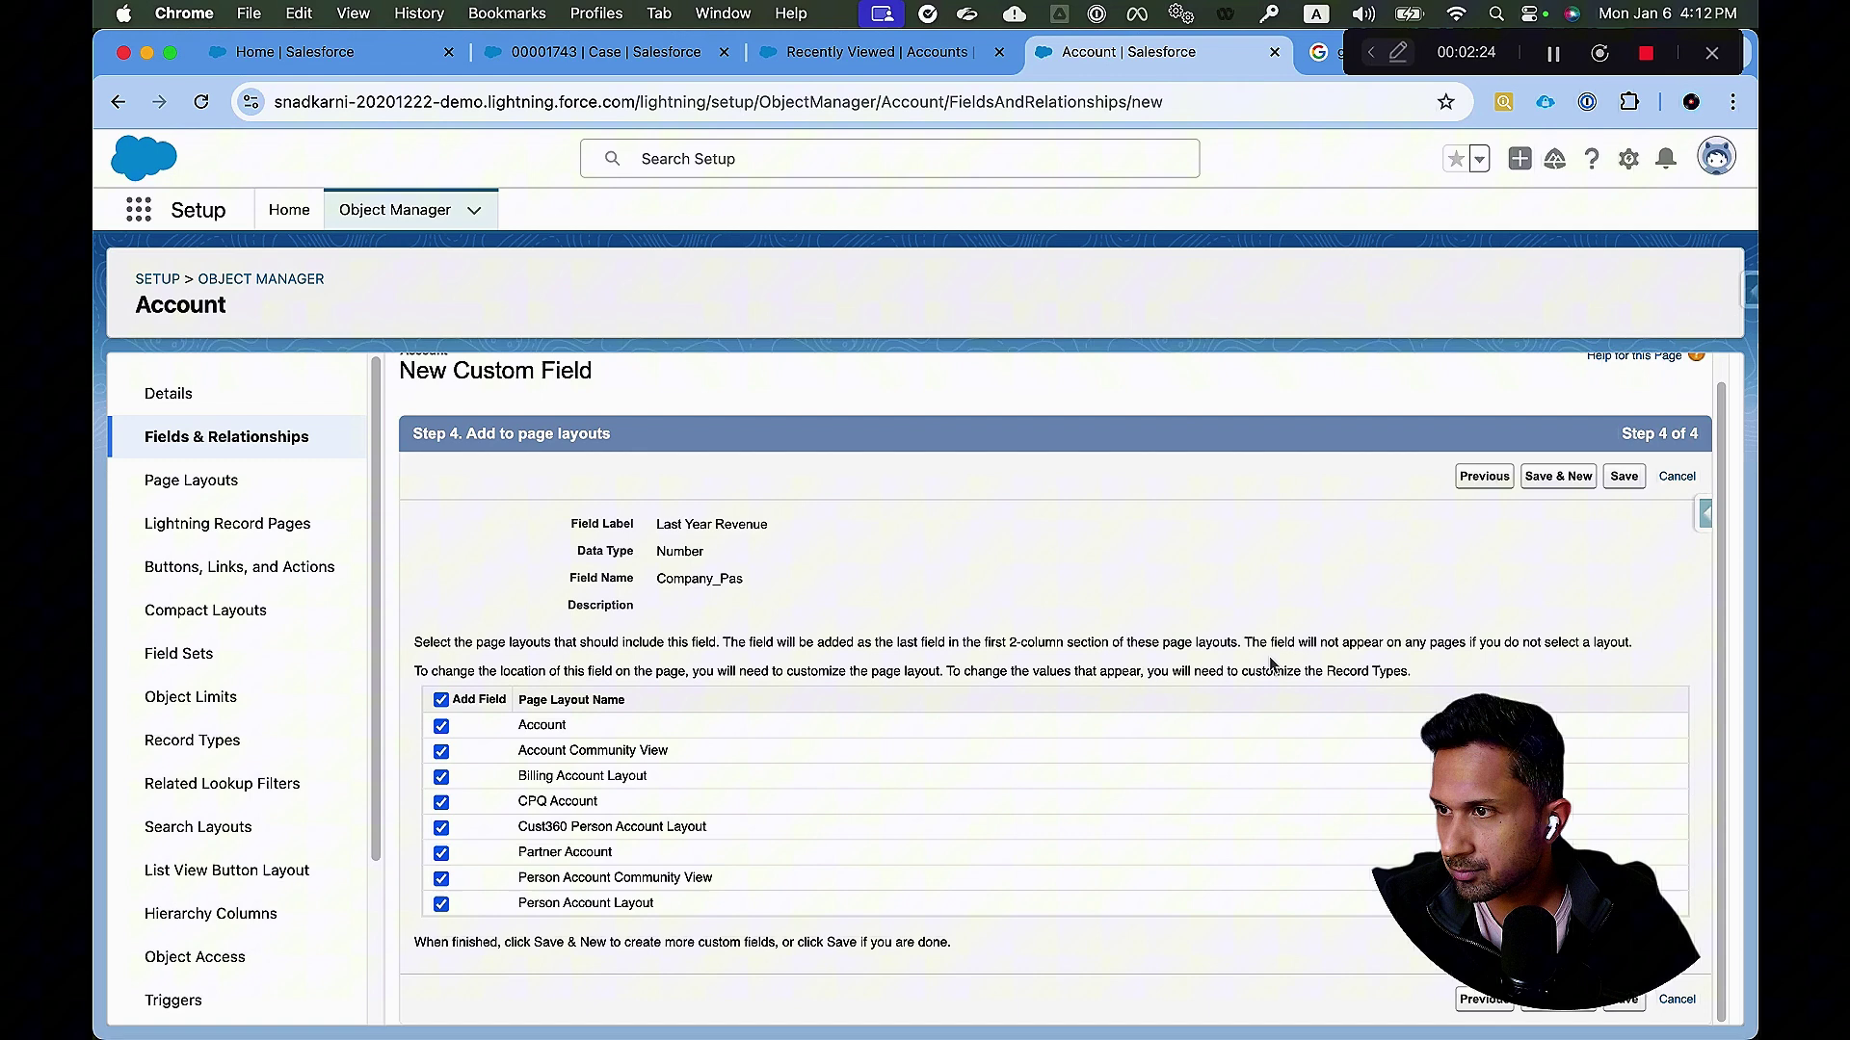
left_click(1623, 1002)
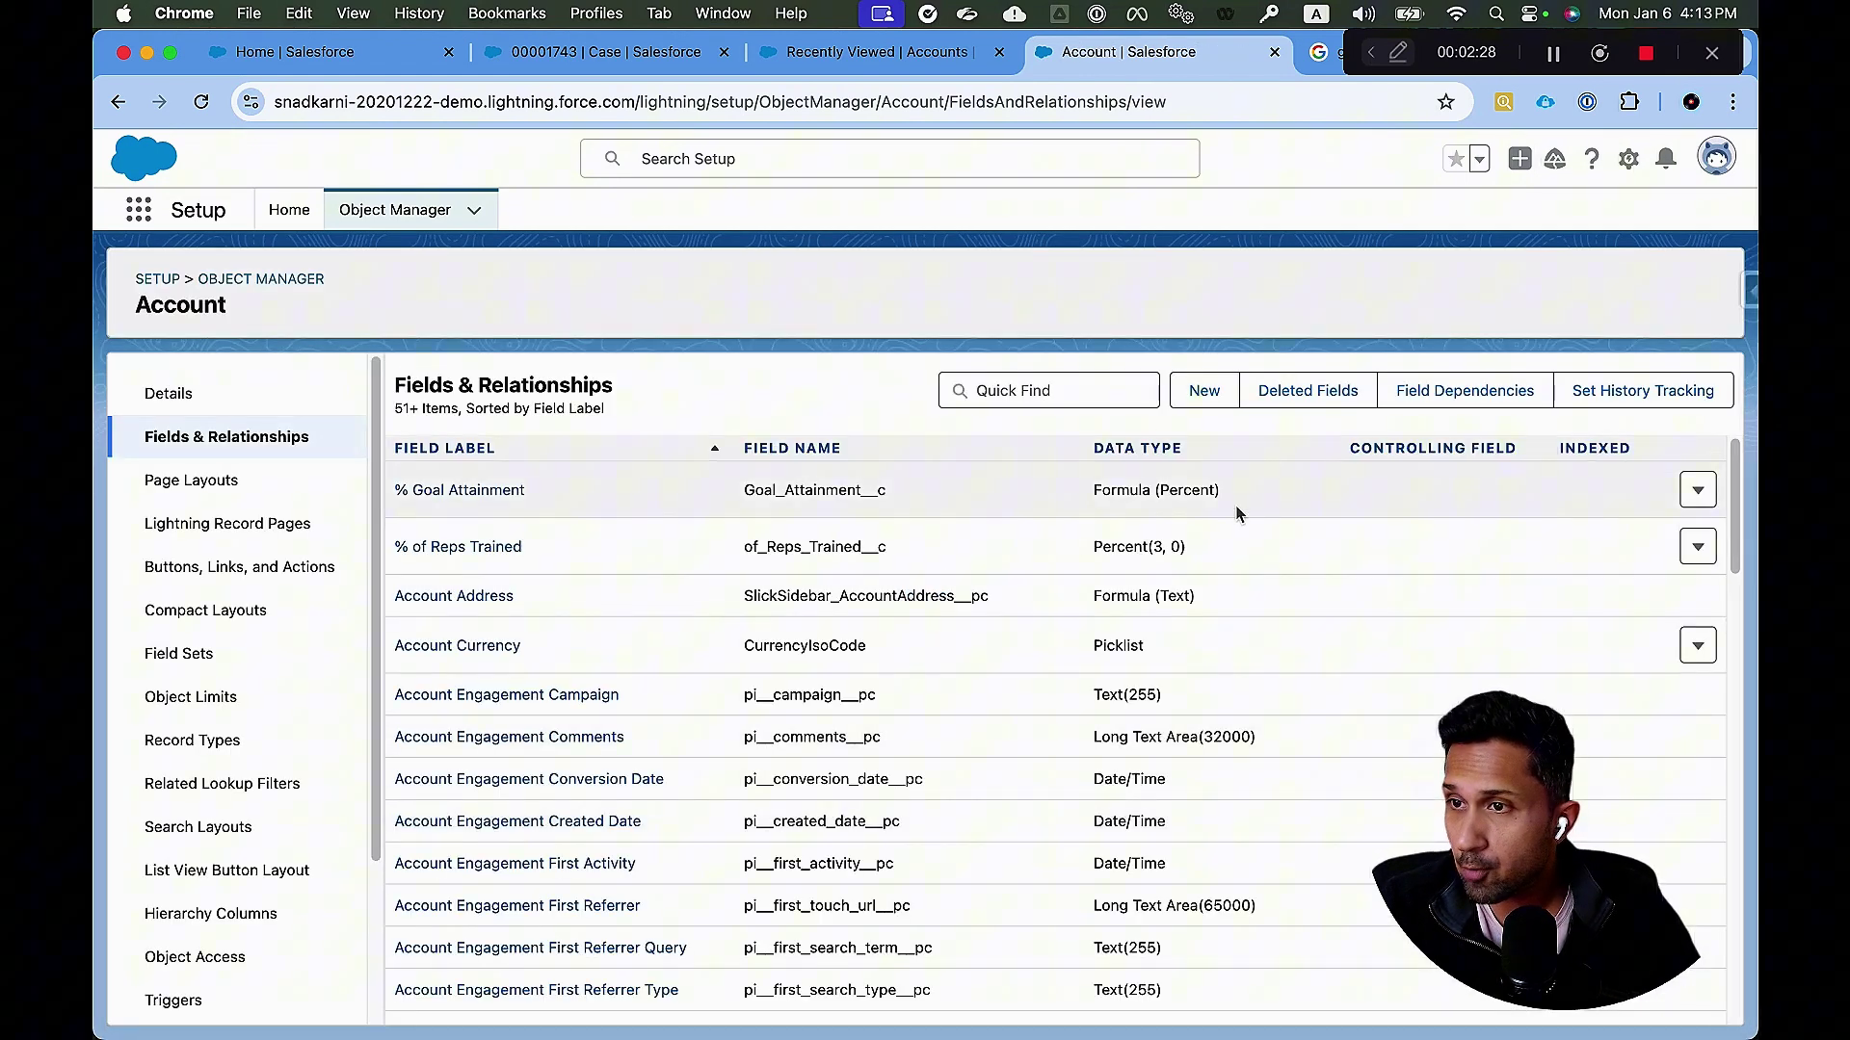
Return to Setup Home and open the Language Settings page.
left_click(289, 209)
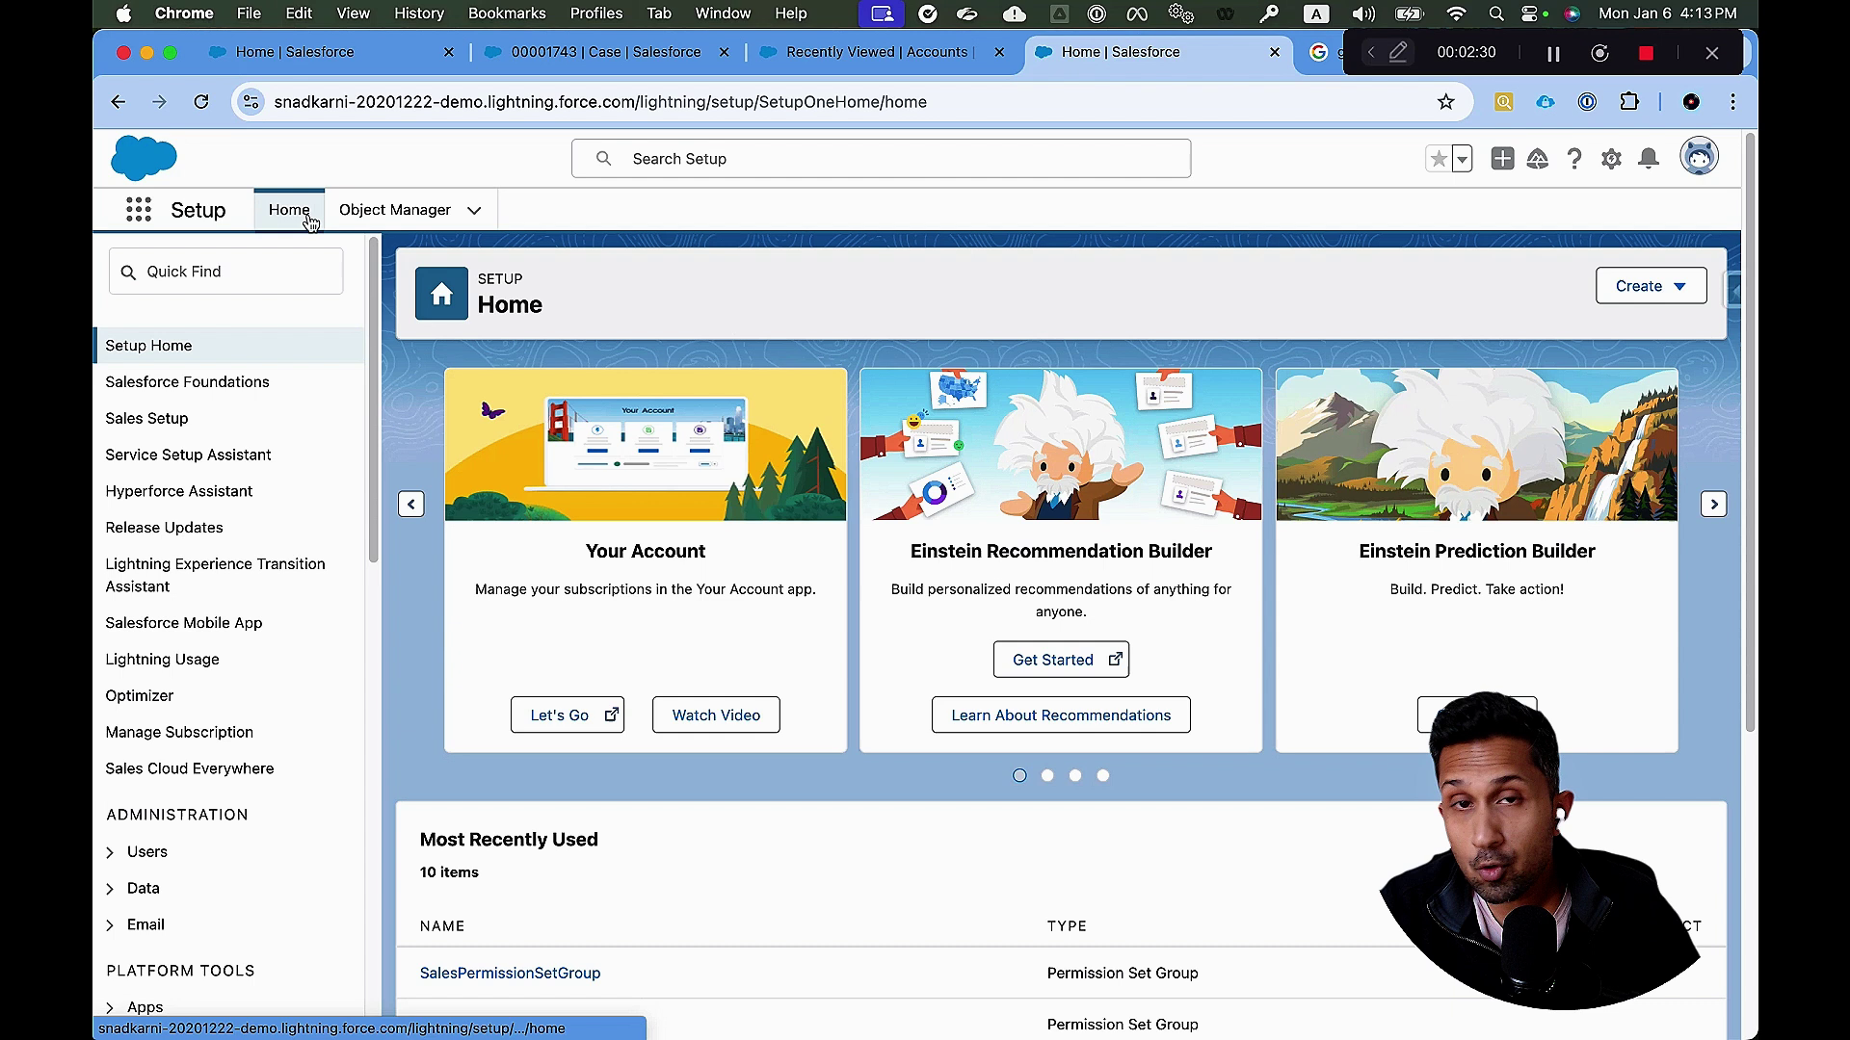
left_click(271, 289)
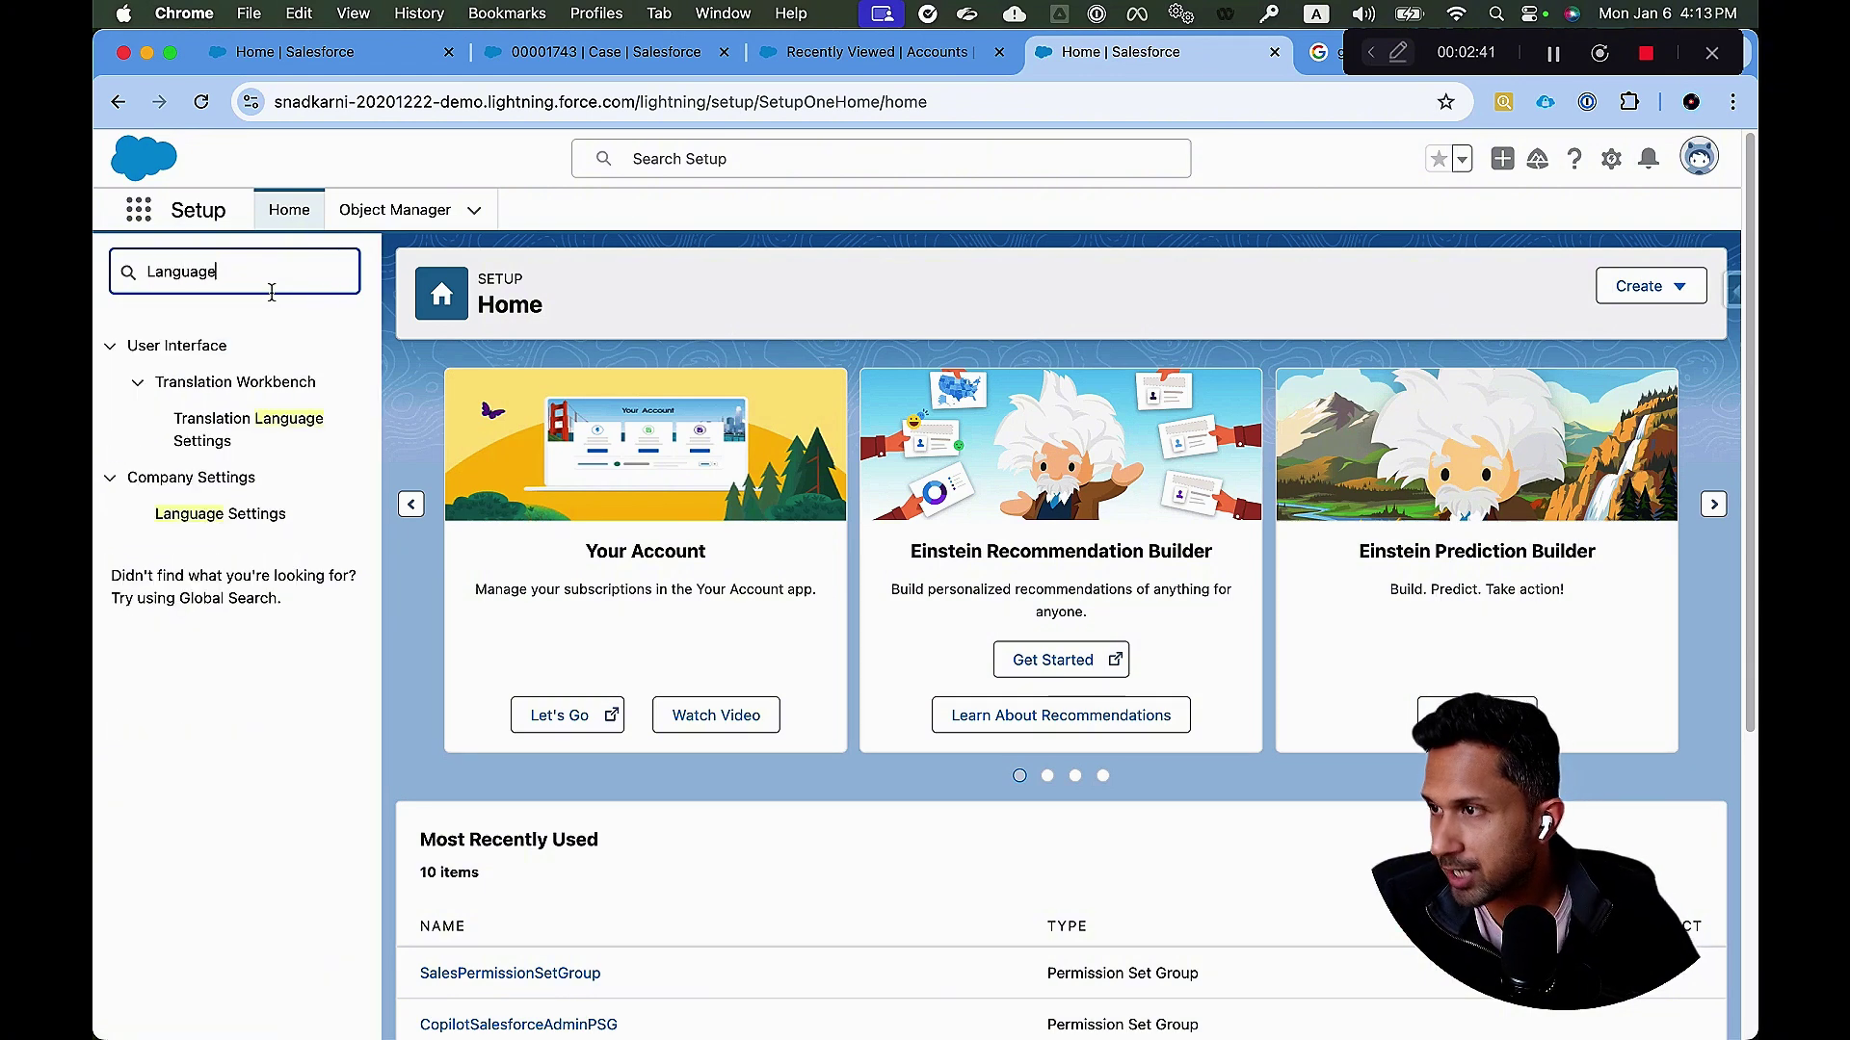
left_click(207, 517)
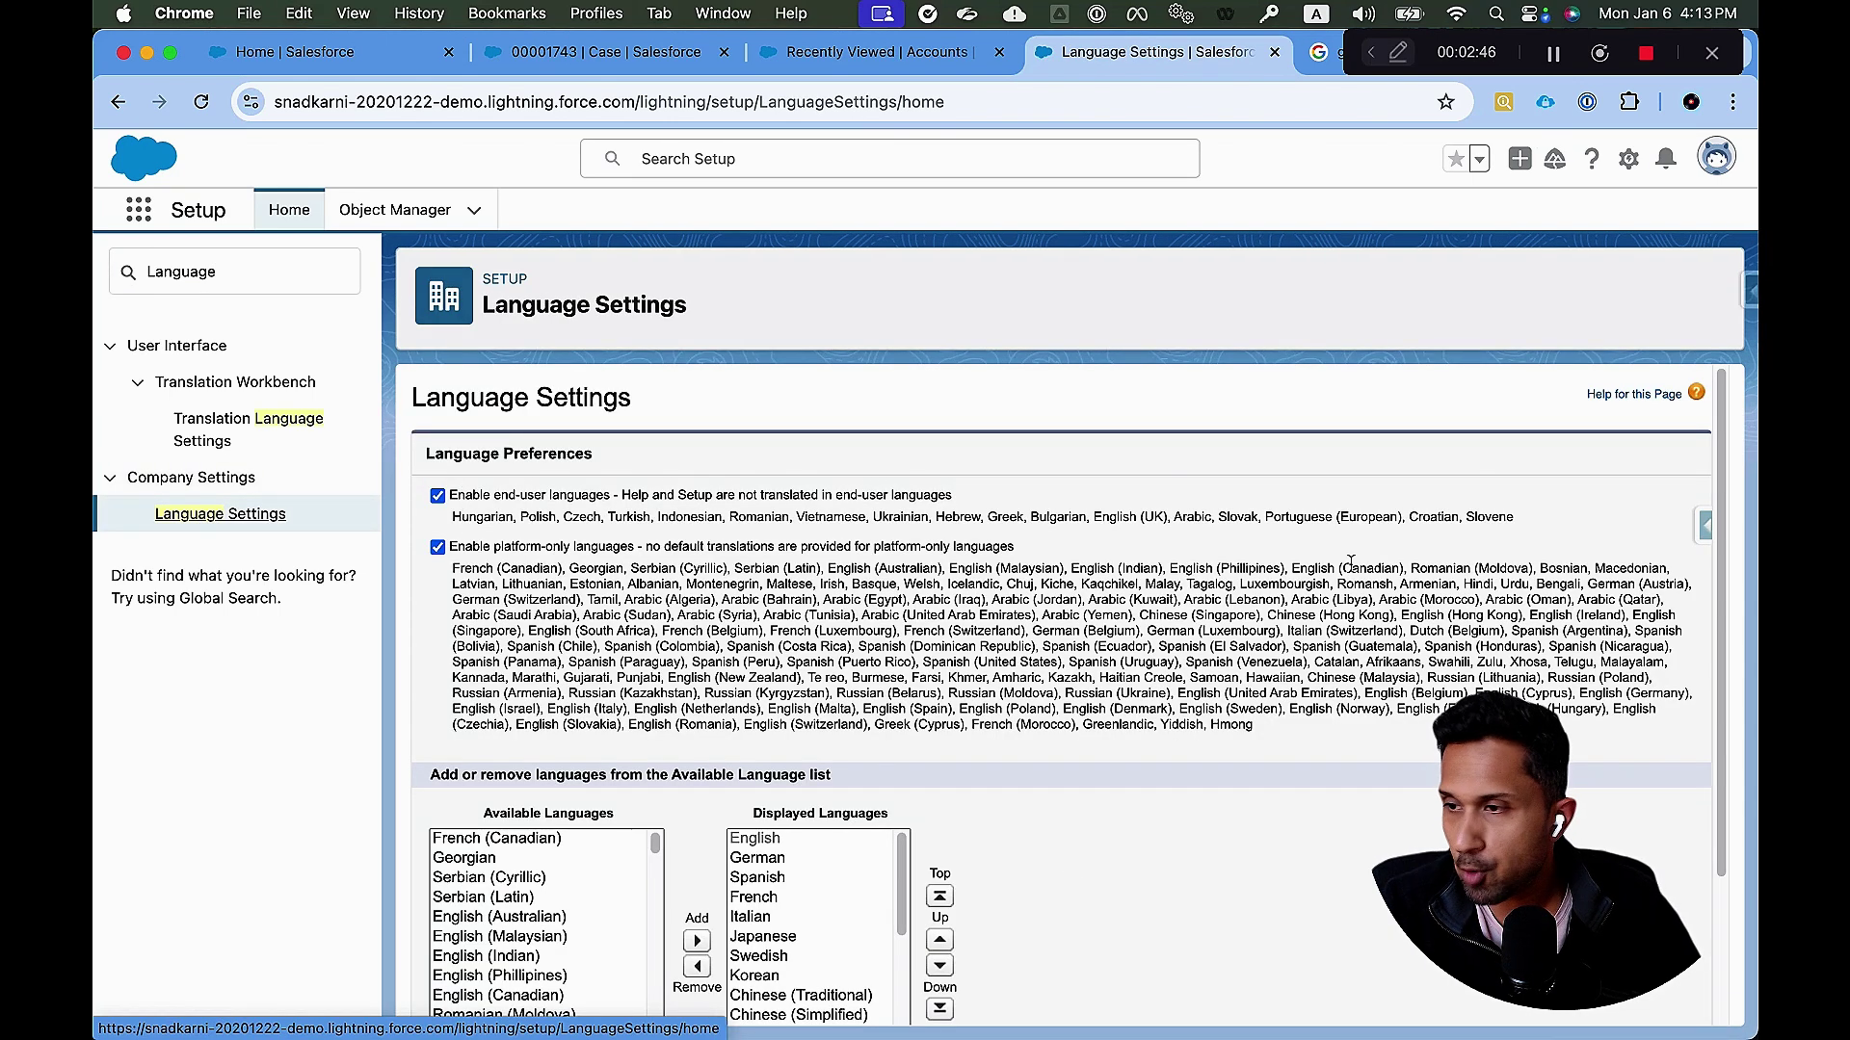
scroll(1351, 562, "down", 3)
scroll(596, 746, "down", 3)
scroll(588, 713, "up", 3)
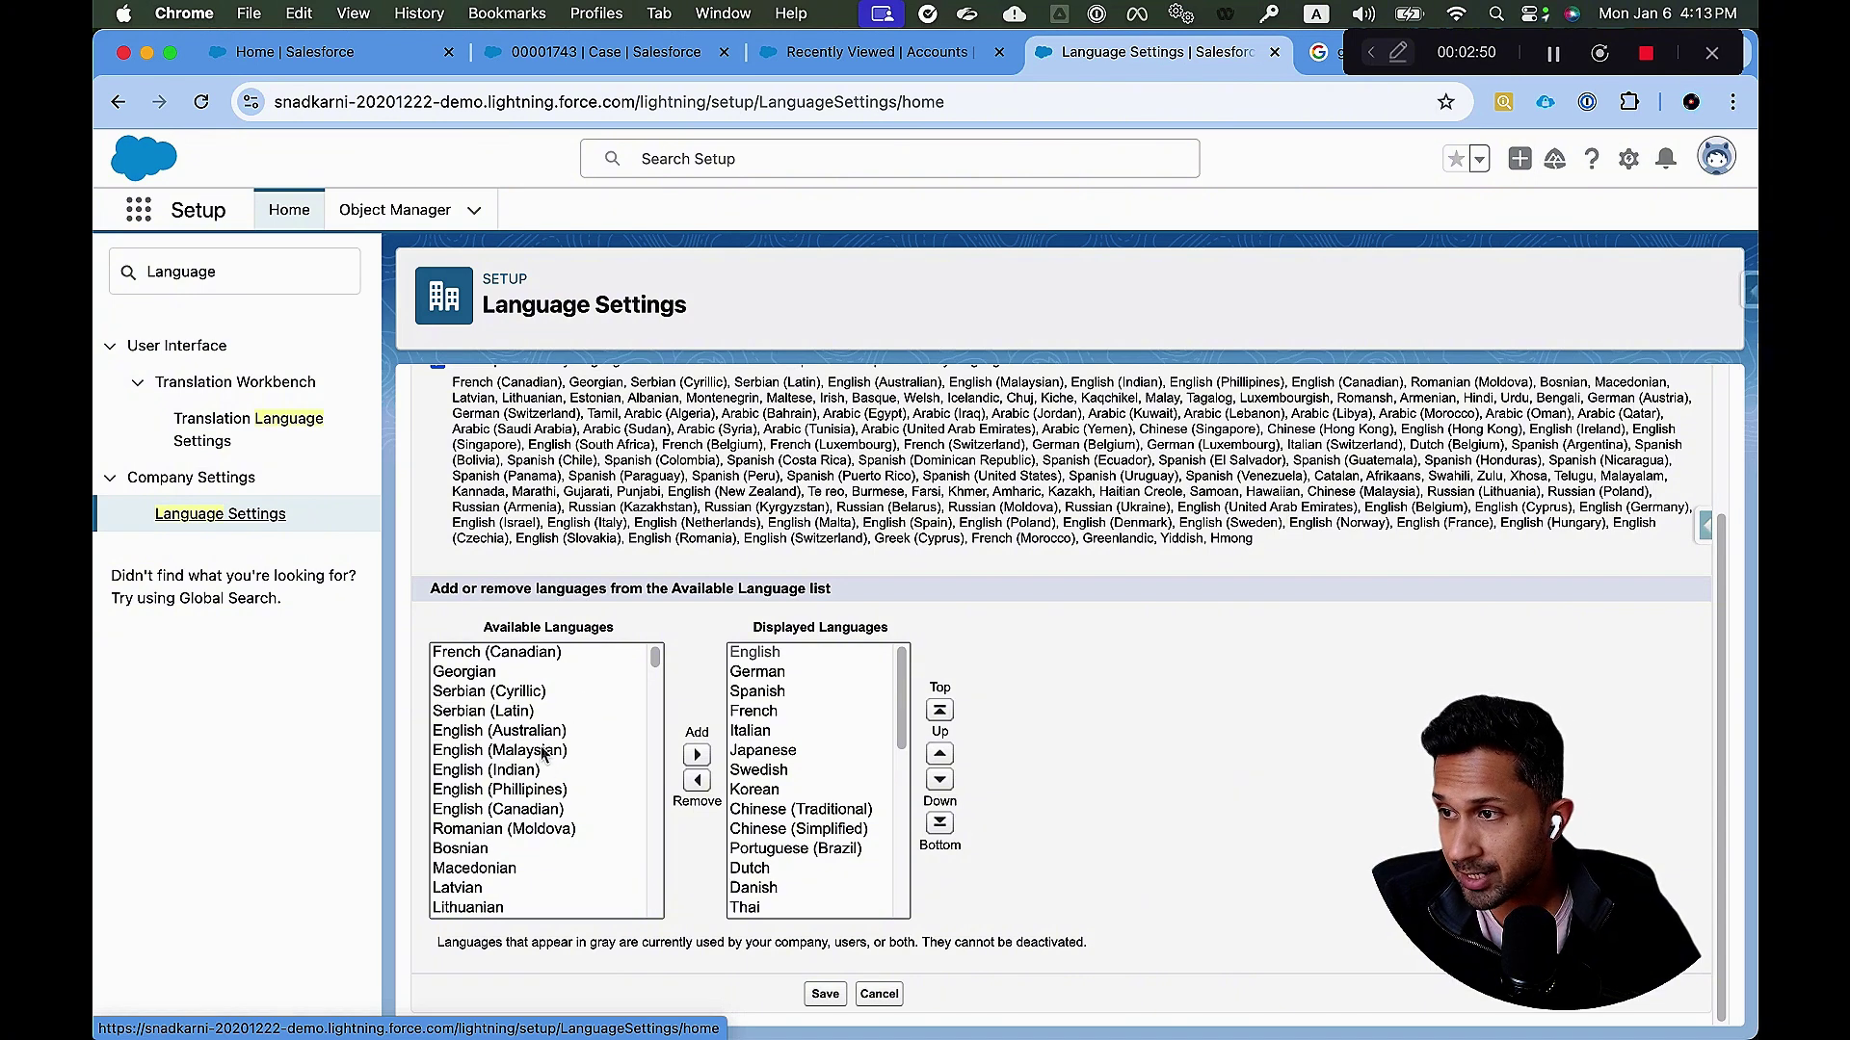
scroll(545, 774, "down", 15)
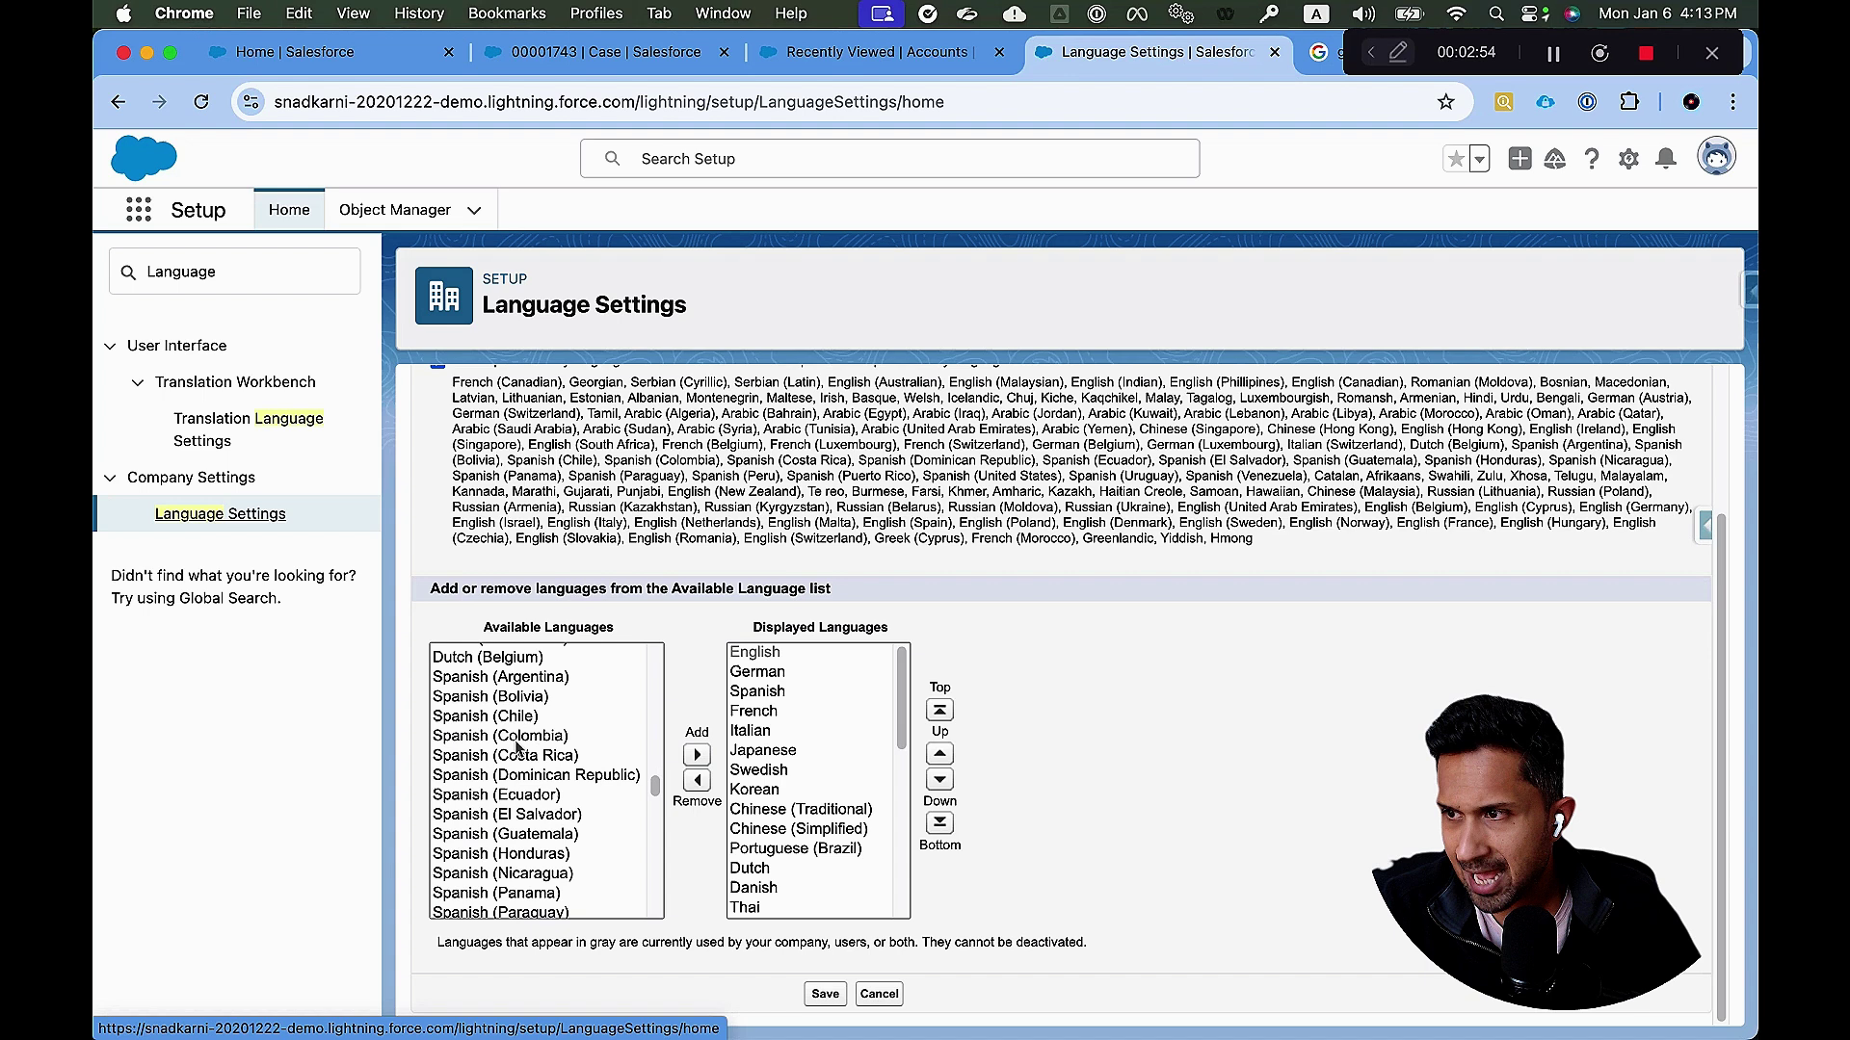
scroll(501, 761, "down", 8)
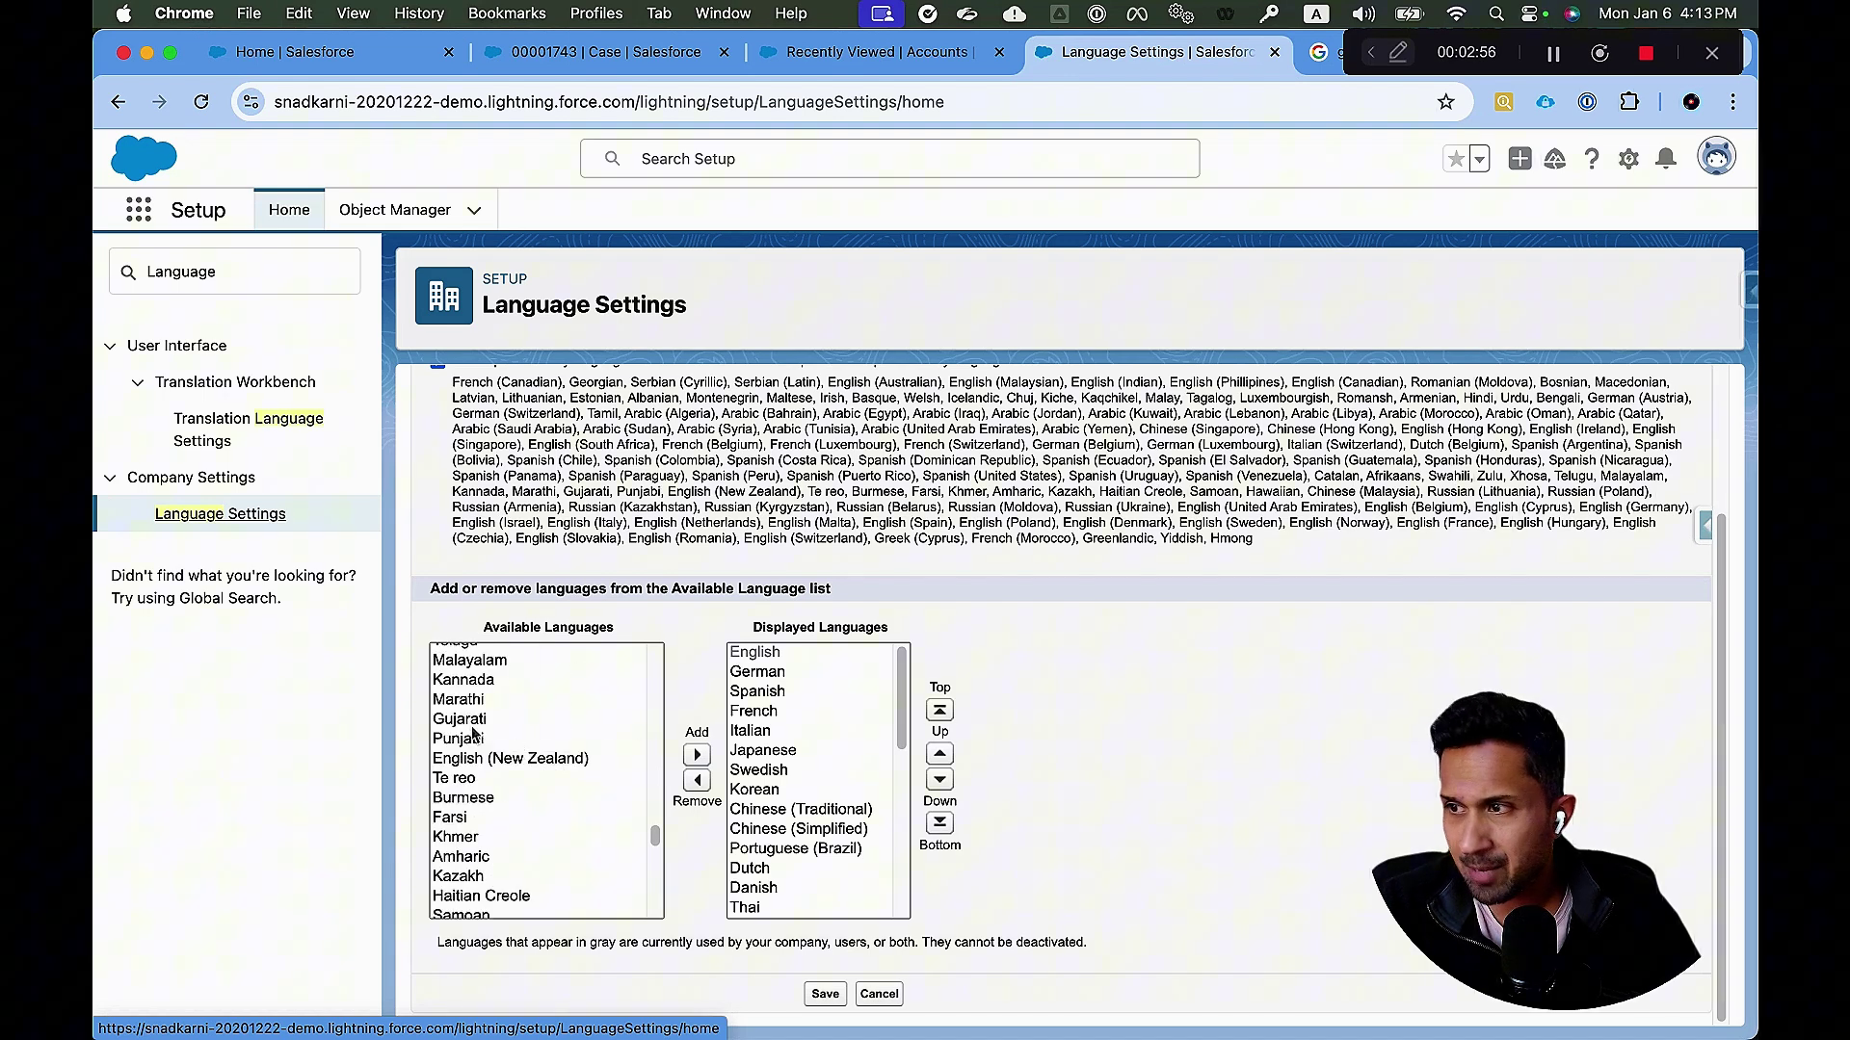
scroll(467, 838, "down", 1)
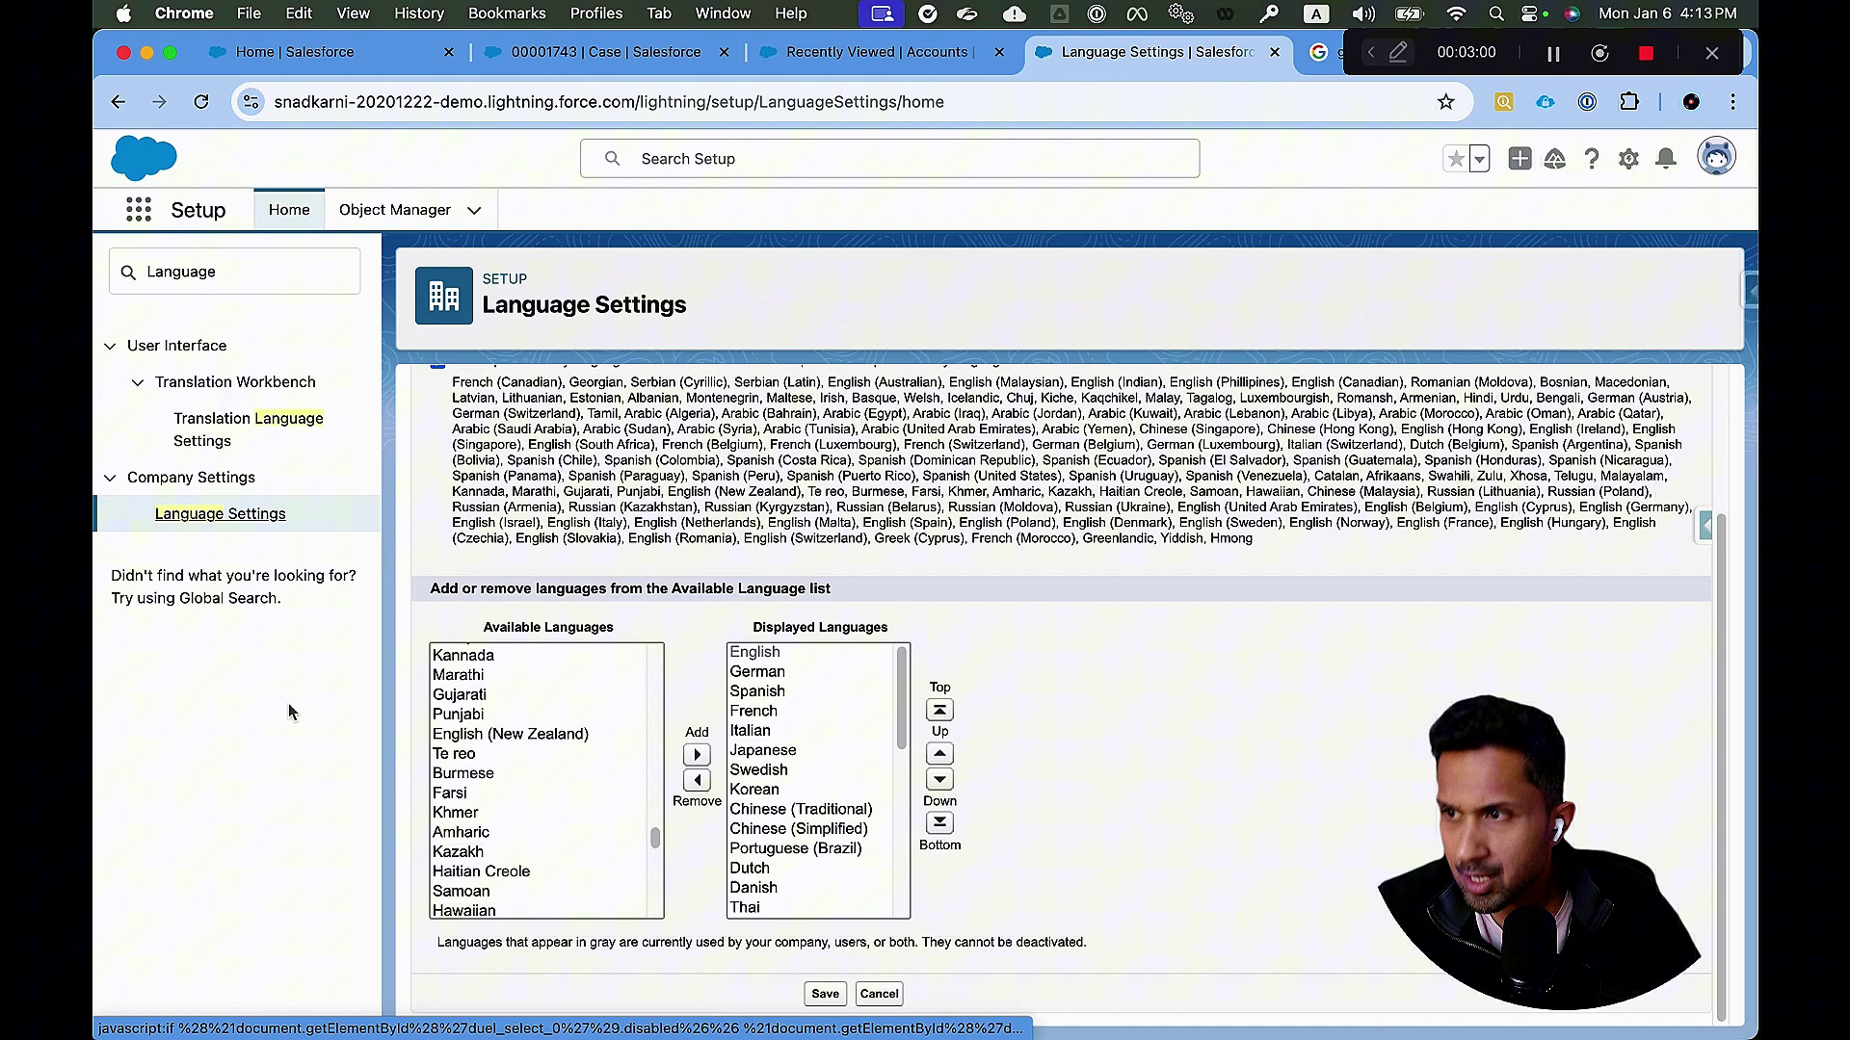
Select Gujarati in Available Languages and save the language settings.
left_click(473, 697)
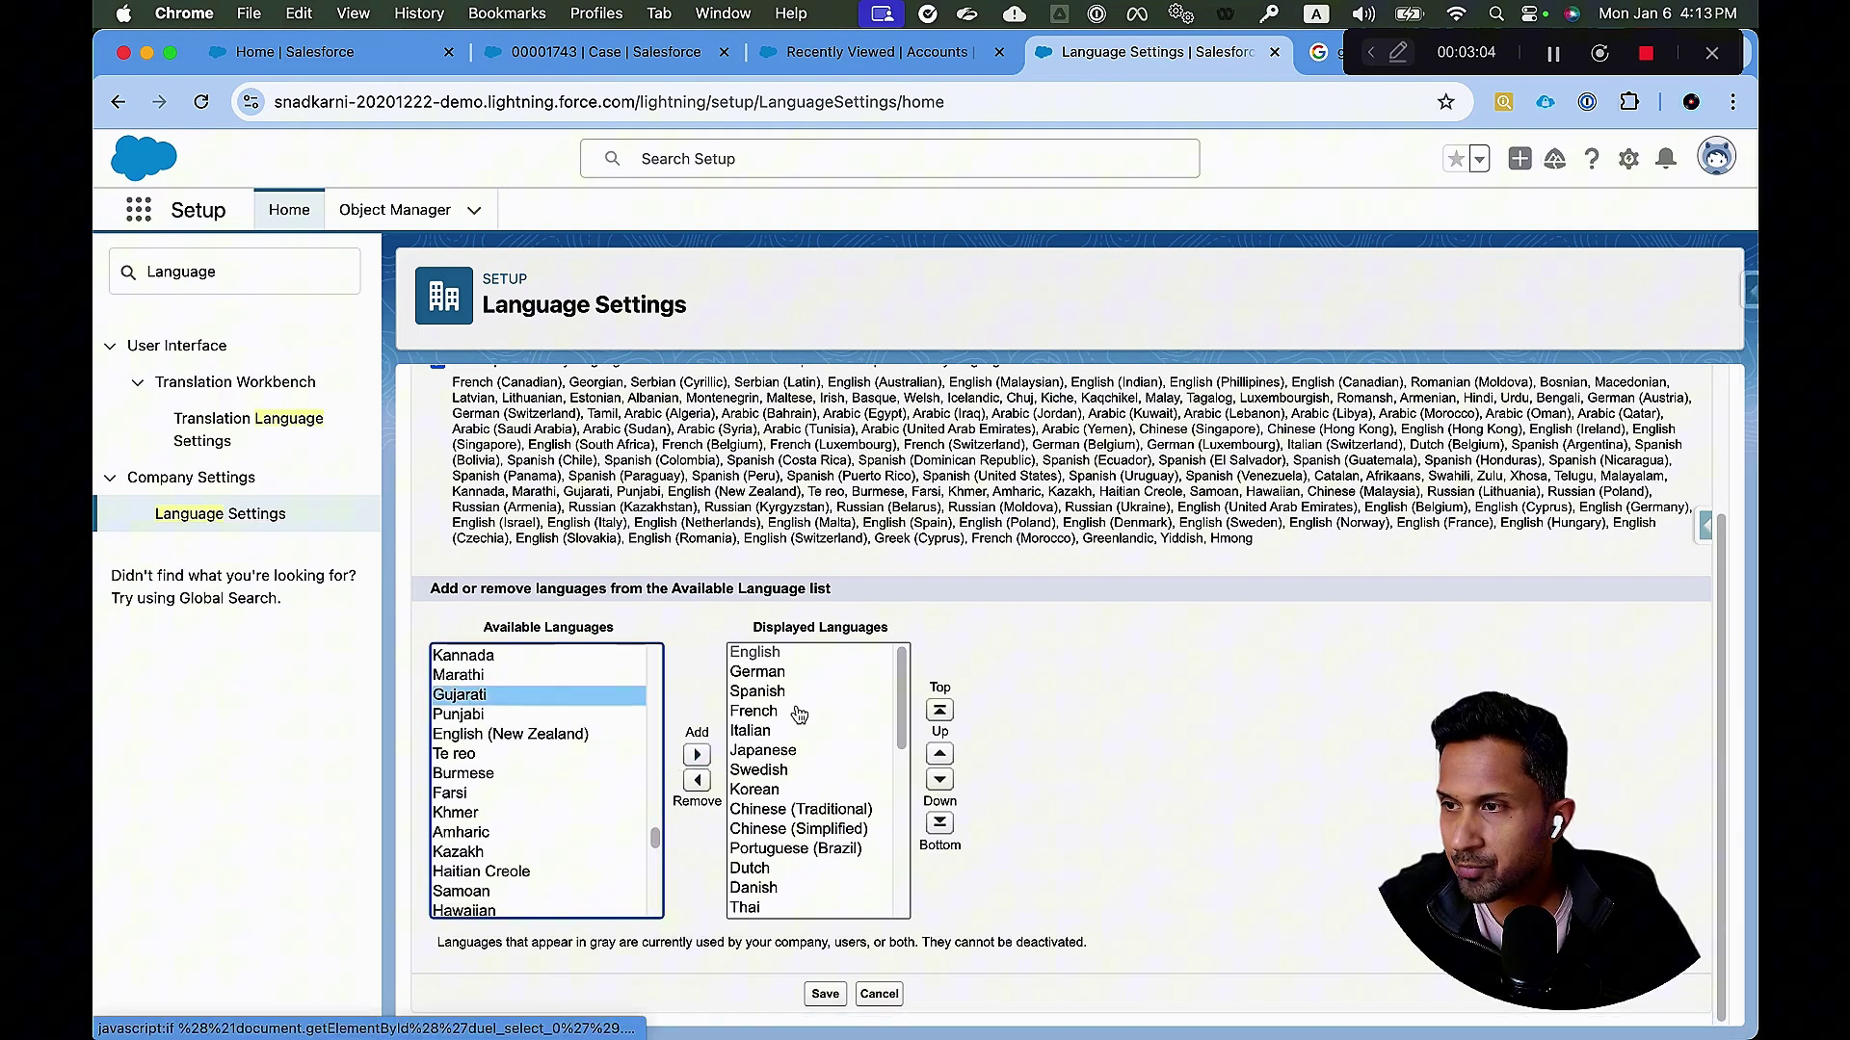
scroll(800, 773, "down", 5)
scroll(809, 766, "up", 5)
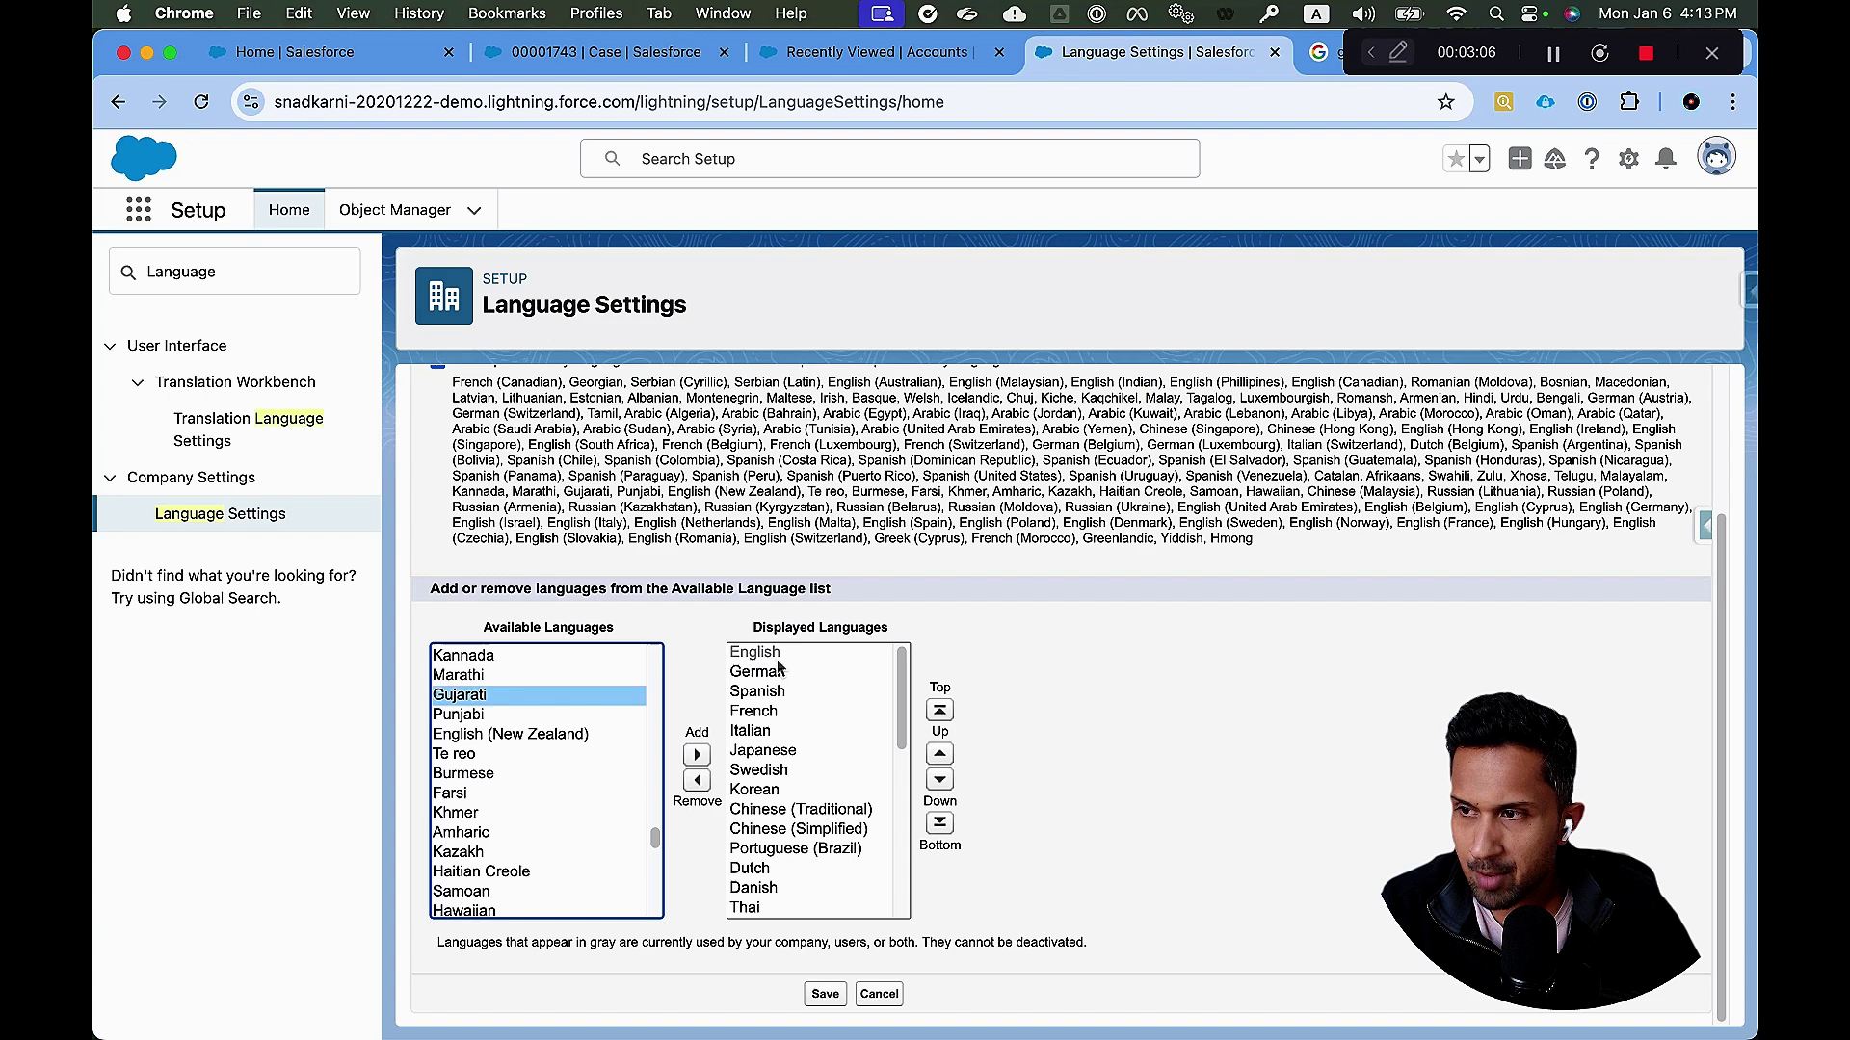
scroll(800, 732, "down", 5)
scroll(790, 733, "up", 5)
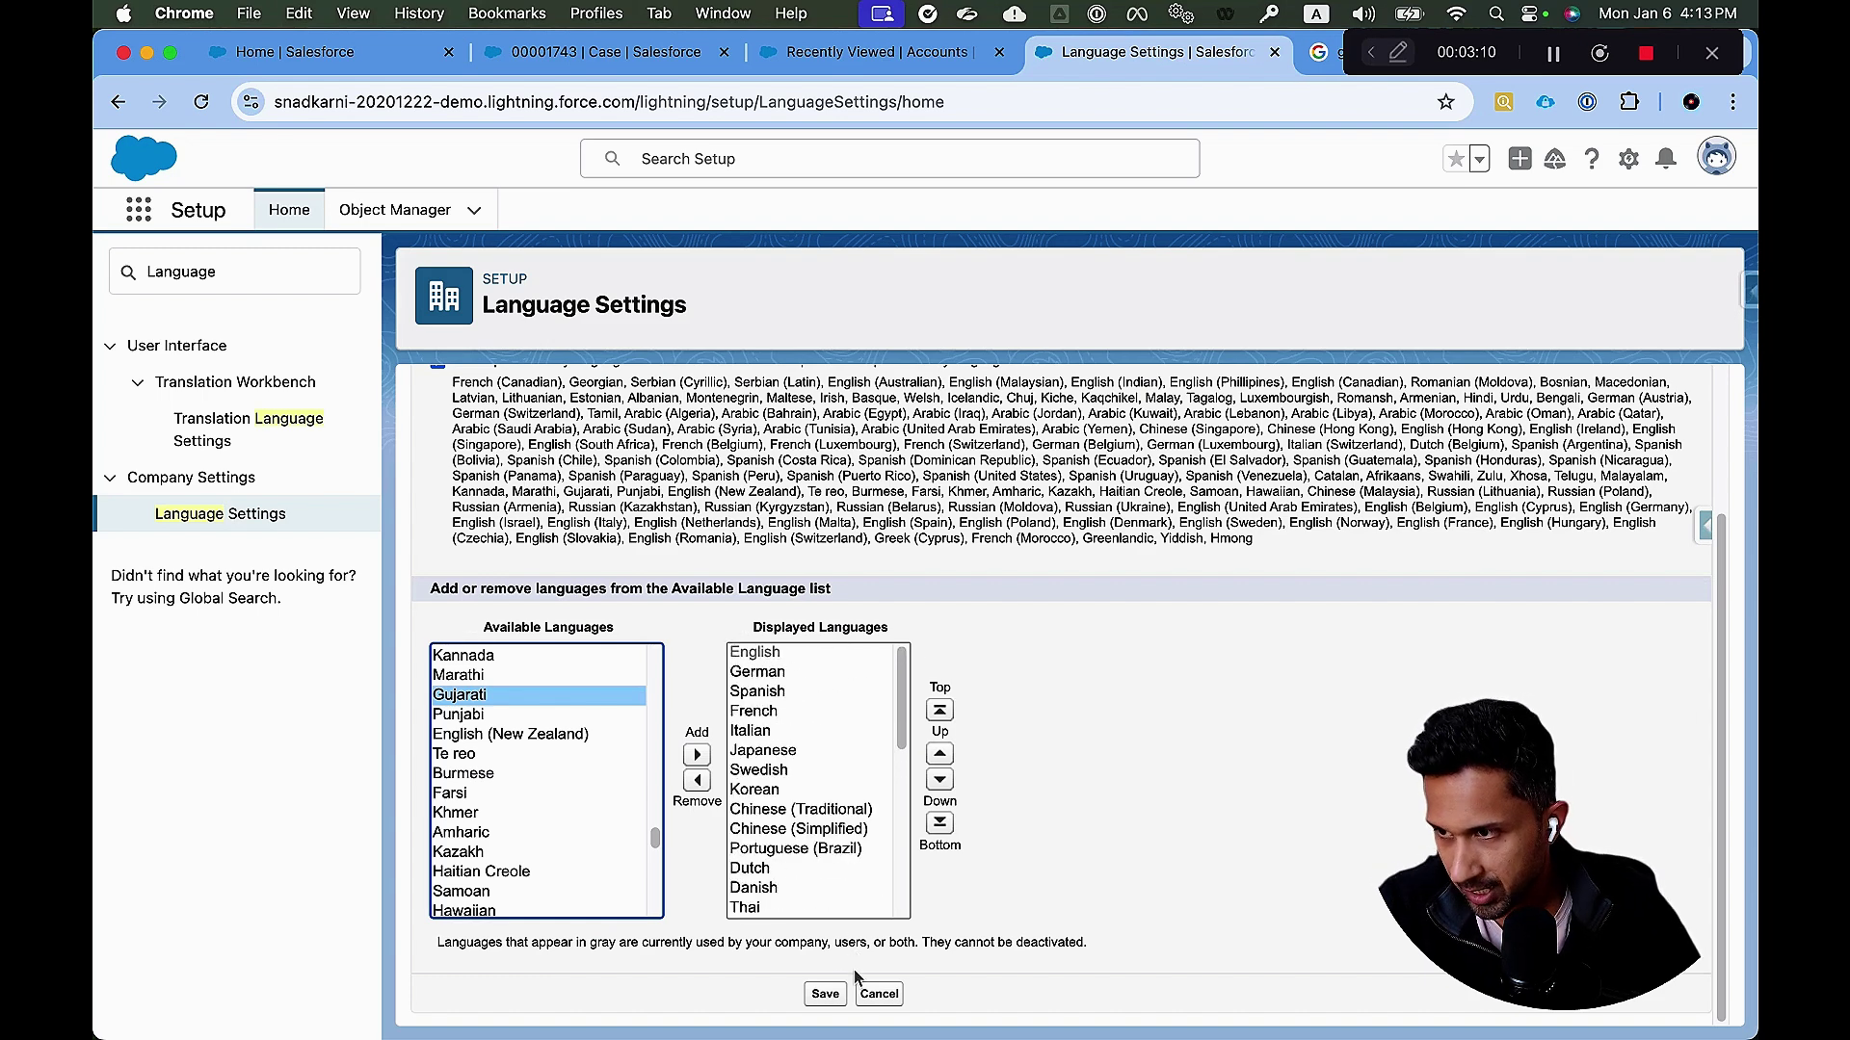
left_click(825, 993)
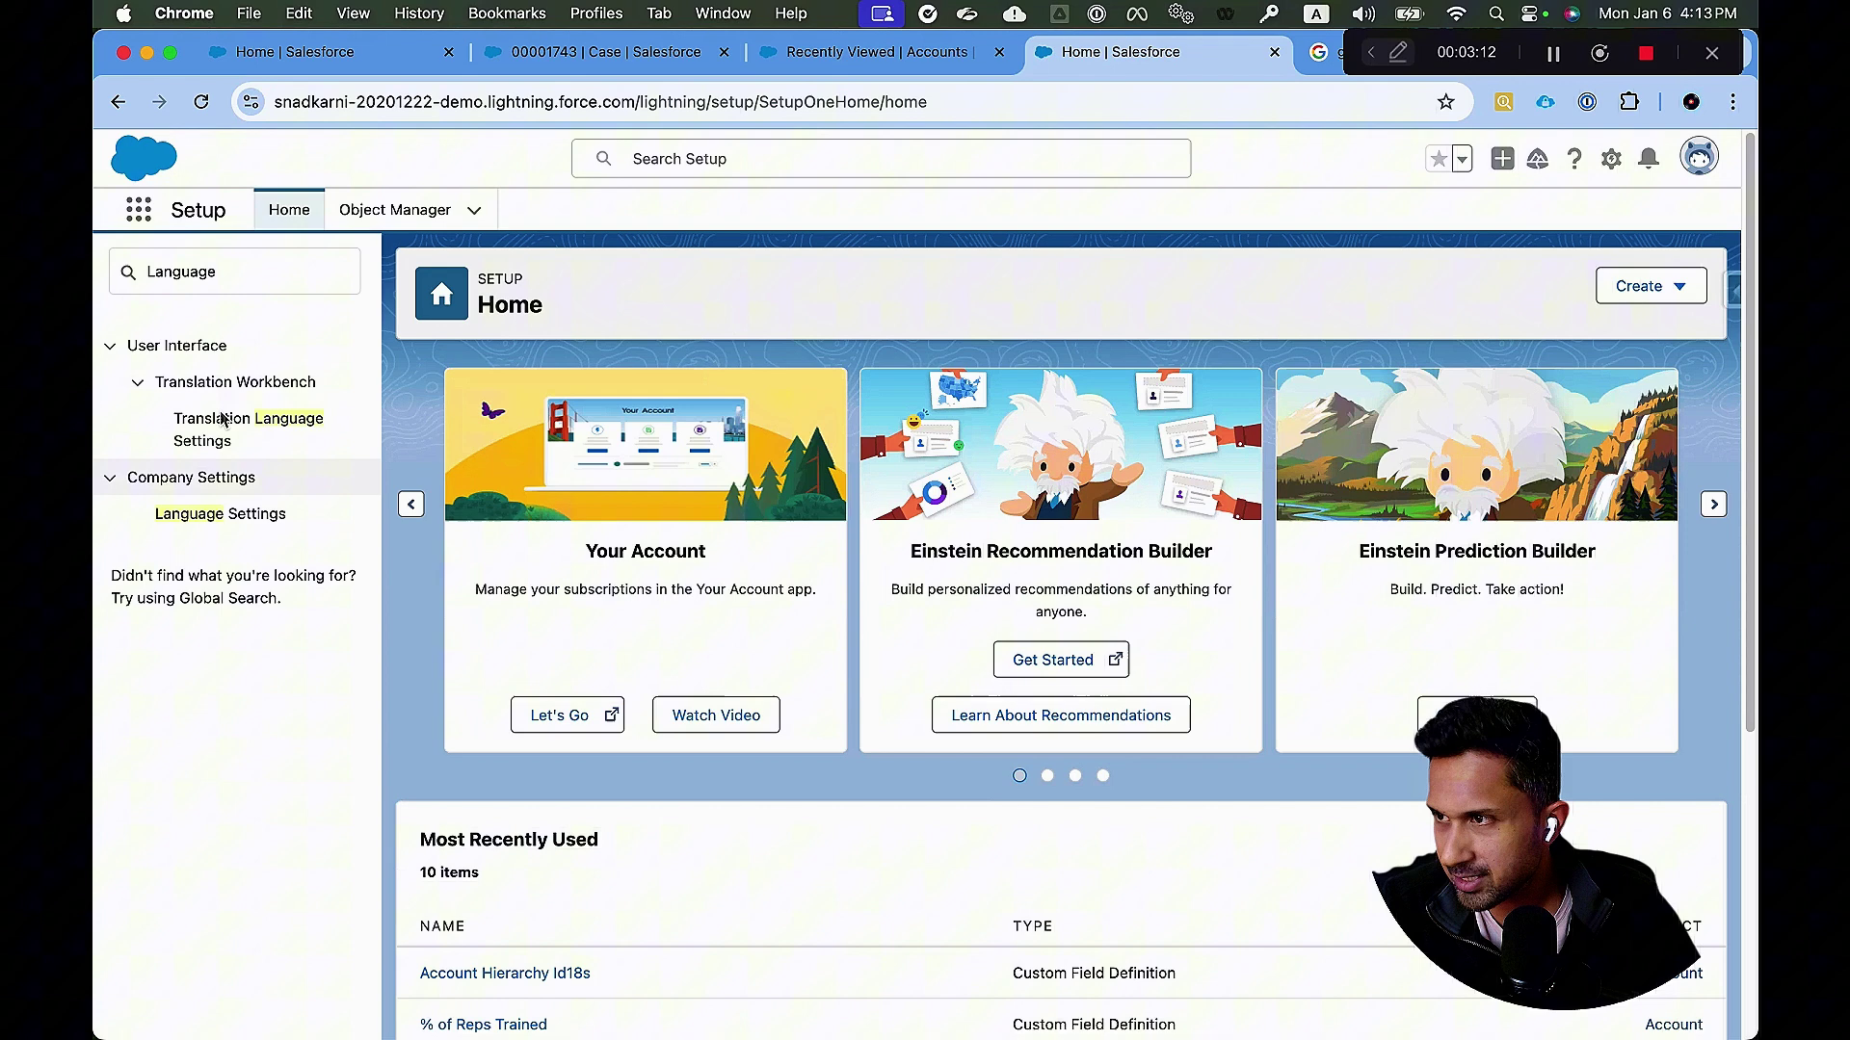
Replace the 'Language' Quick Find term with a 'Tr' search and open Translation Workbench's Translate page.
left_click(161, 276)
double_click(161, 277)
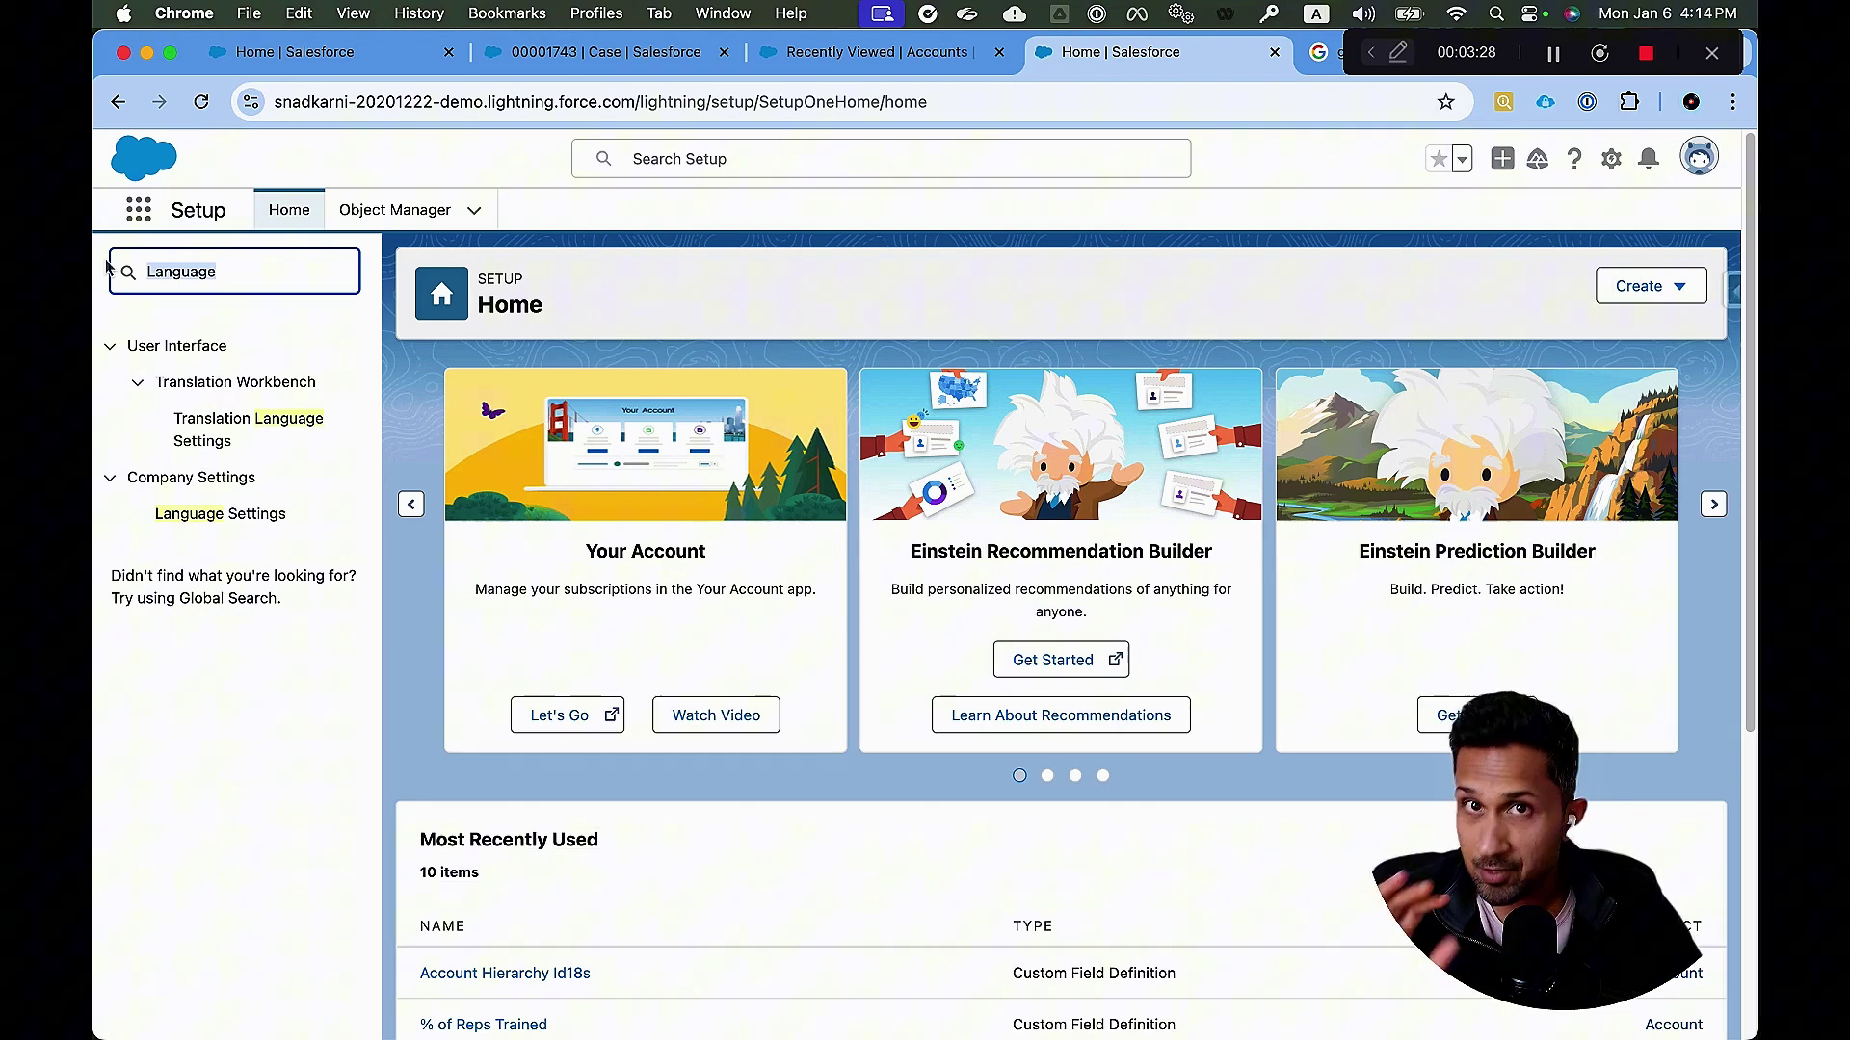
key("BackSpace")
type("Tran")
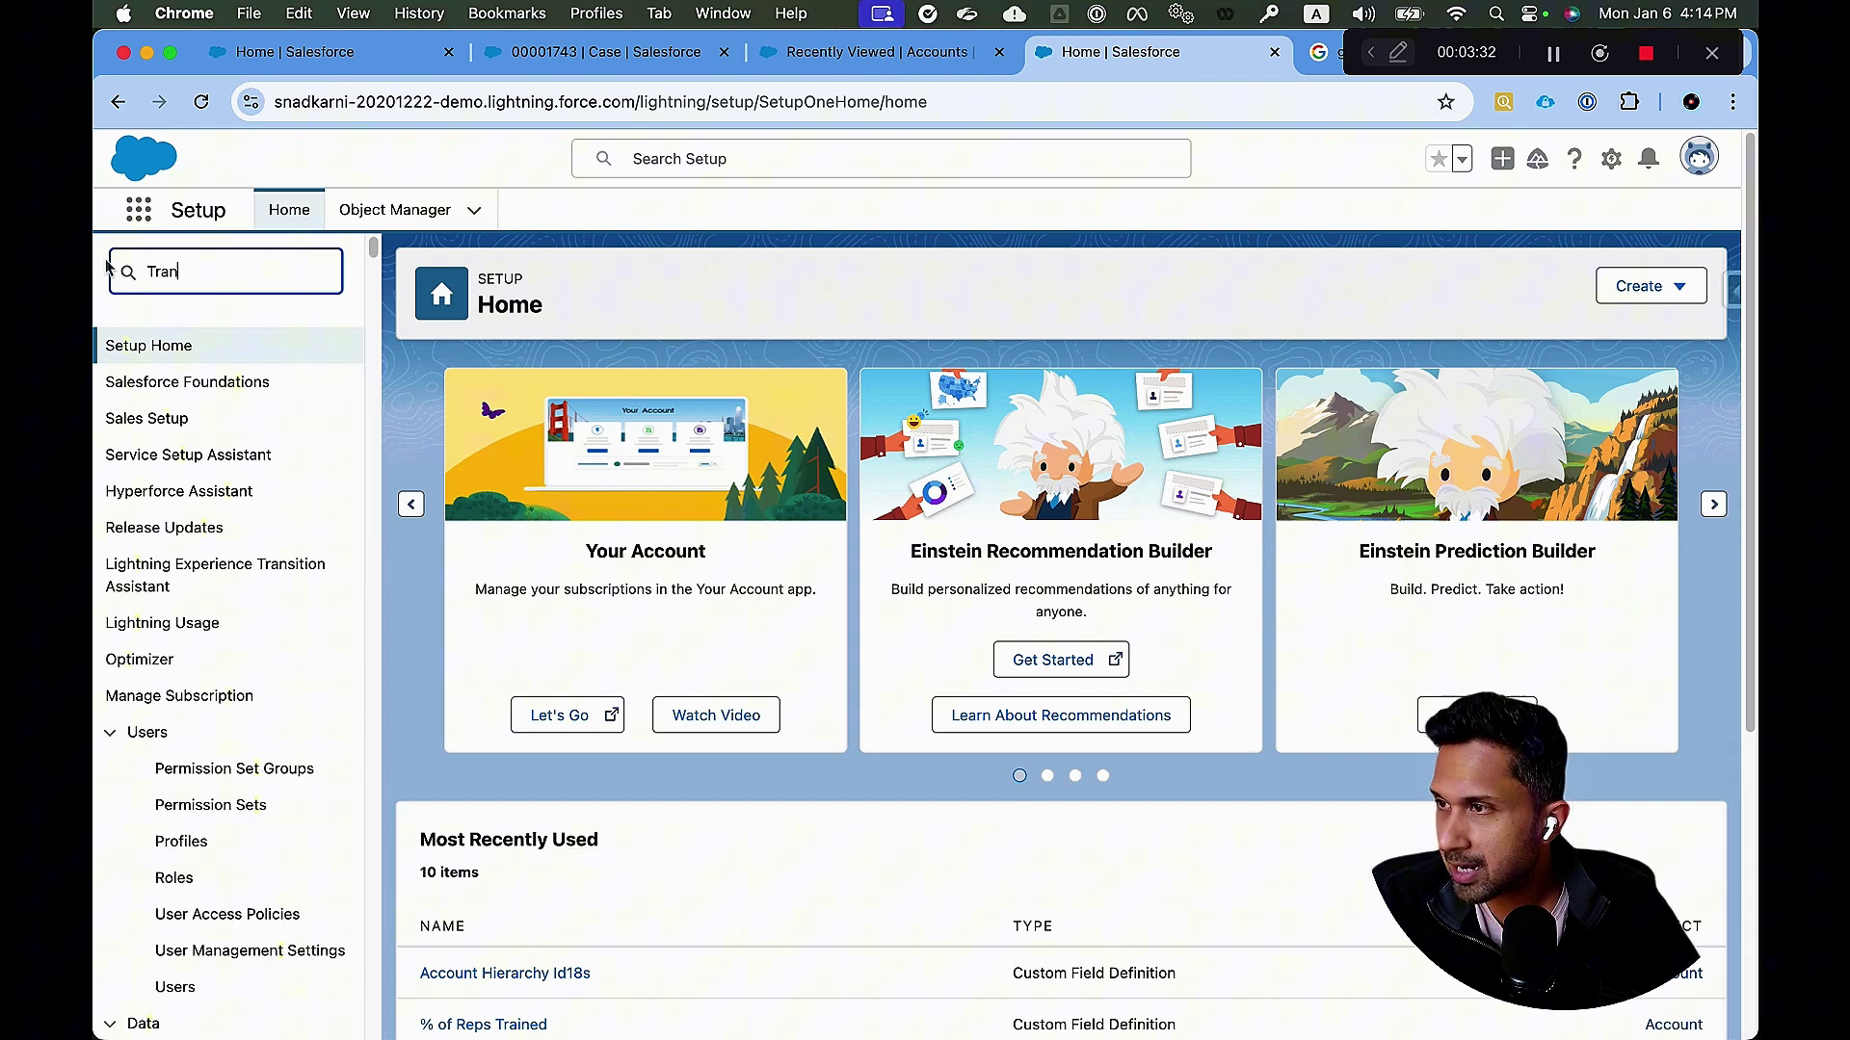
type("sl")
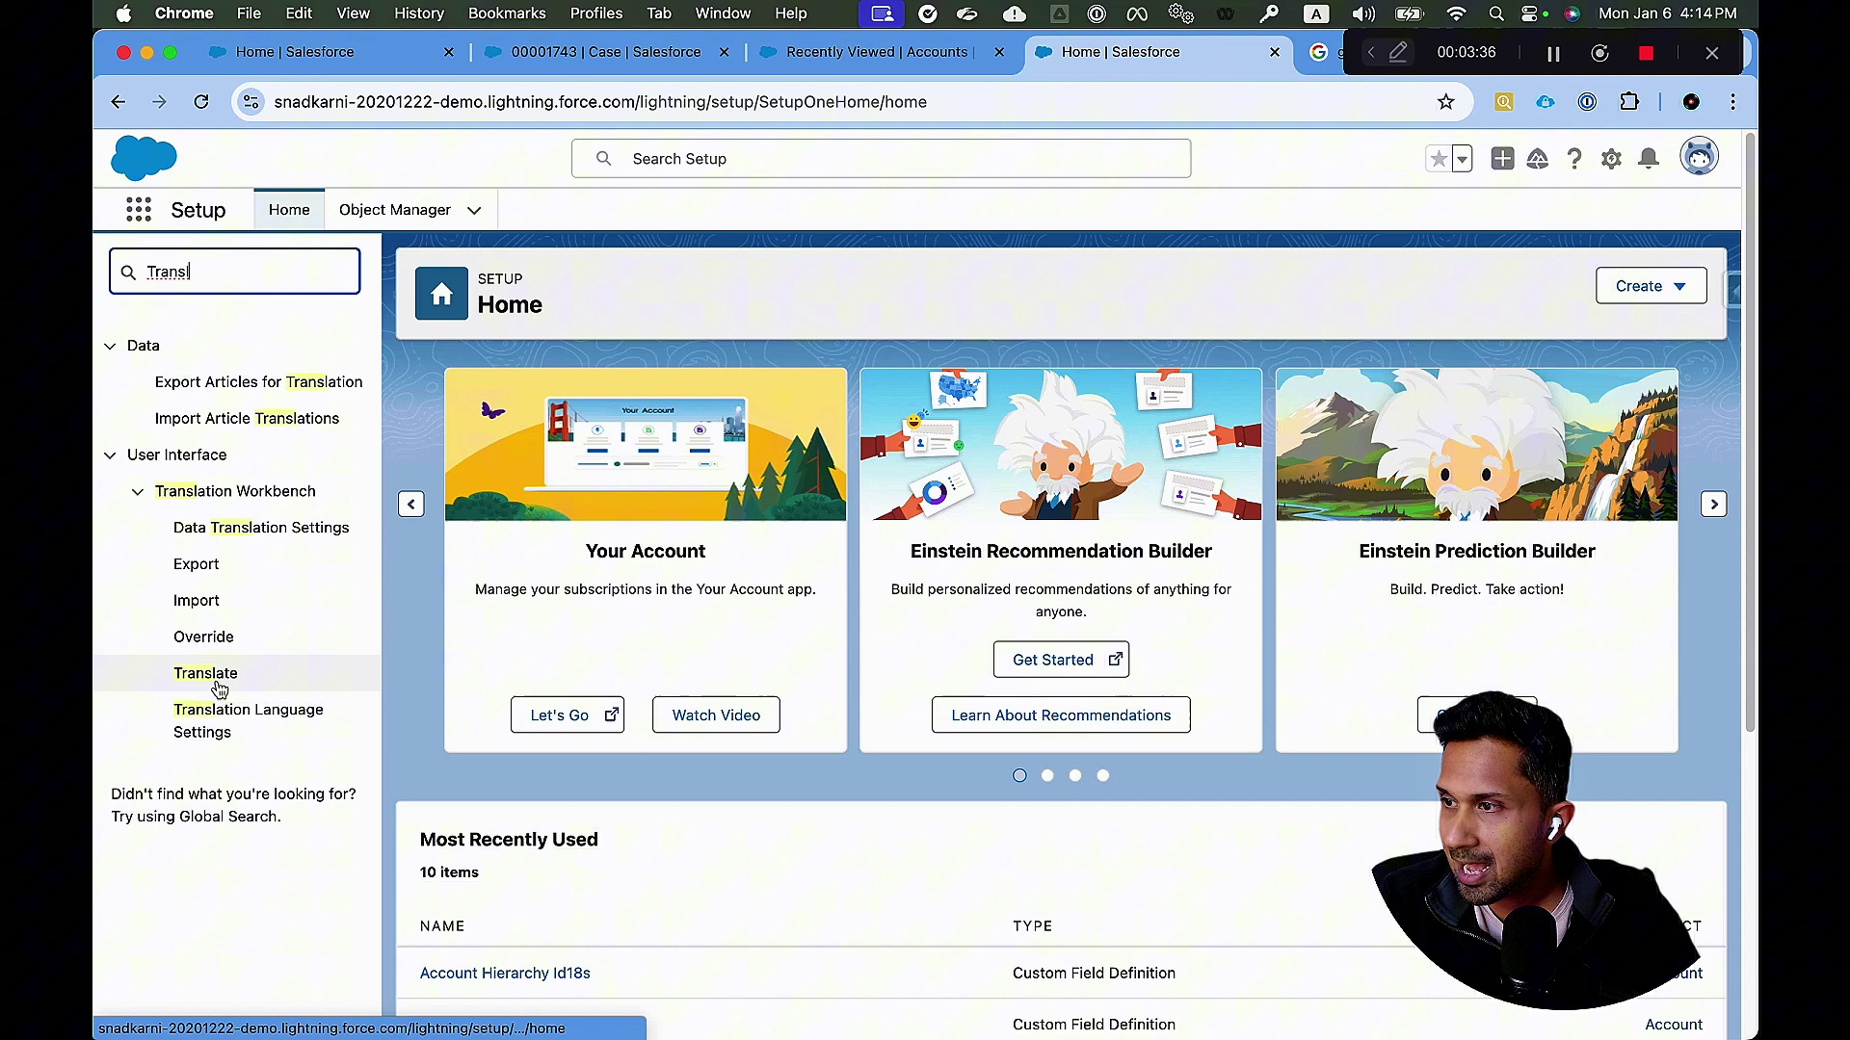
left_click(214, 677)
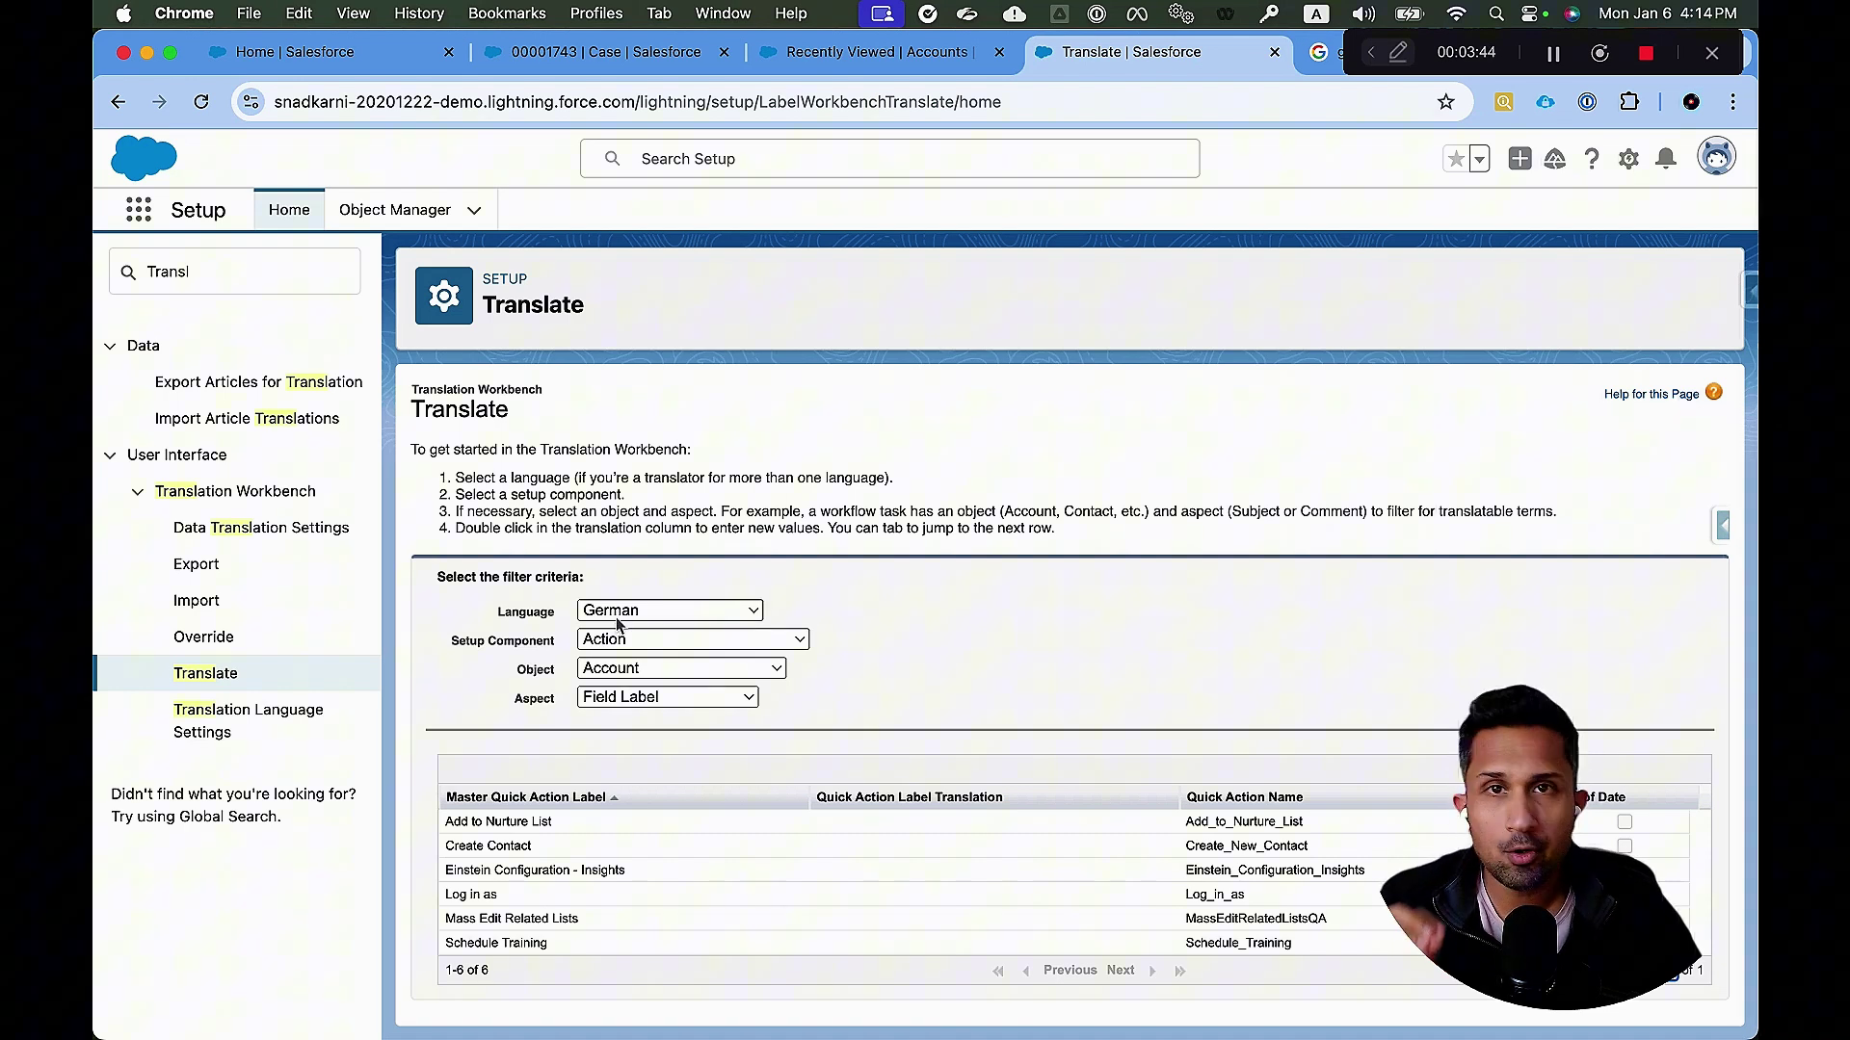
Choose Spanish (Mexico) as the translation language and browse the Setup Component options.
left_click(618, 617)
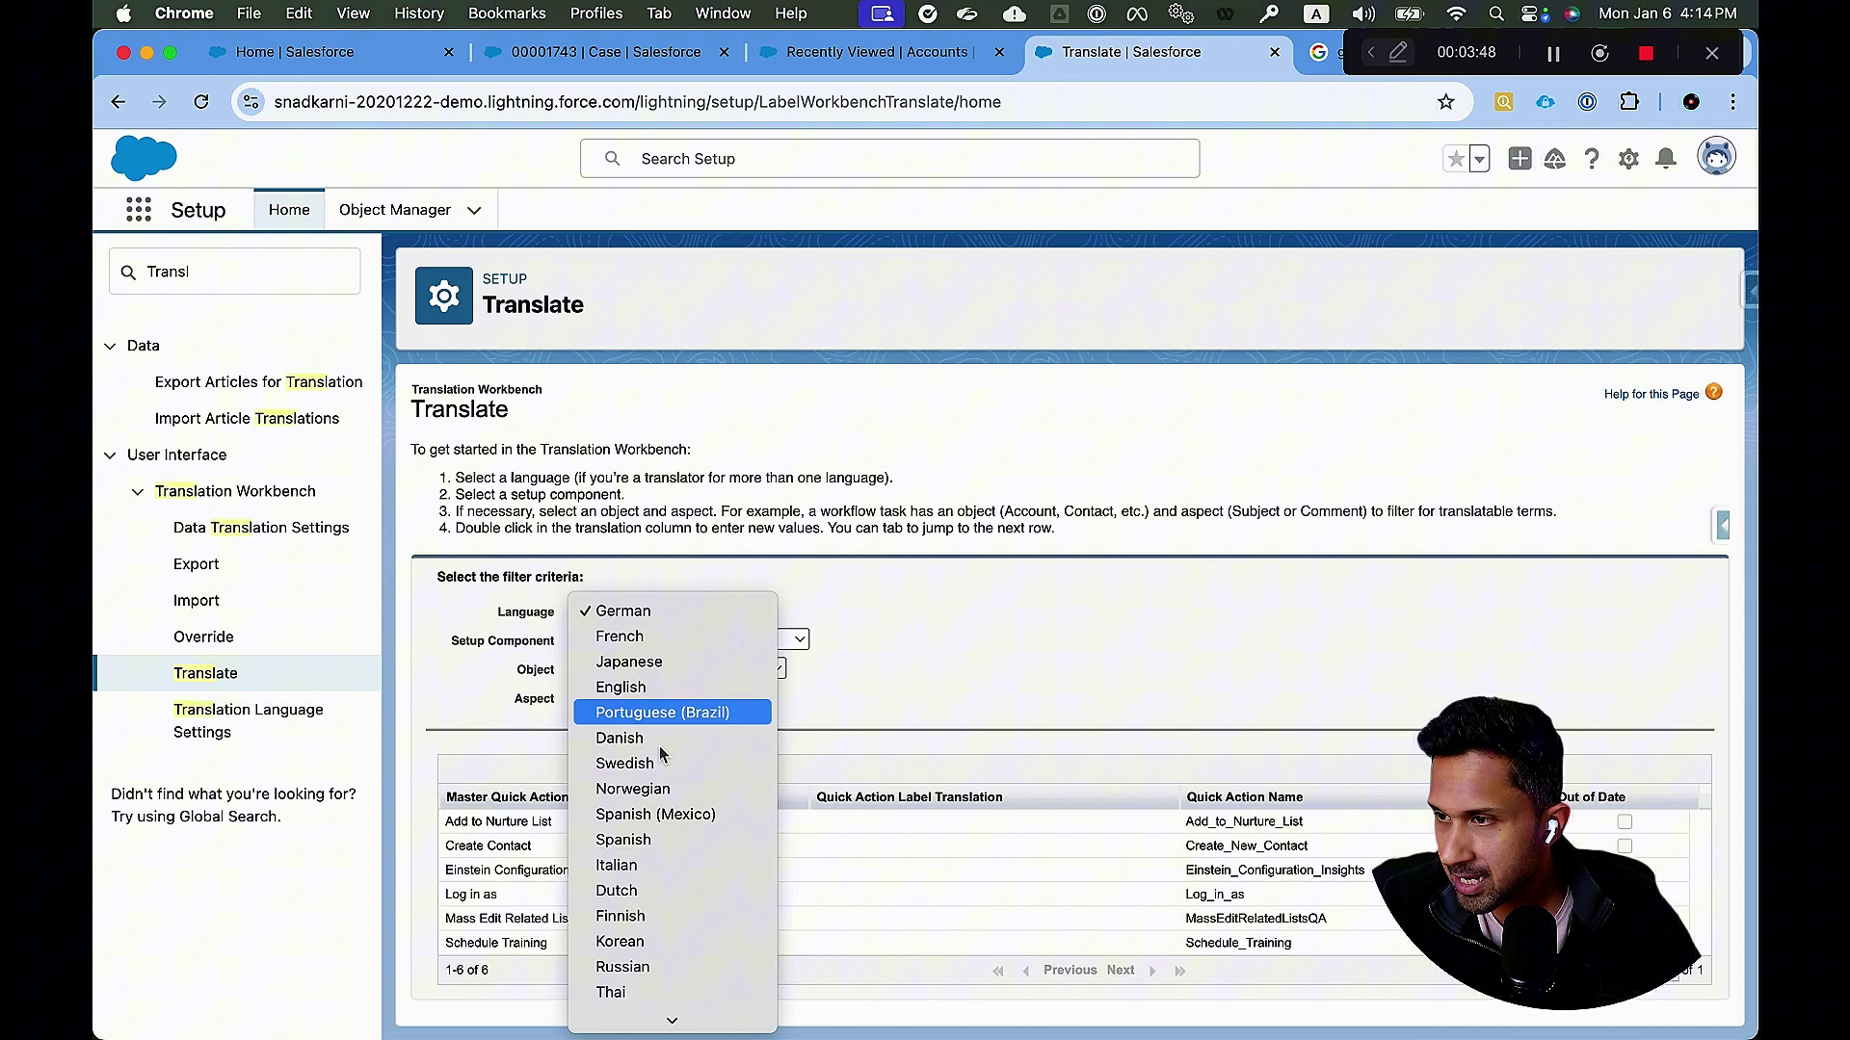
left_click(1247, 632)
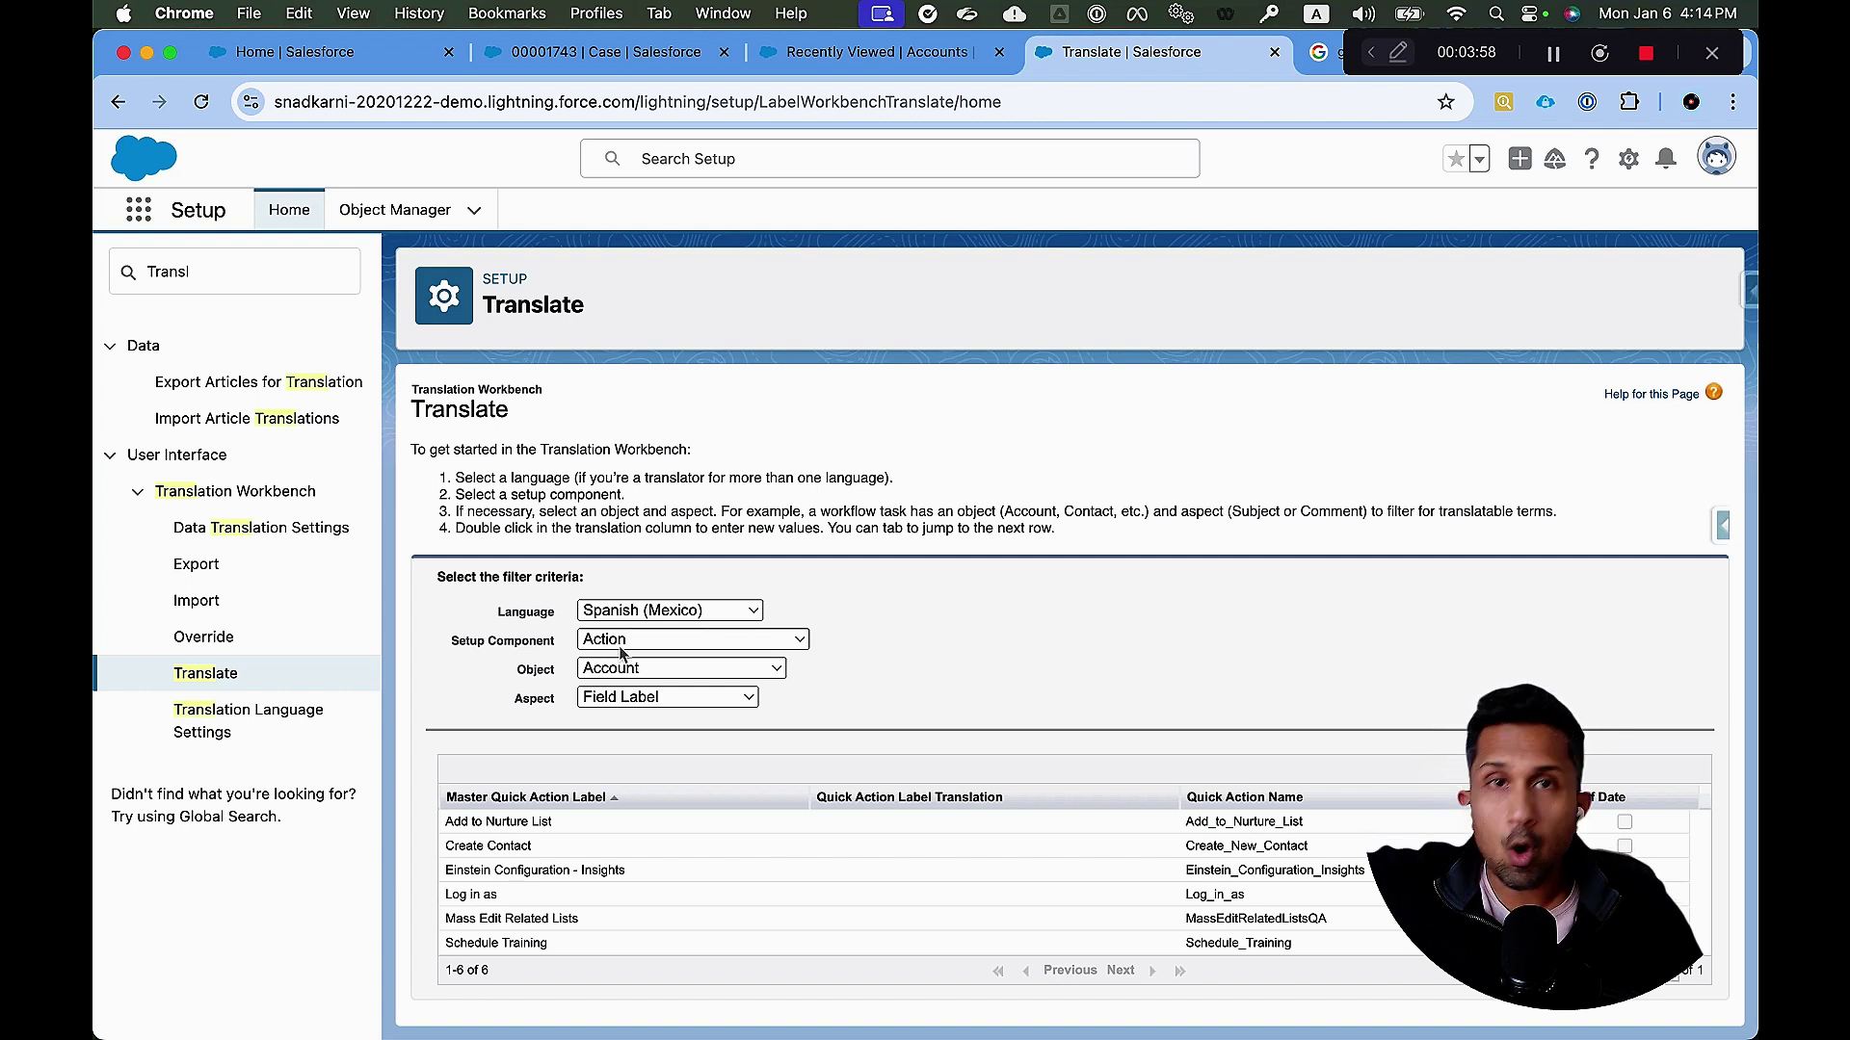
left_click(621, 645)
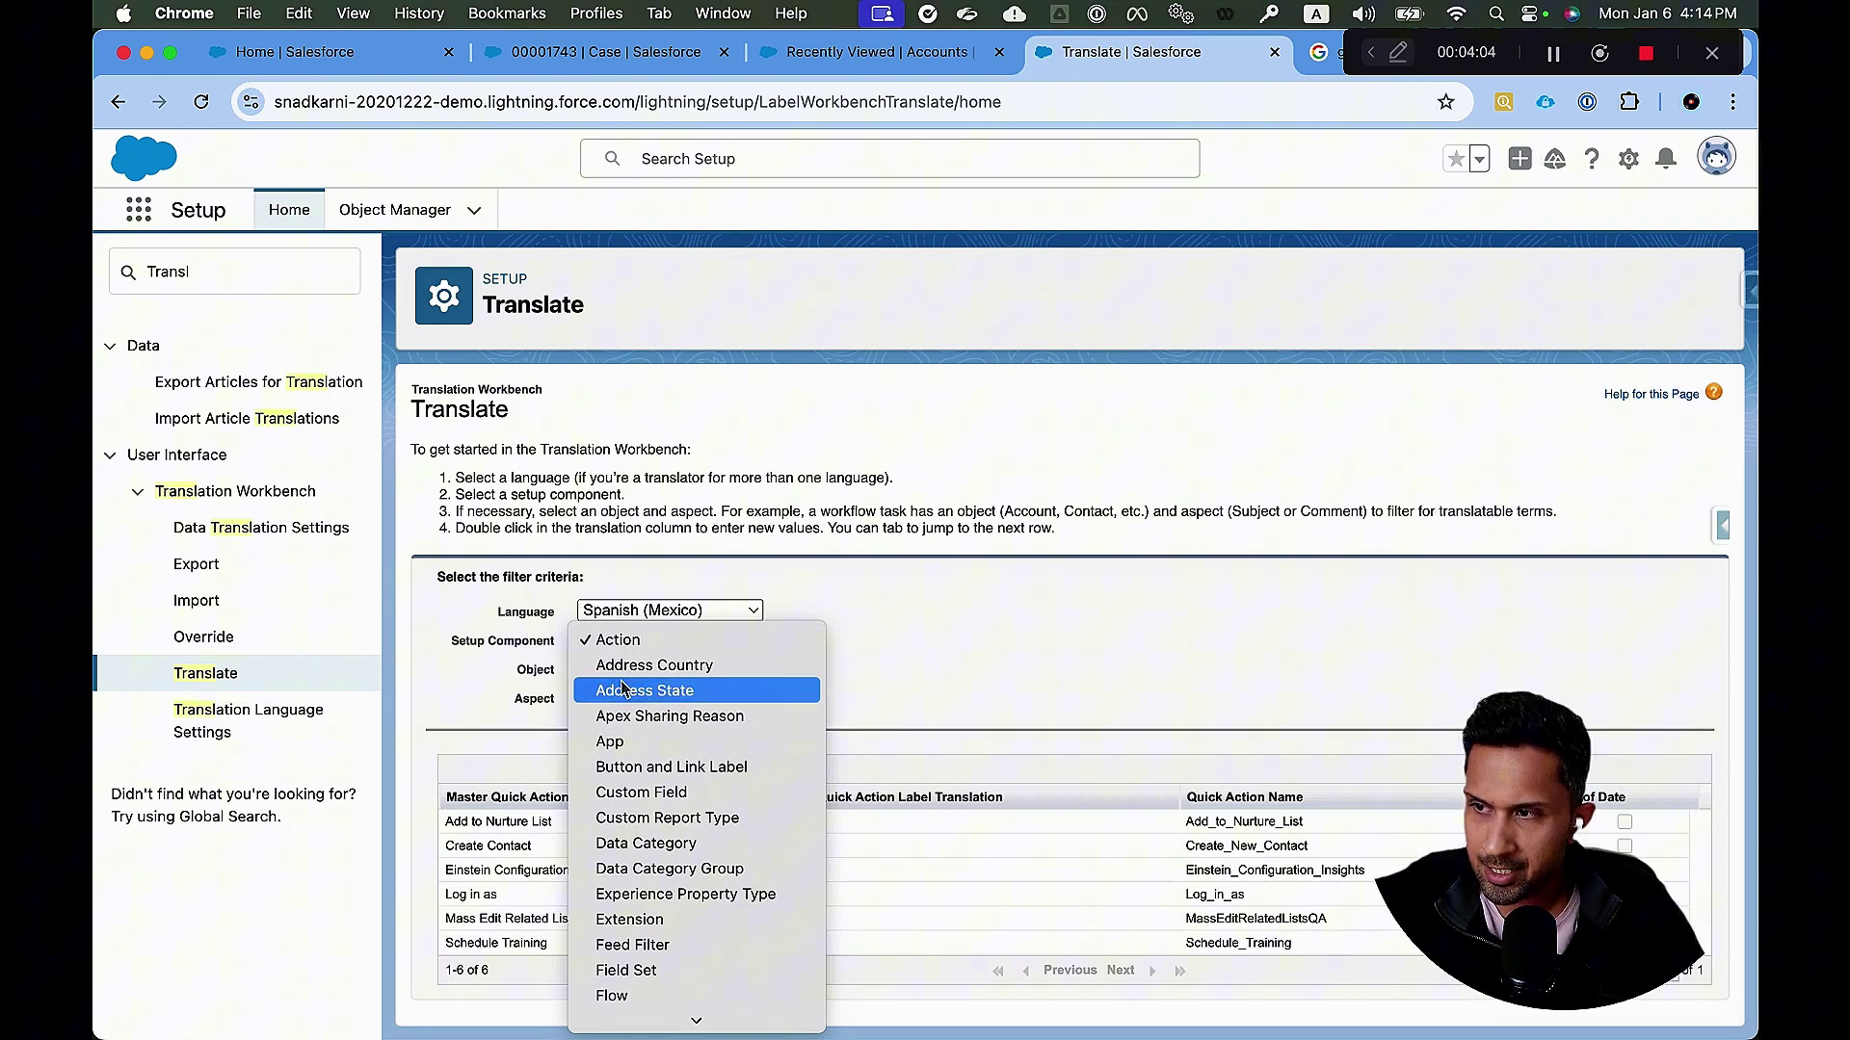
scroll(665, 718, "down", 2)
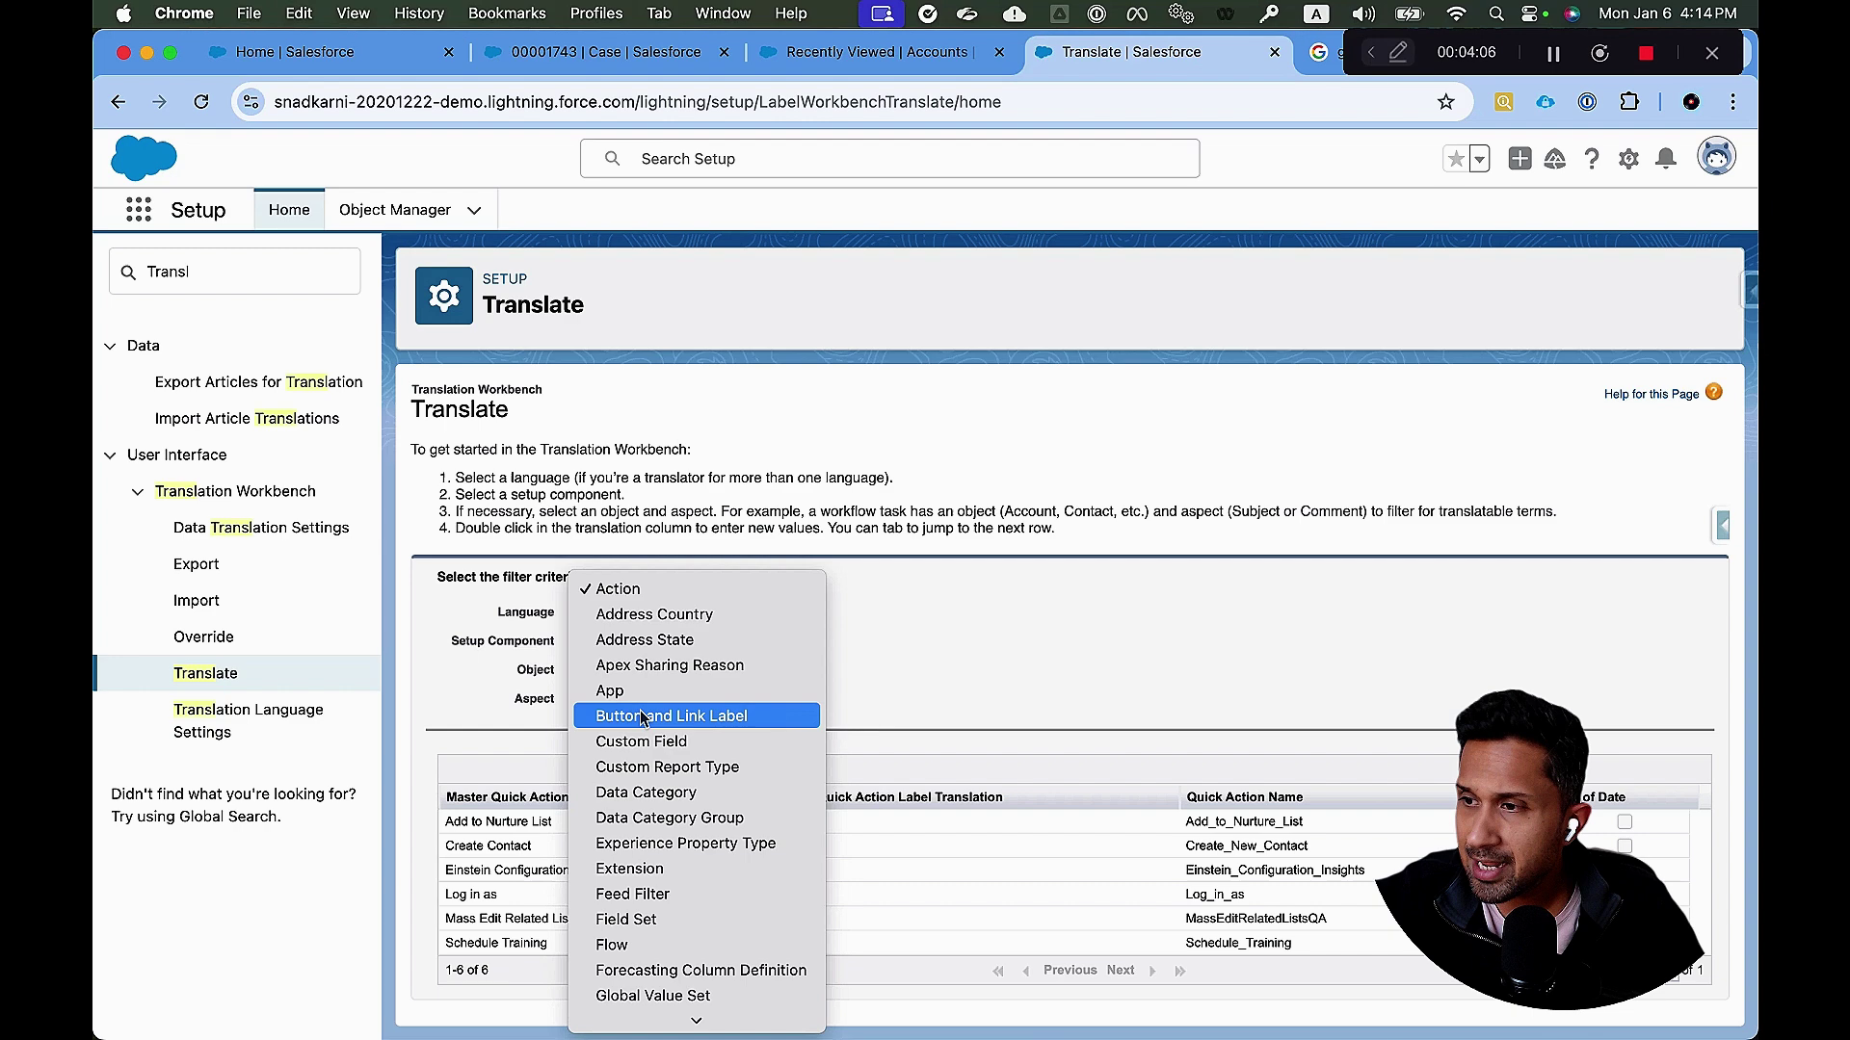
scroll(642, 718, "down", 1)
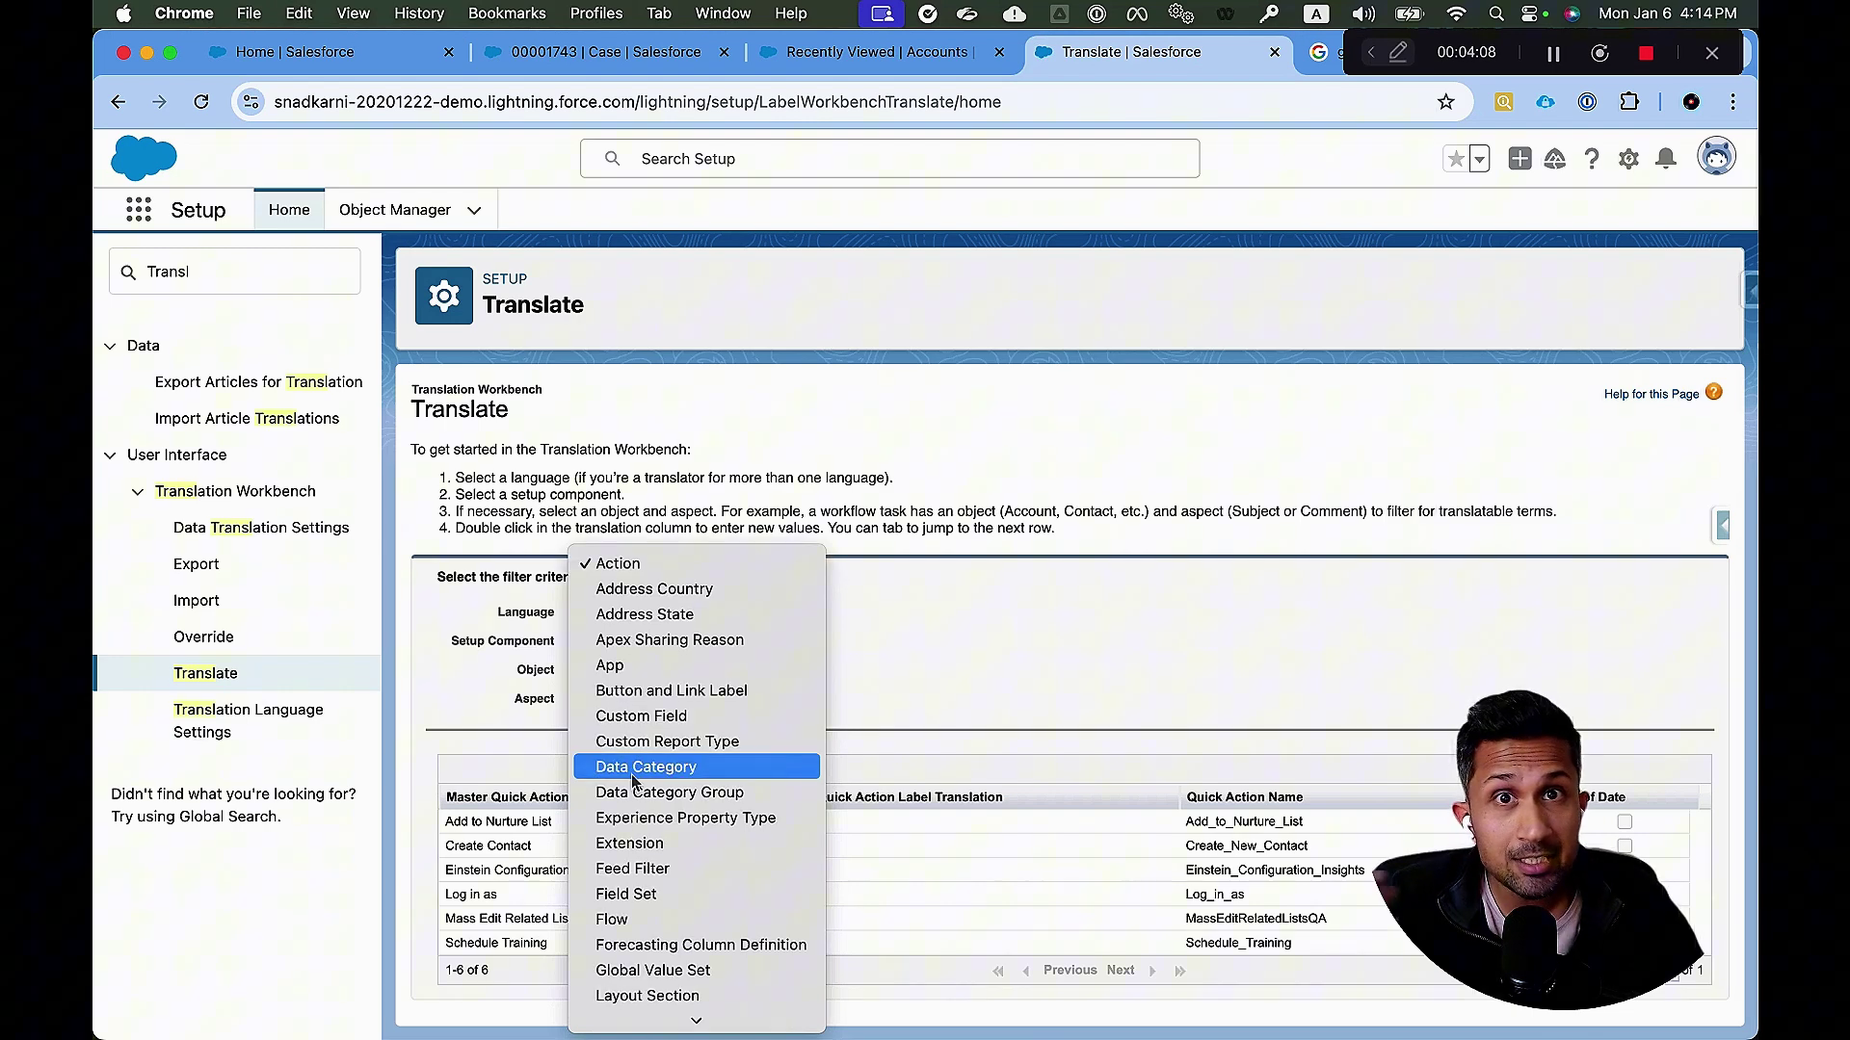
scroll(632, 773, "down", 15)
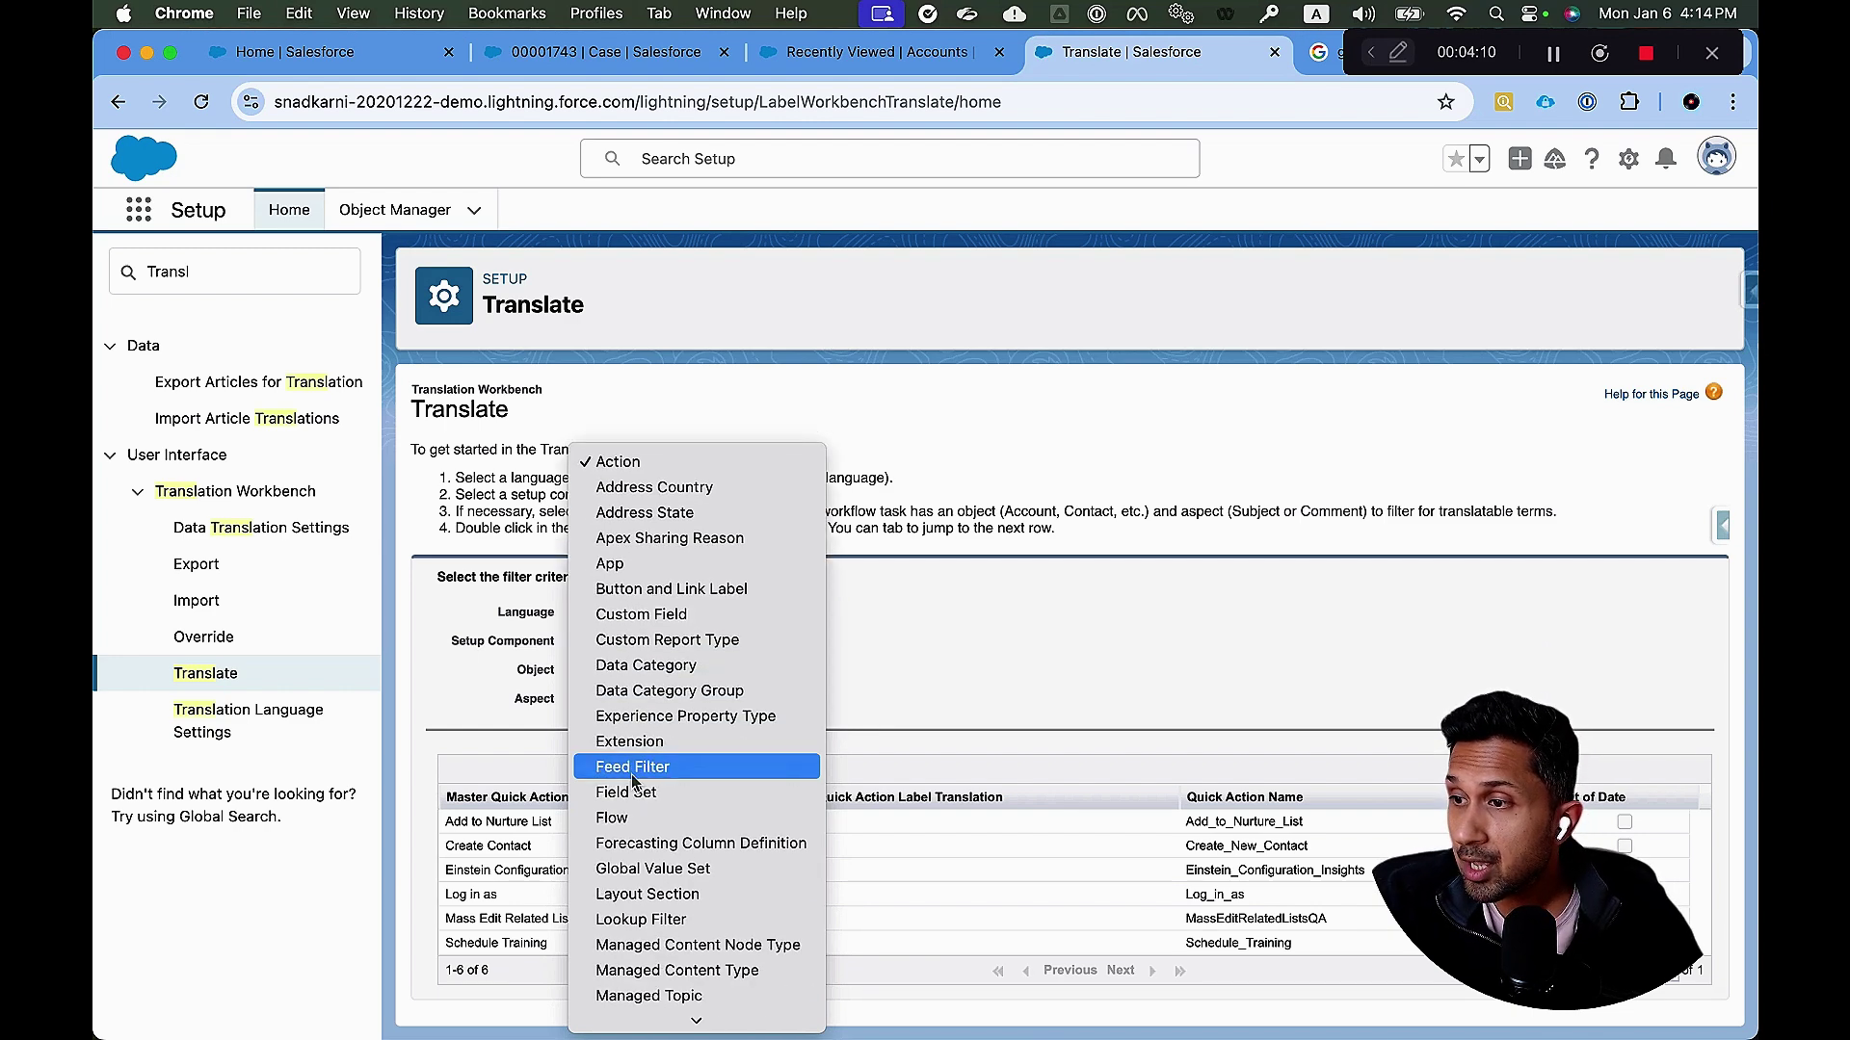
scroll(632, 773, "down", 2)
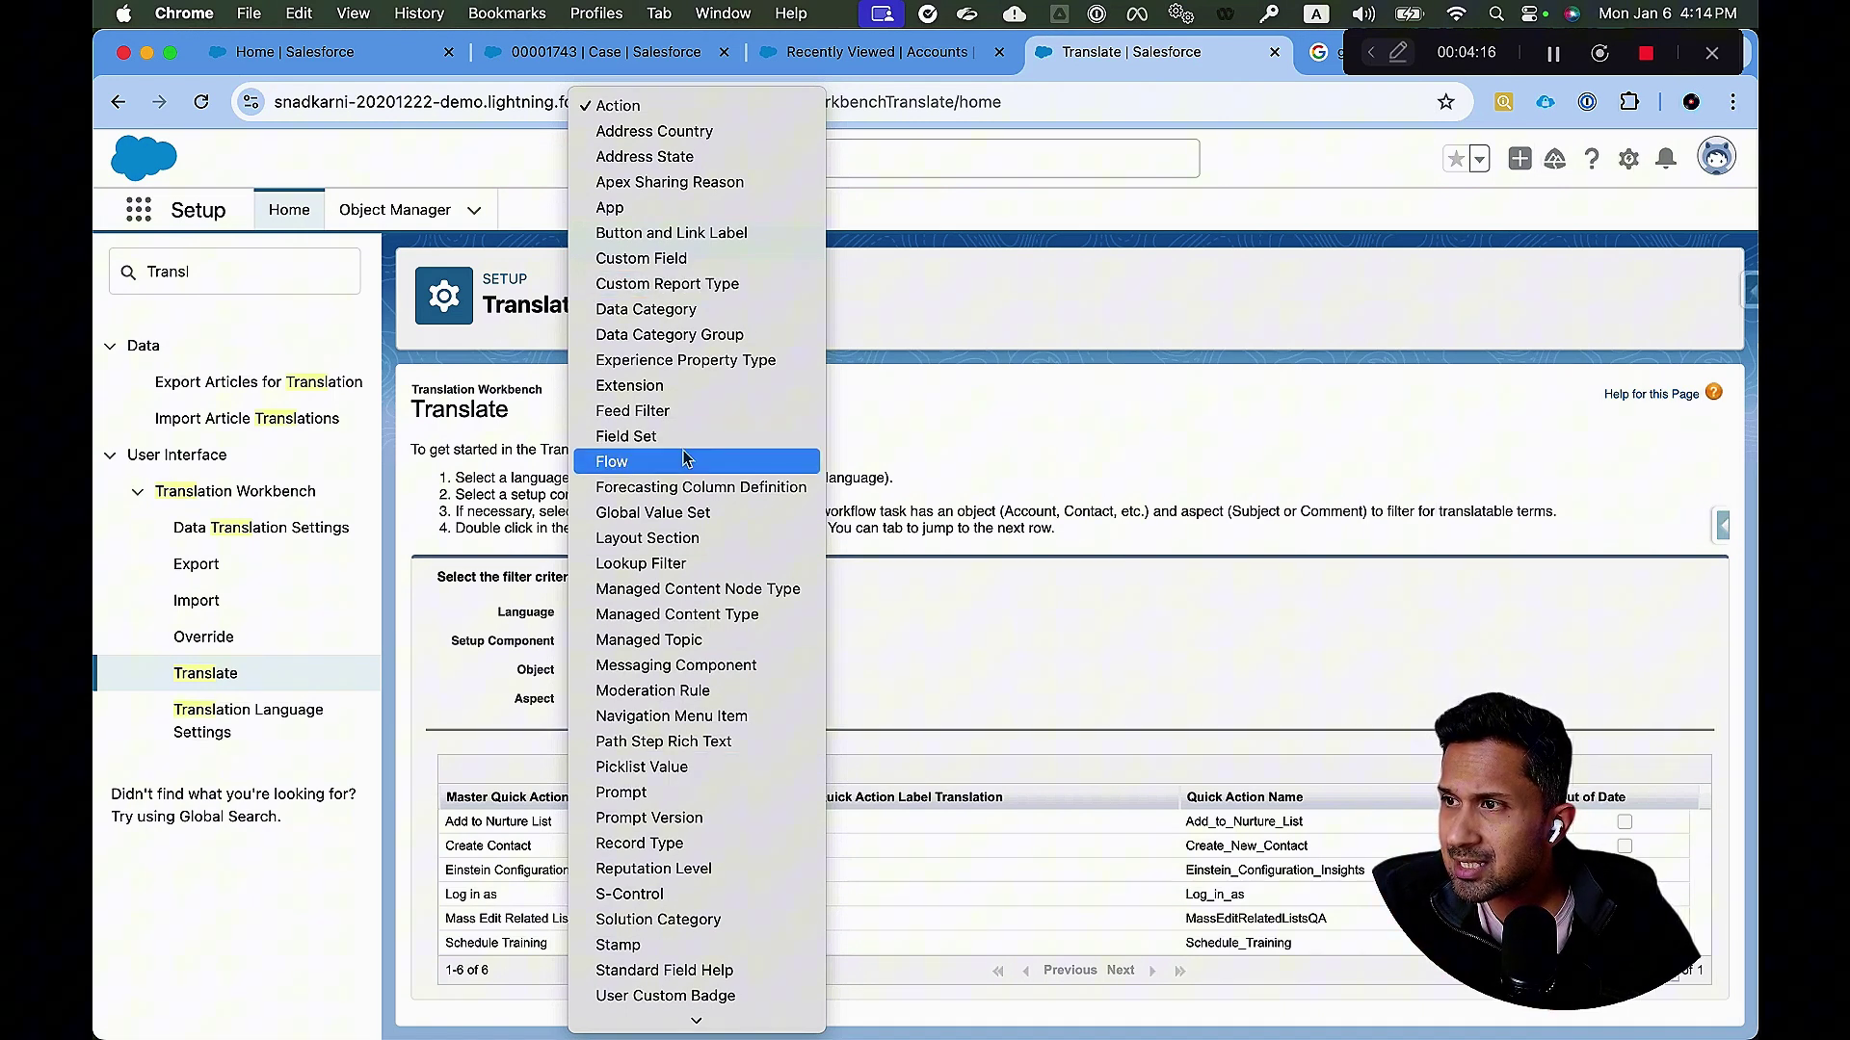
Set Setup Component to Custom Field, keeping Aspect as Field Label and Object as Account.
left_click(674, 270)
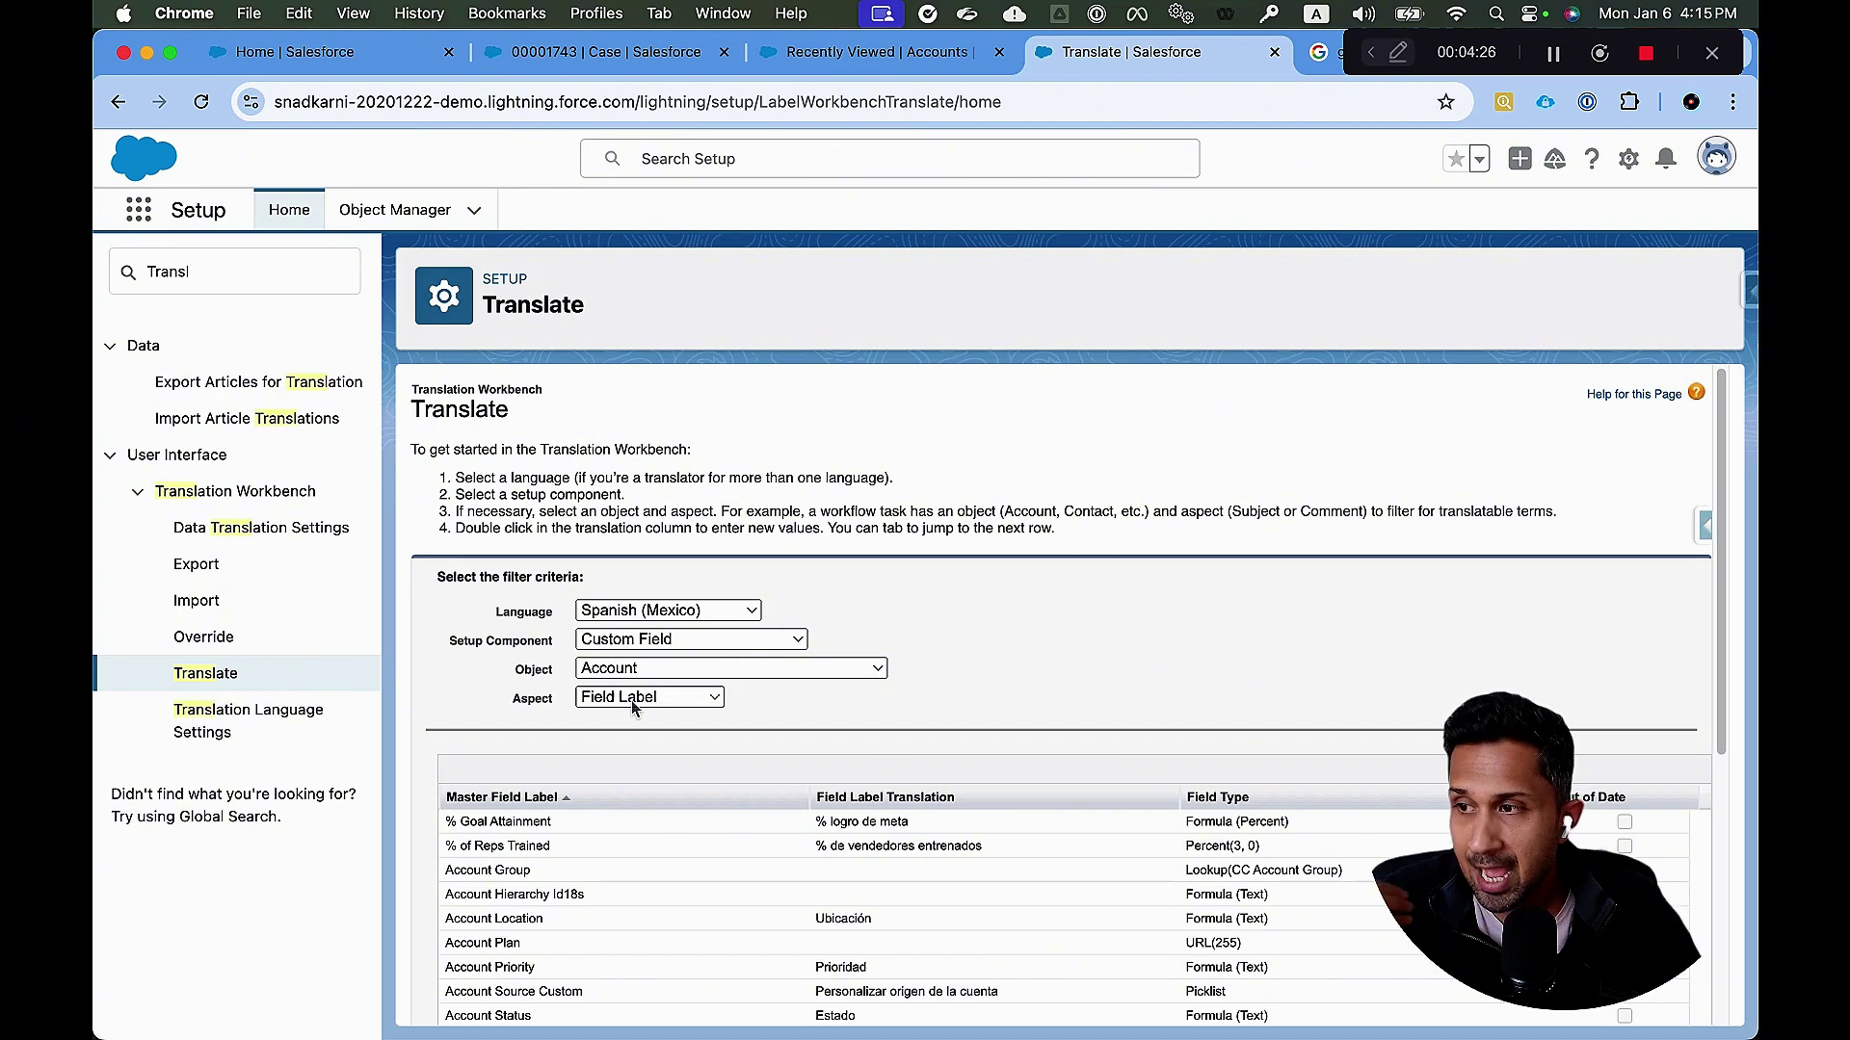
left_click(633, 709)
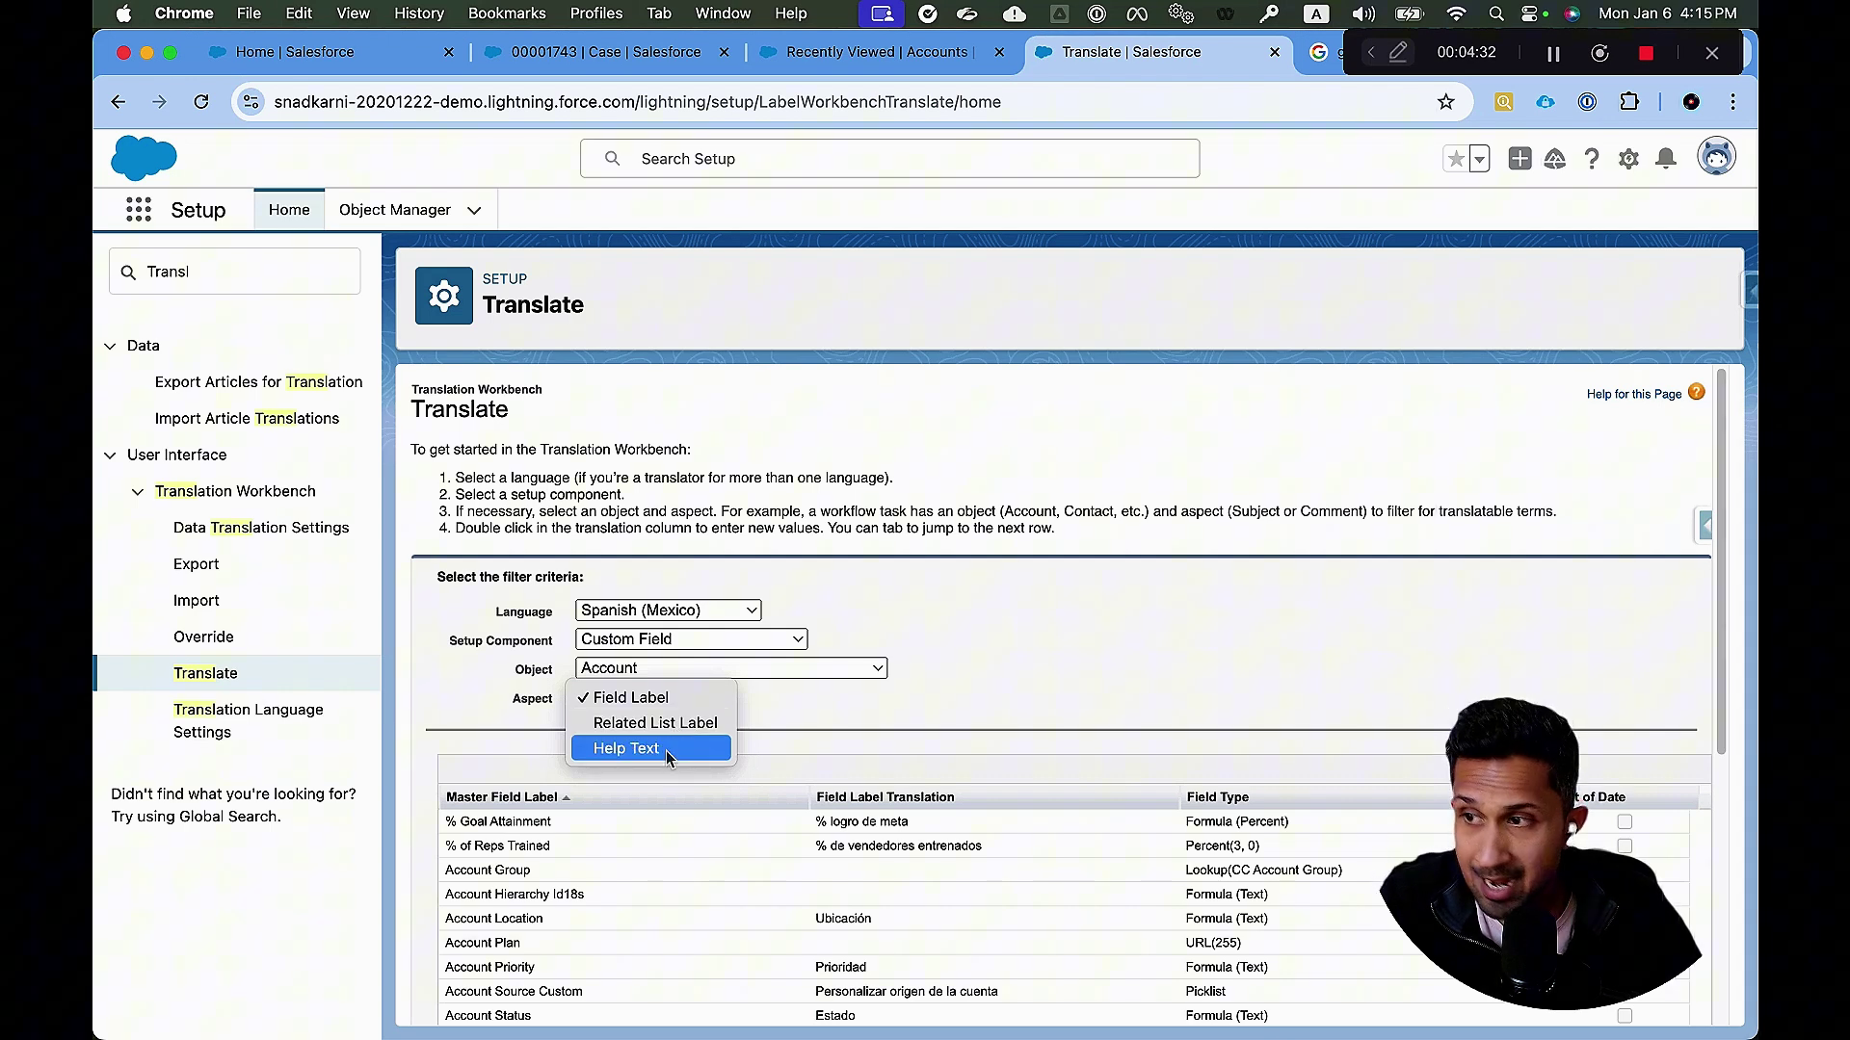
left_click(1310, 636)
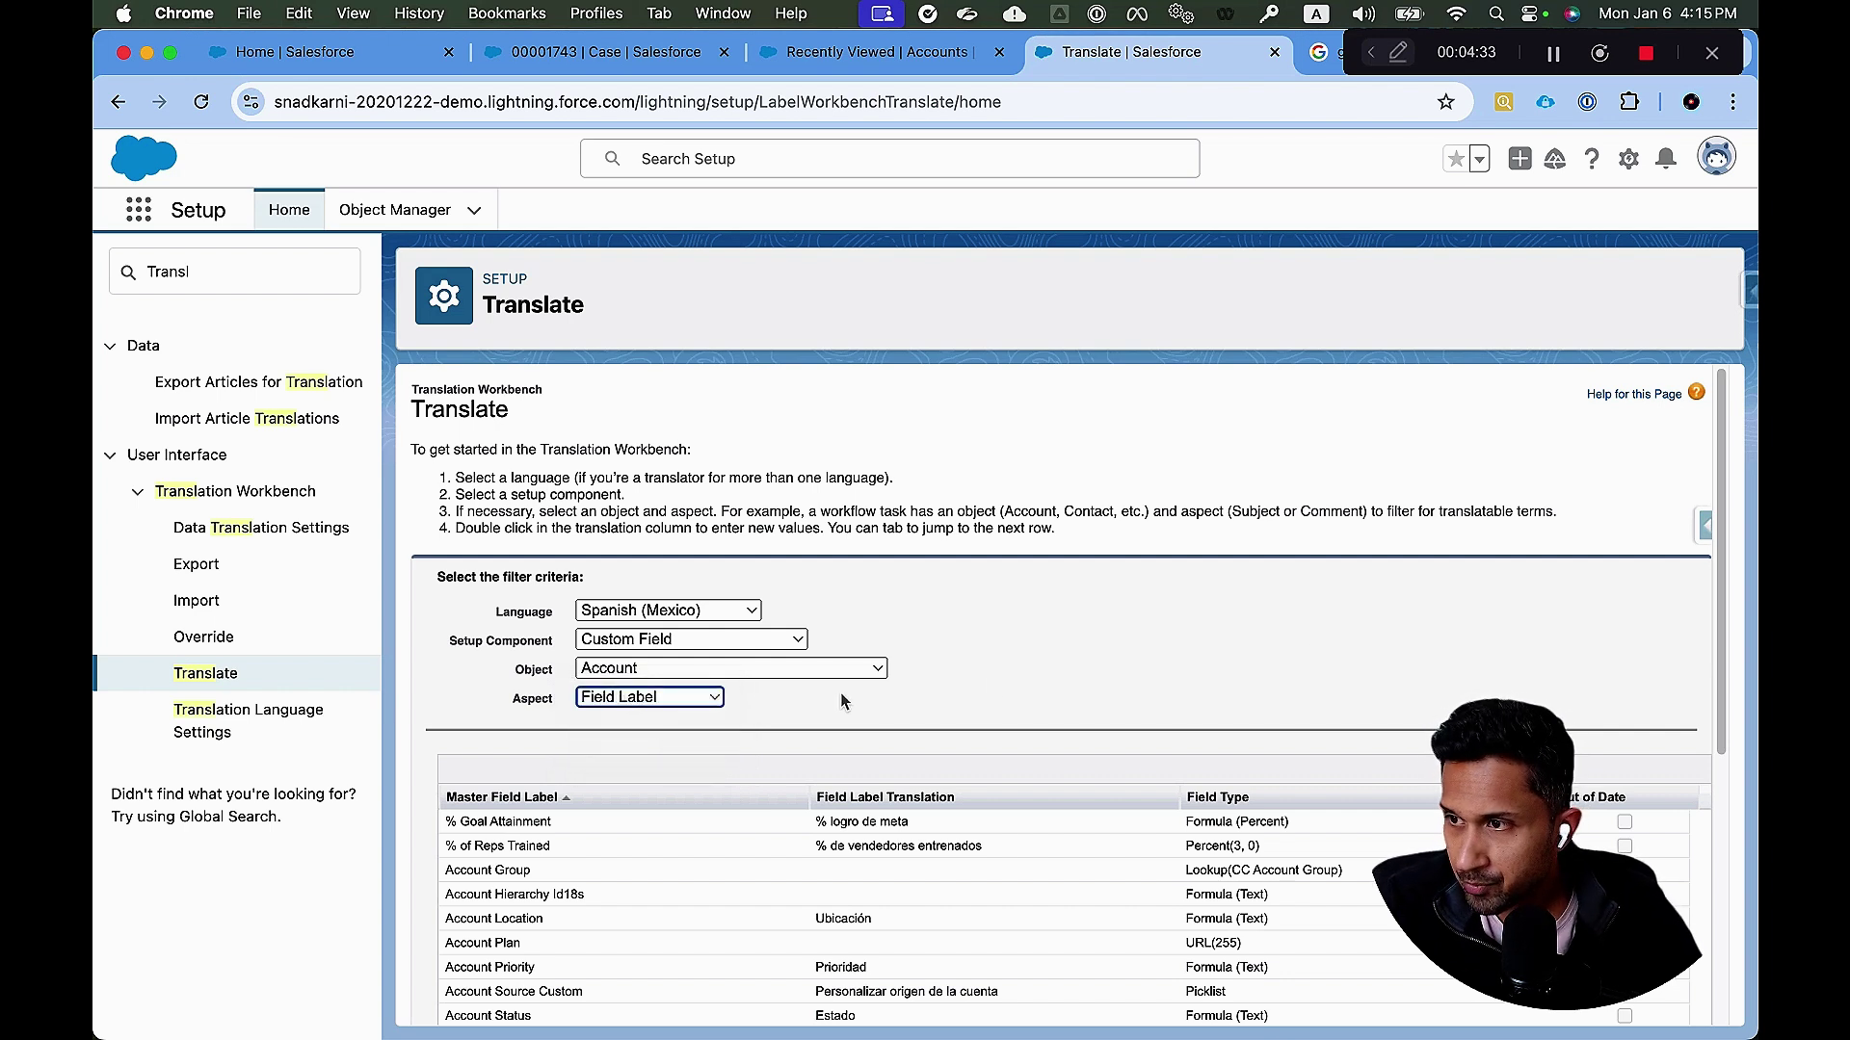
left_click(744, 673)
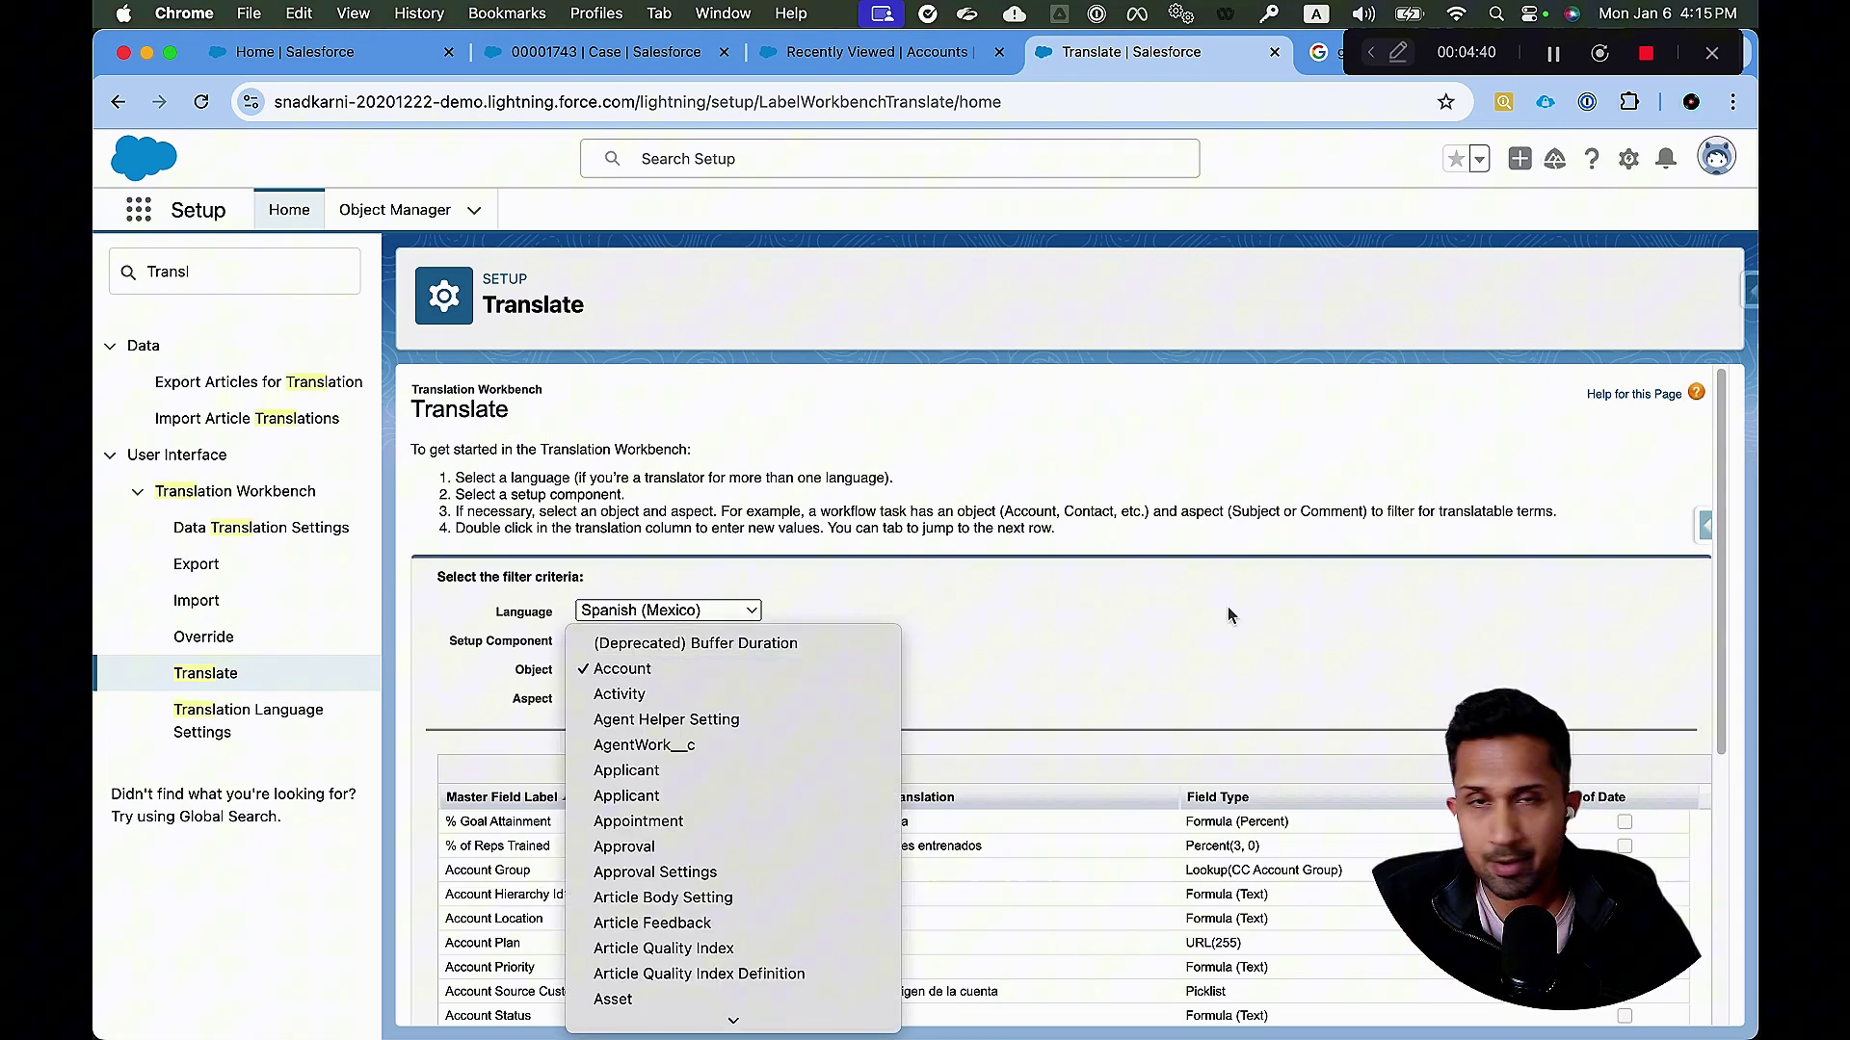
left_click(1062, 661)
Page through the Account field labels to rows 76-100 of 117.
scroll(1060, 732, "down", 5)
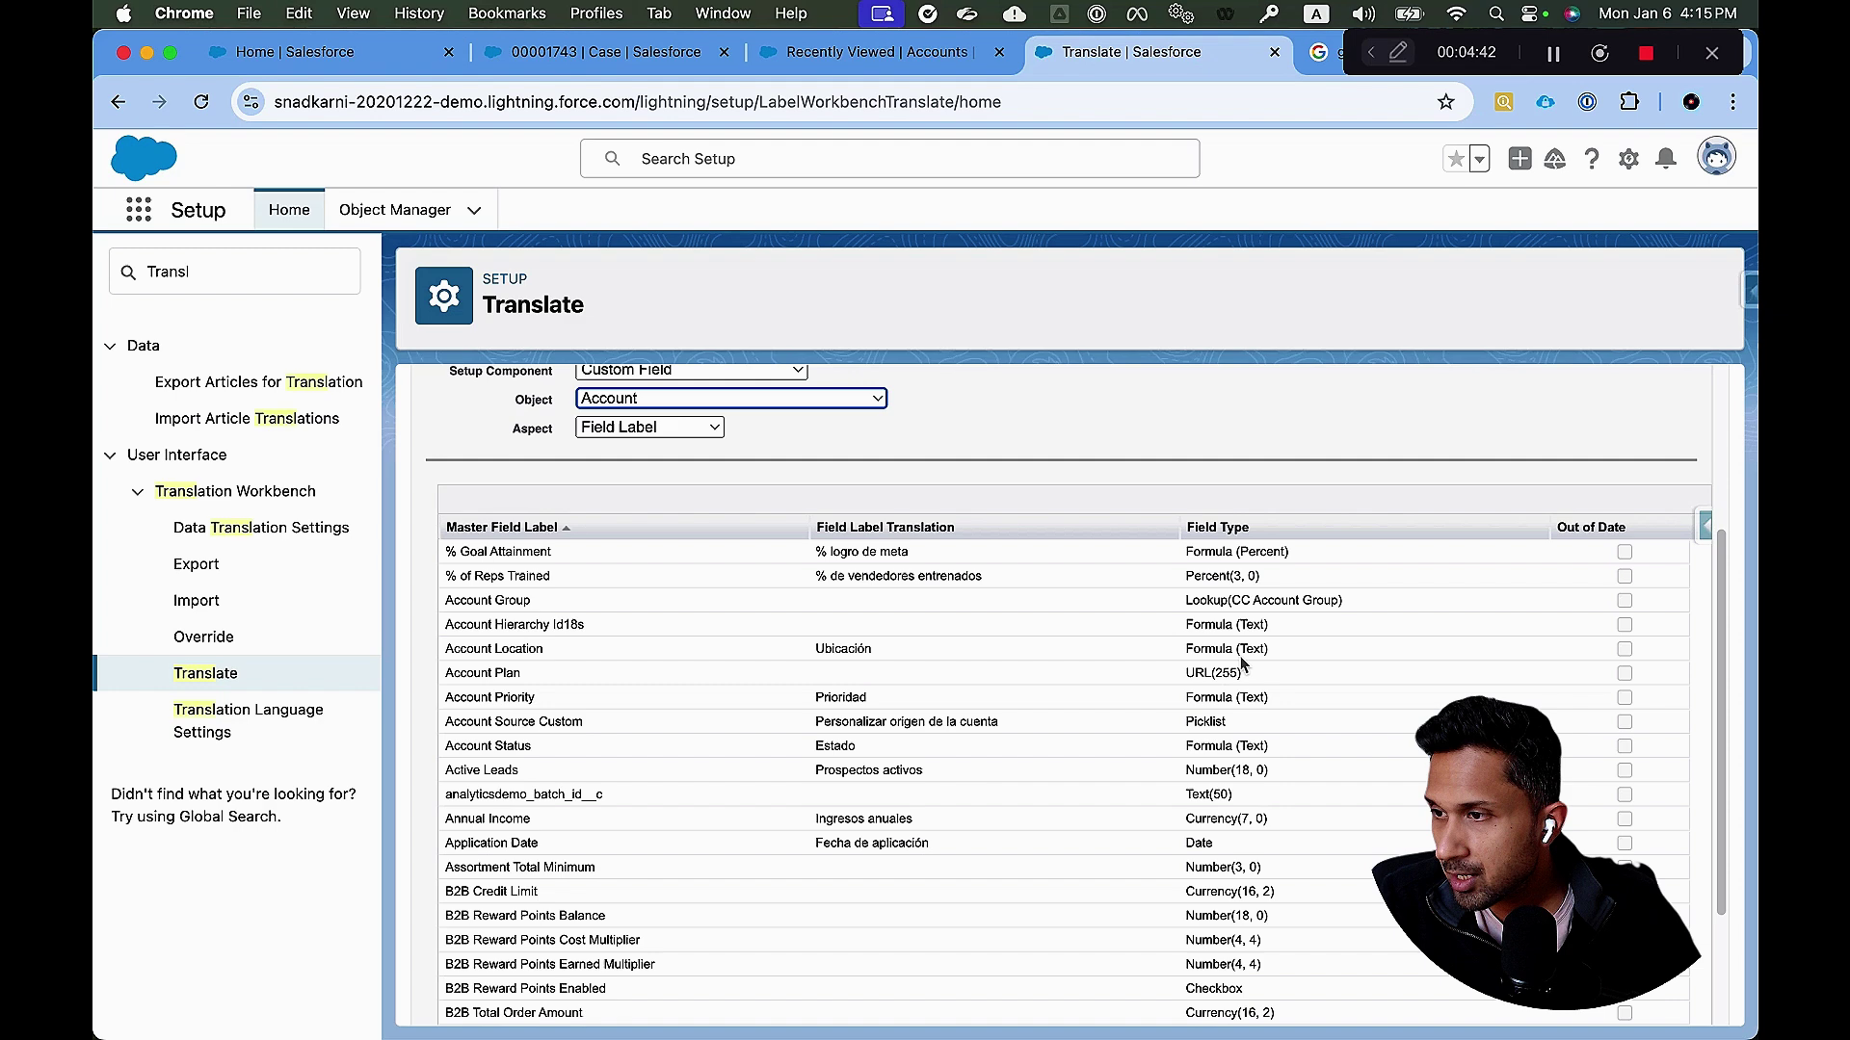
scroll(1031, 749, "down", 2)
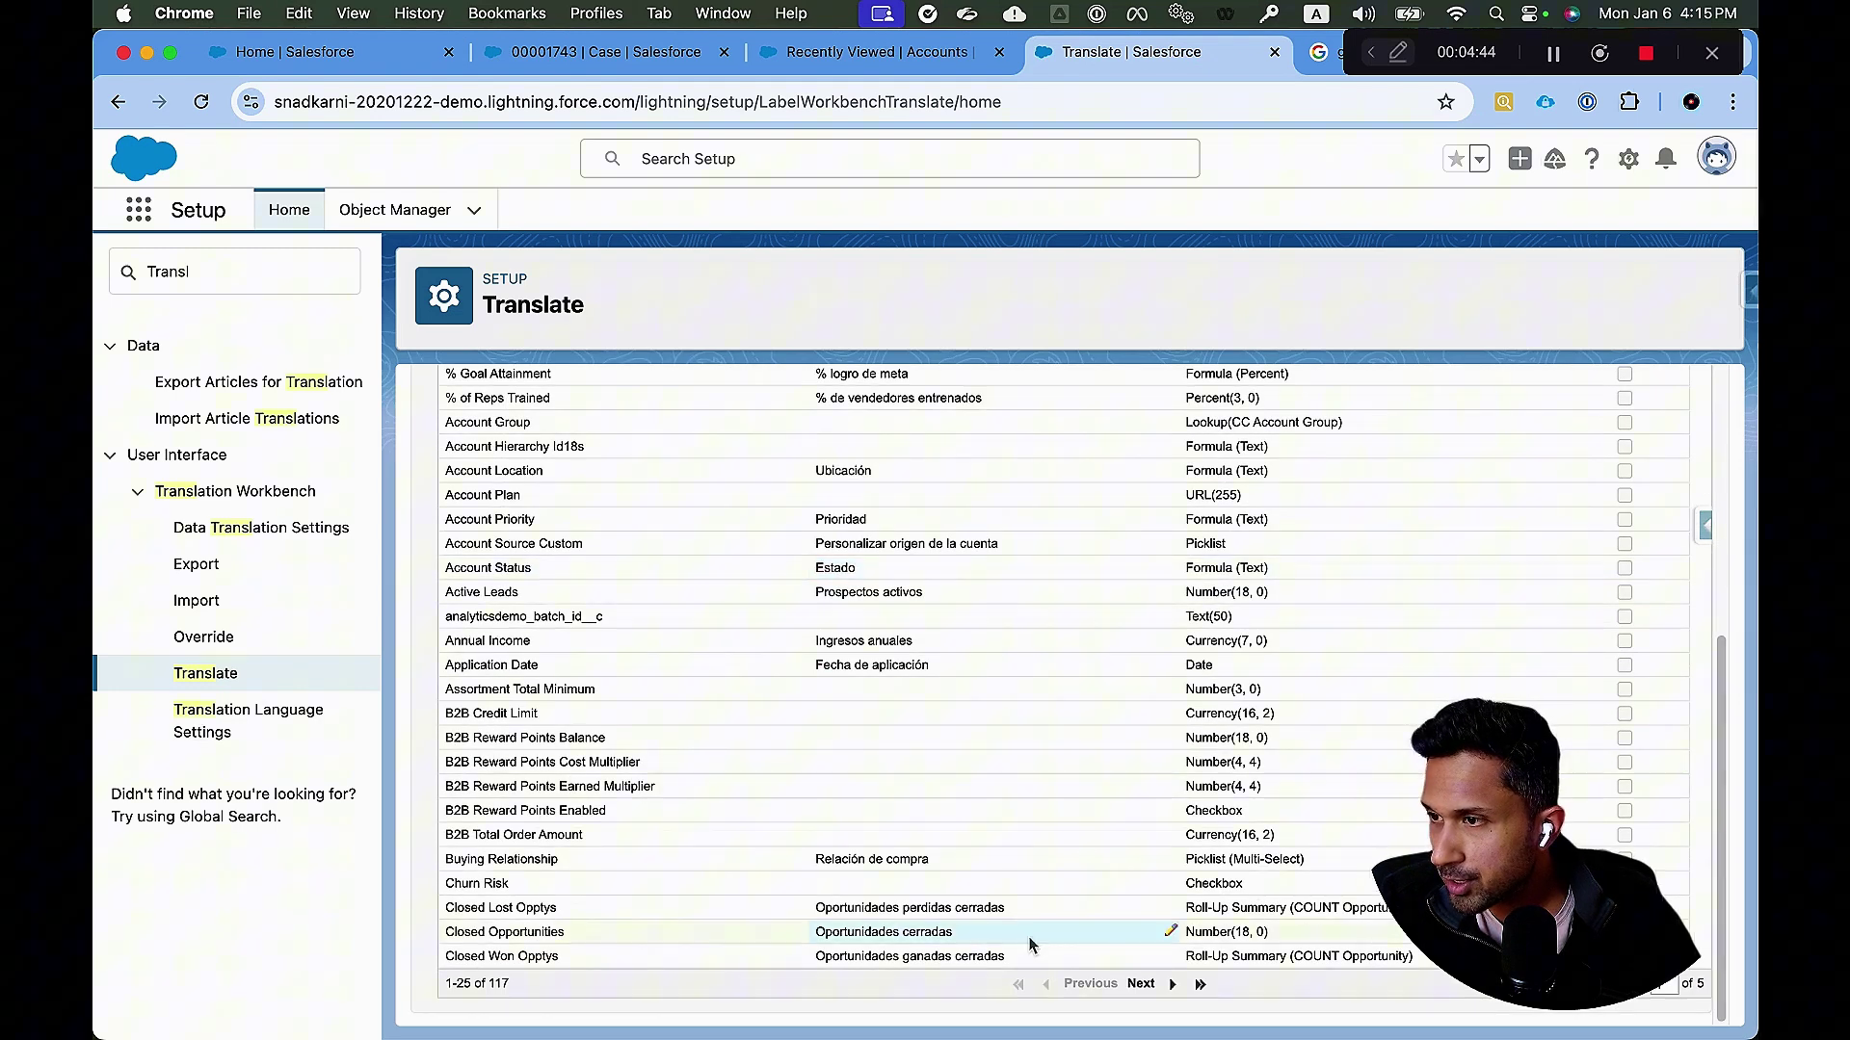
left_click(1140, 983)
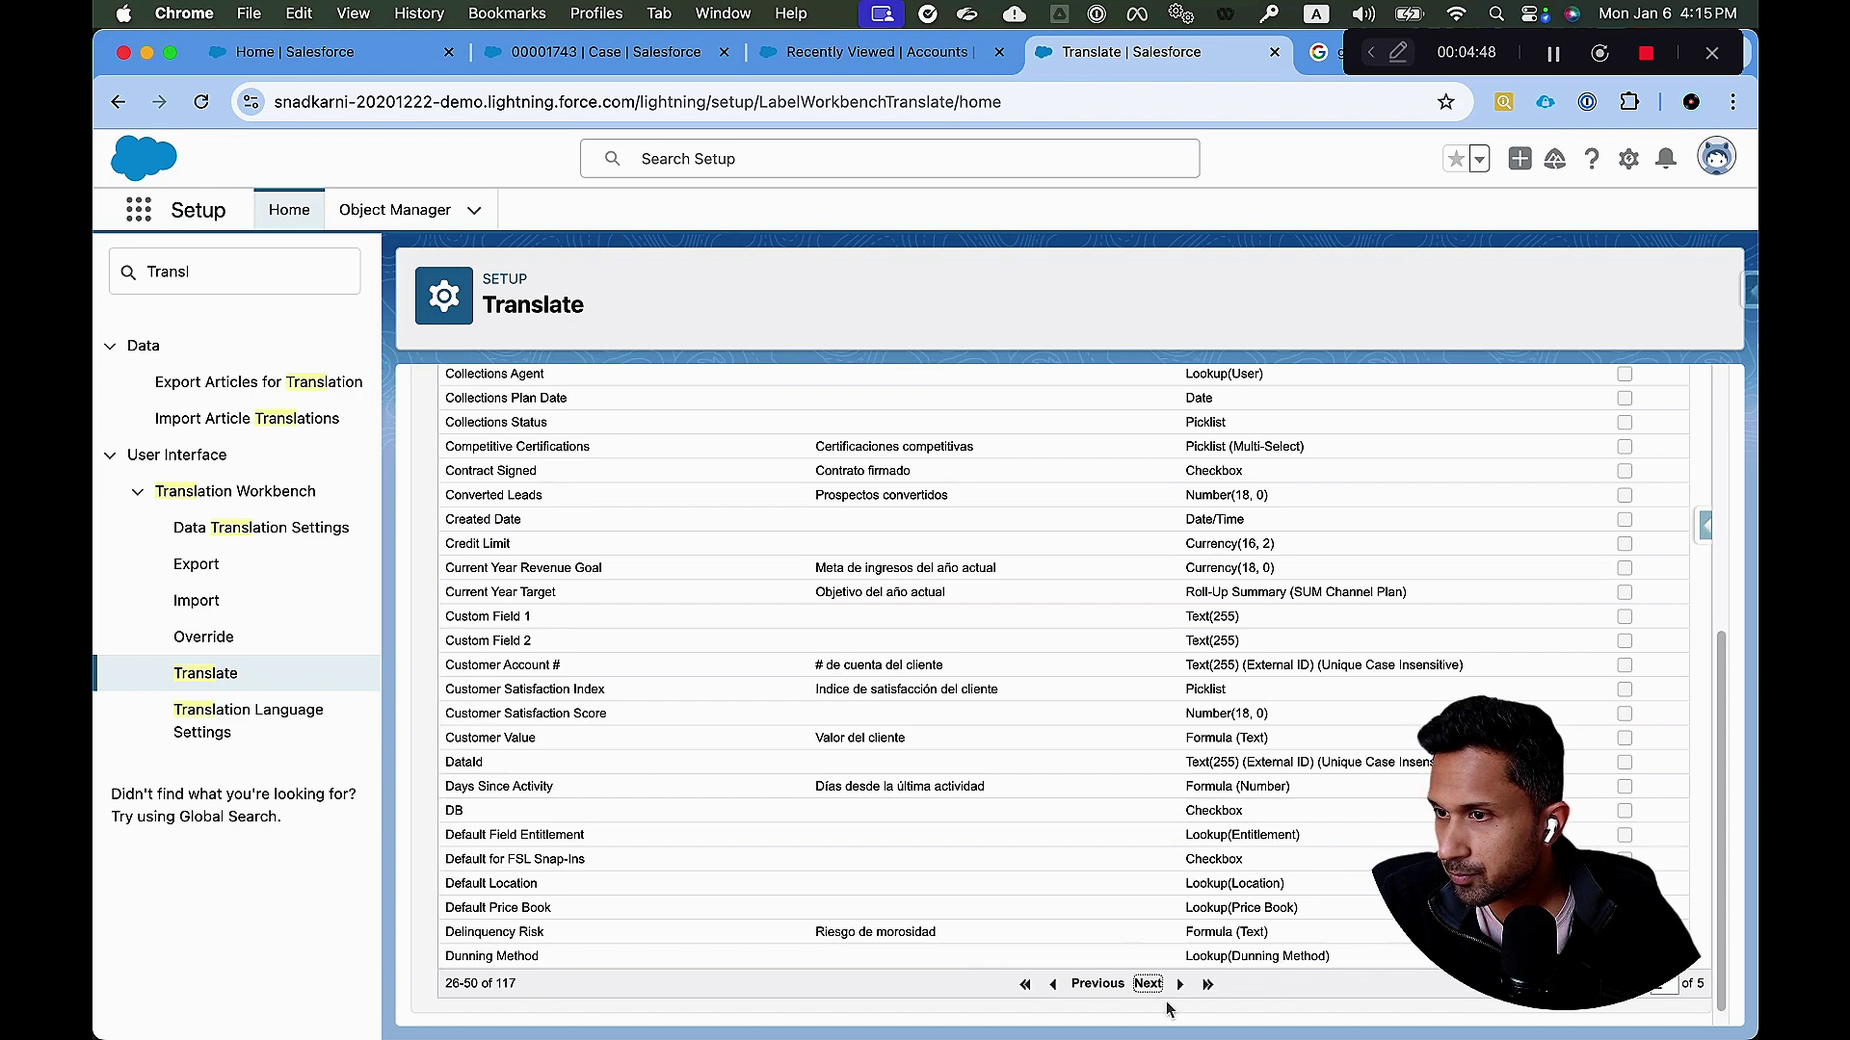
left_click(1155, 992)
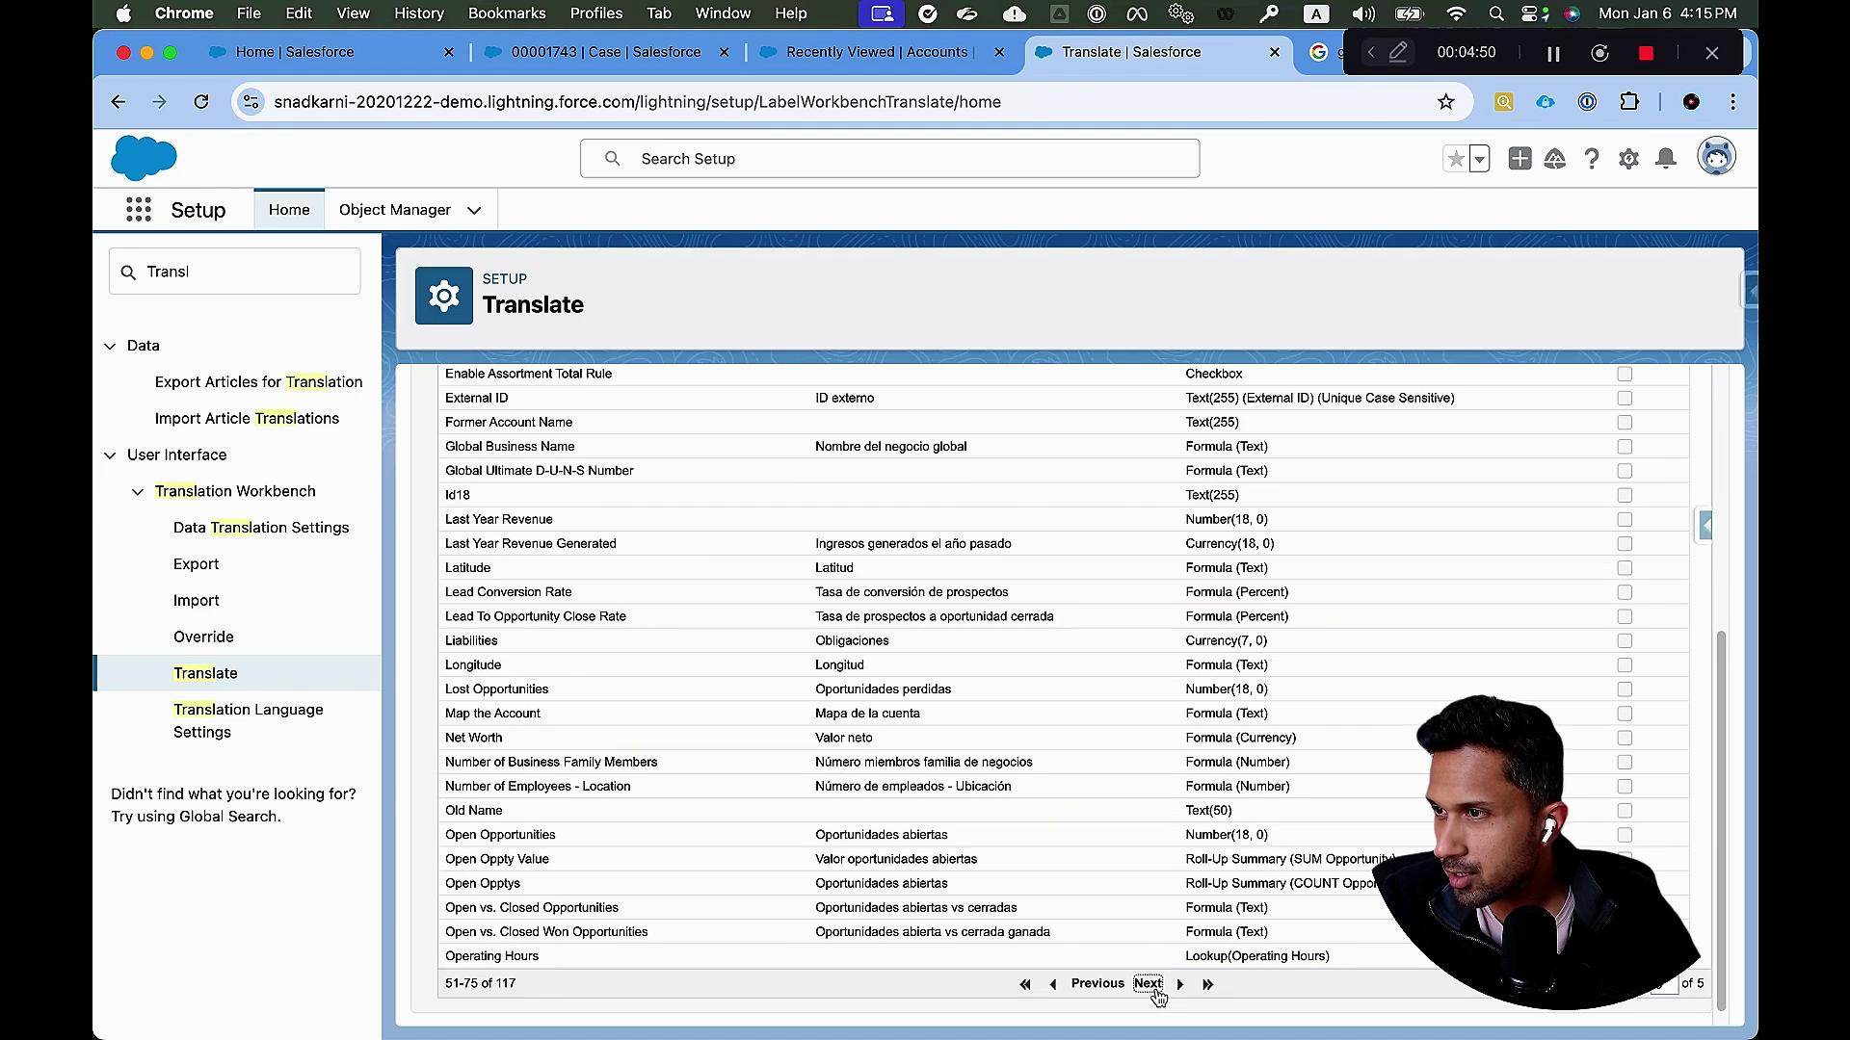
left_click(1156, 991)
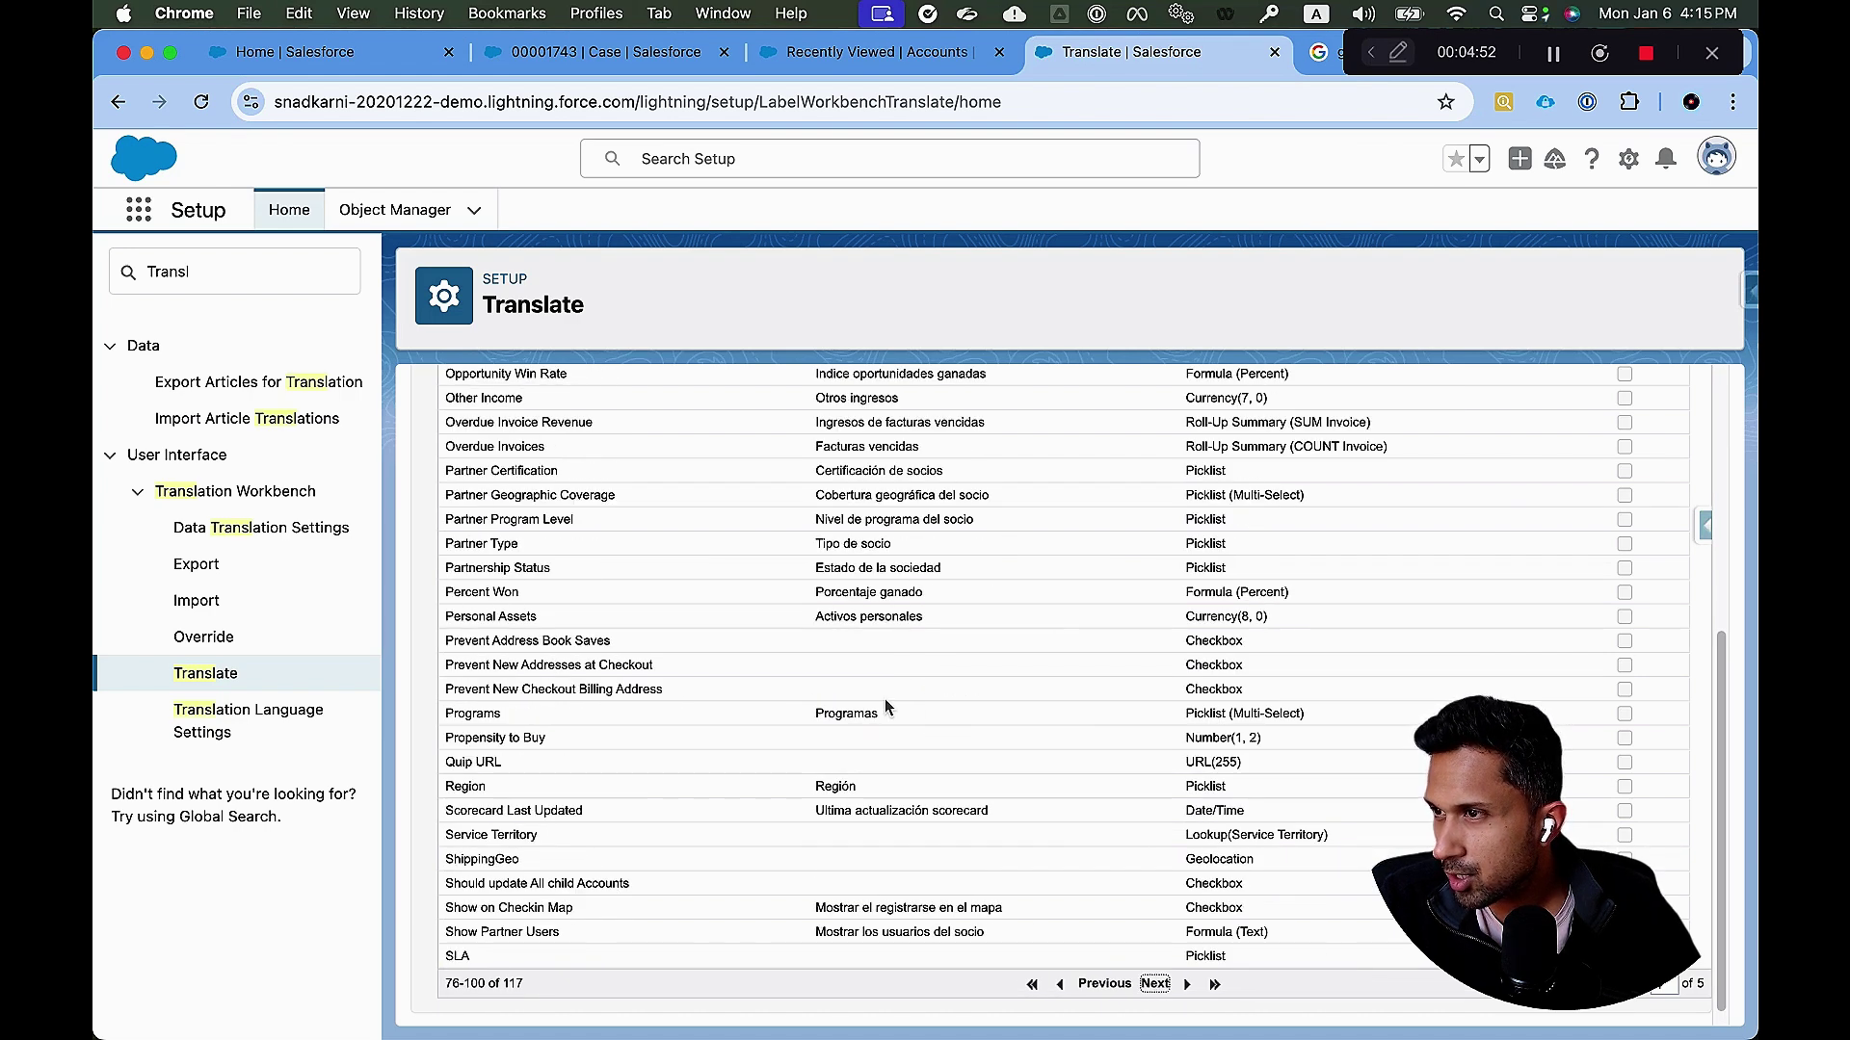
scroll(1179, 448, "up", 3)
Search the page for 'Revenue' and settle on rows 76-100, which contain Last Year Revenue.
key("super+f")
type("Revenue")
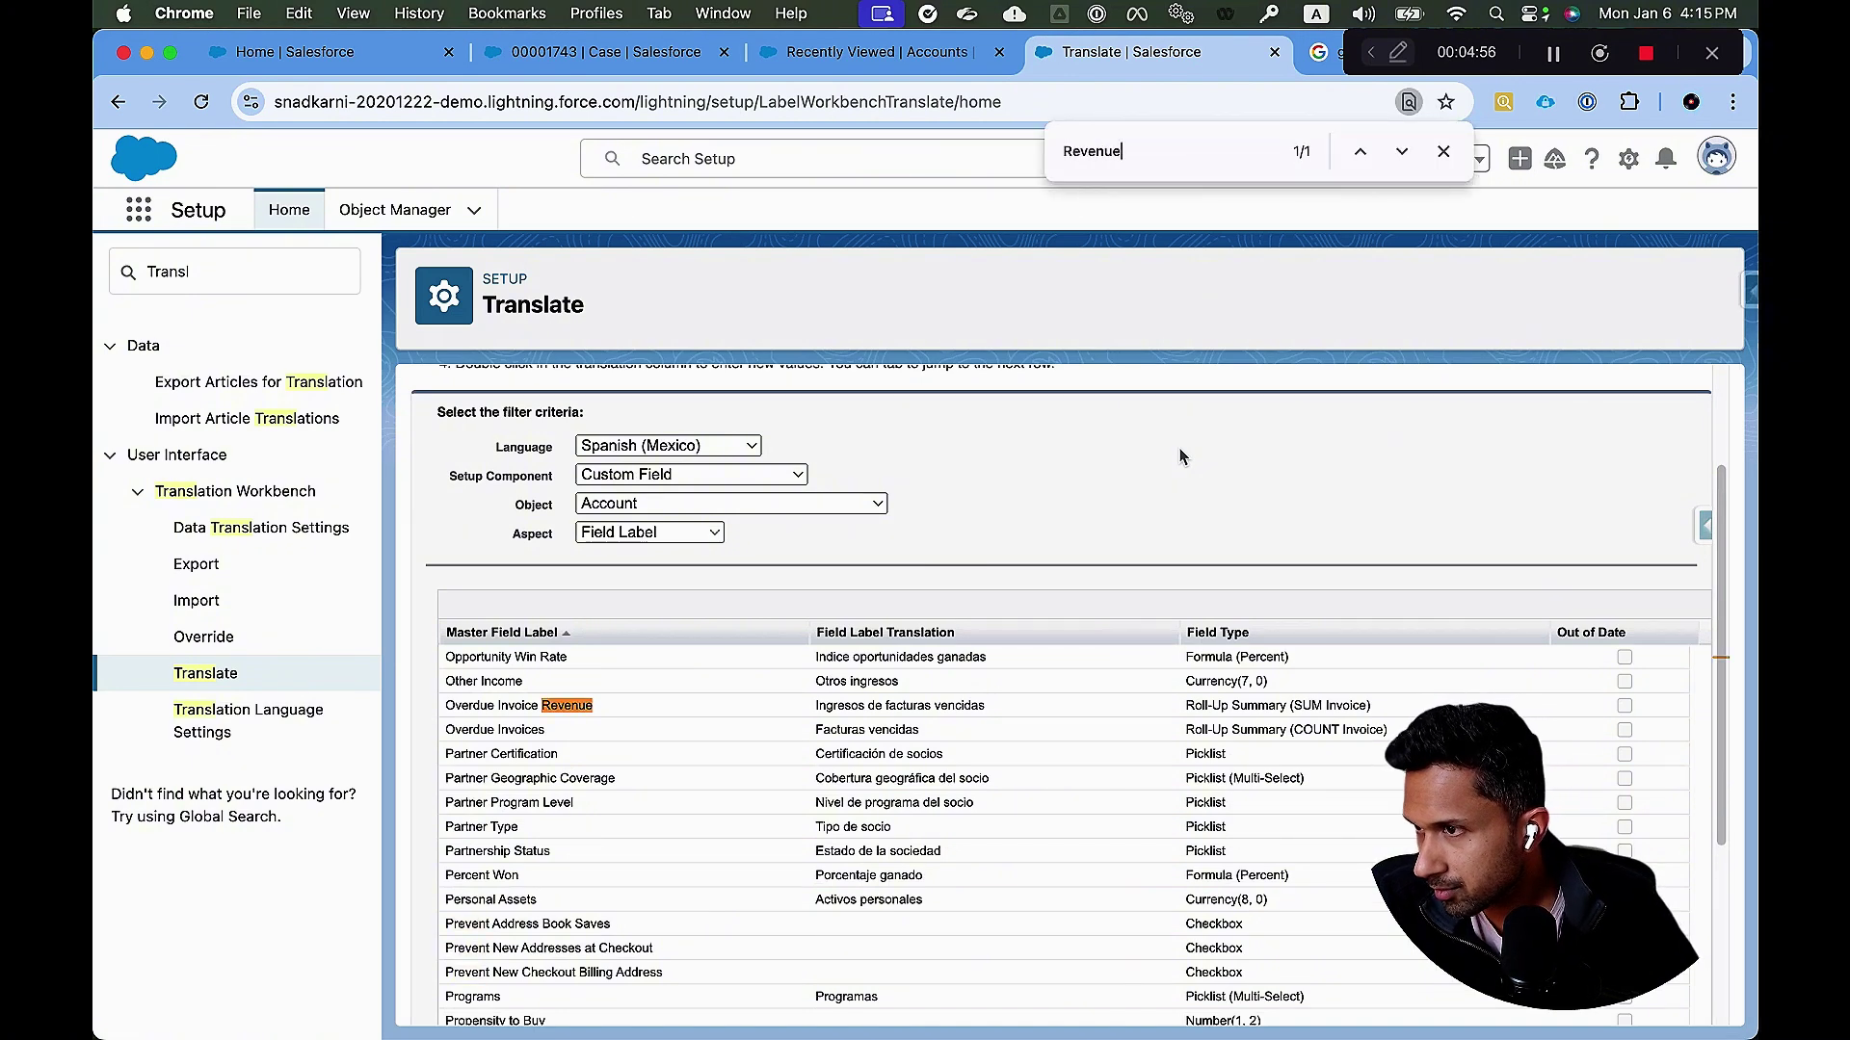
scroll(1038, 882, "down", 1)
scroll(1038, 883, "down", 5)
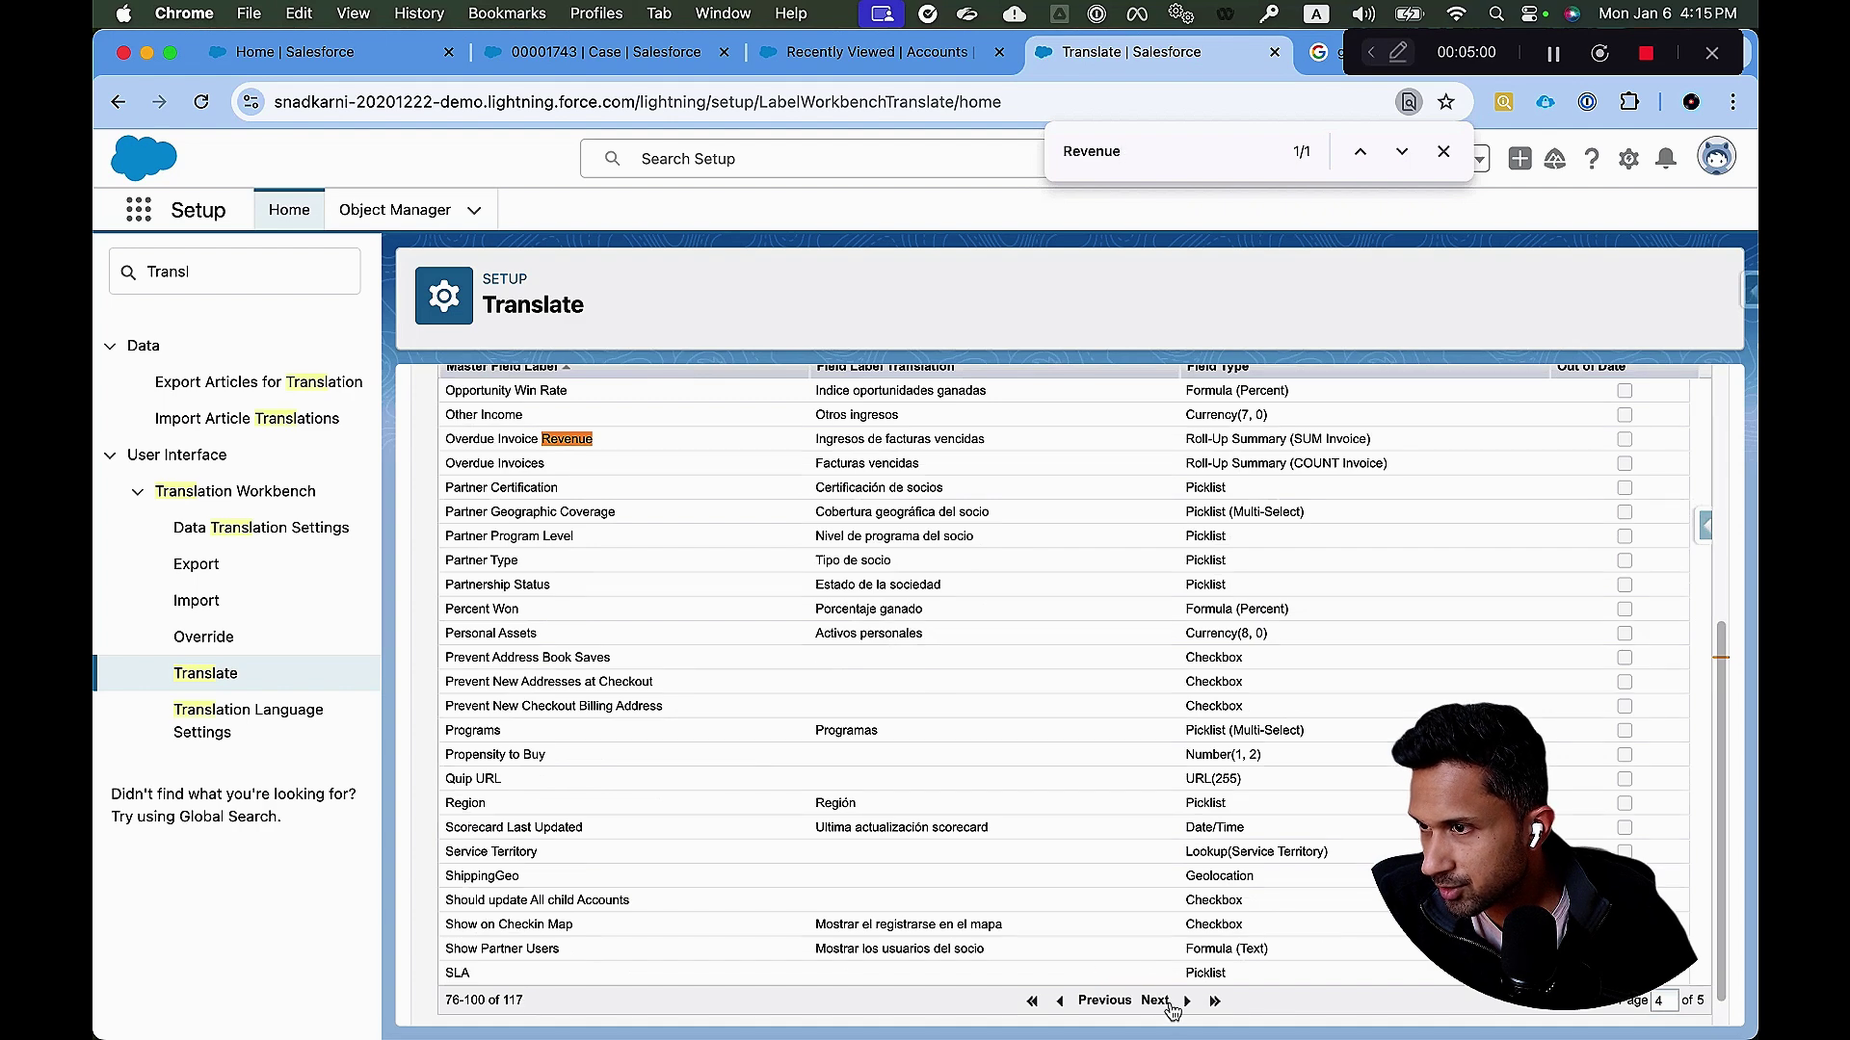
left_click(1177, 1004)
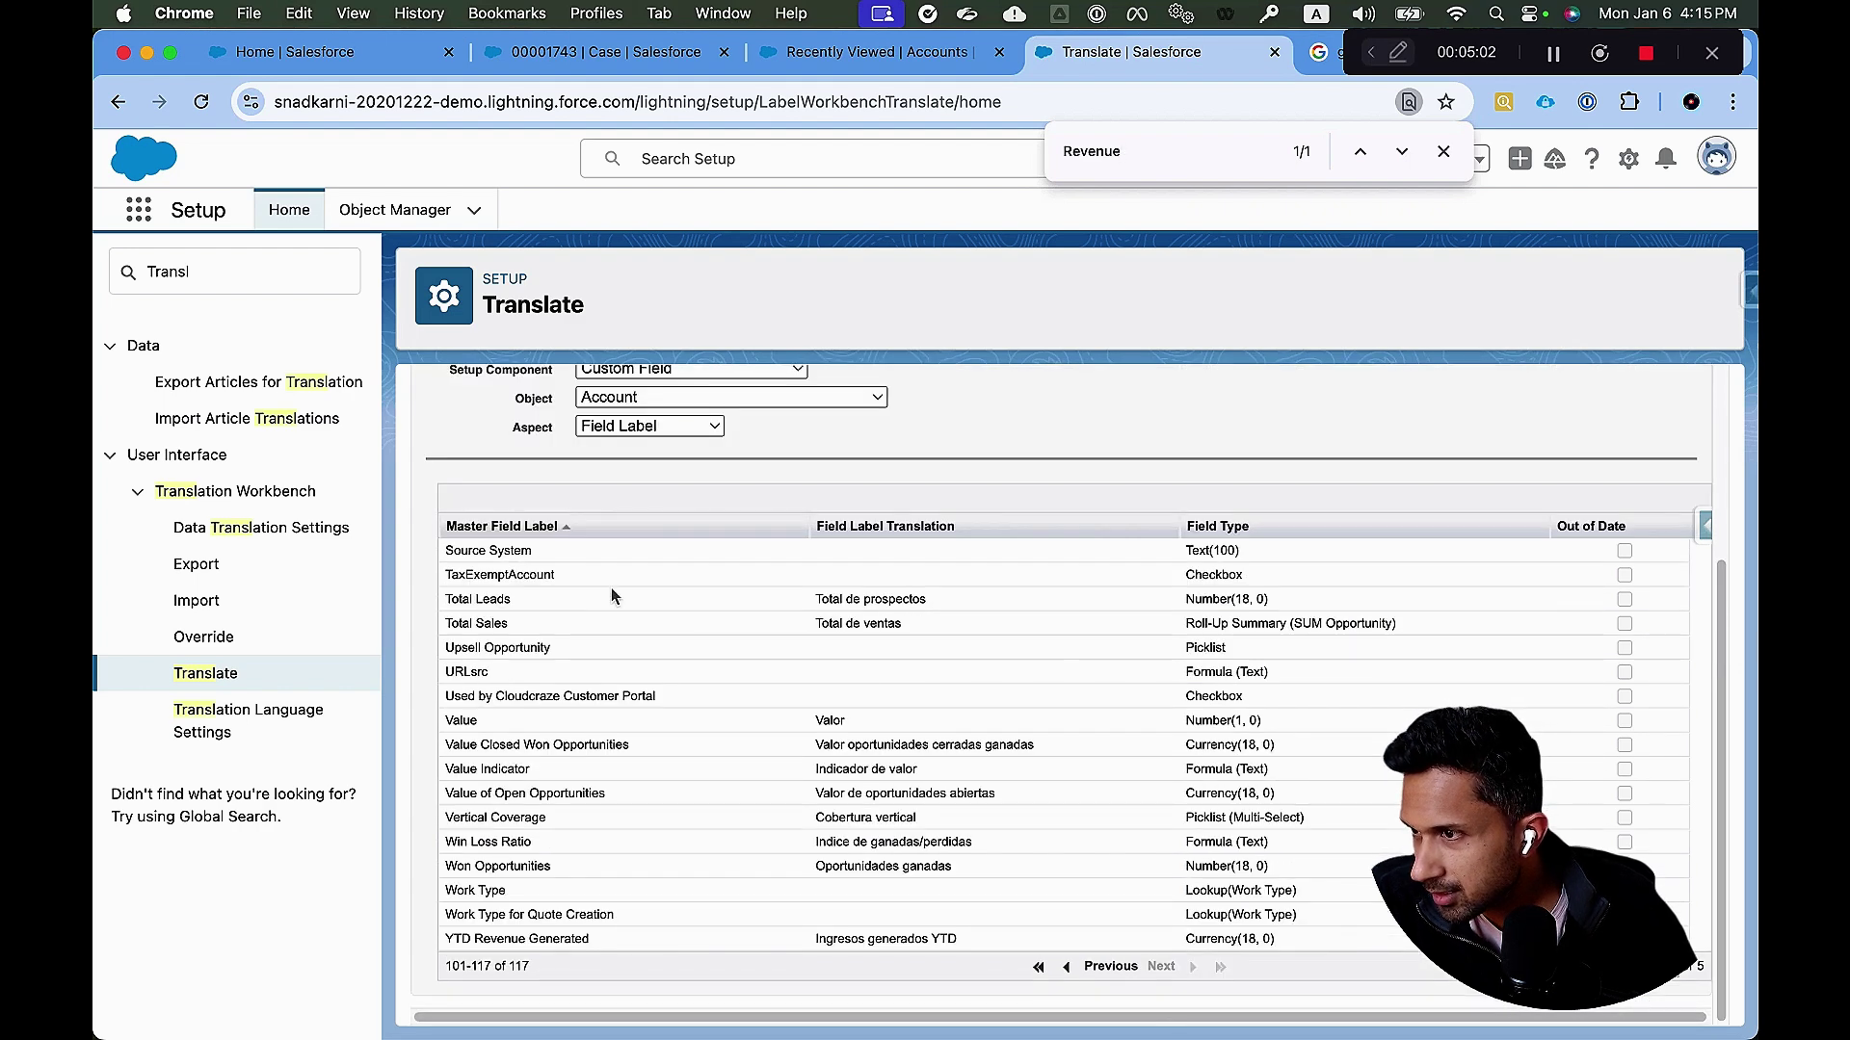
left_click(1077, 969)
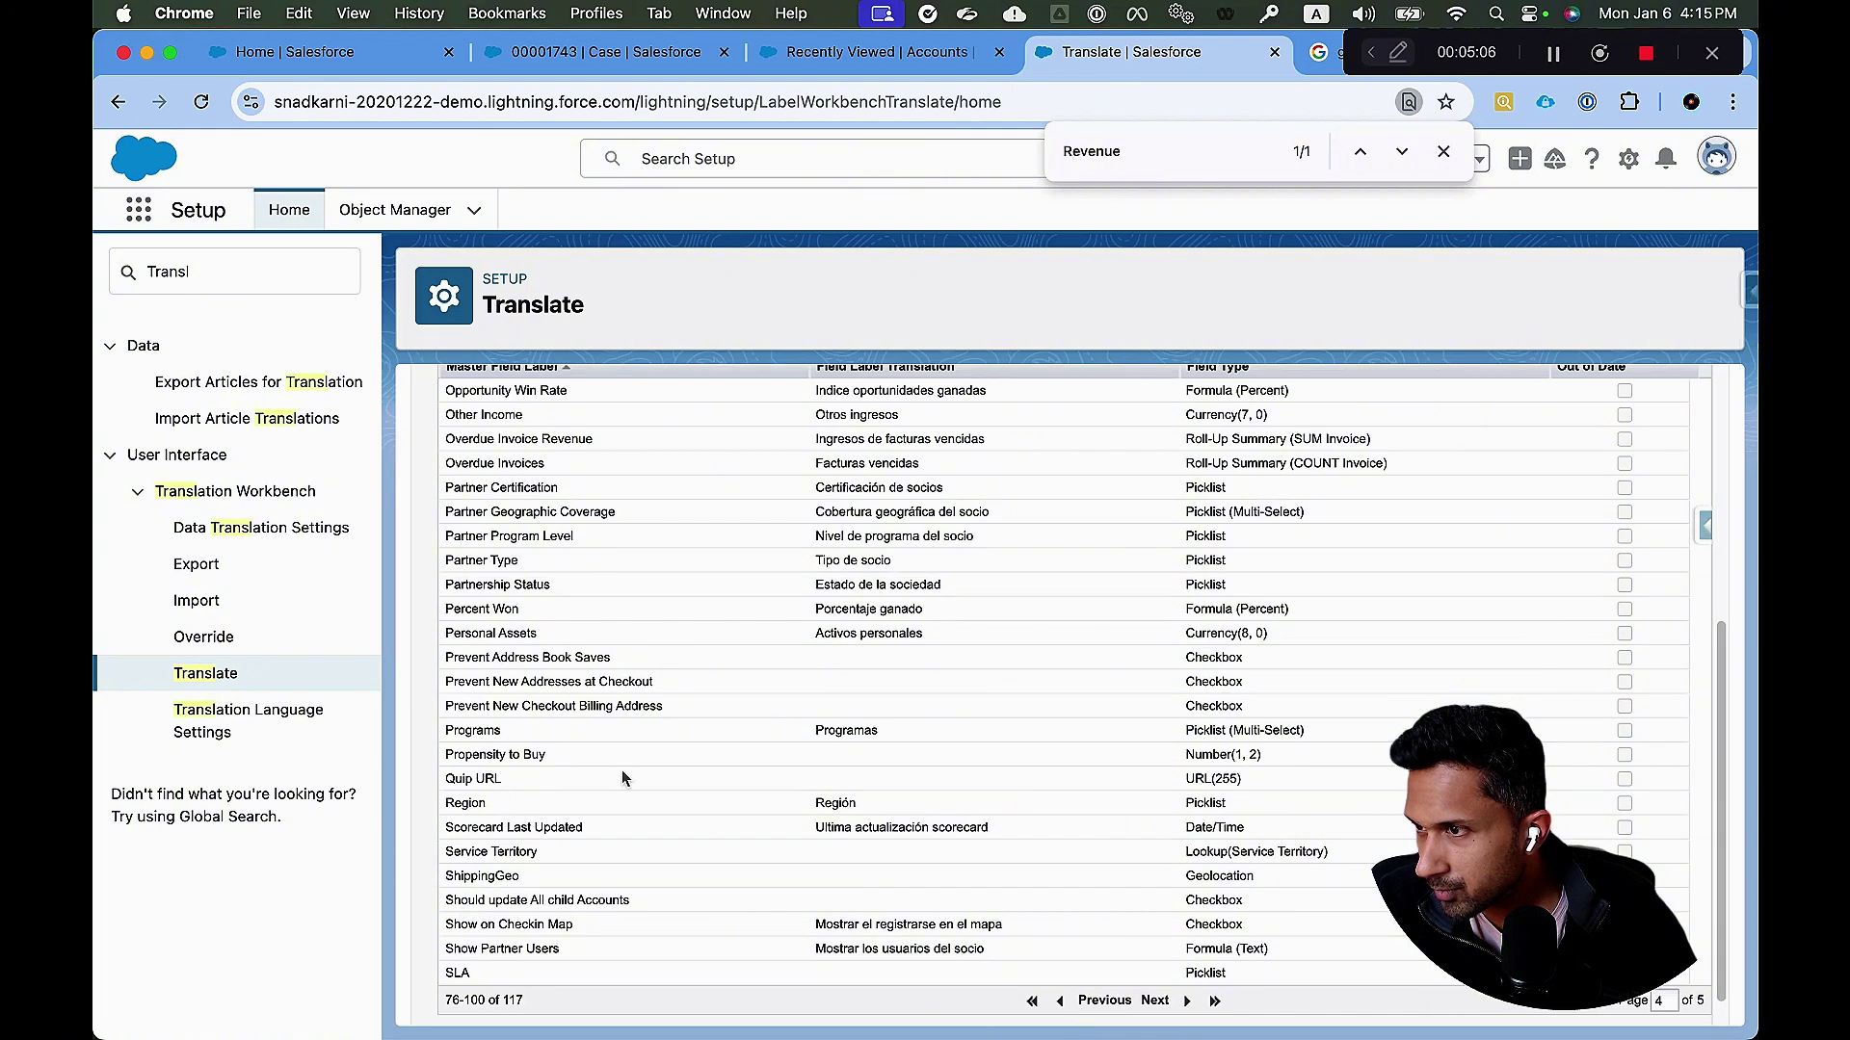
scroll(837, 732, "up", 3)
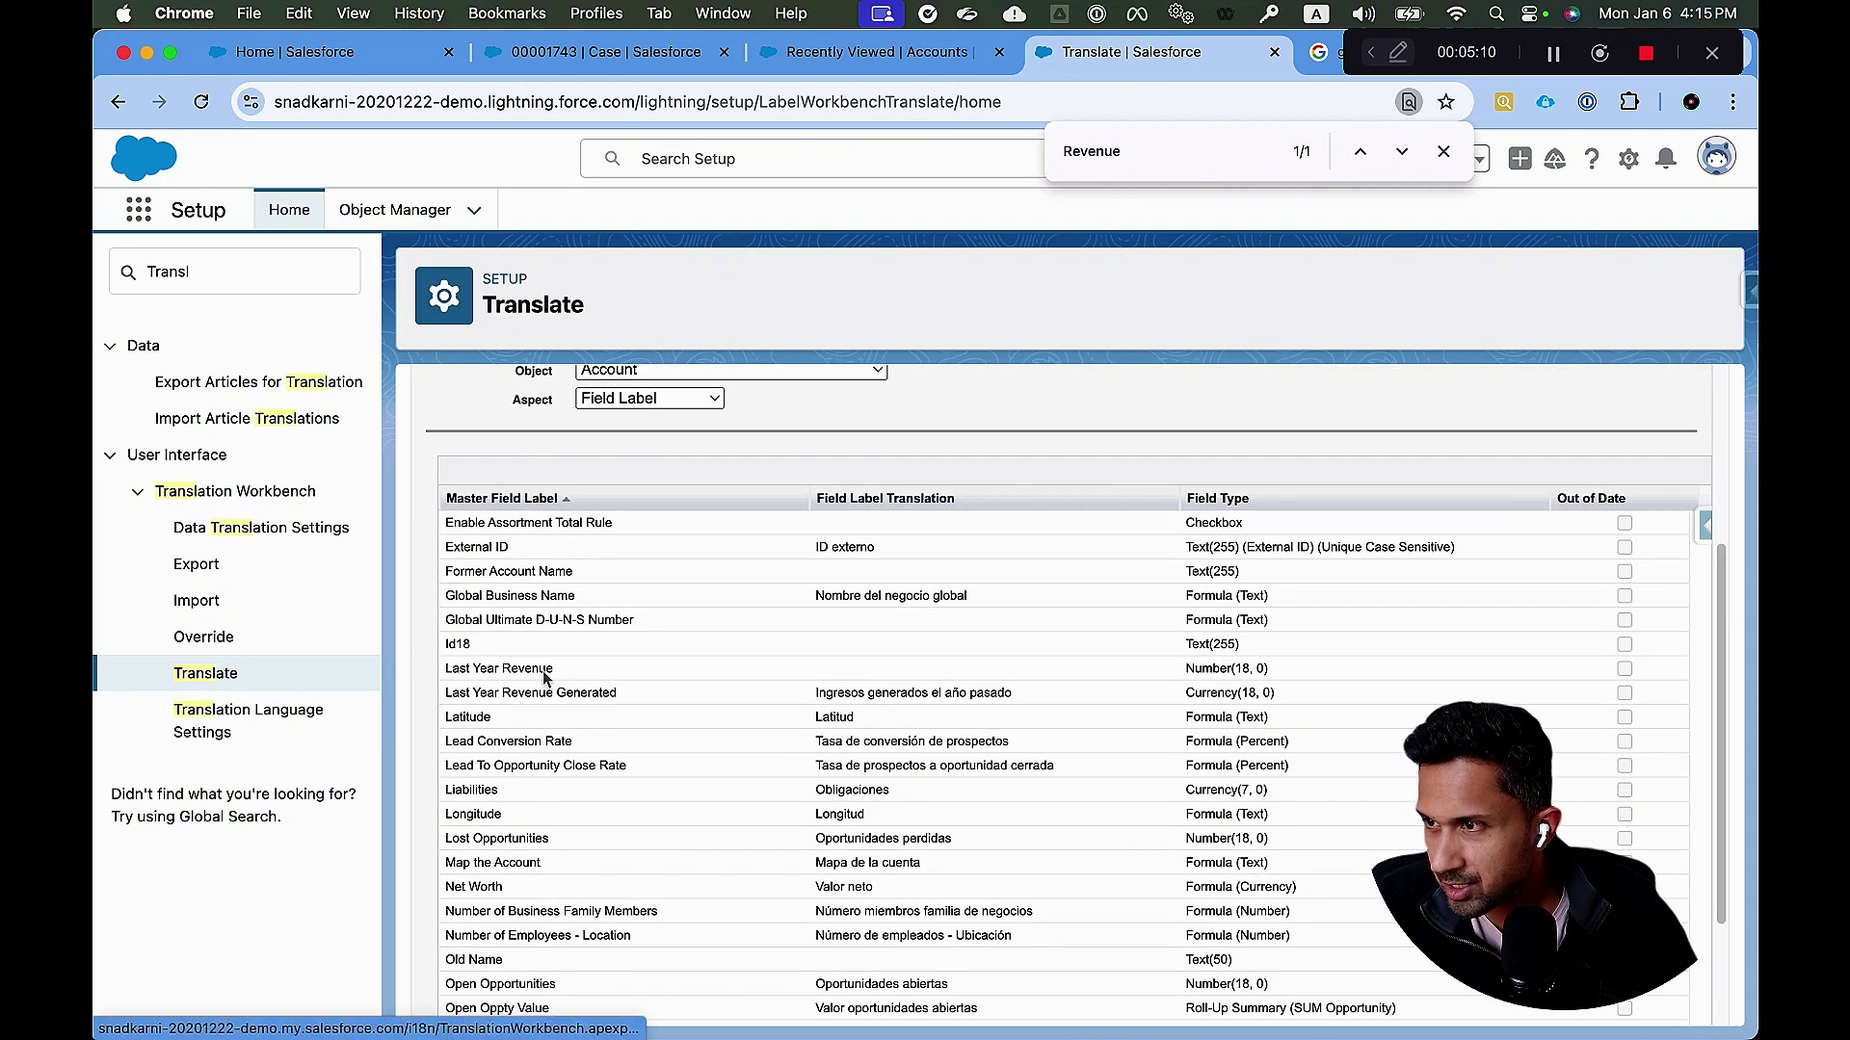
left_click(1440, 152)
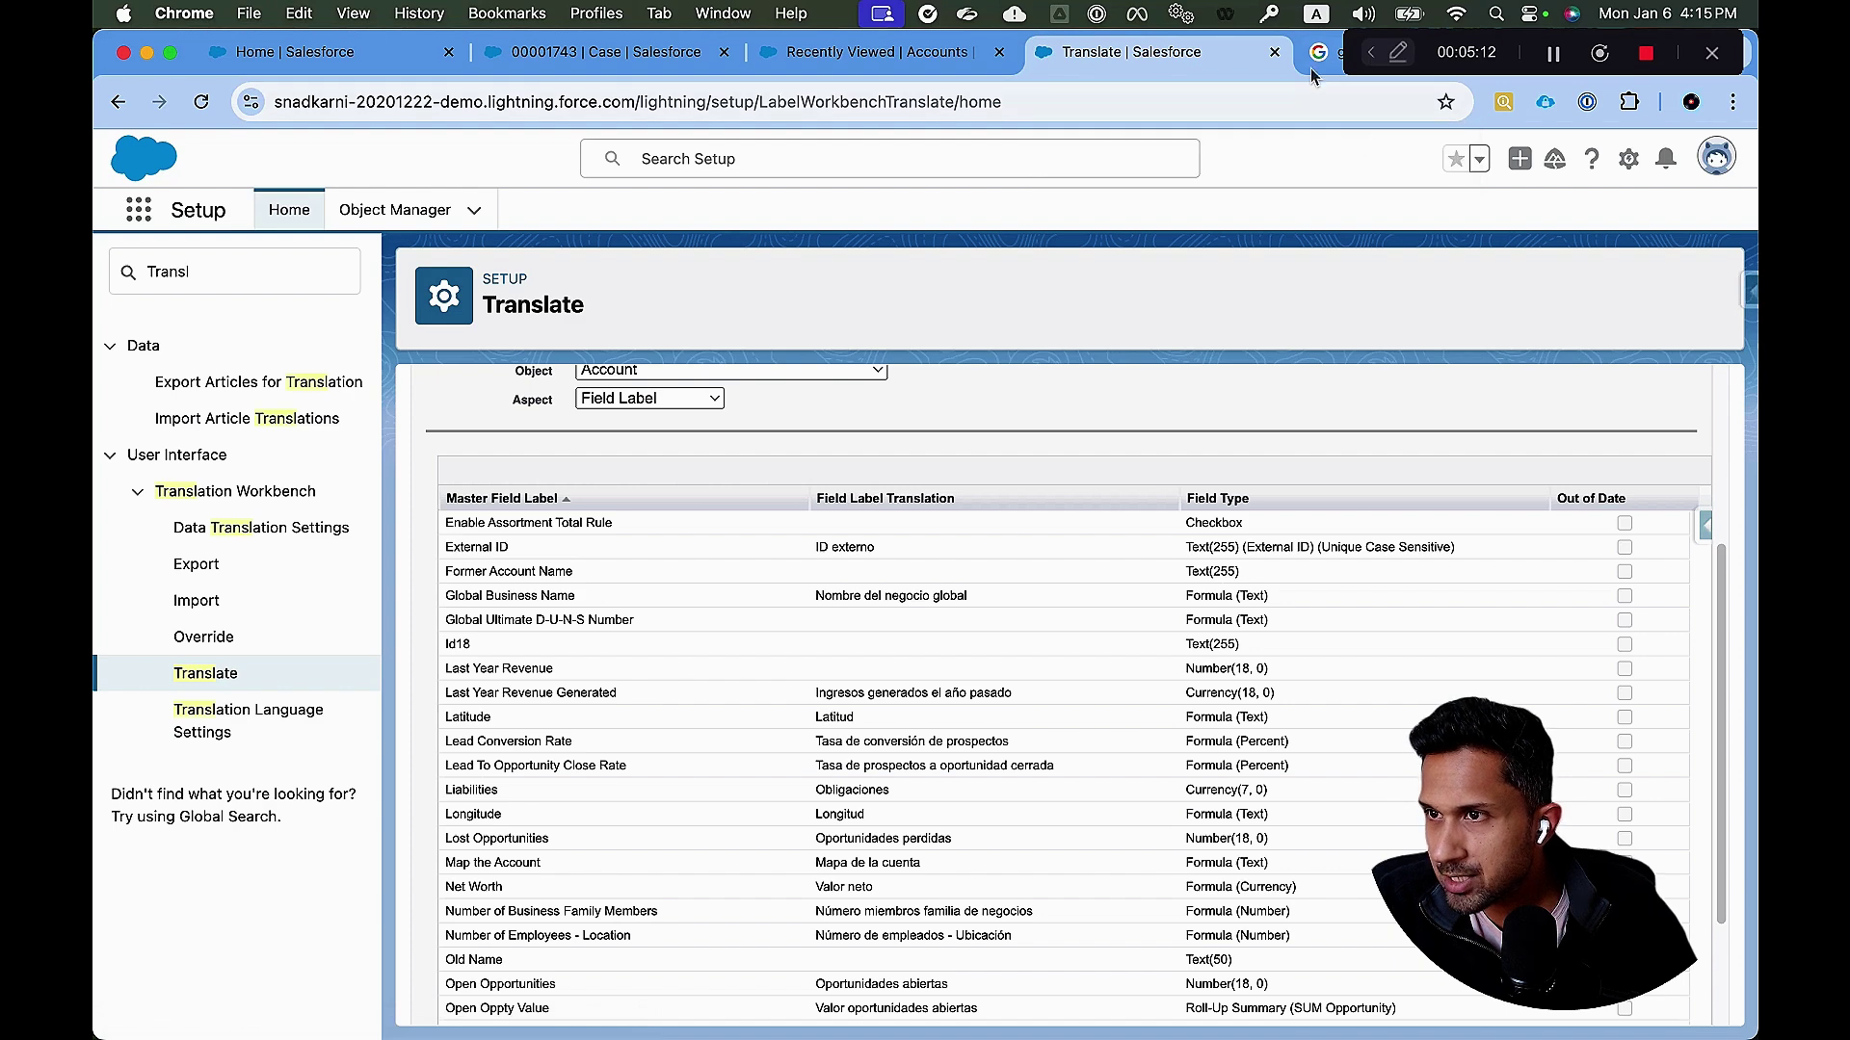
Open the Google Translate site from the search results.
left_click(1323, 58)
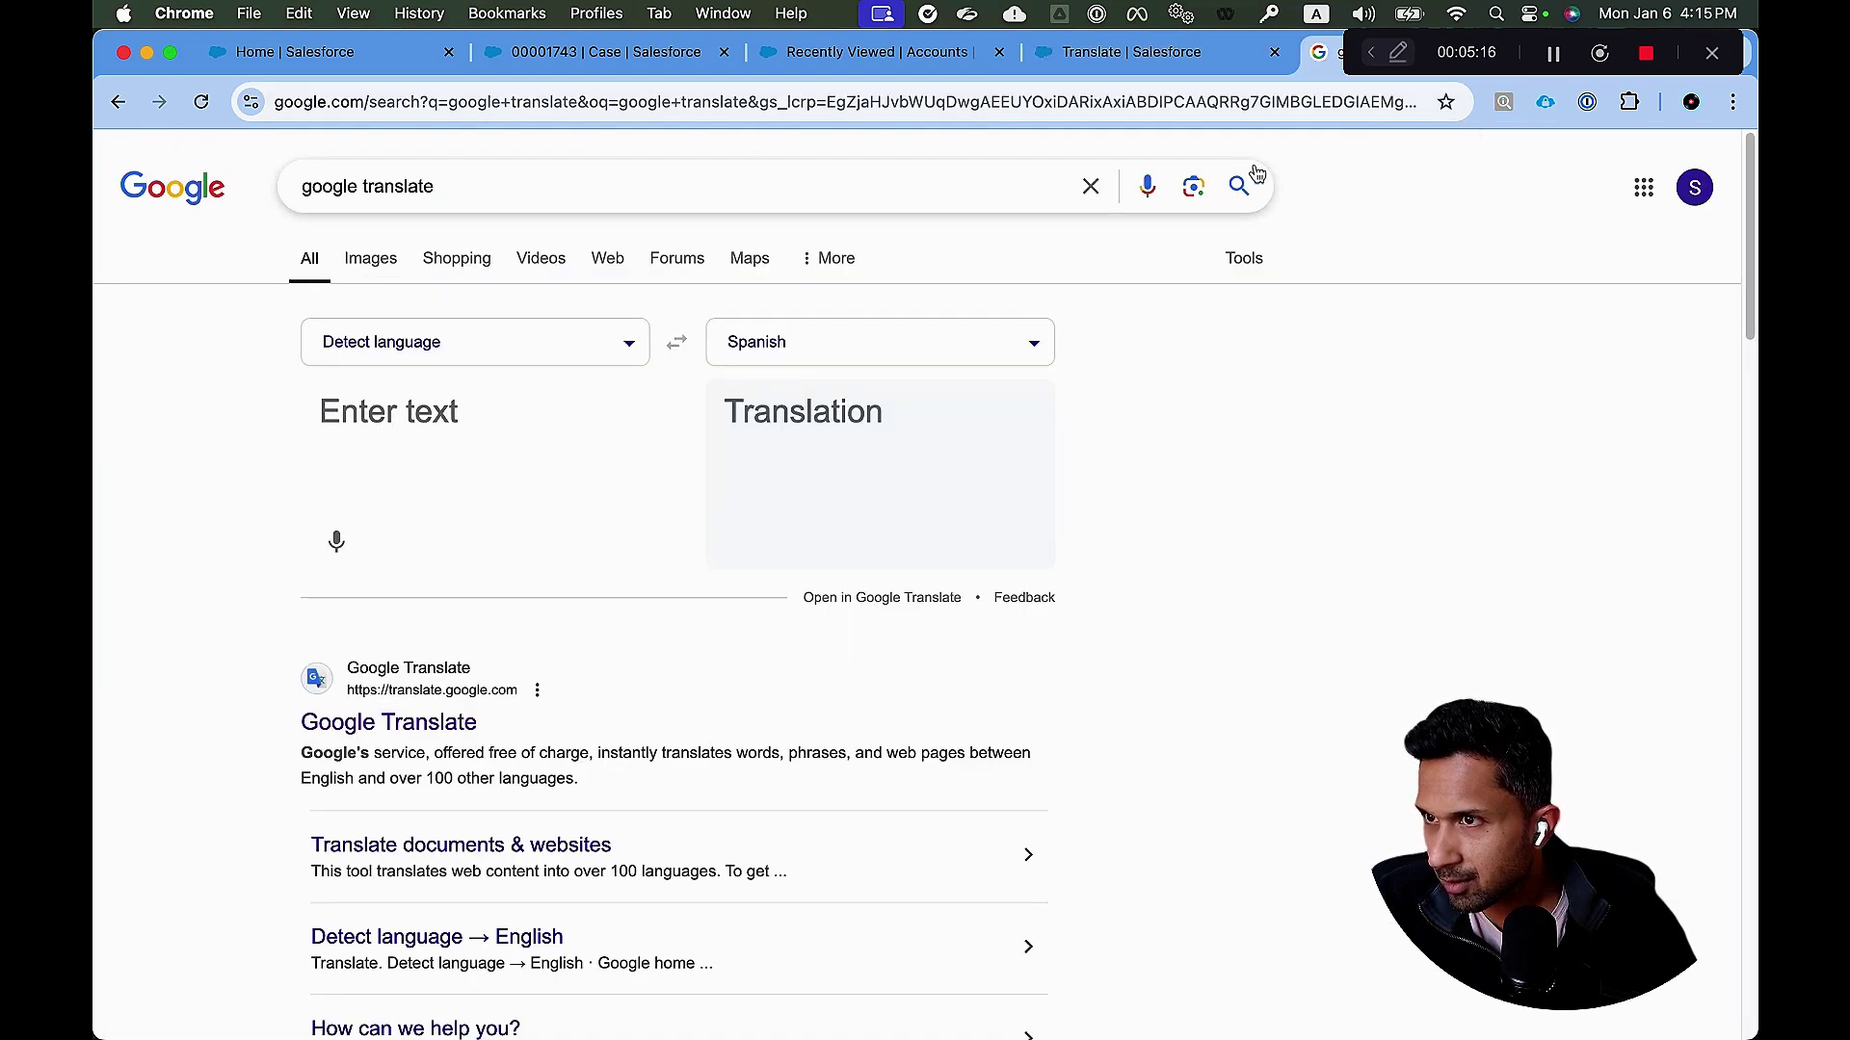
left_click(1045, 54)
scroll(925, 674, "up", 3)
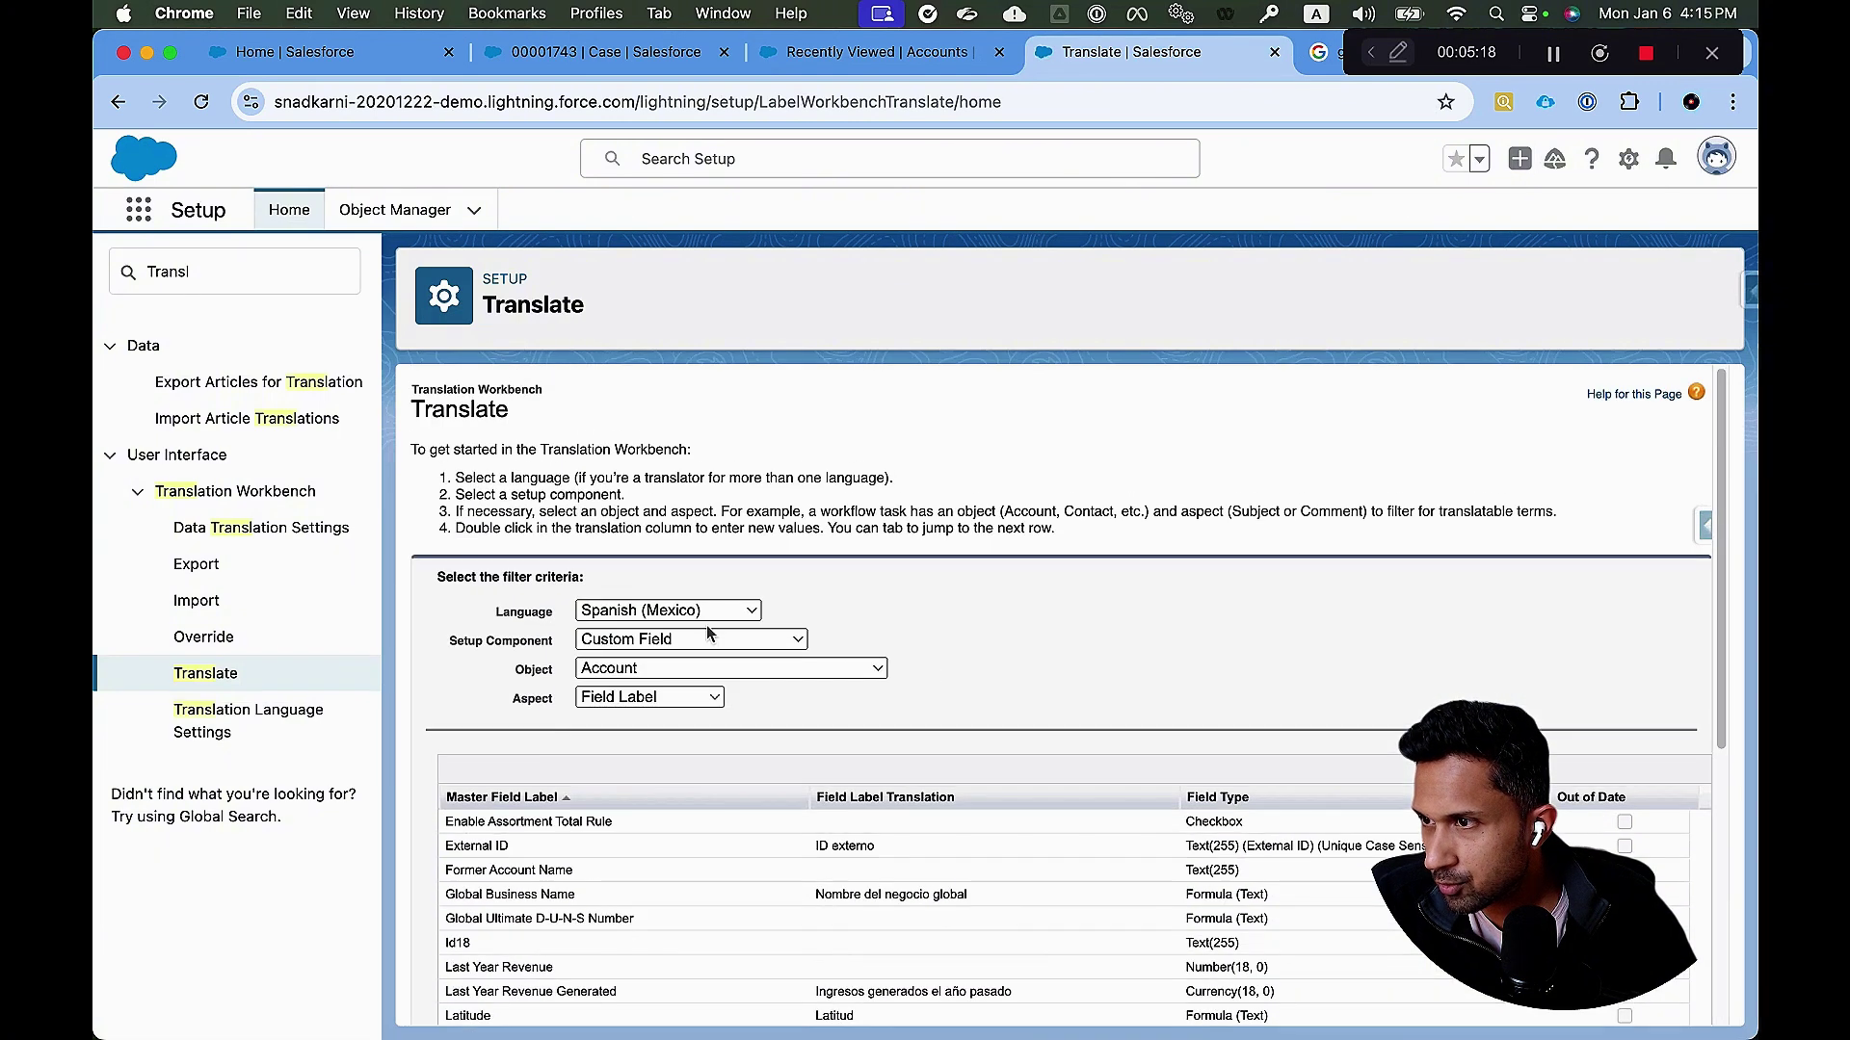
left_click(1317, 54)
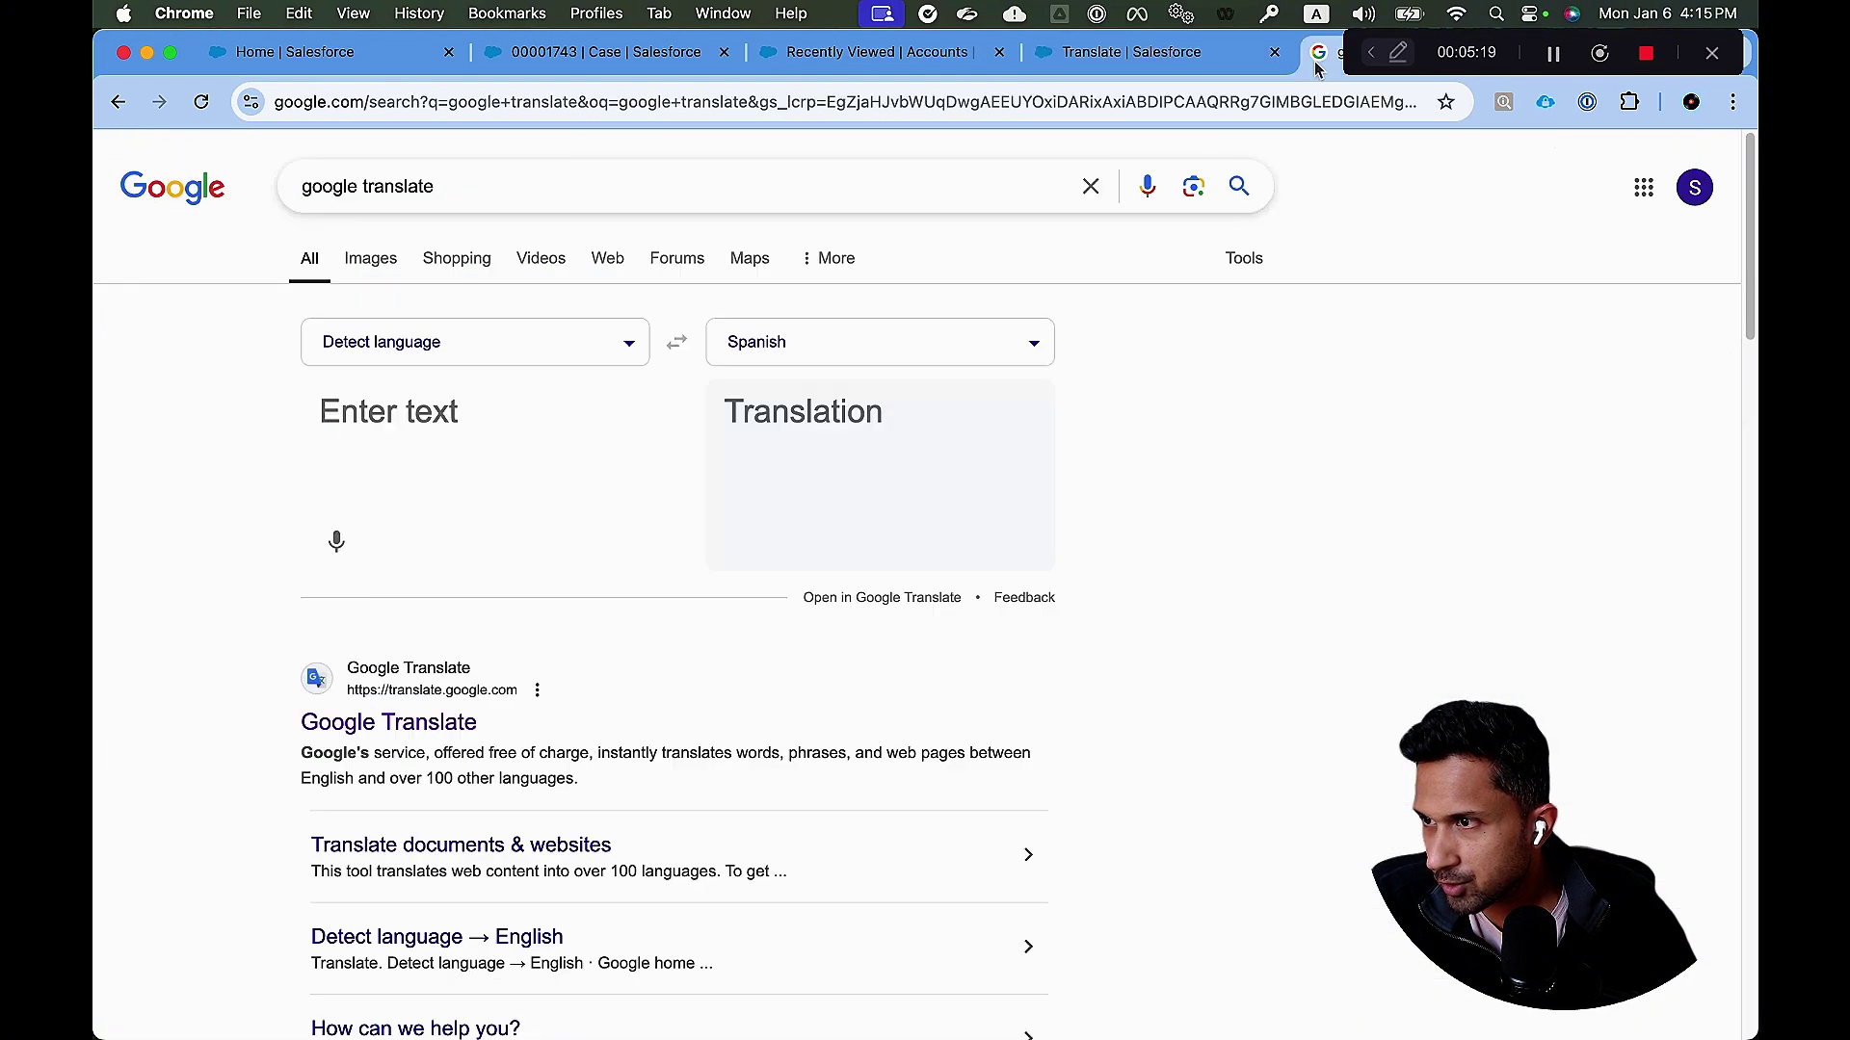
left_click(424, 724)
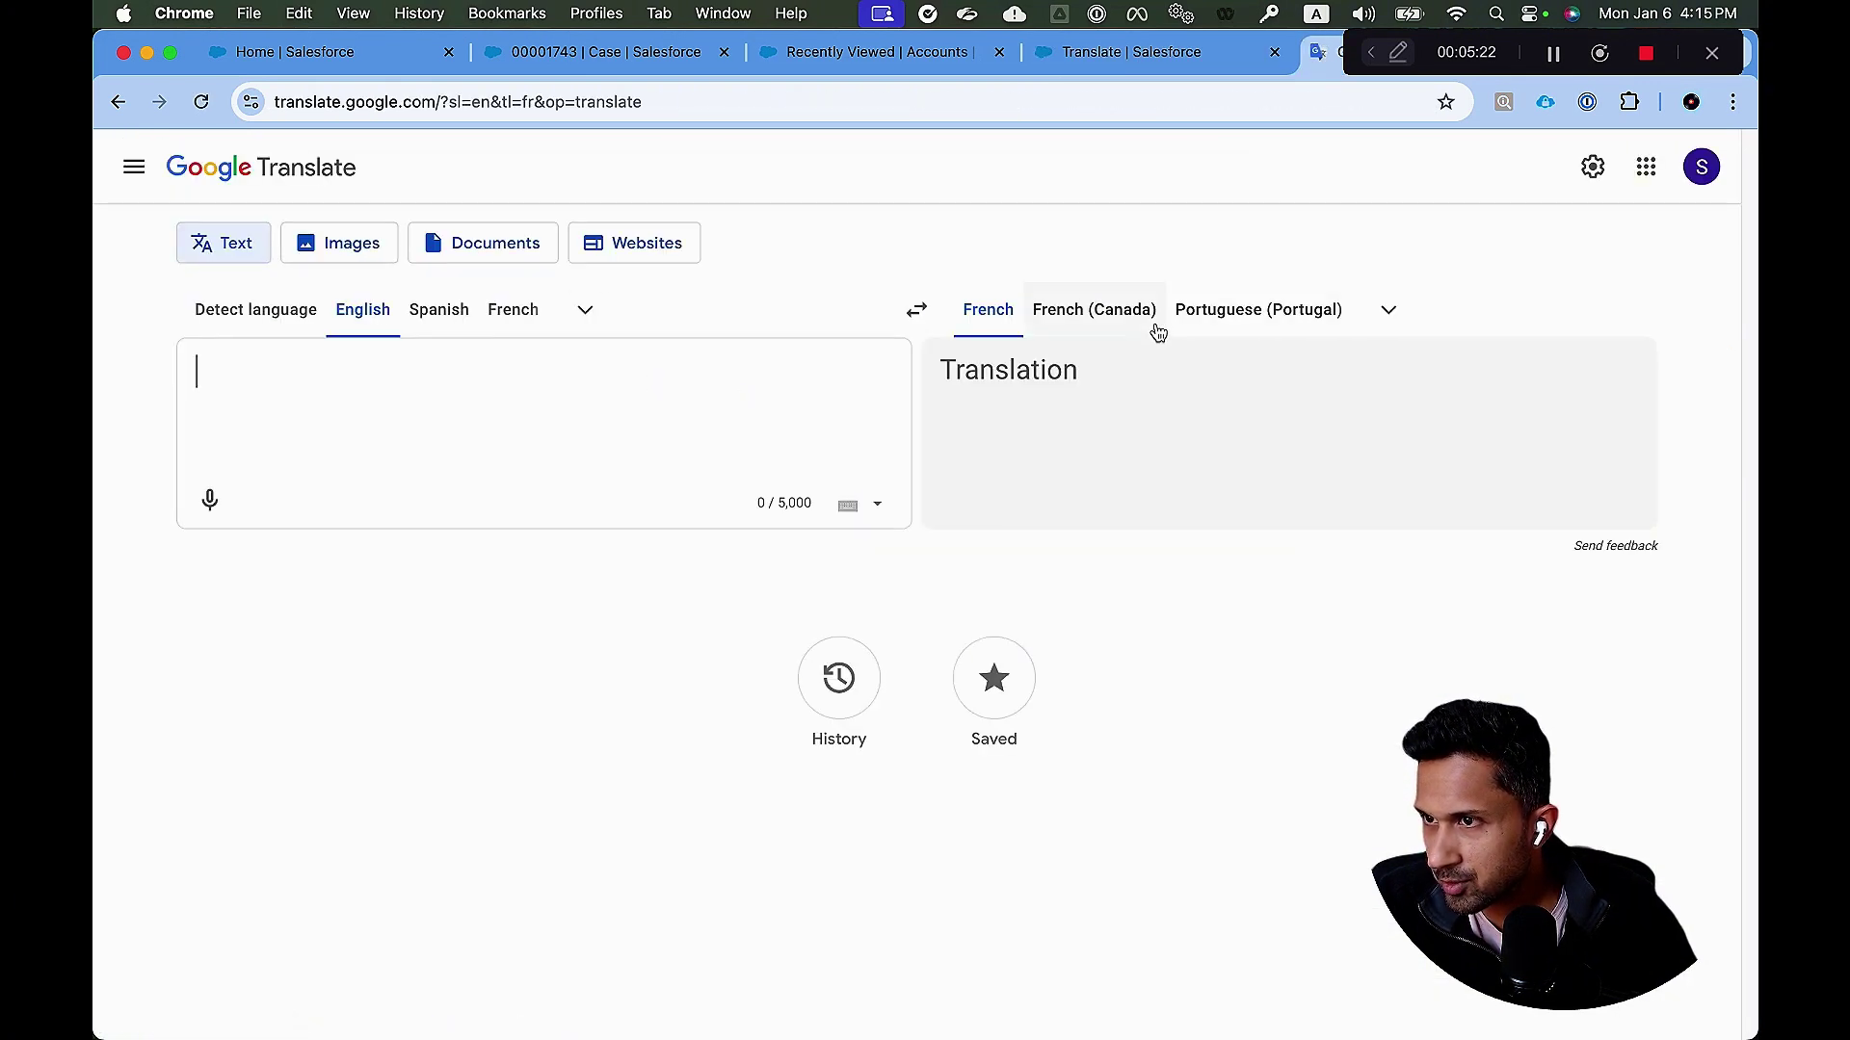
Set Google Translate's target language to Spanish.
left_click(1387, 310)
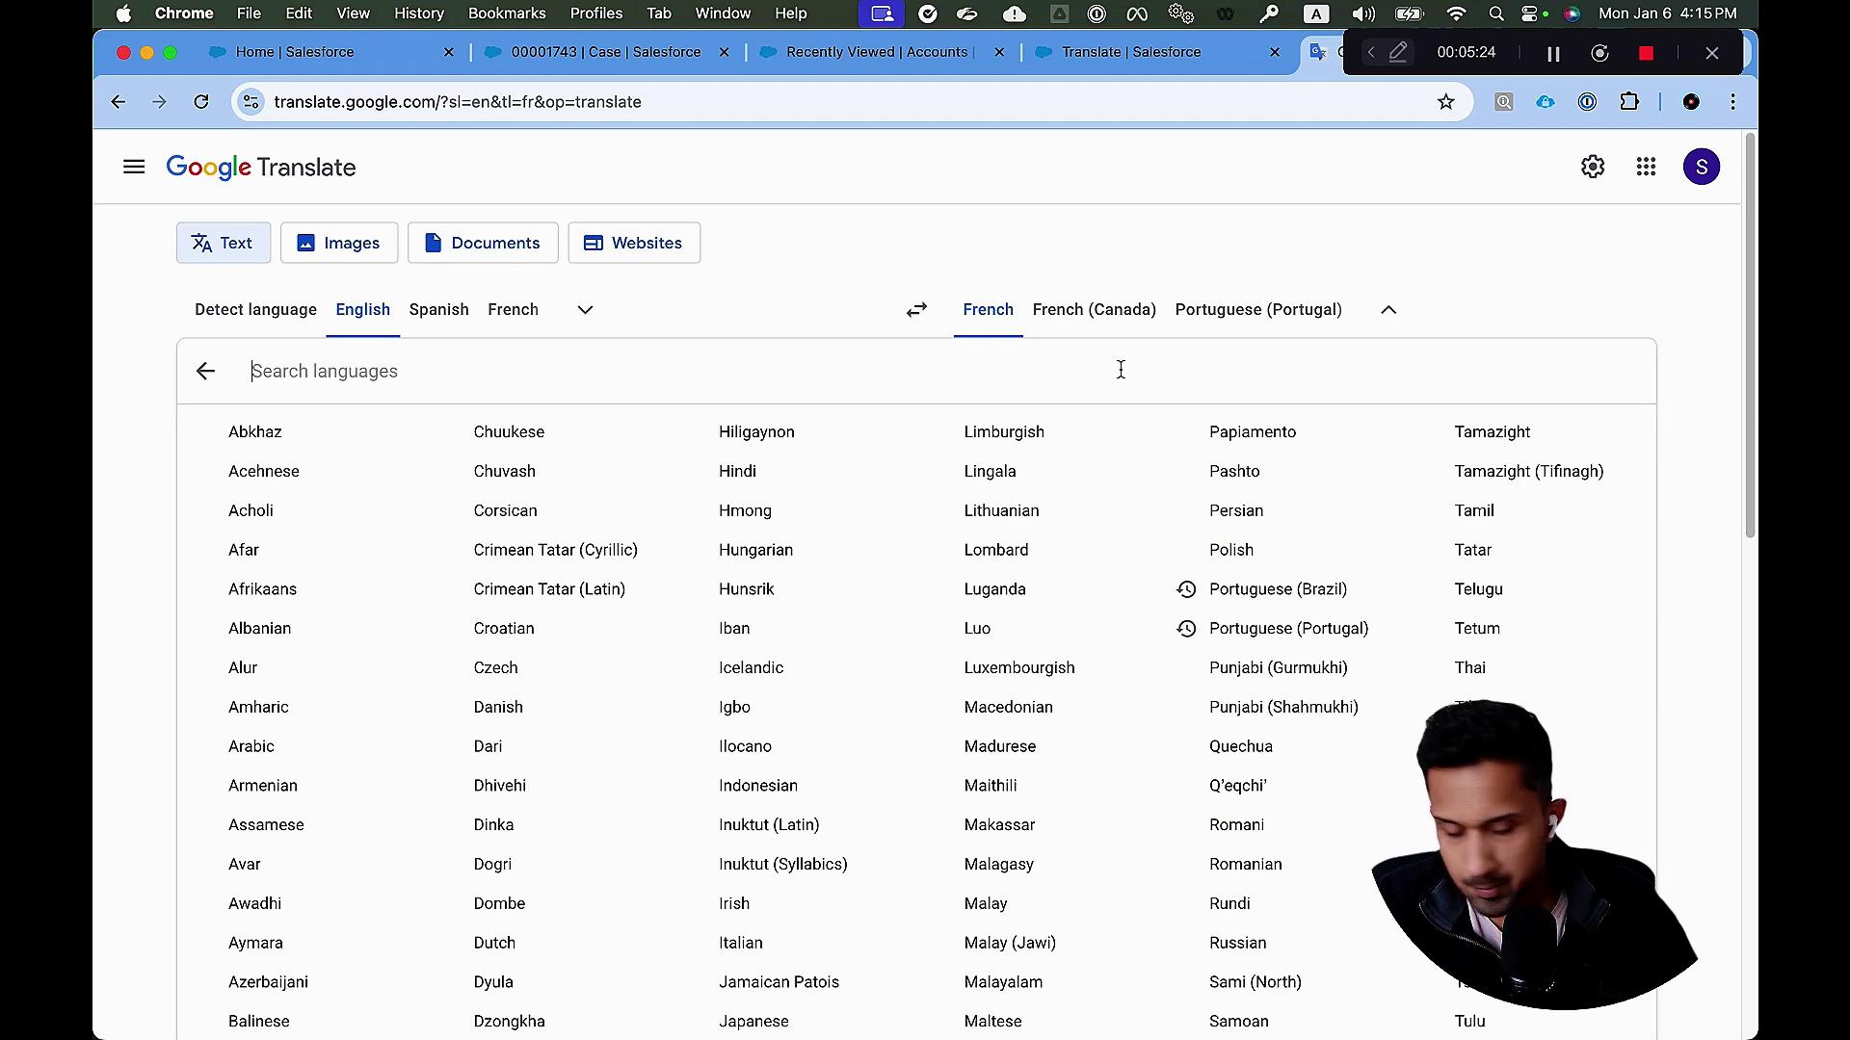
type("Spanish")
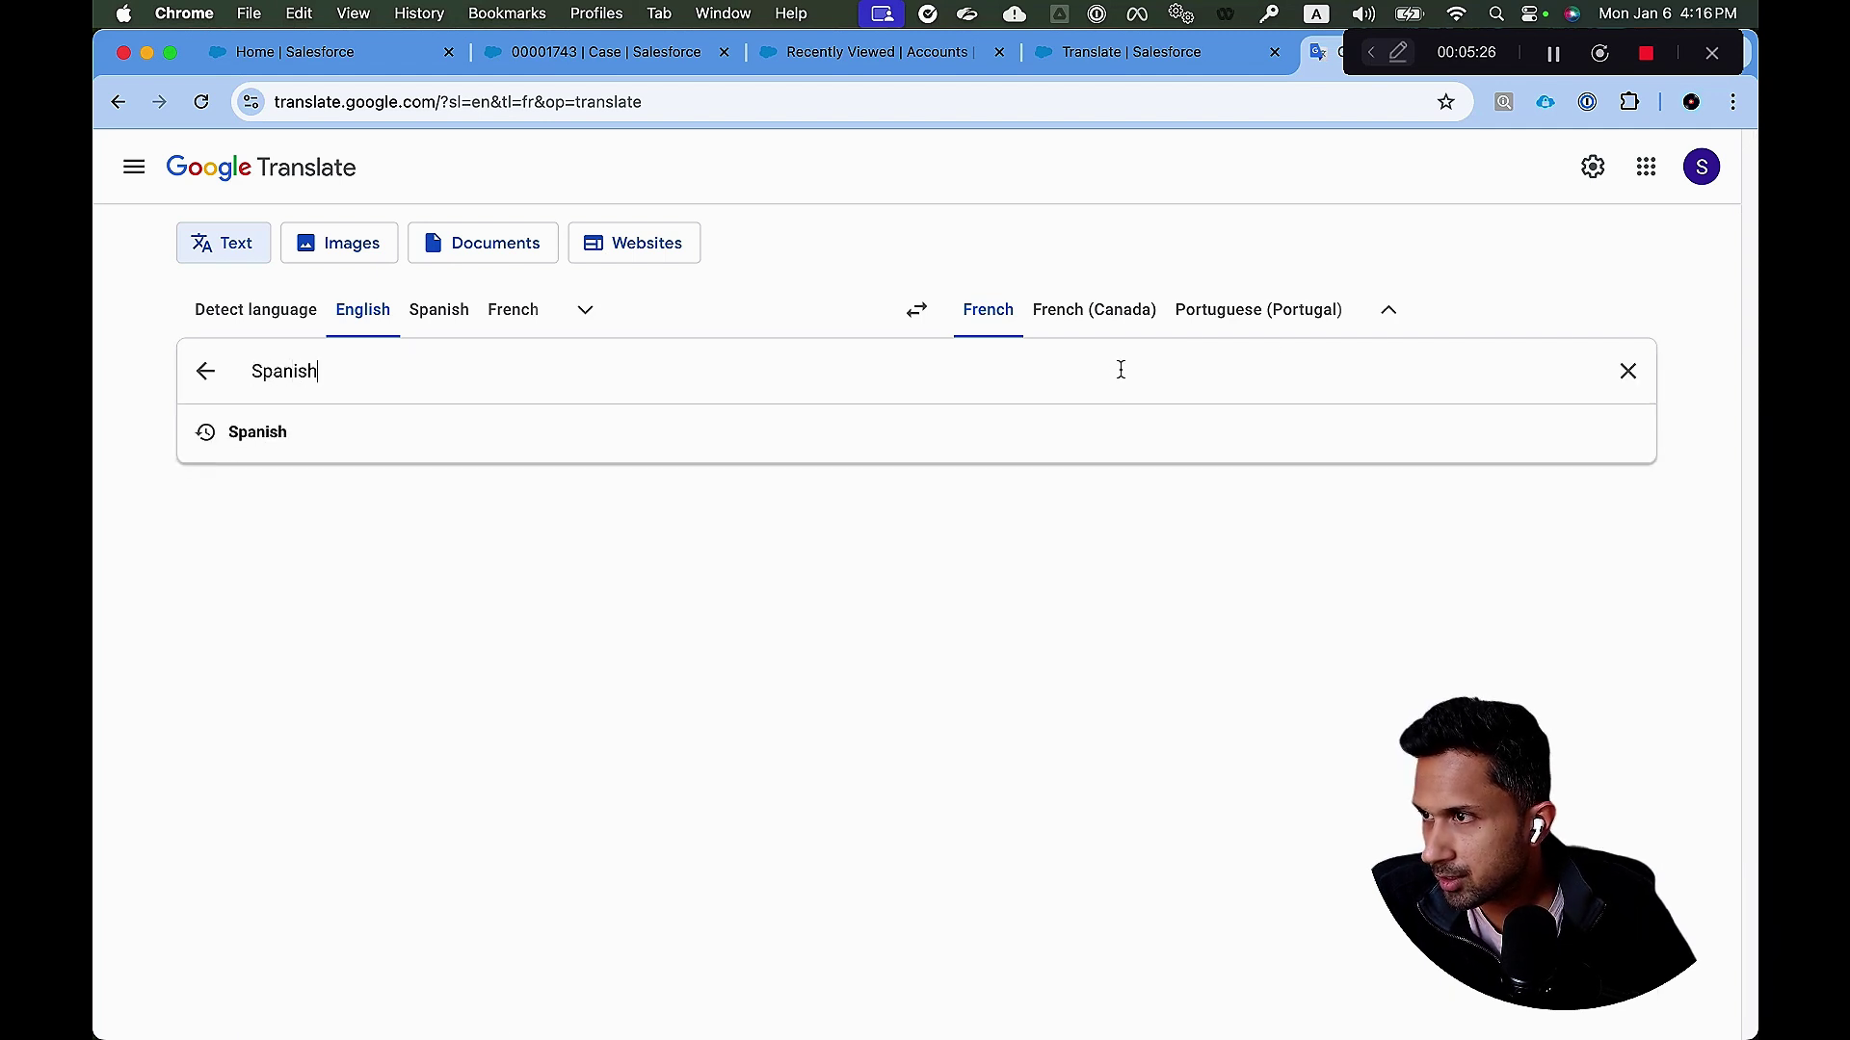
left_click(805, 640)
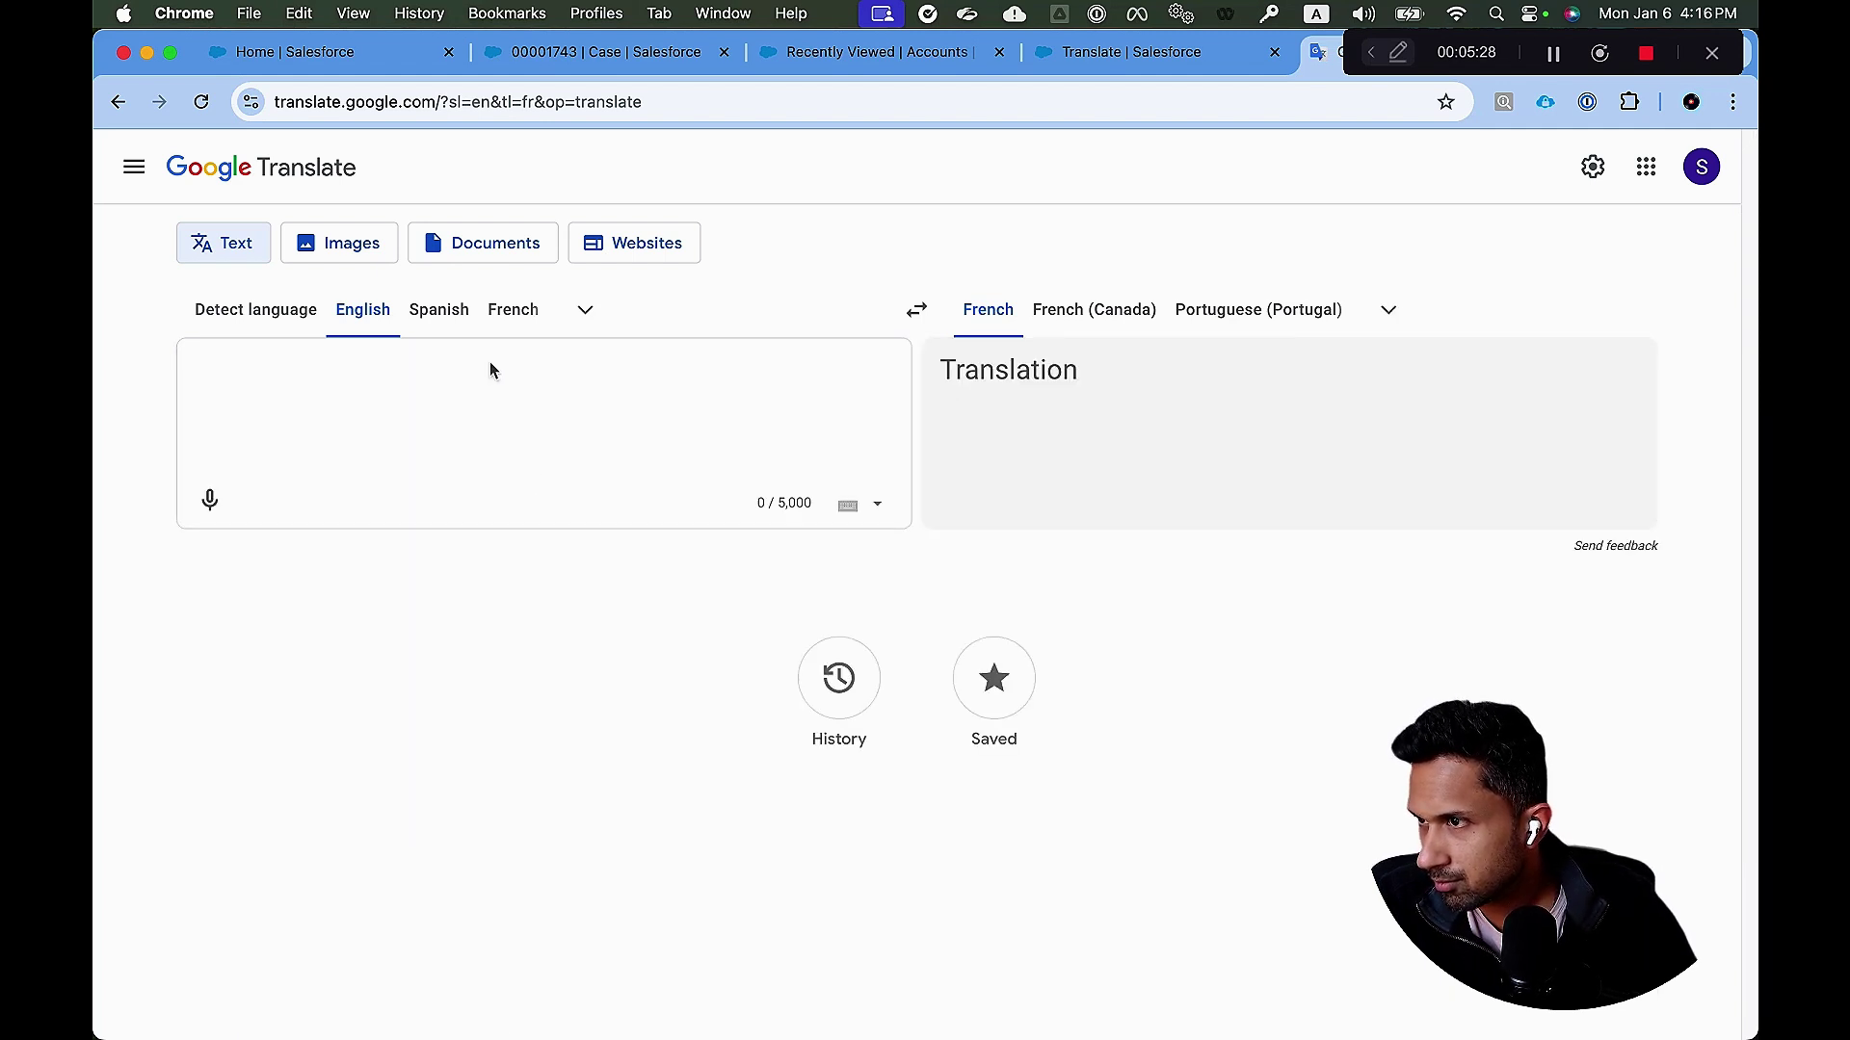
left_click(1388, 309)
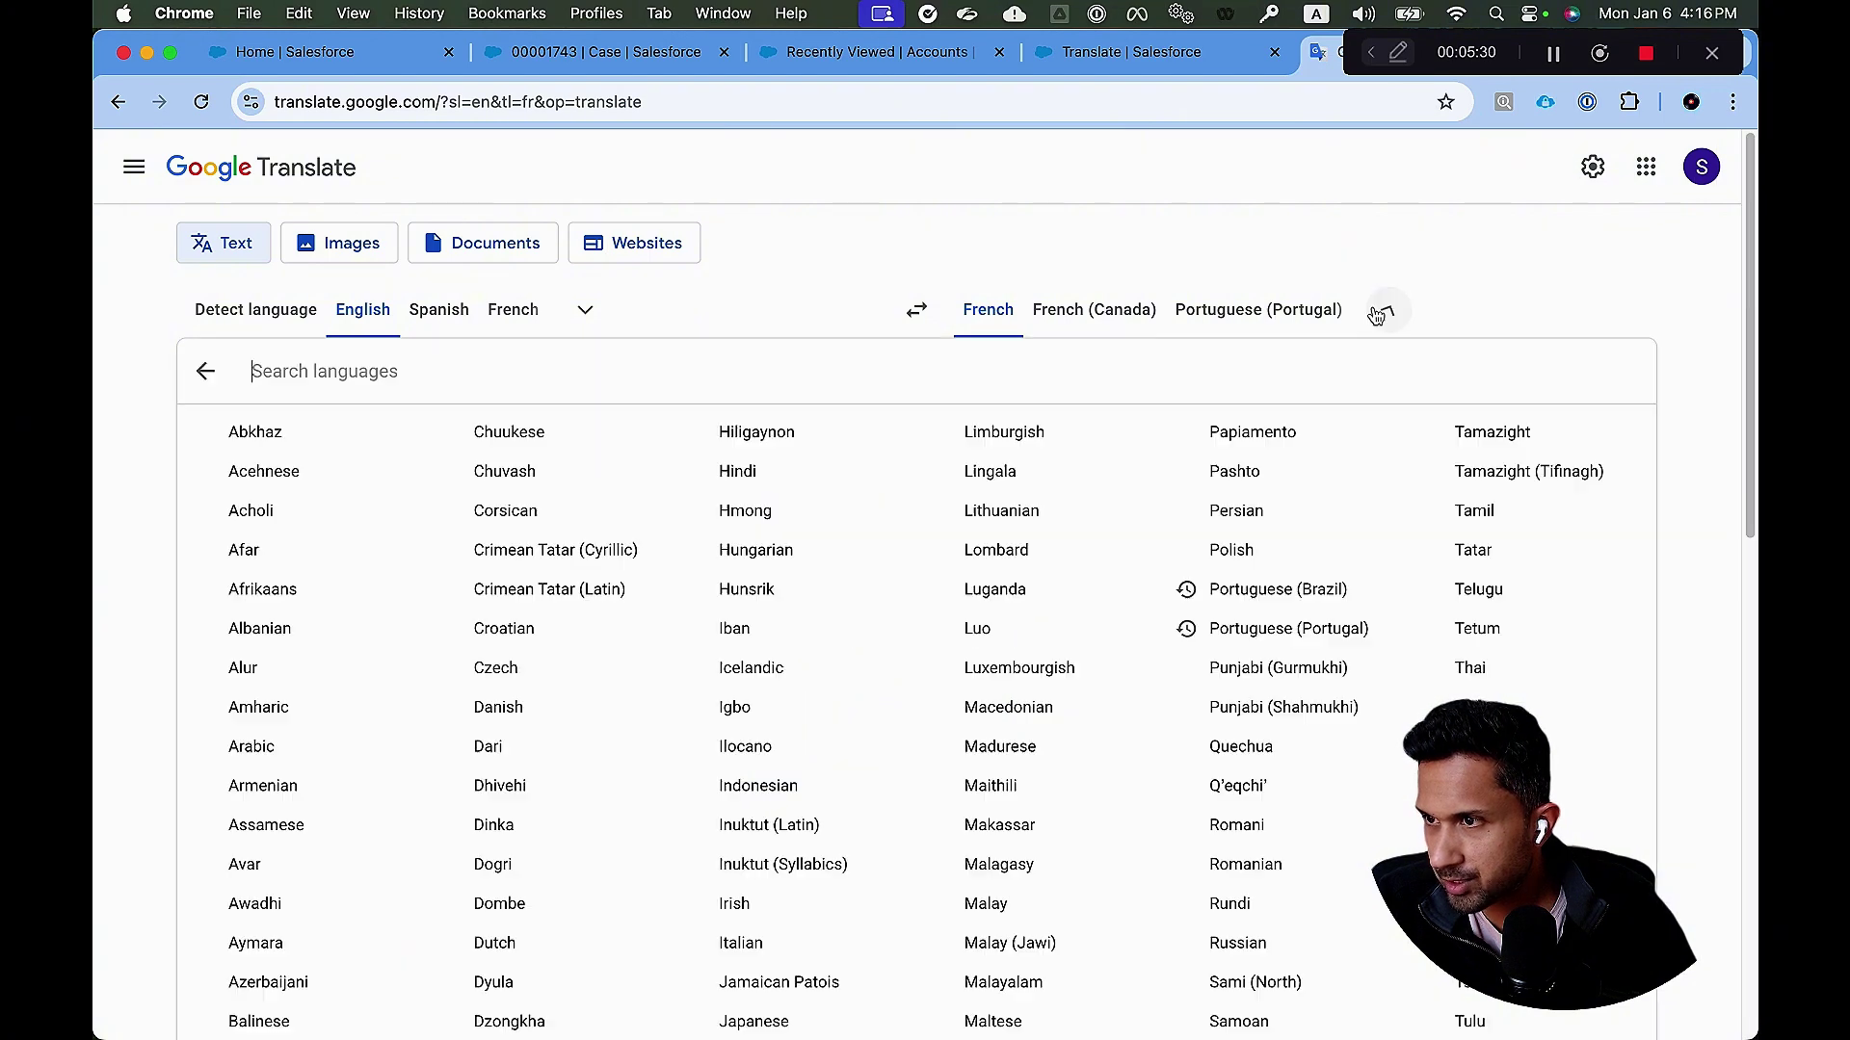
type("Max")
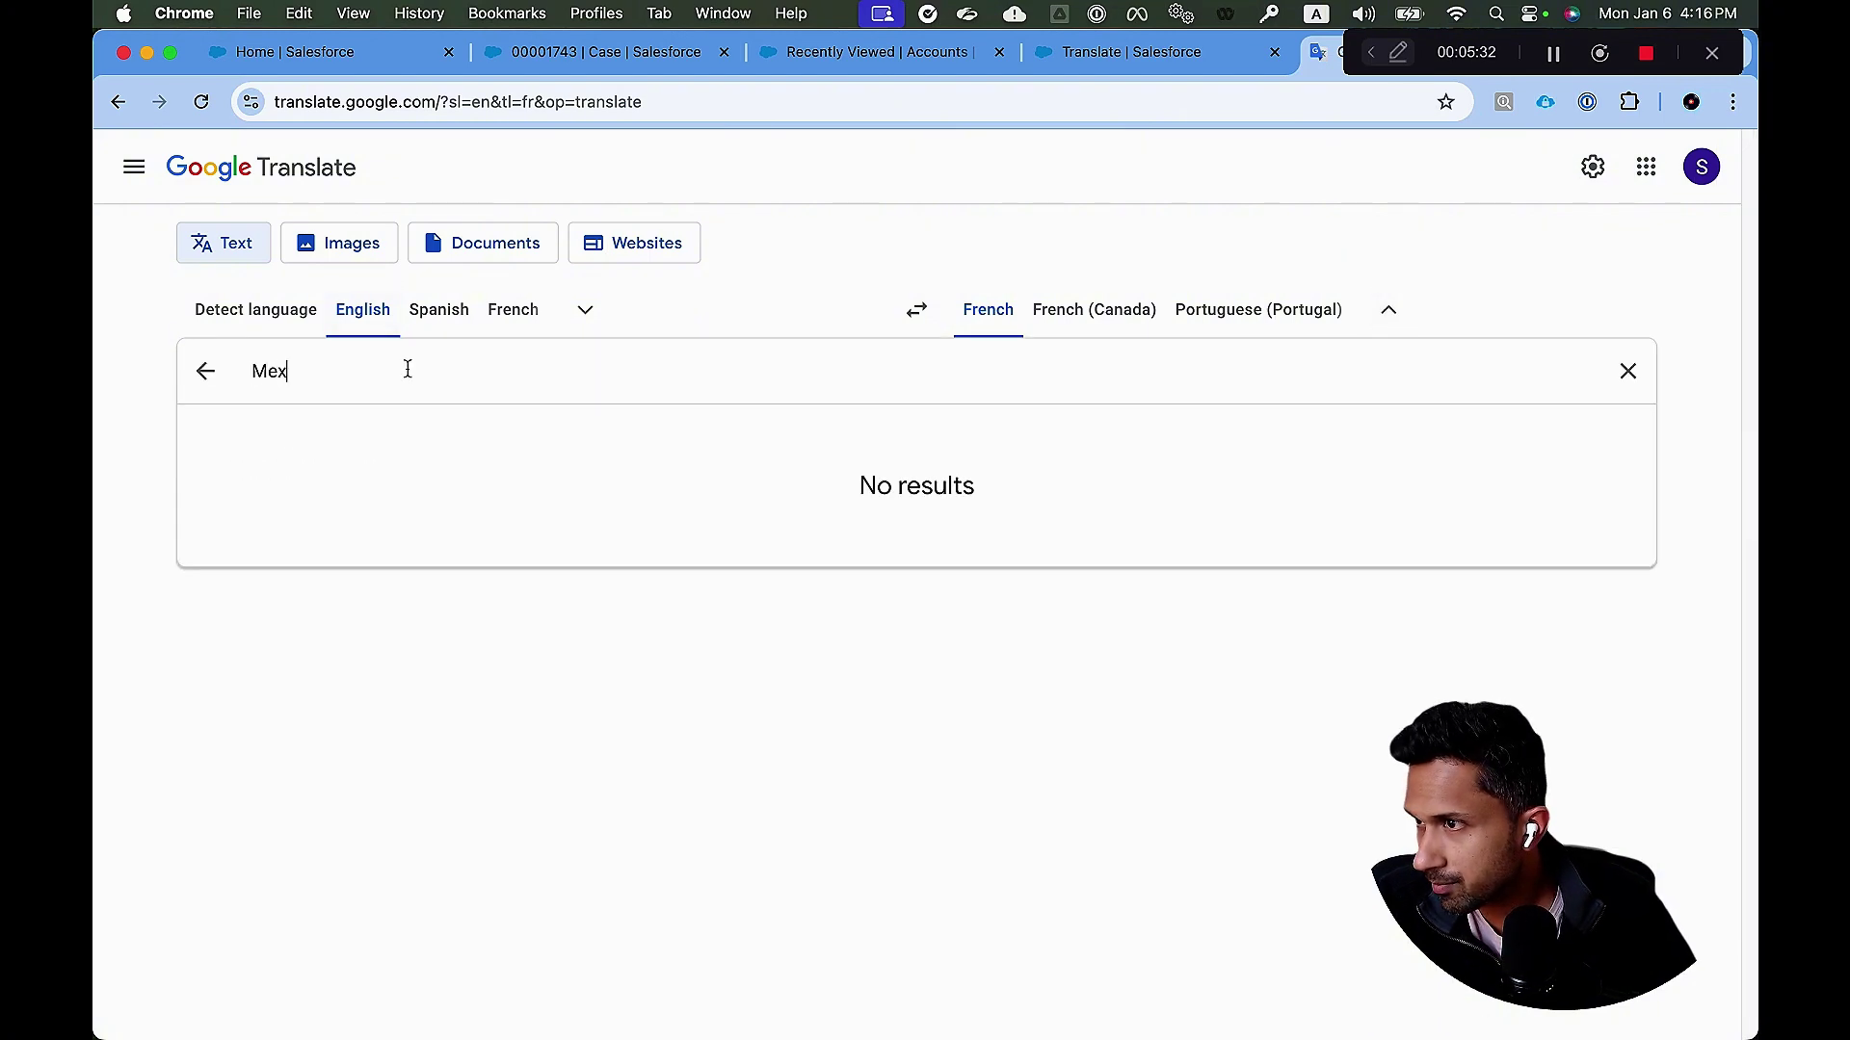
key("BackSpace")
key("BackSpace")
key("BackSpace")
type("Spani")
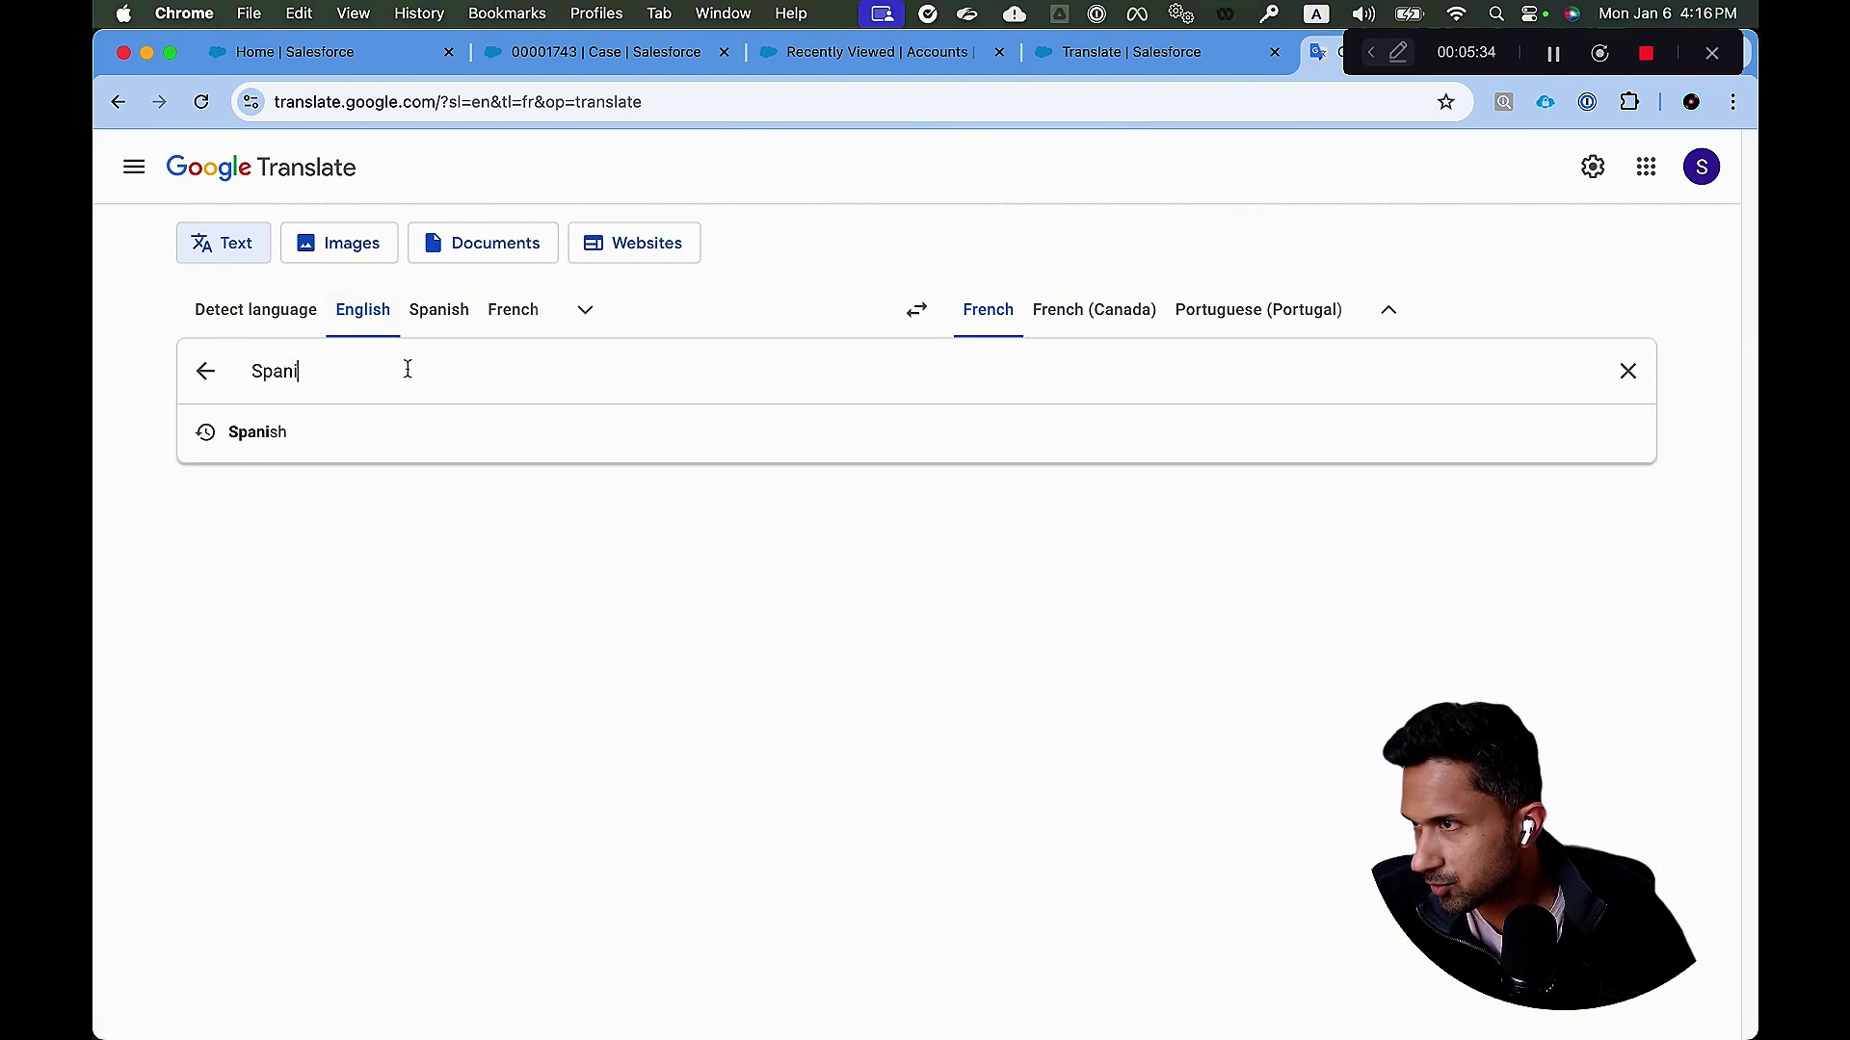
left_click(407, 431)
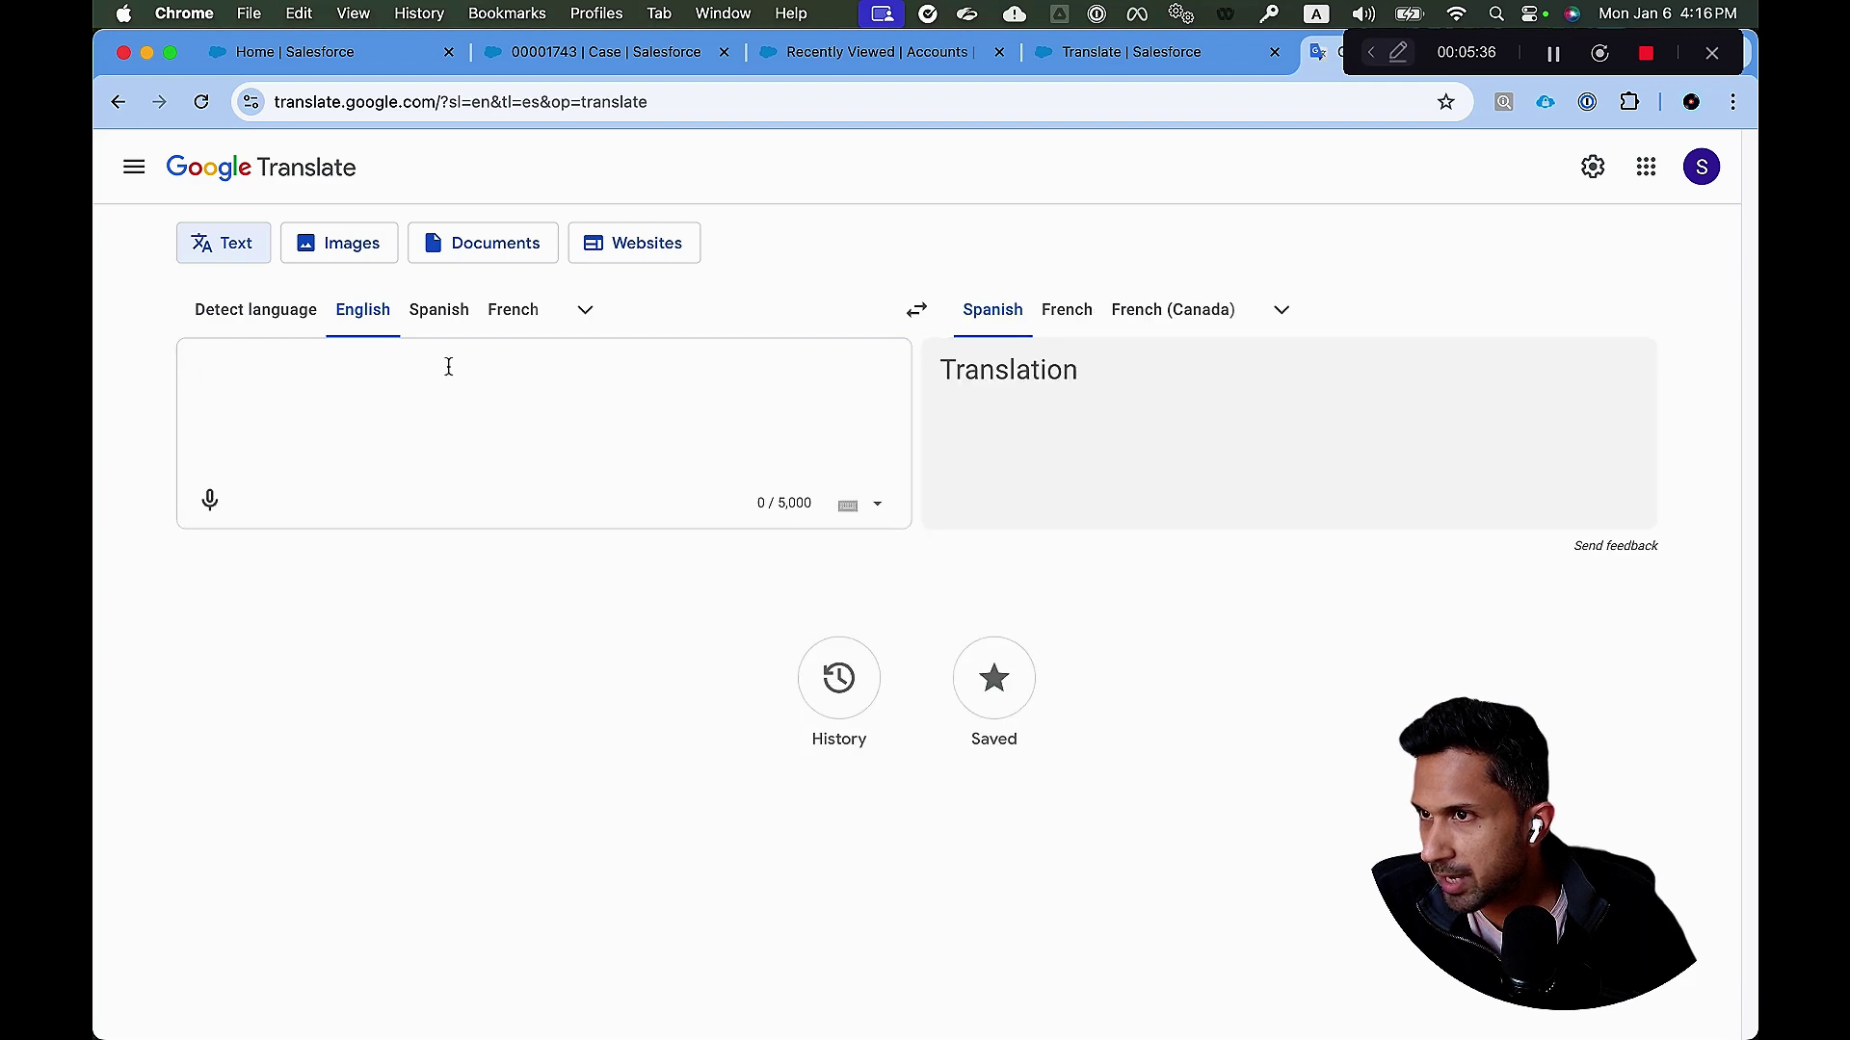
Enter 'Last Year Revenue' as source text to get 'Ingresos del año pasado'.
left_click(1132, 53)
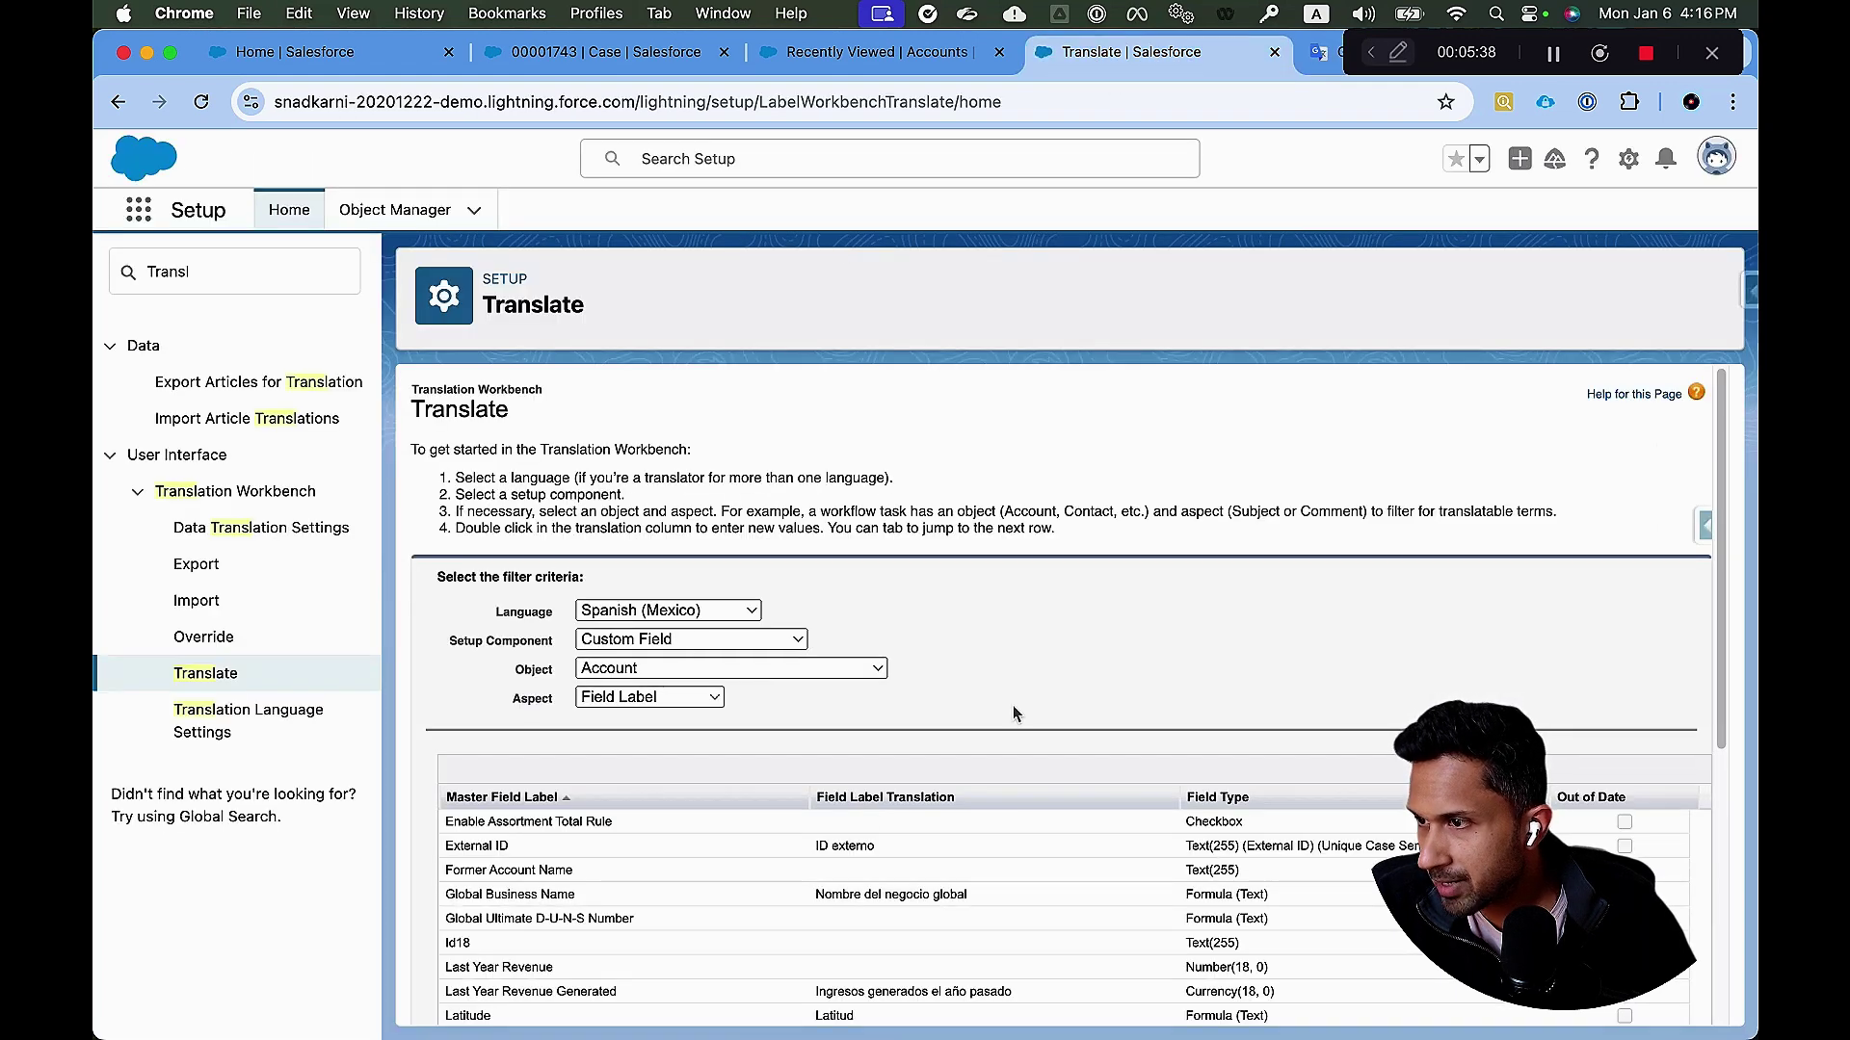
scroll(713, 873, "down", 2)
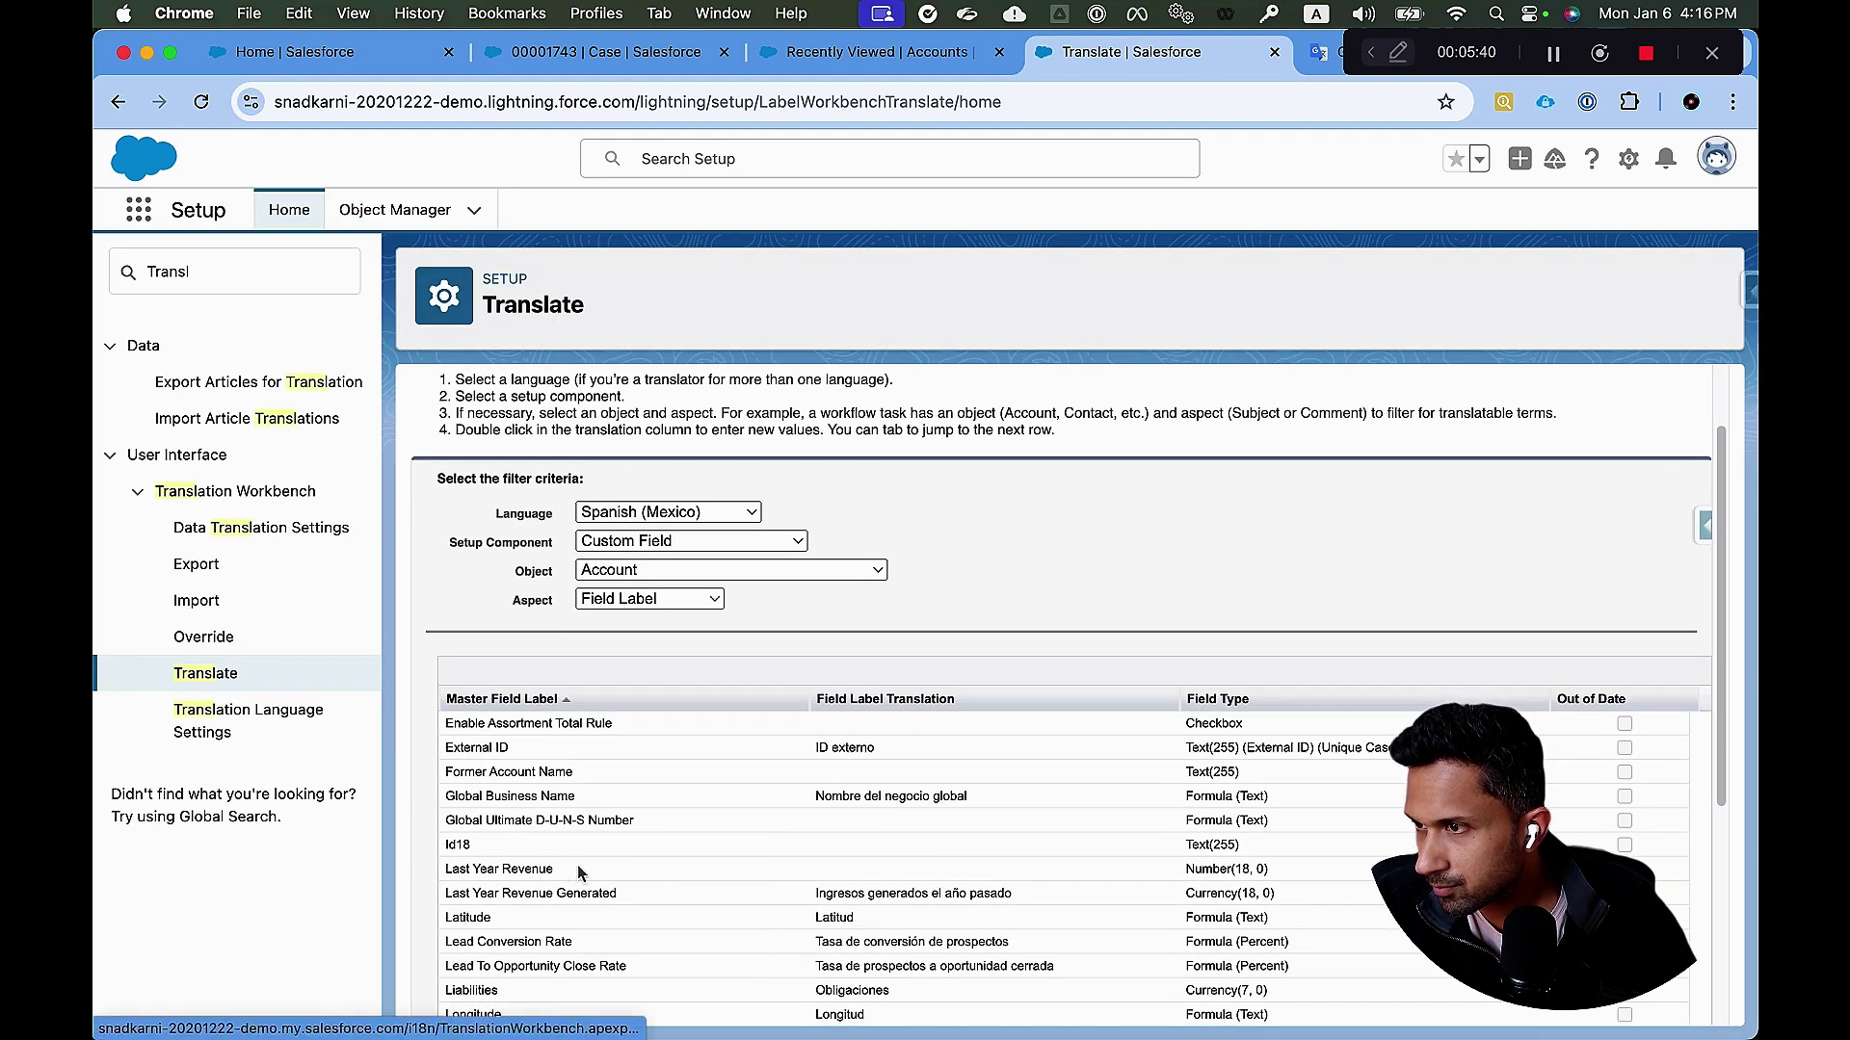
left_click(1322, 60)
type("Last Year REven")
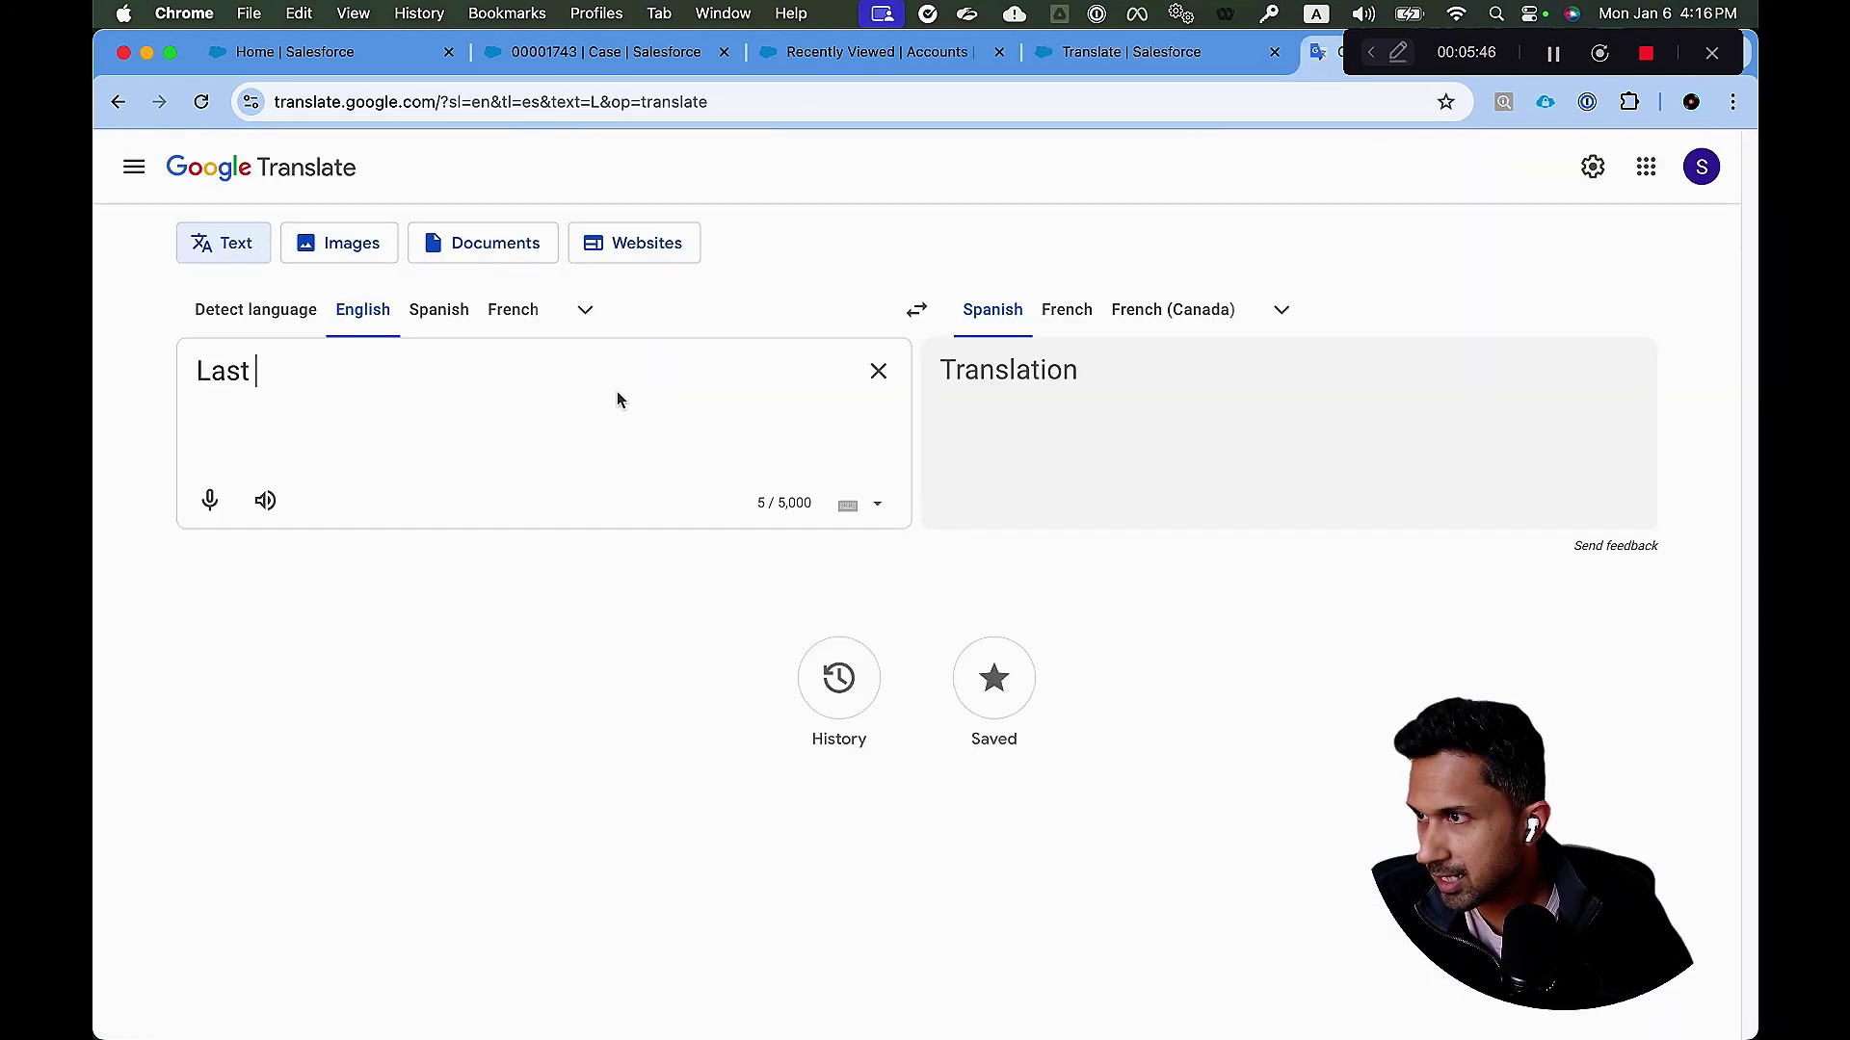
key("BackSpace")
key("BackSpace")
key("BackSpace")
key("BackSpace")
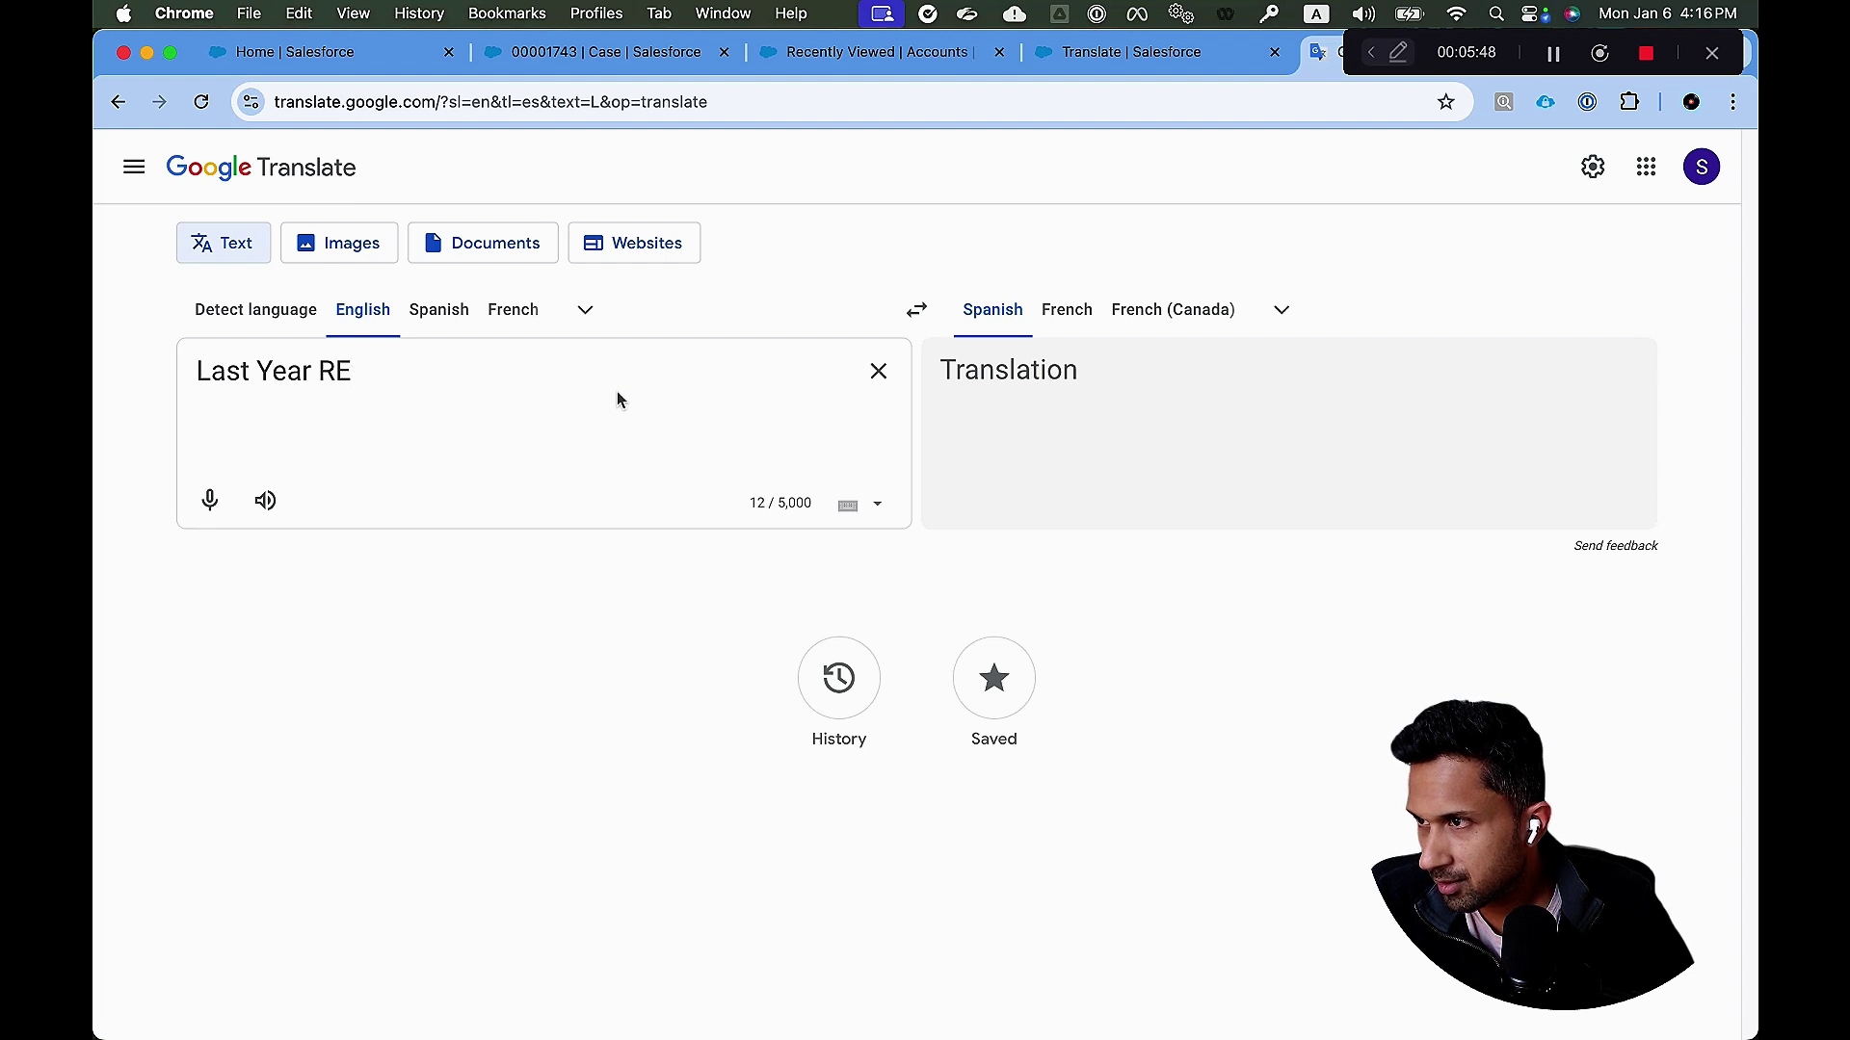
type("evenue")
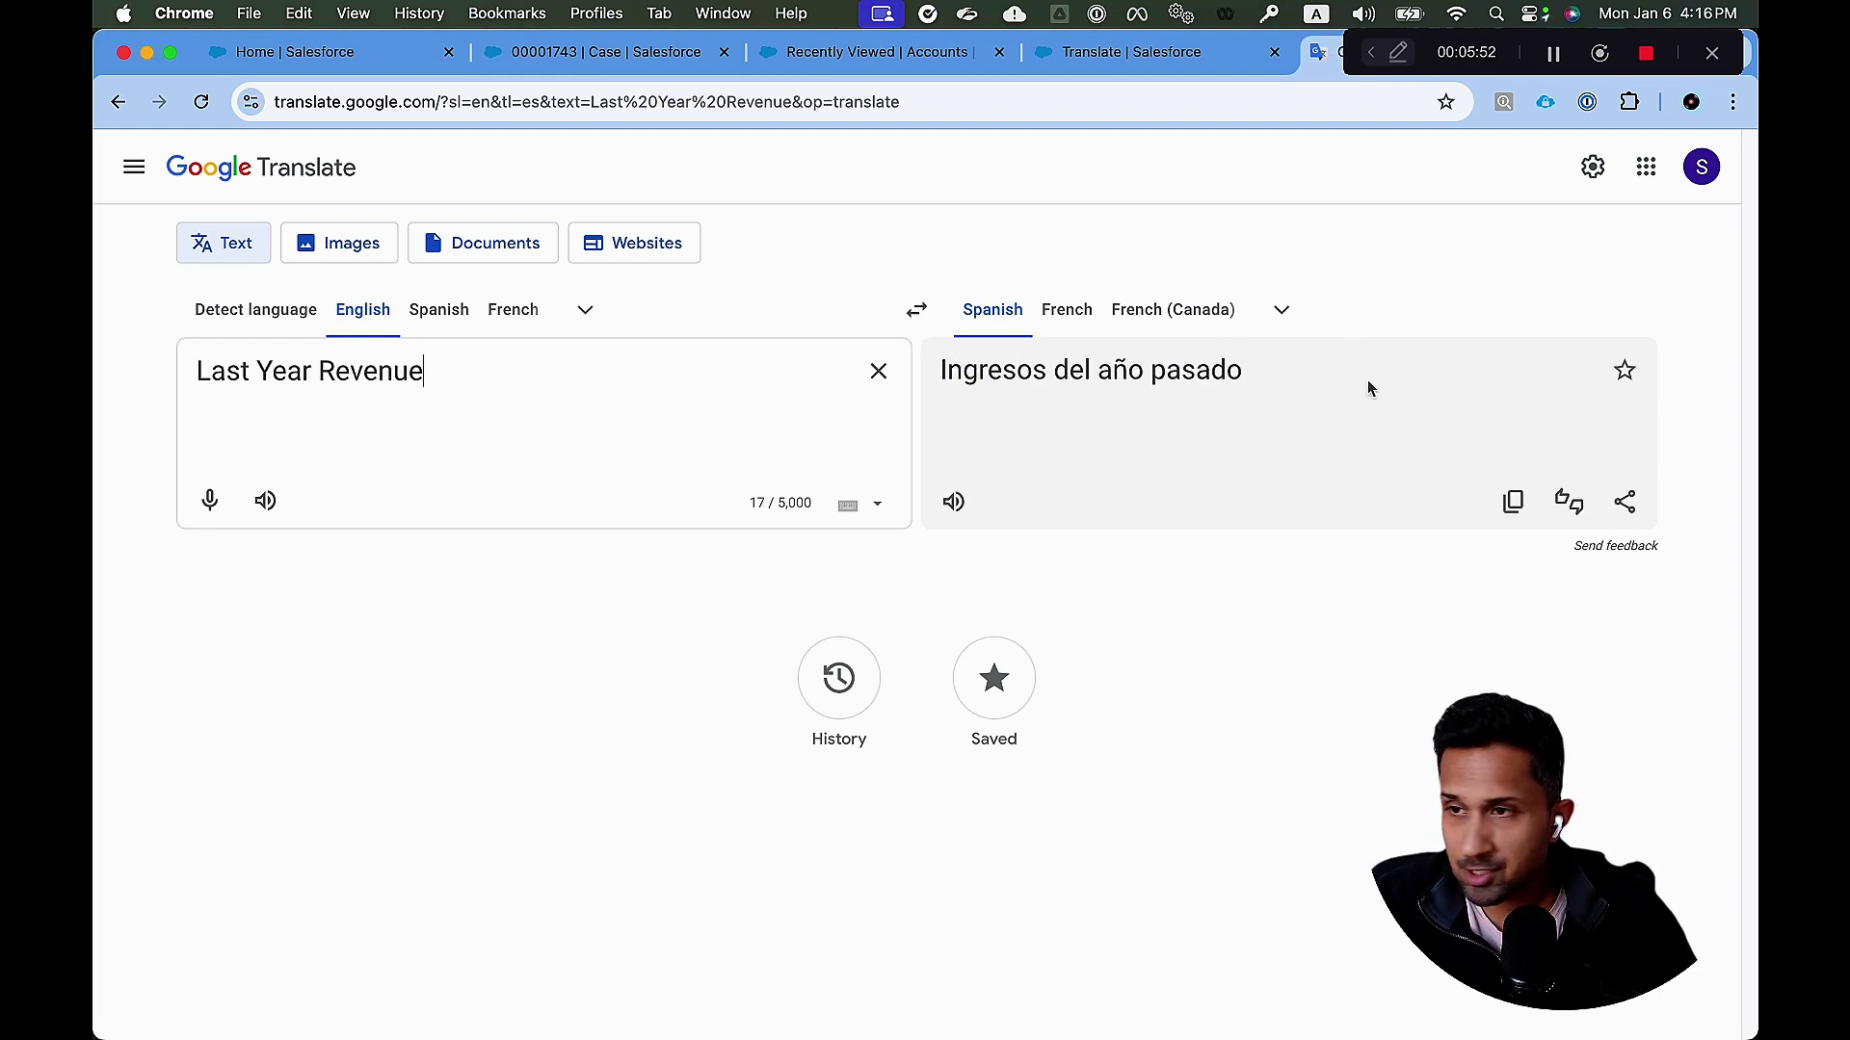
Paste 'Ingresos del año pasado' into the Last Year Revenue translation cell and save.
left_click(1497, 513)
left_click(1132, 53)
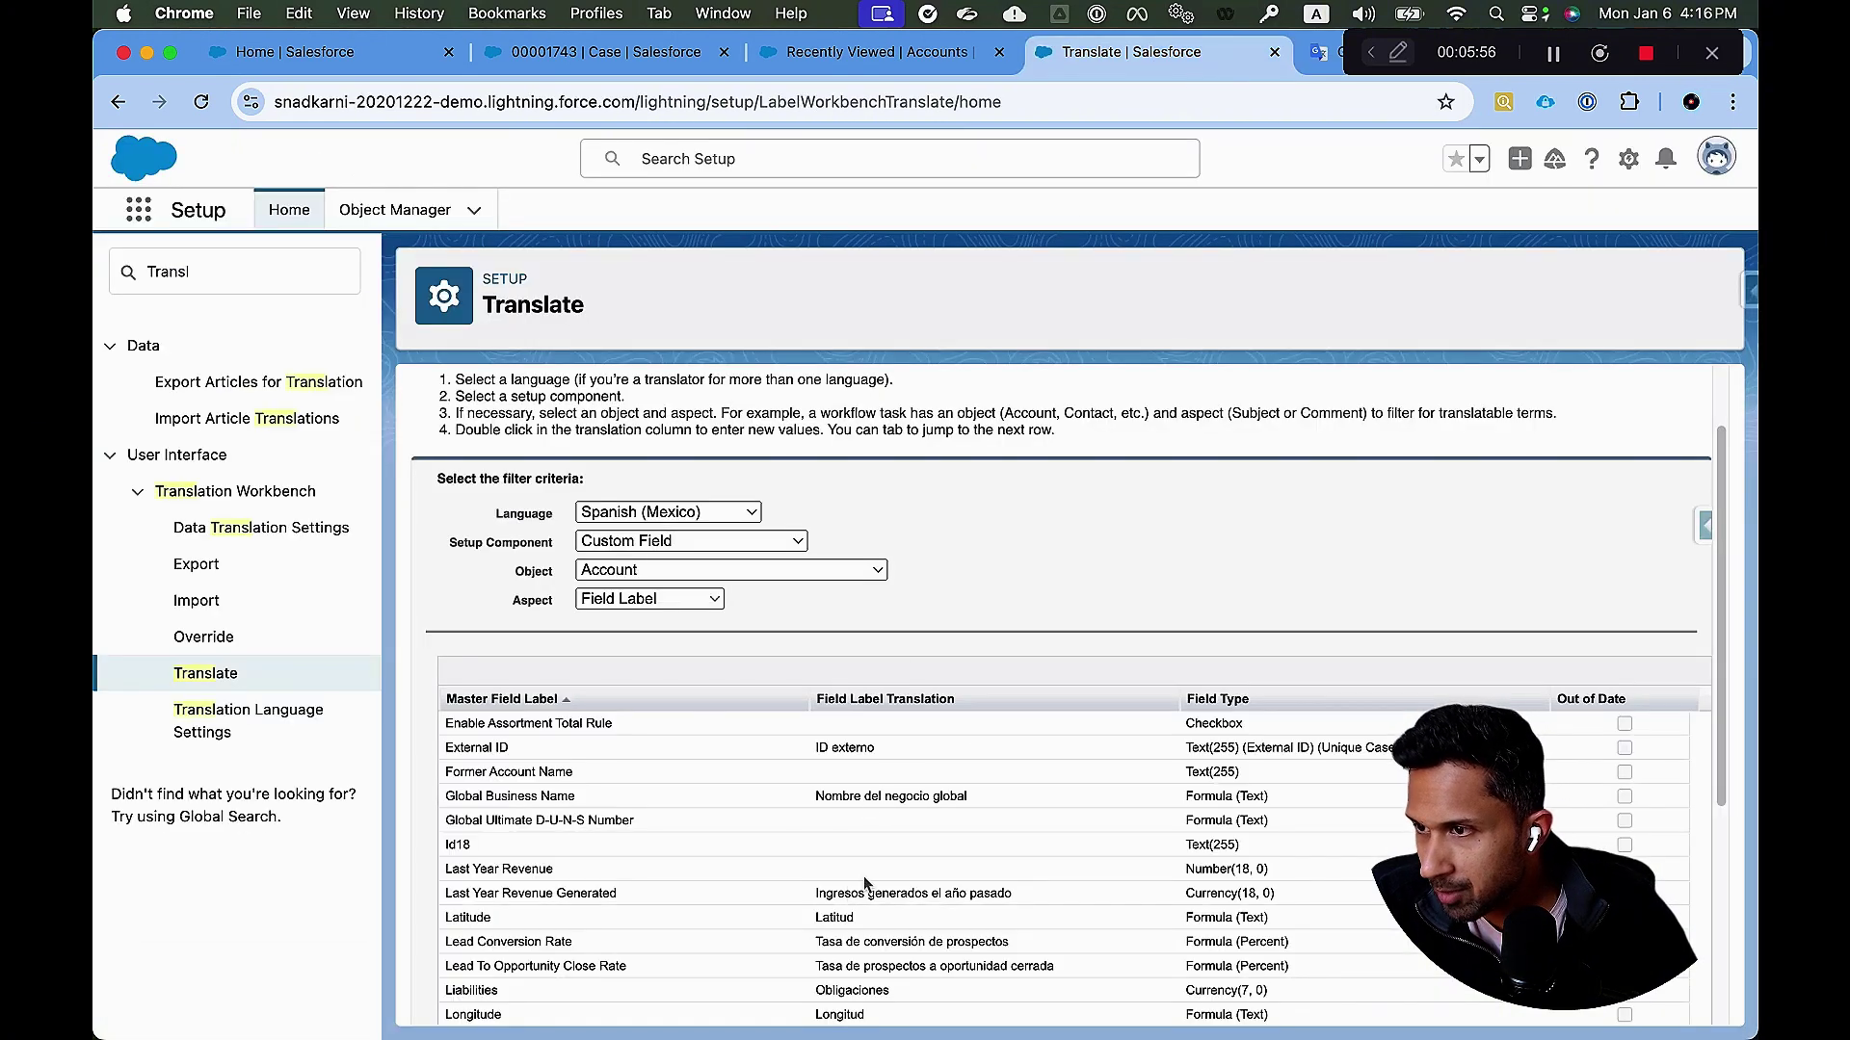
double_click(875, 871)
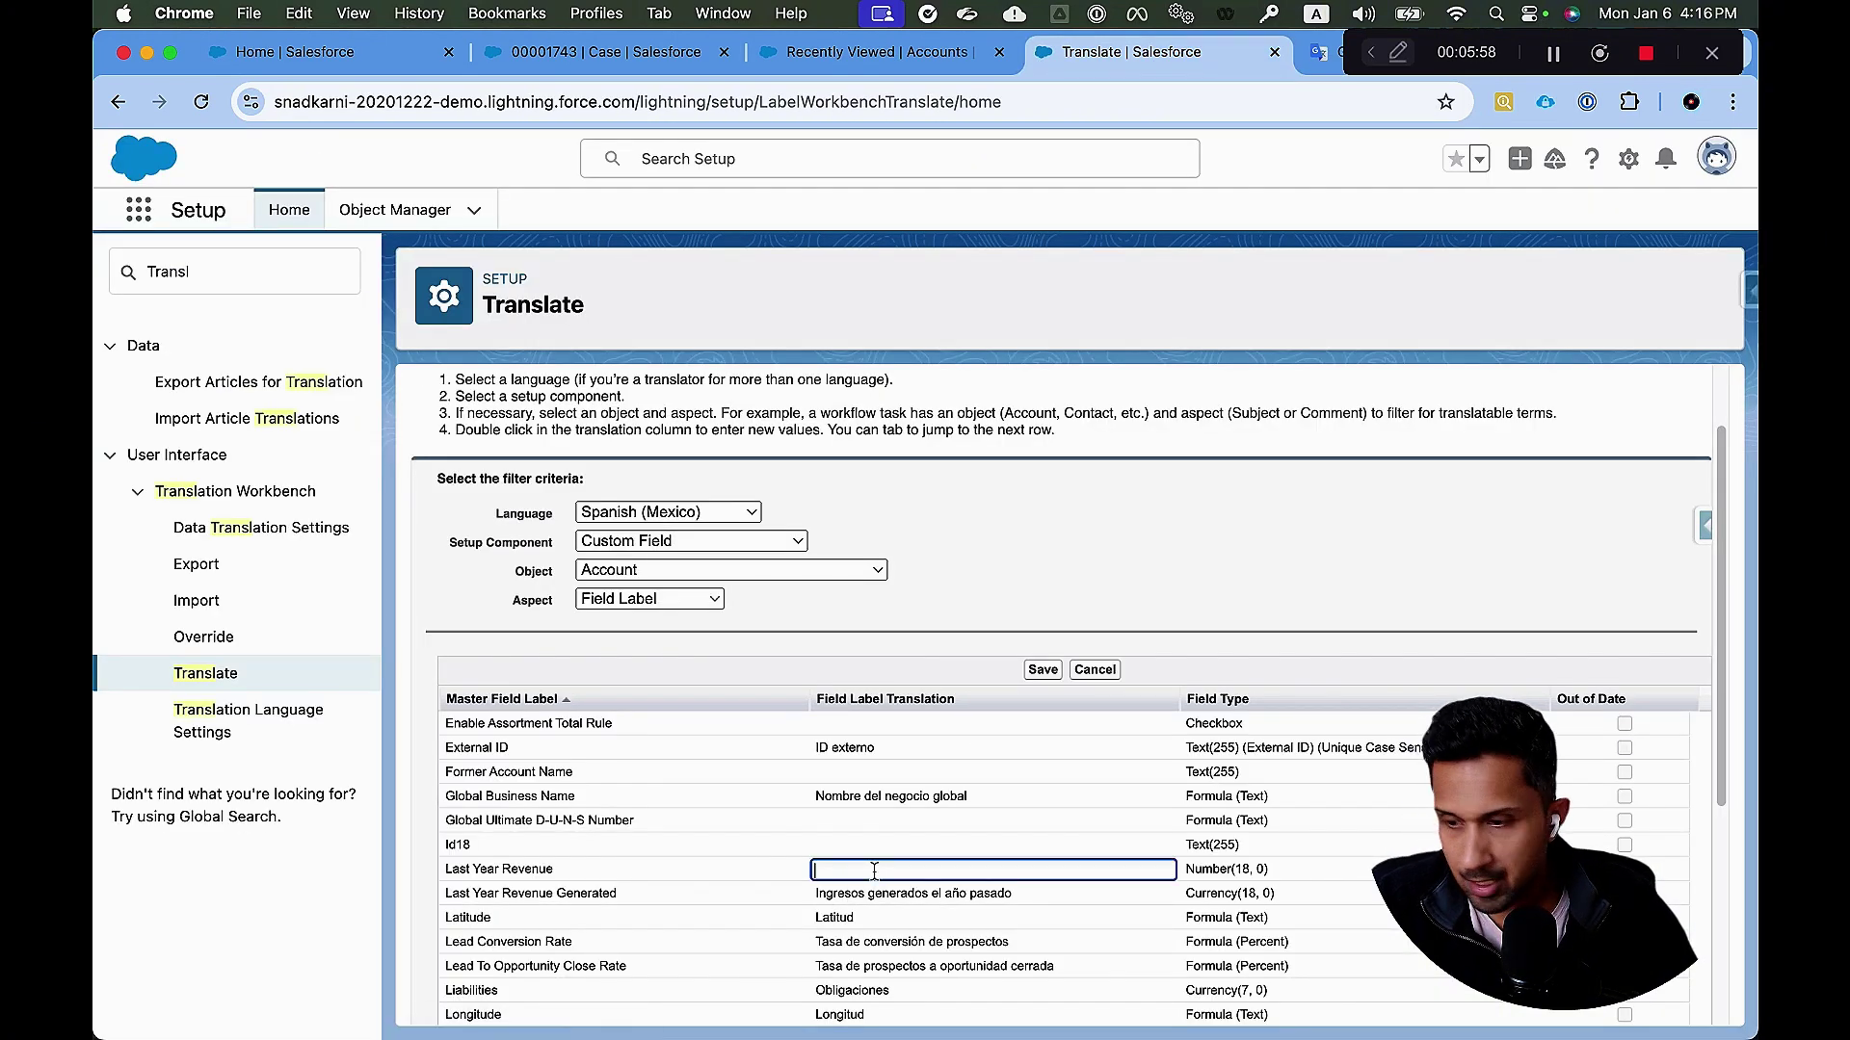
key("super+v")
left_click(1024, 628)
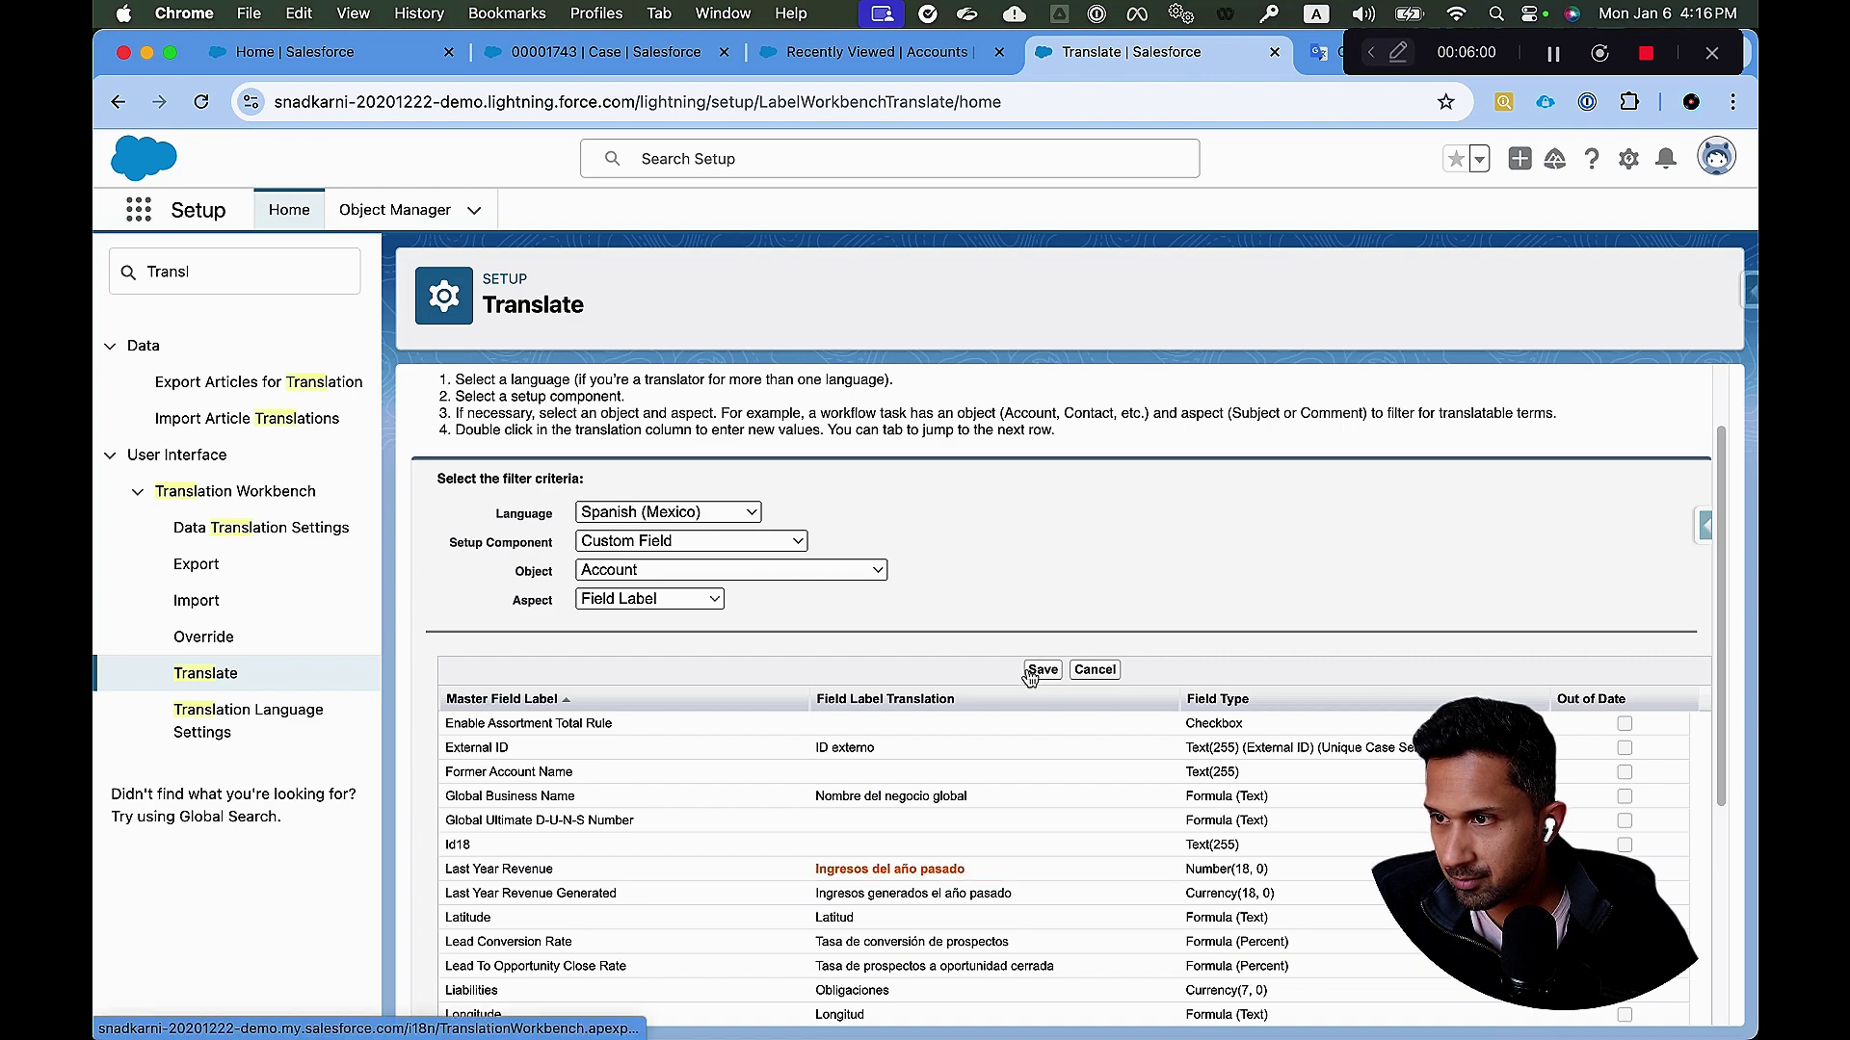
left_click(1041, 670)
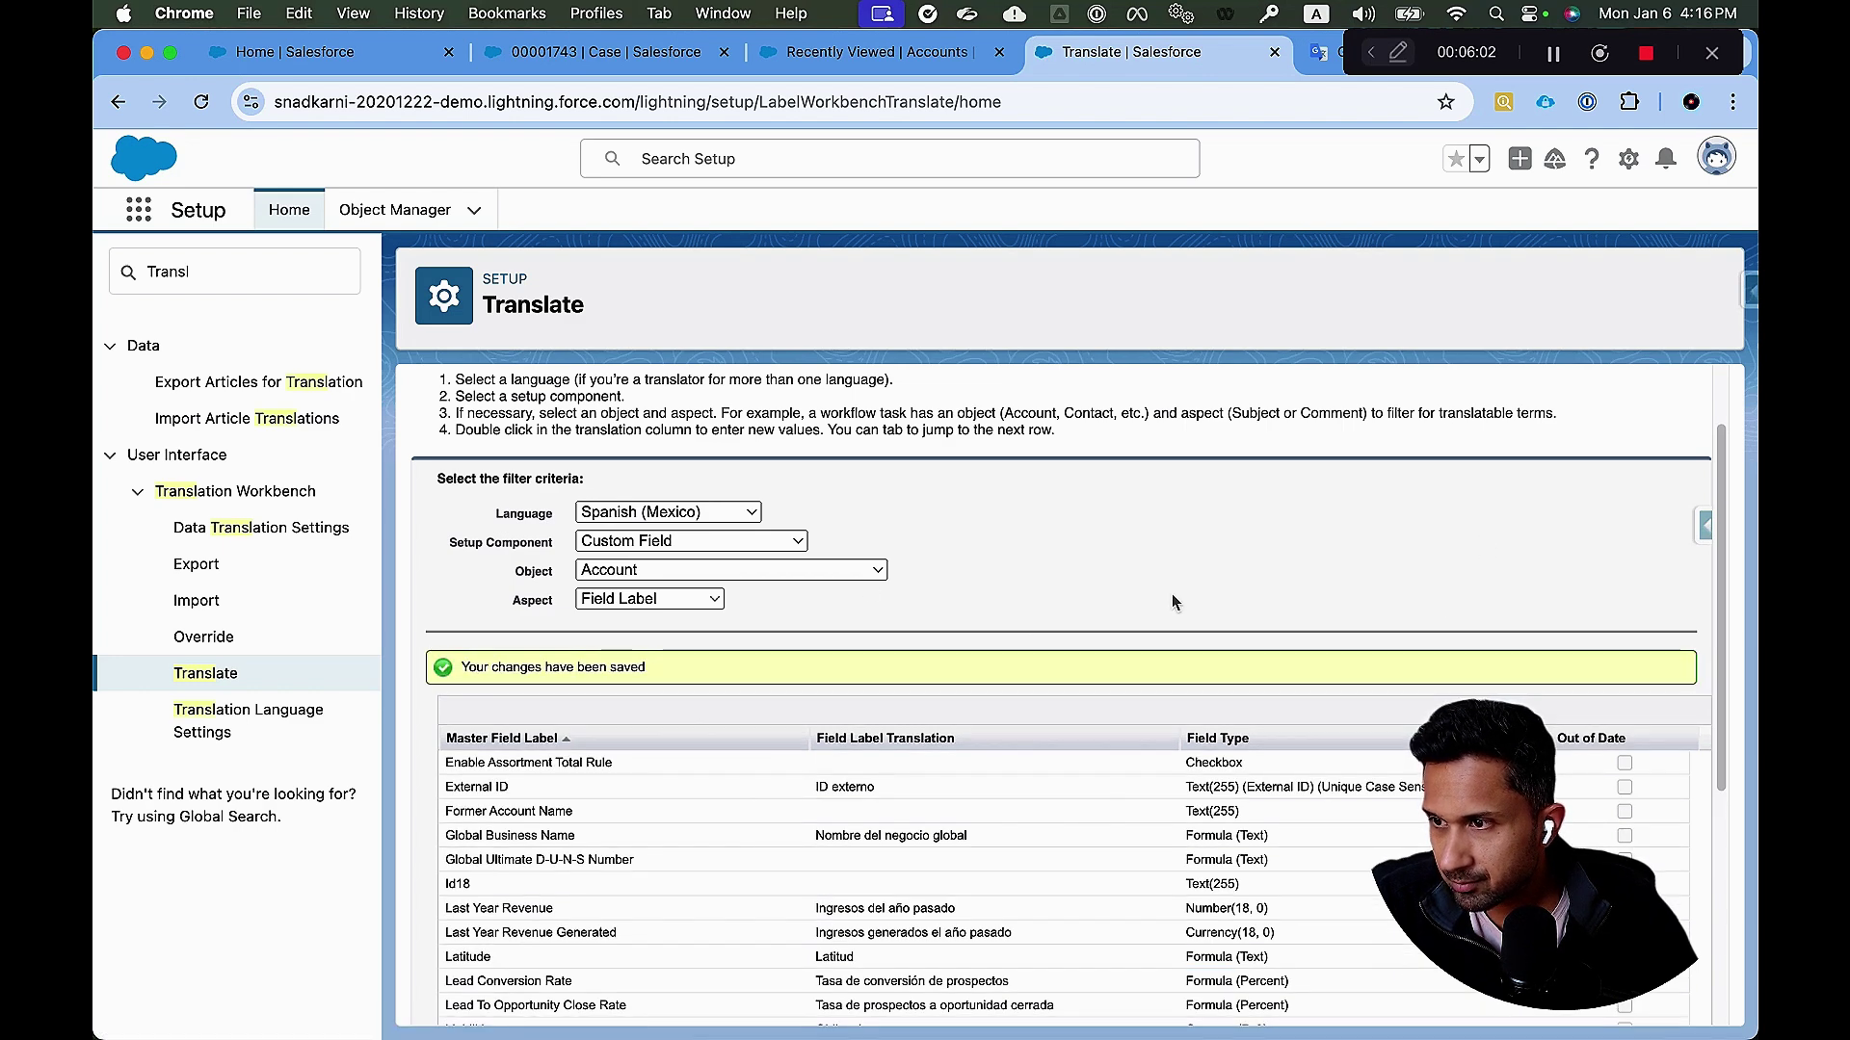
scroll(1171, 593, "down", 1)
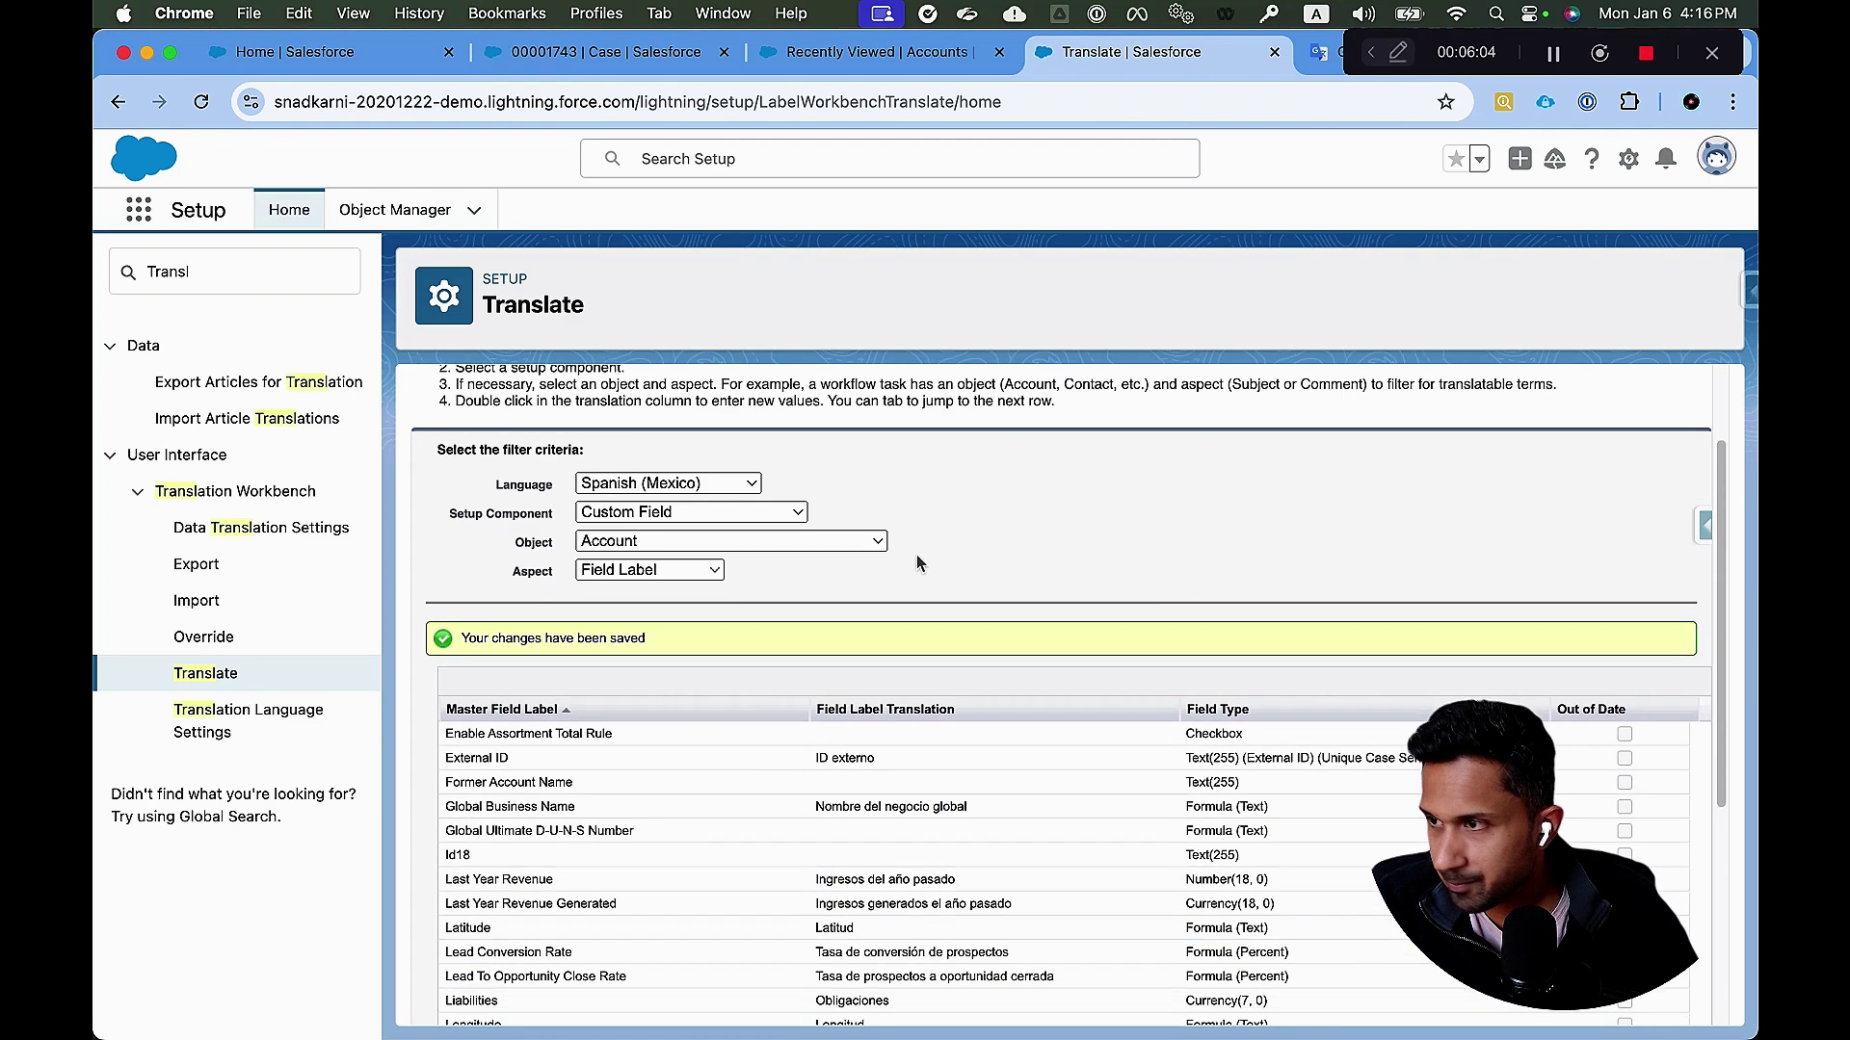
Open the Account object's Account page layout for editing in Object Manager.
left_click(381, 214)
left_click(1321, 294)
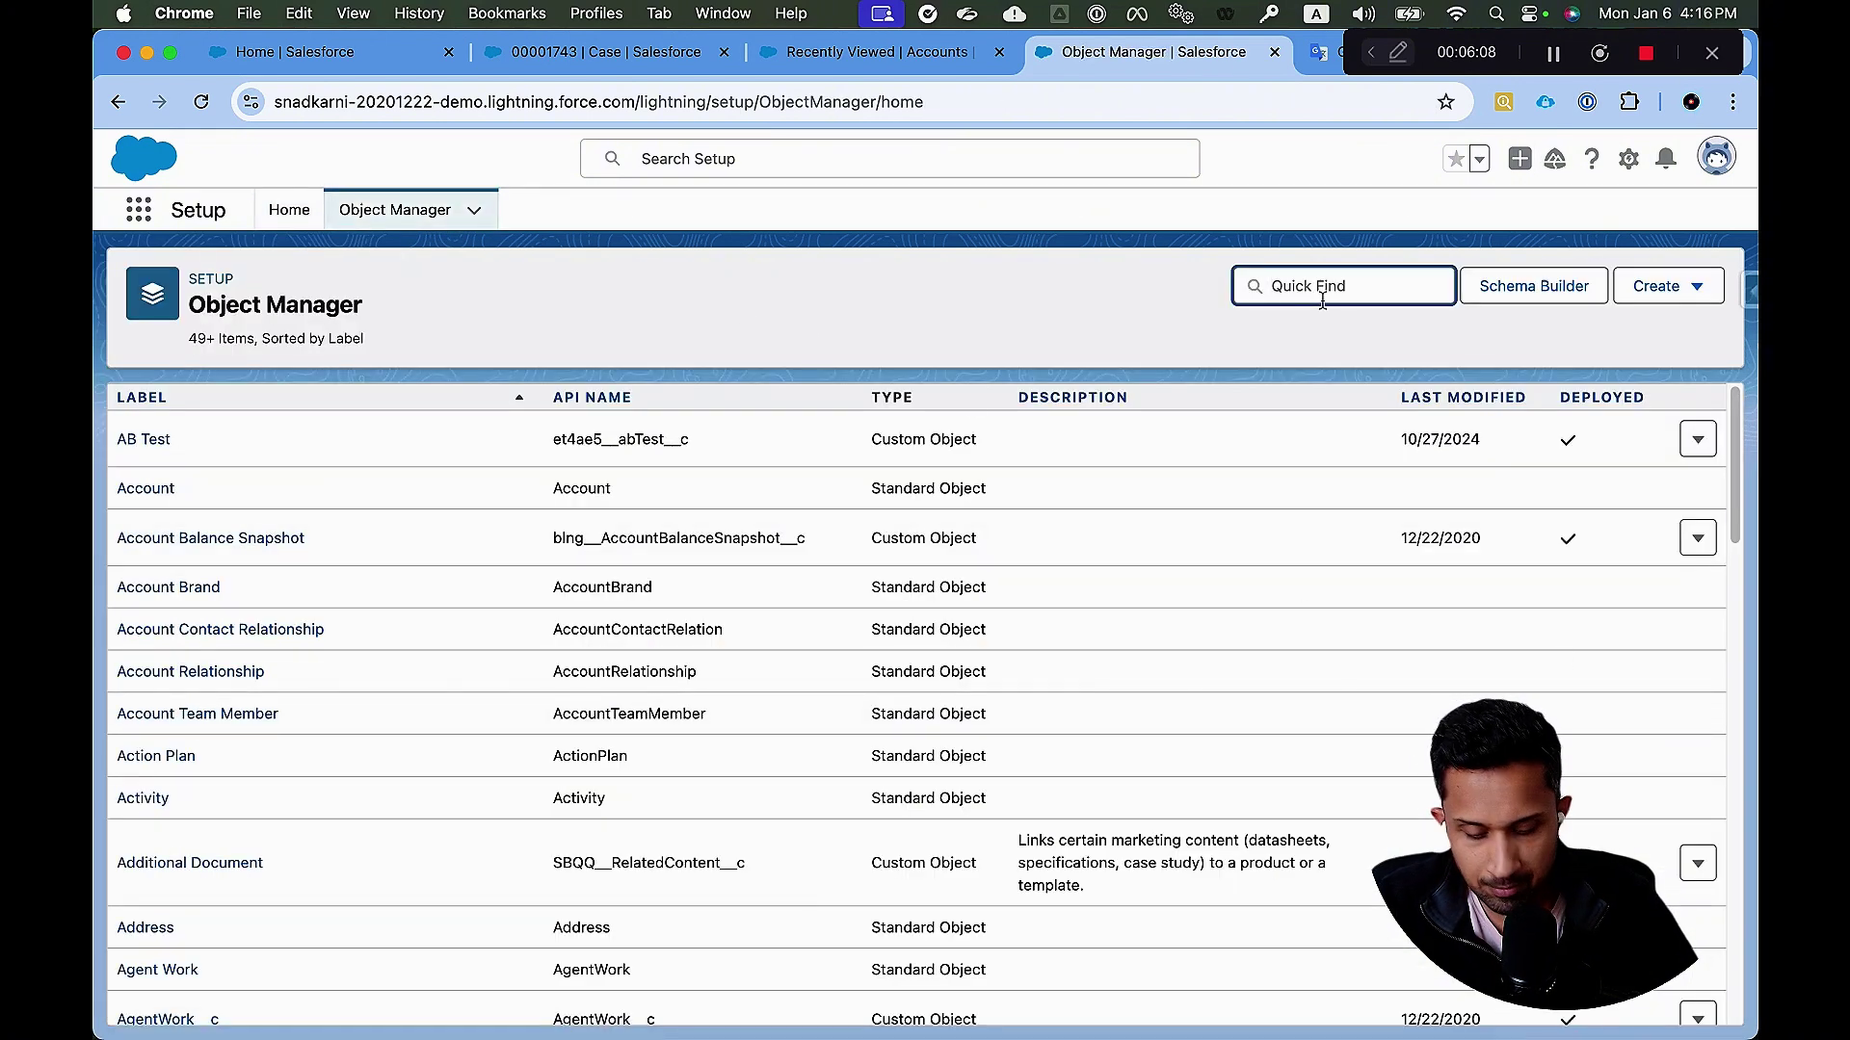
type("Account")
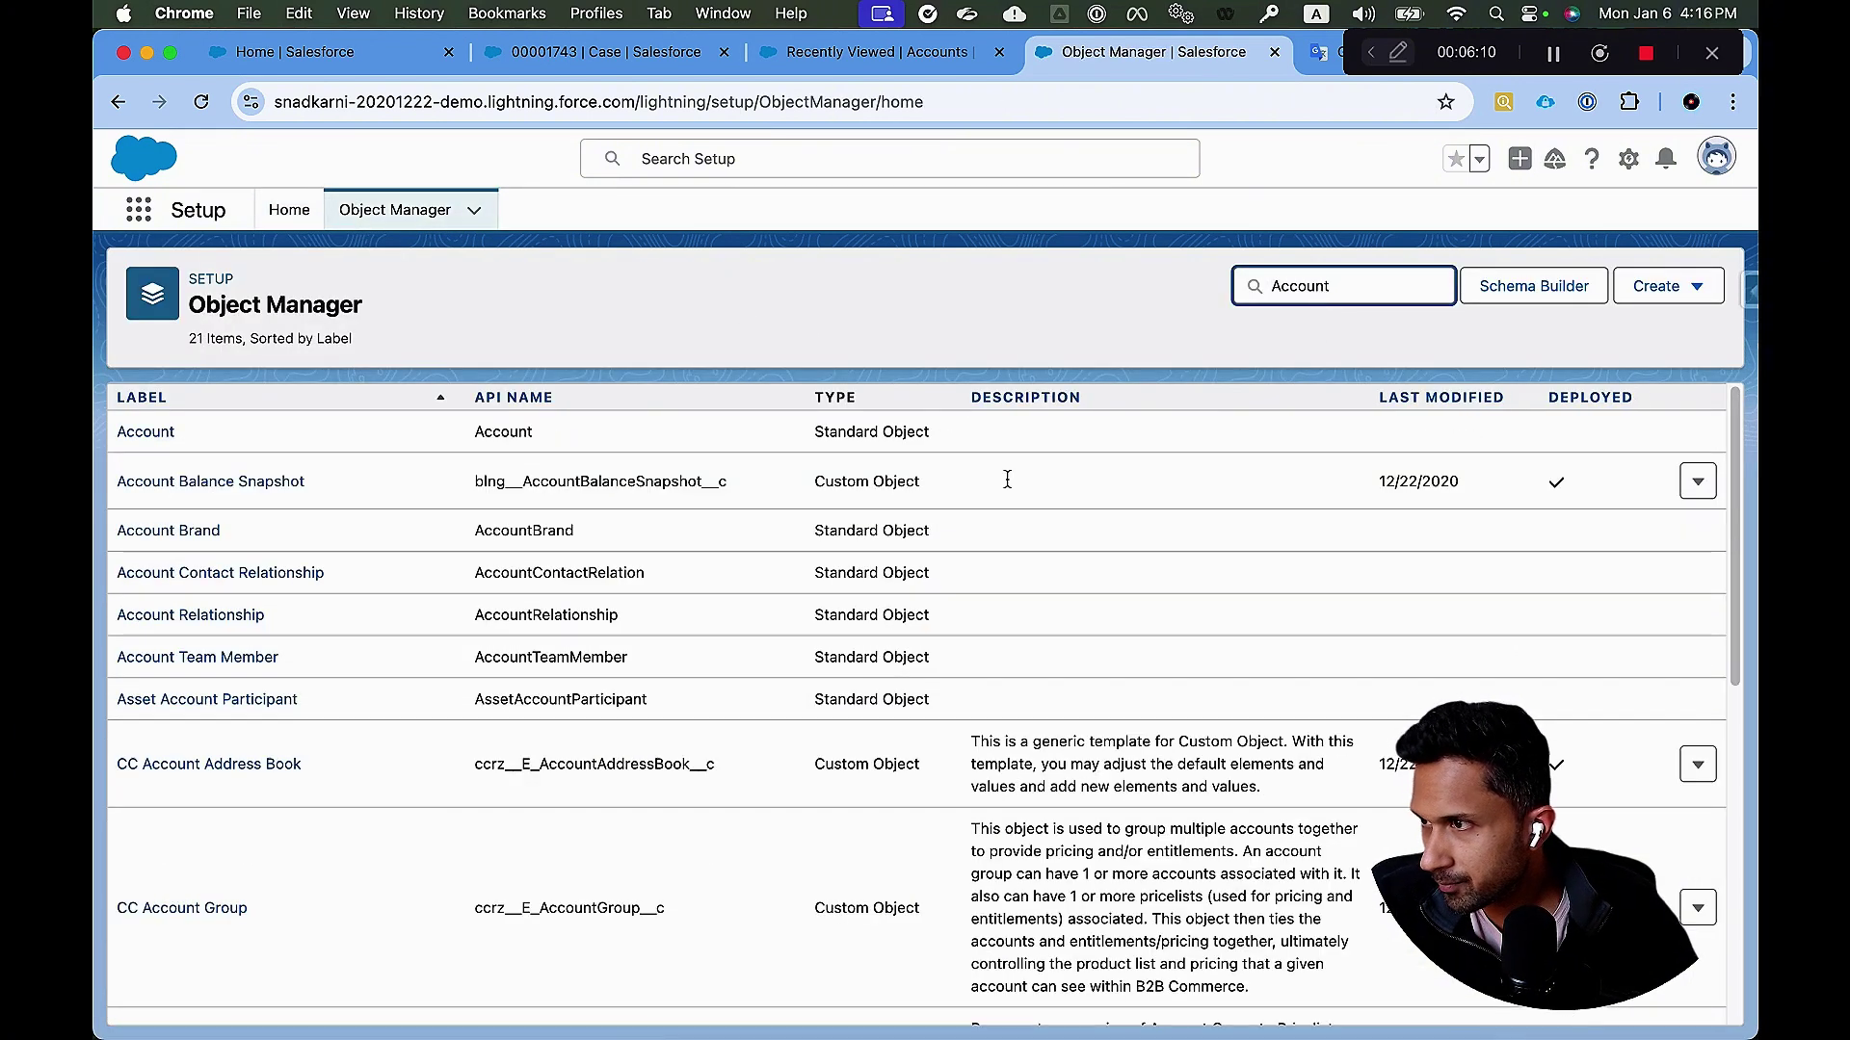
left_click(145, 432)
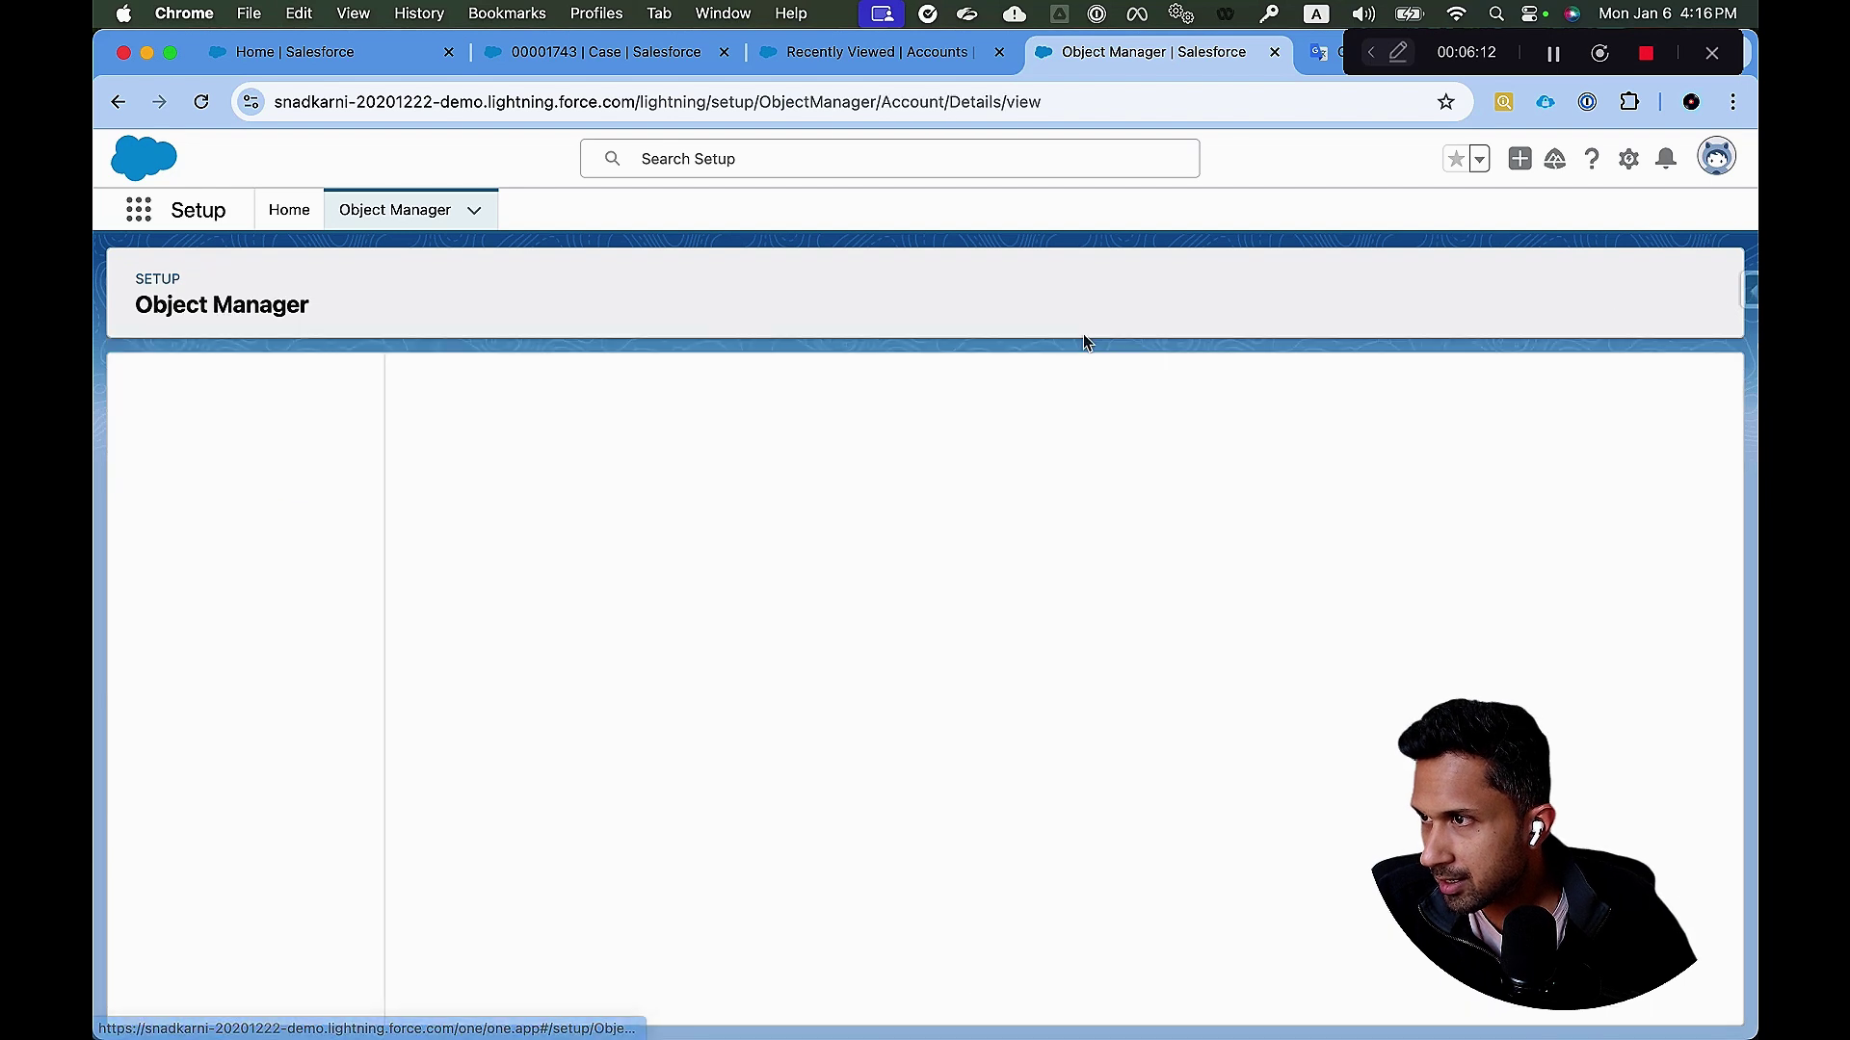
left_click(193, 479)
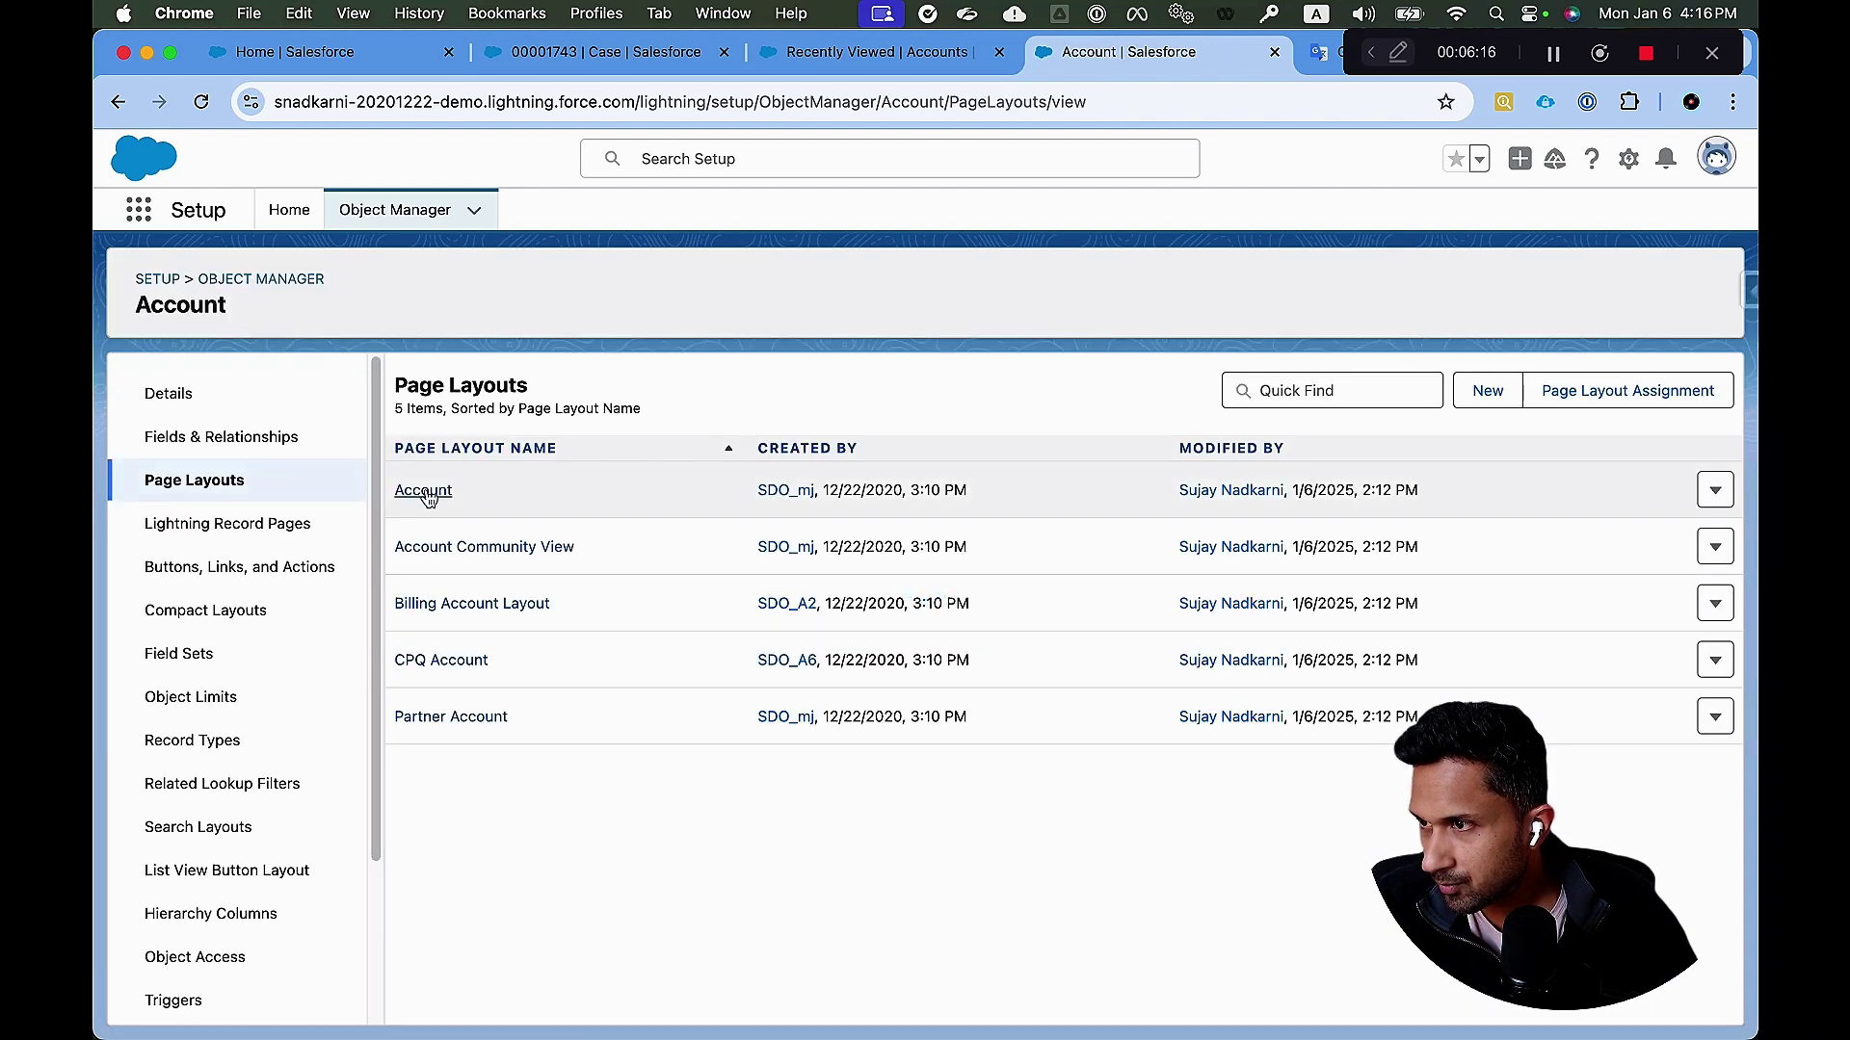
left_click(424, 492)
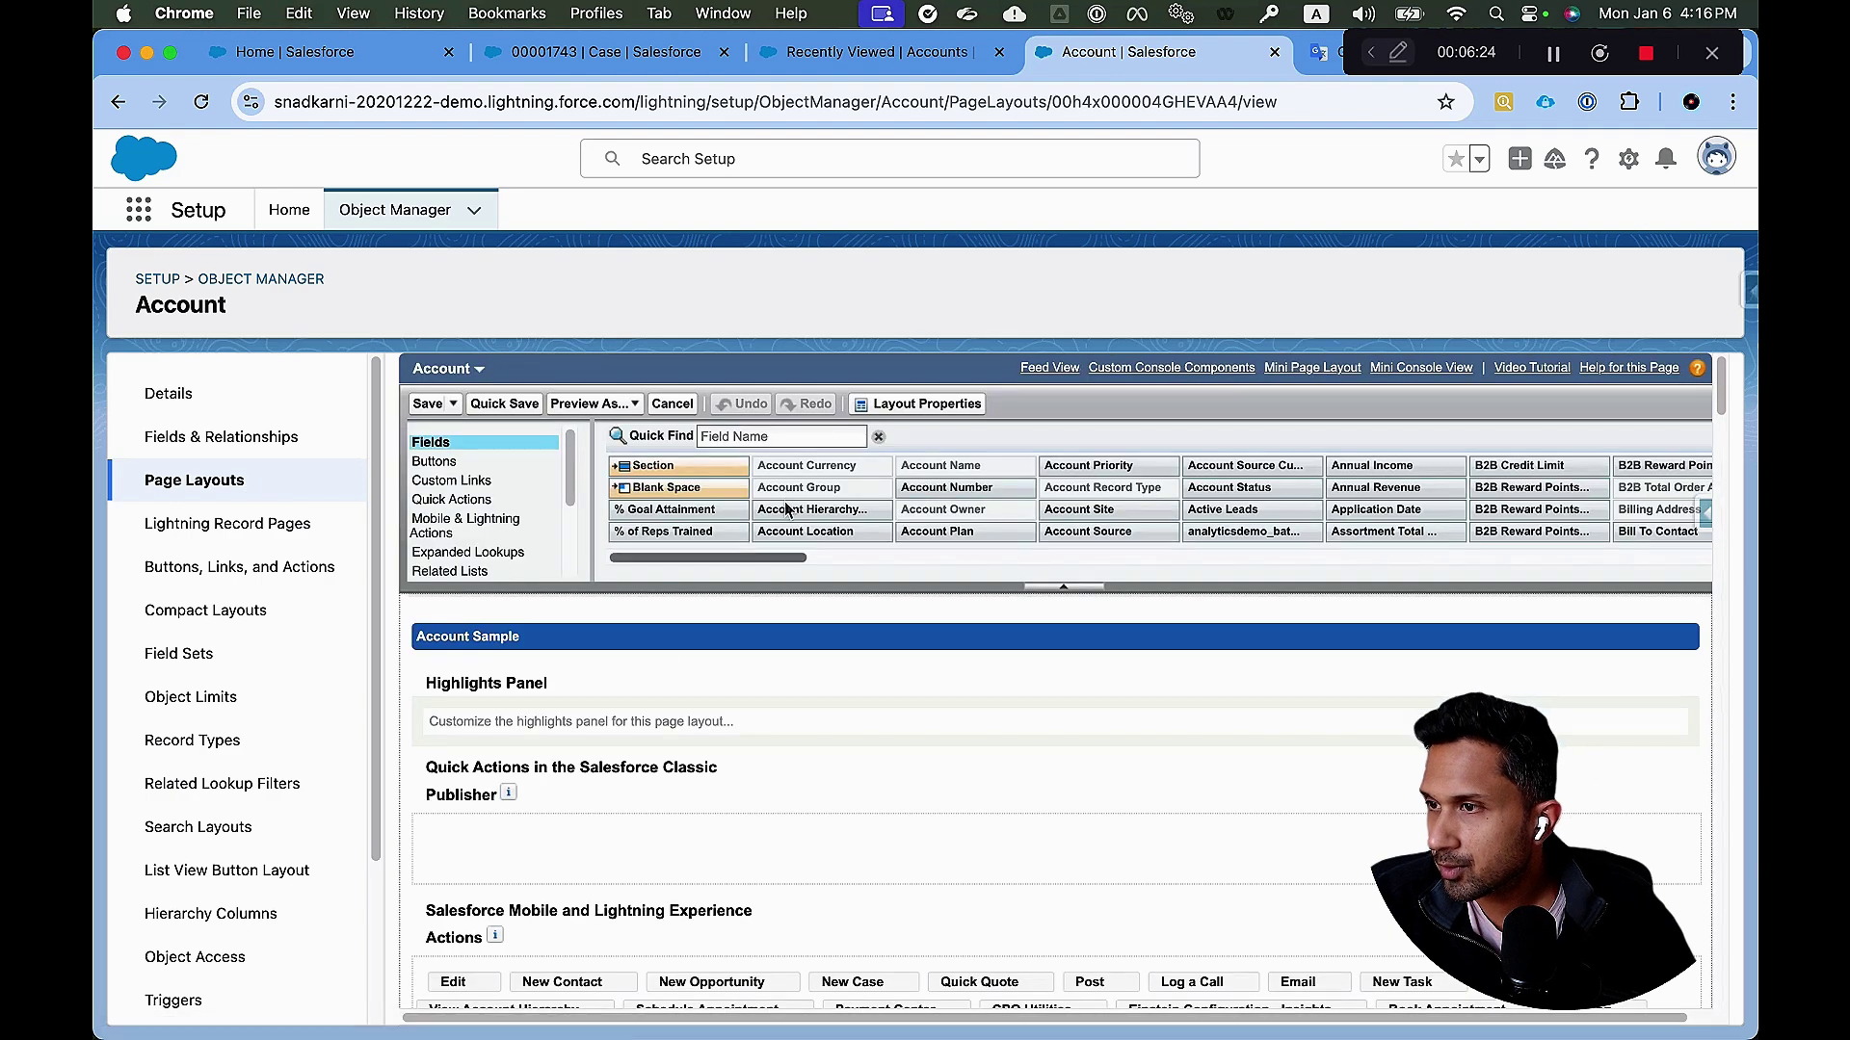
Filter fields by 'Last', drag Last Year Revenue to the top of Account Information, and save.
left_click(798, 442)
type("Last")
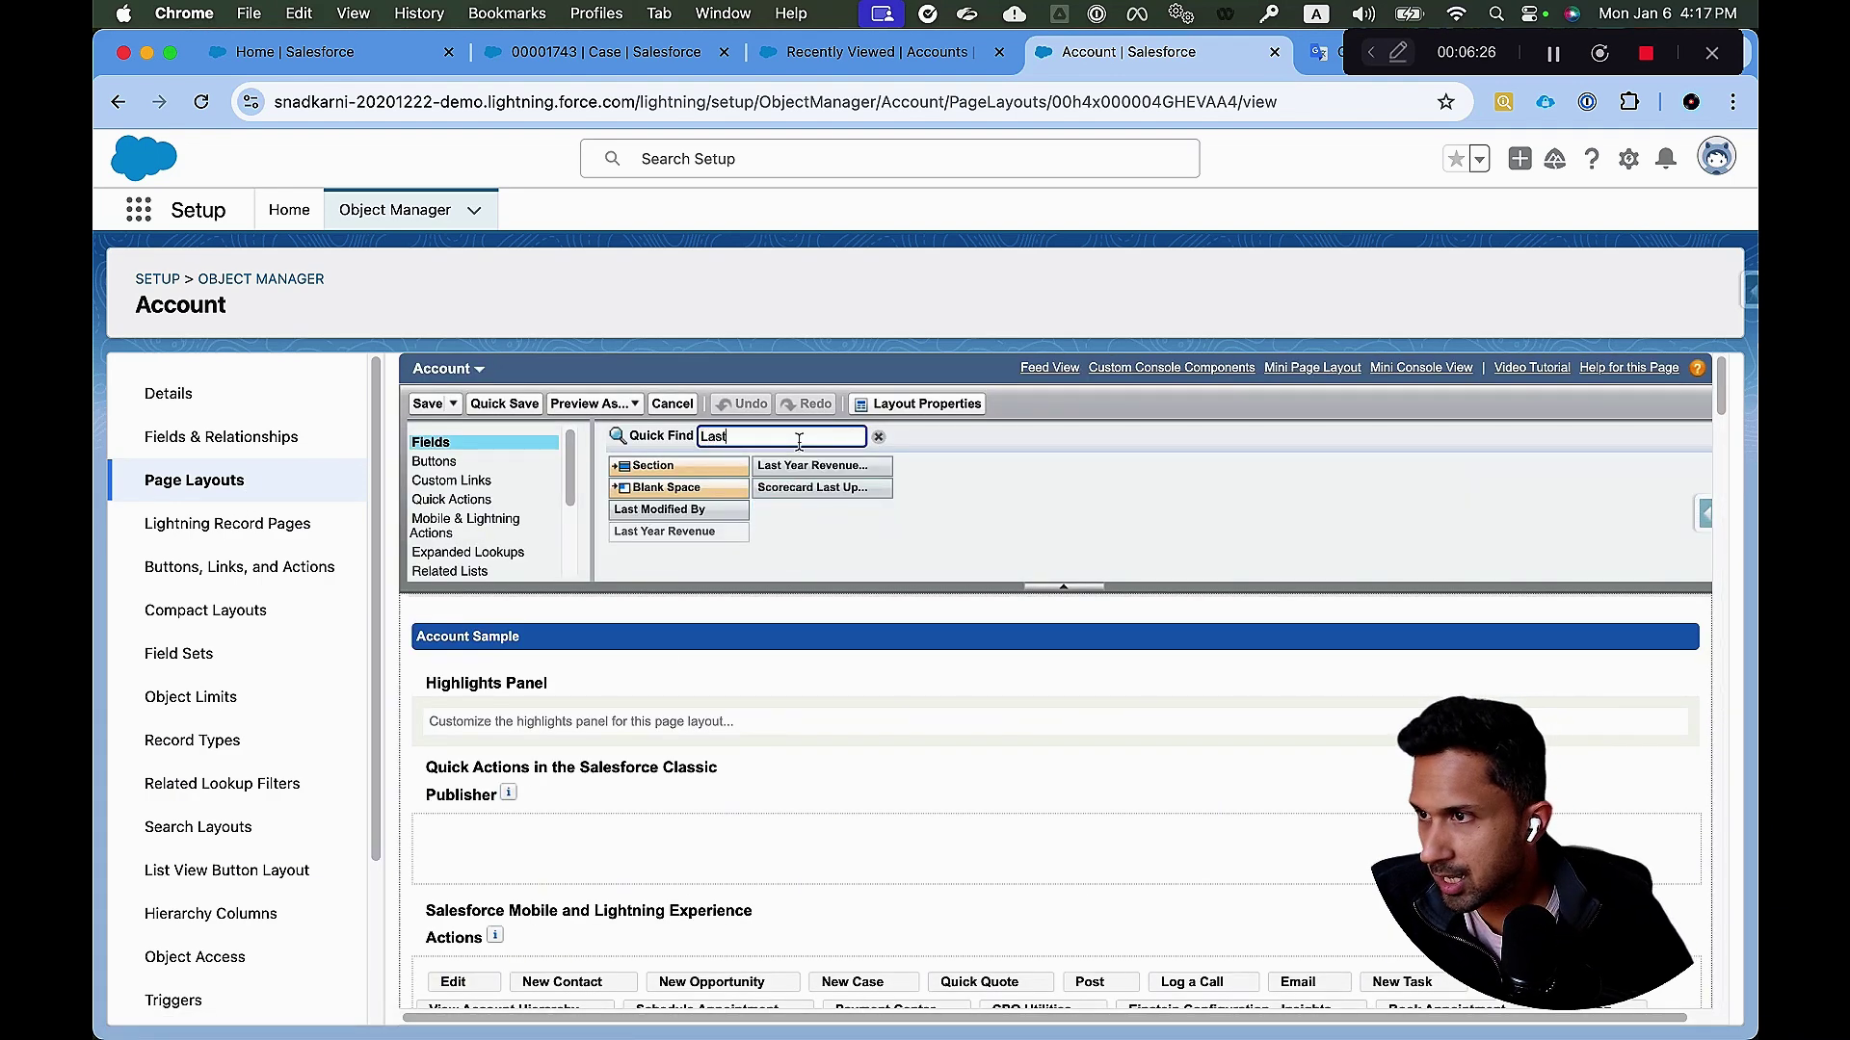
left_click(644, 532)
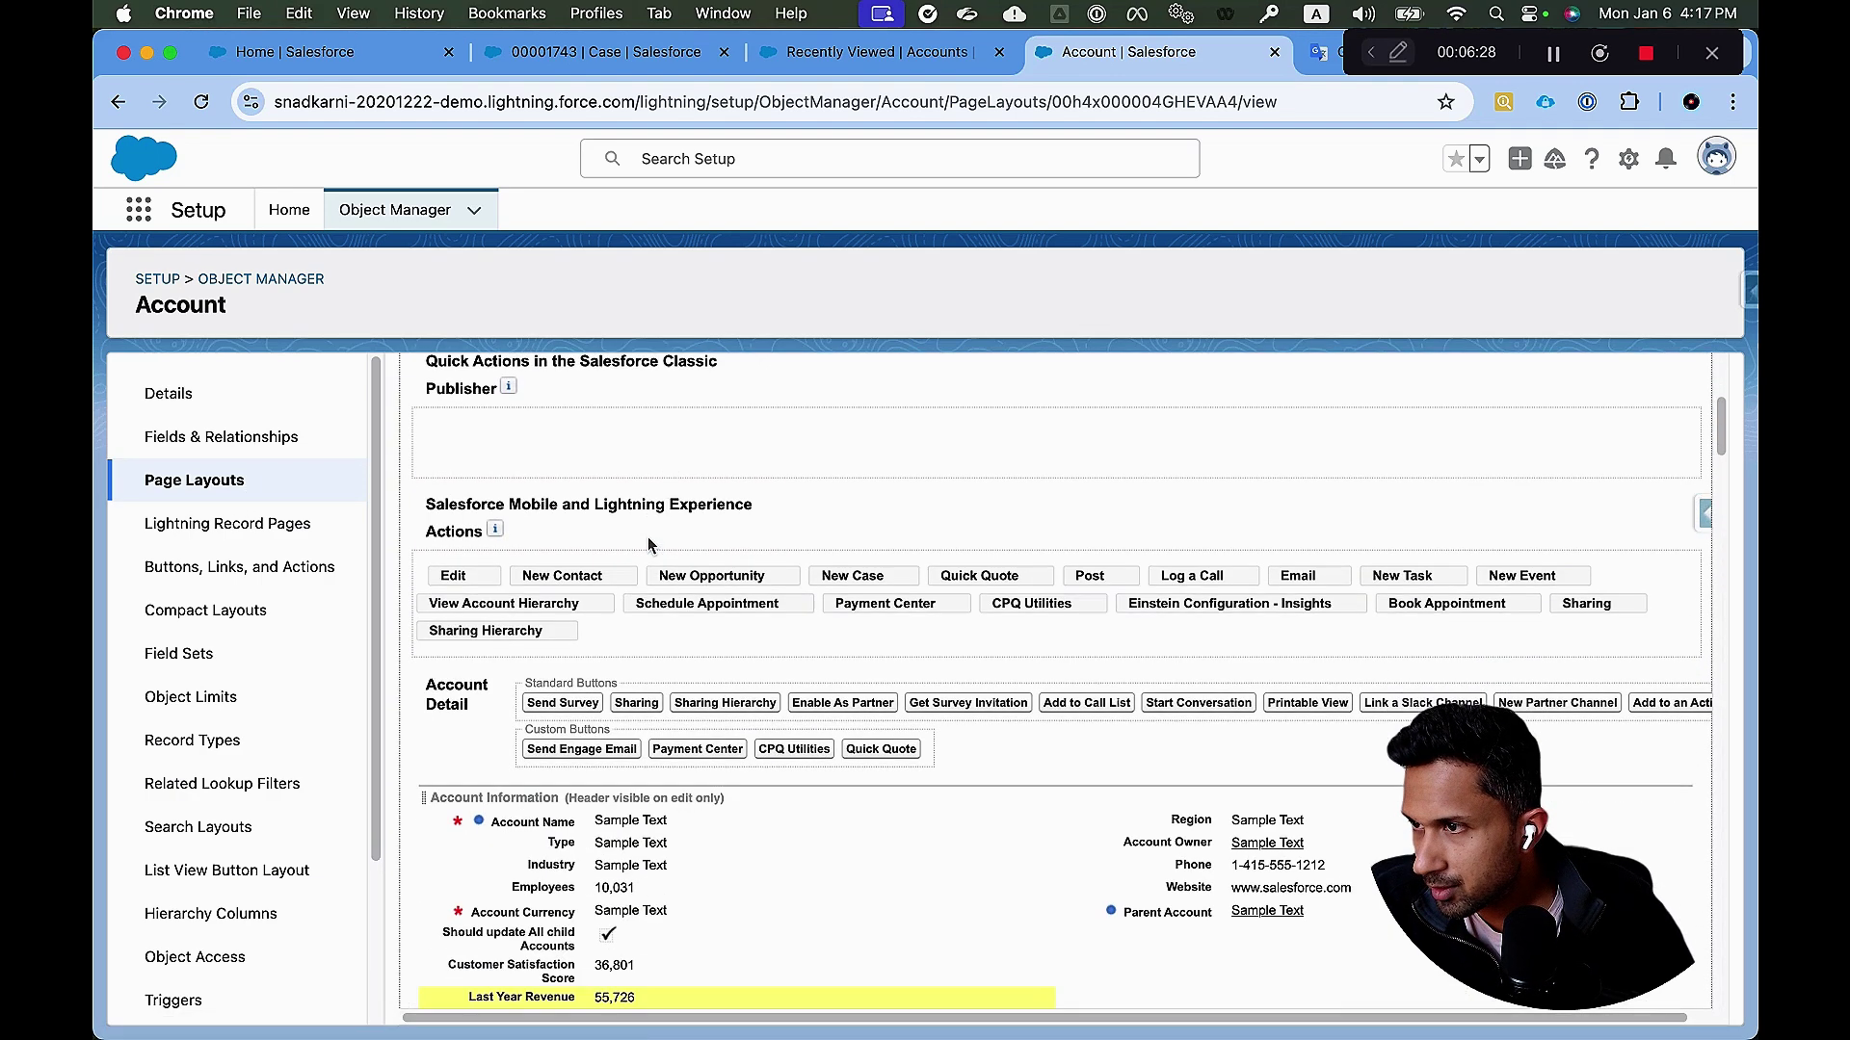
left_click_drag(597, 992, 644, 813)
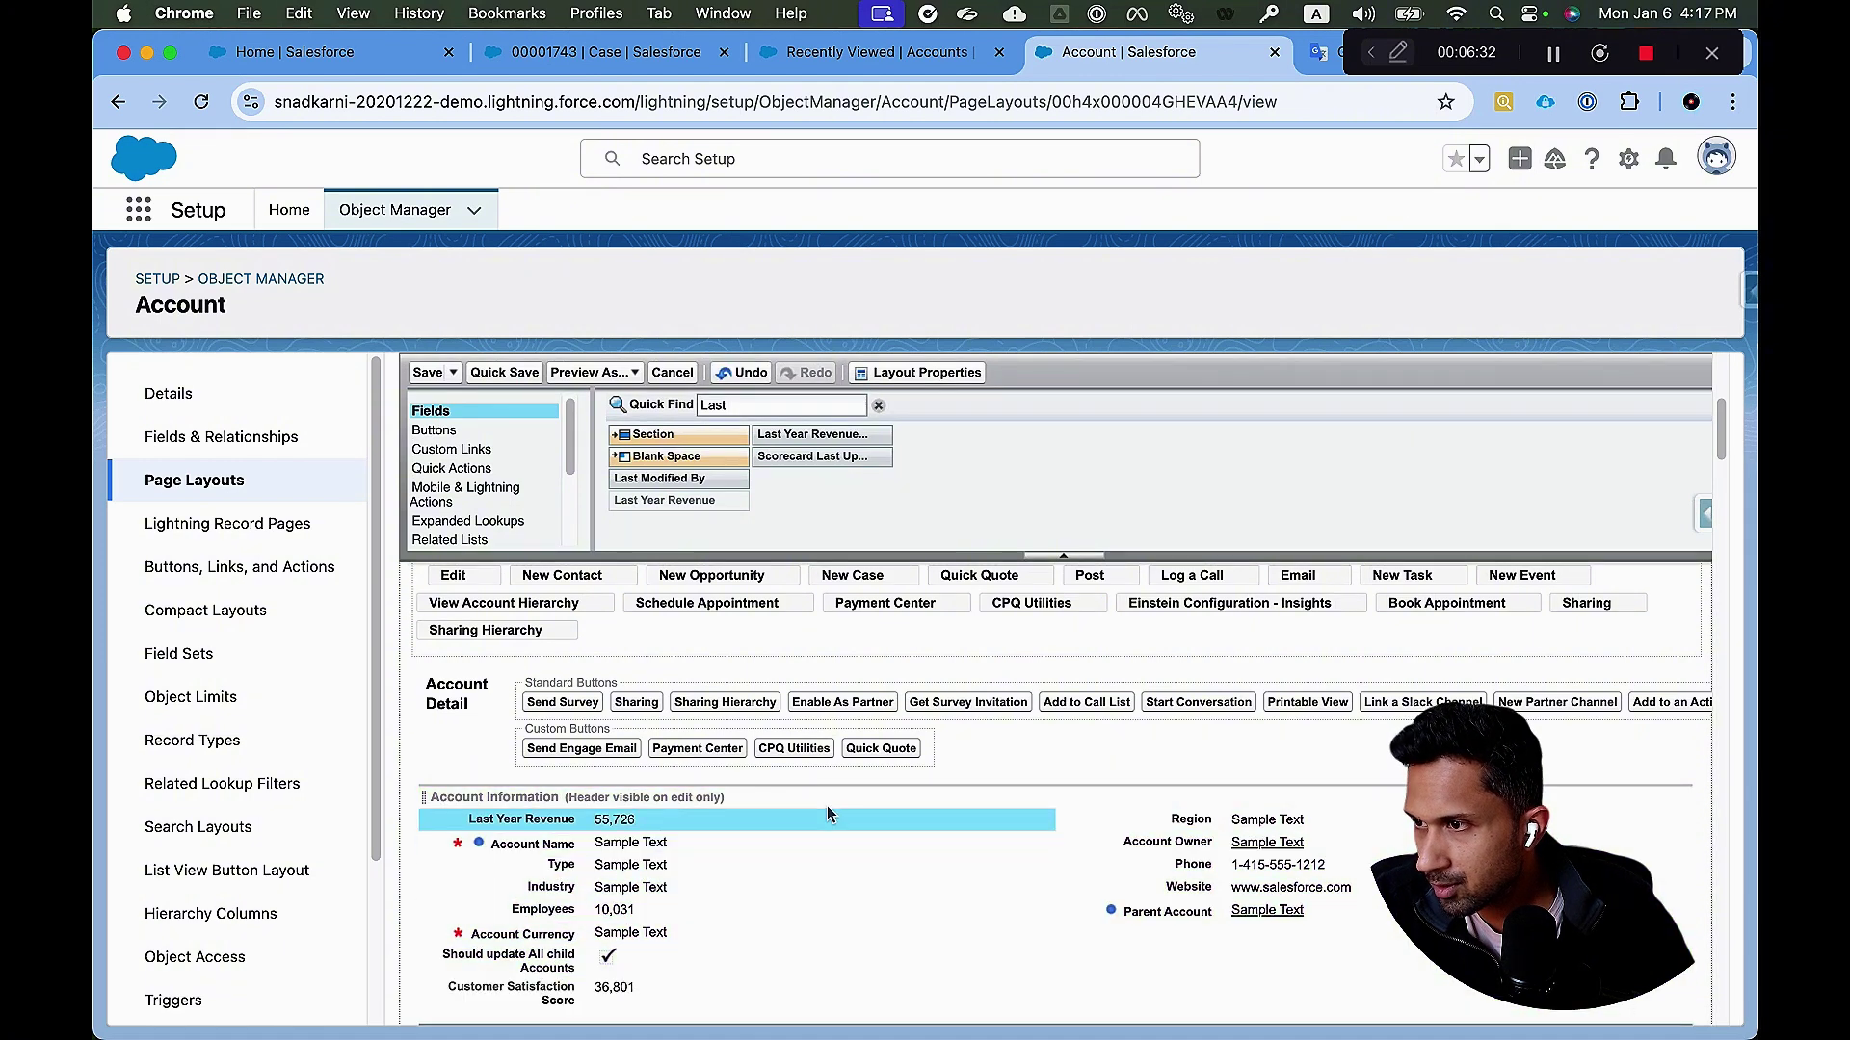
left_click(425, 373)
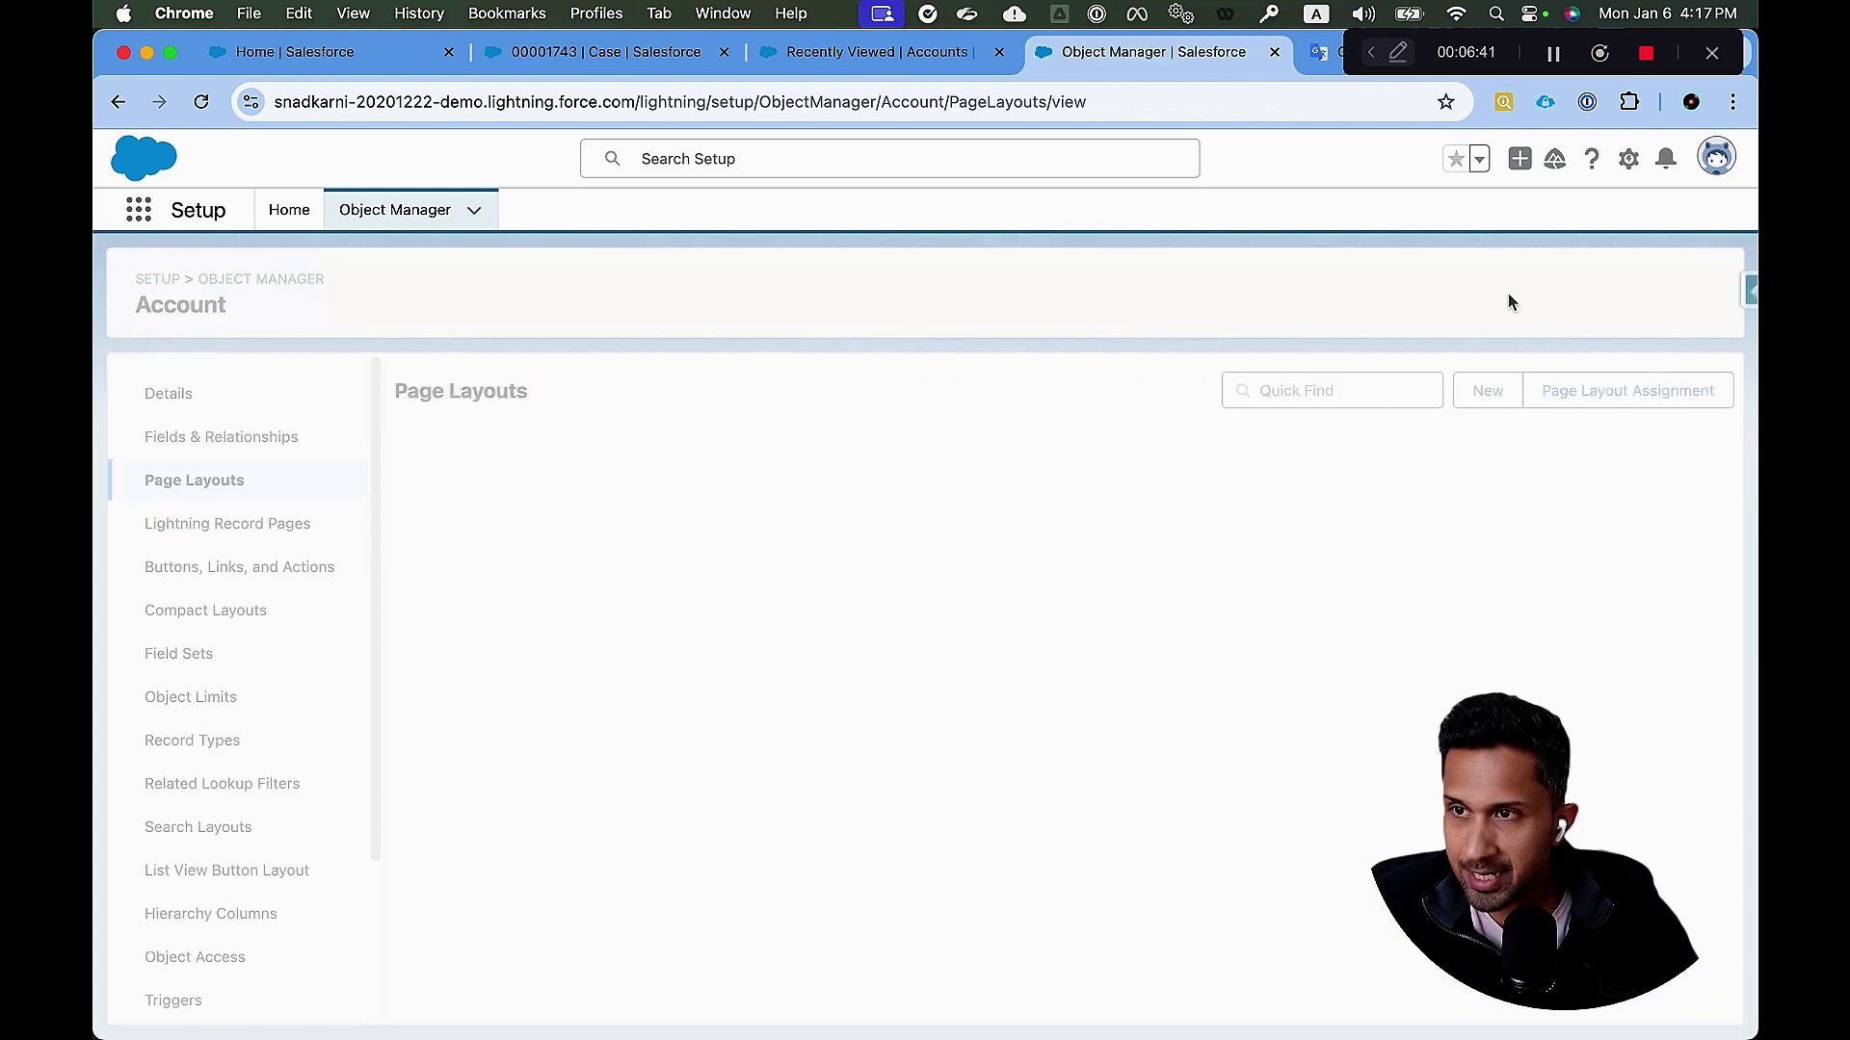
Go to the current user's detail page from the profile menu.
left_click(1716, 157)
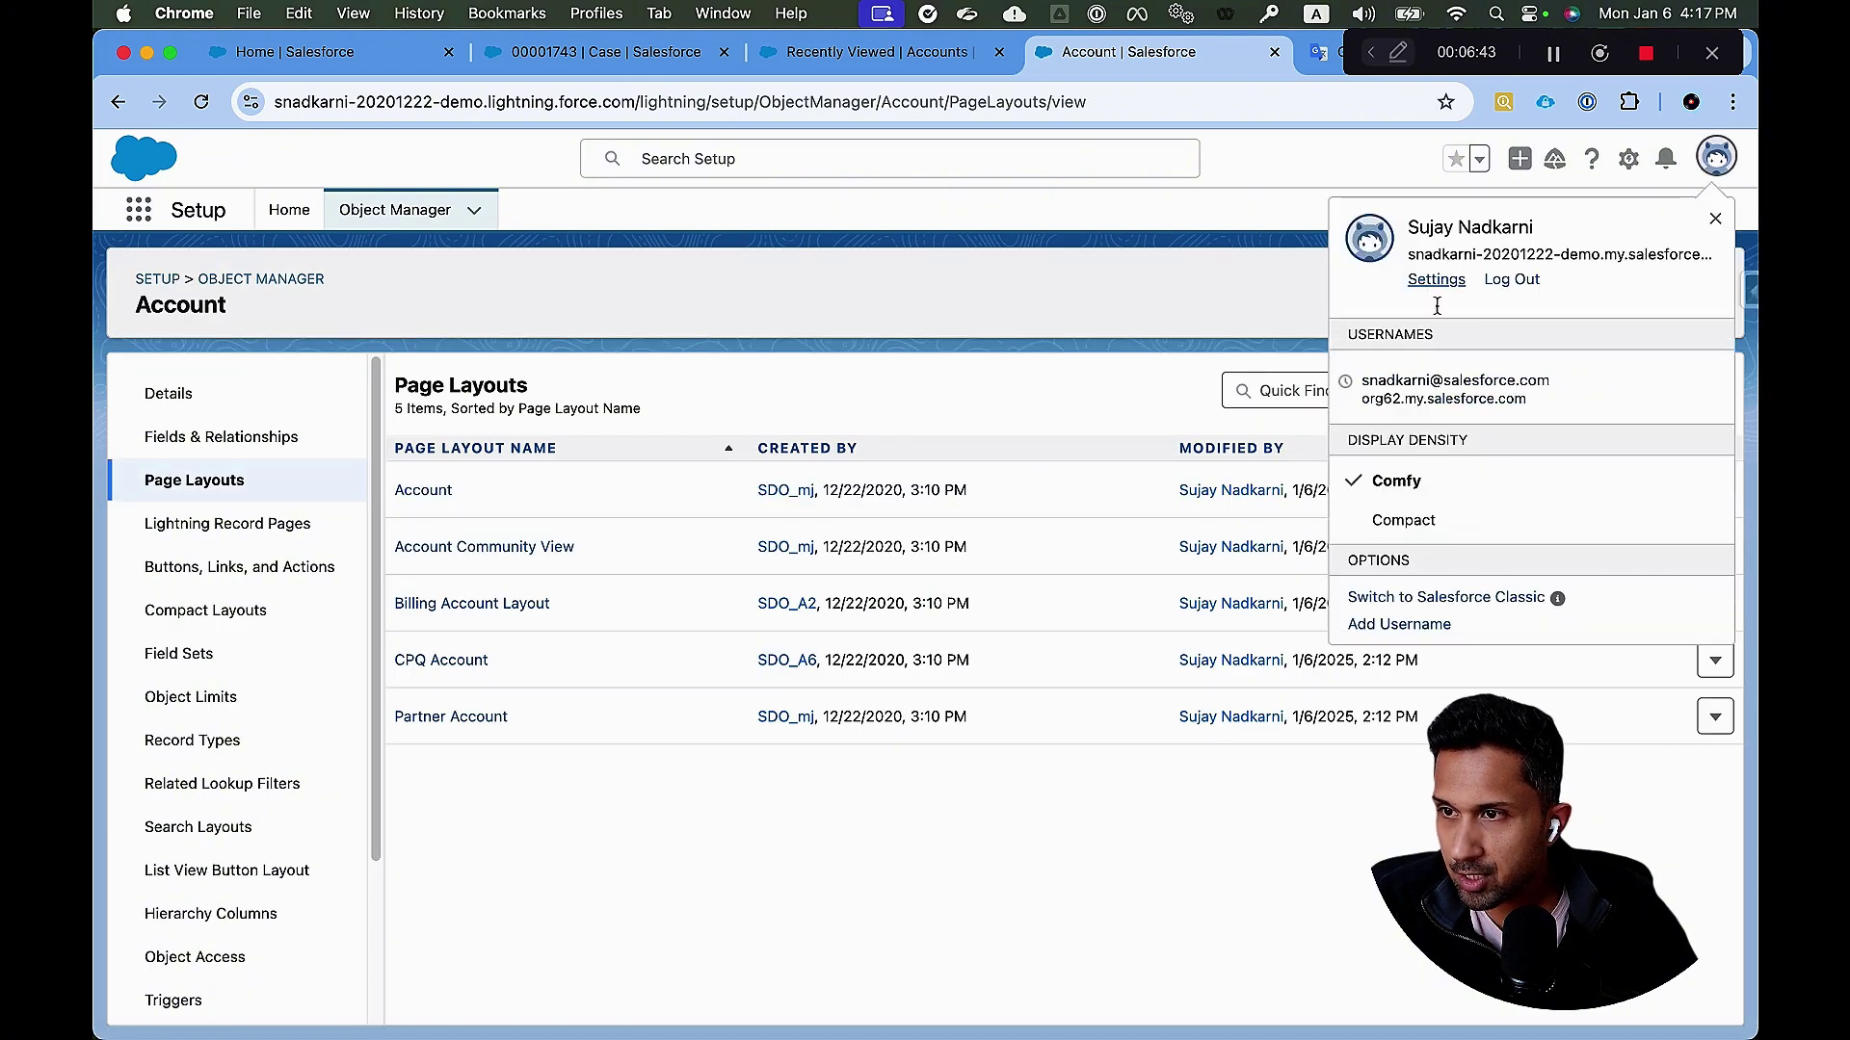
left_click(1465, 227)
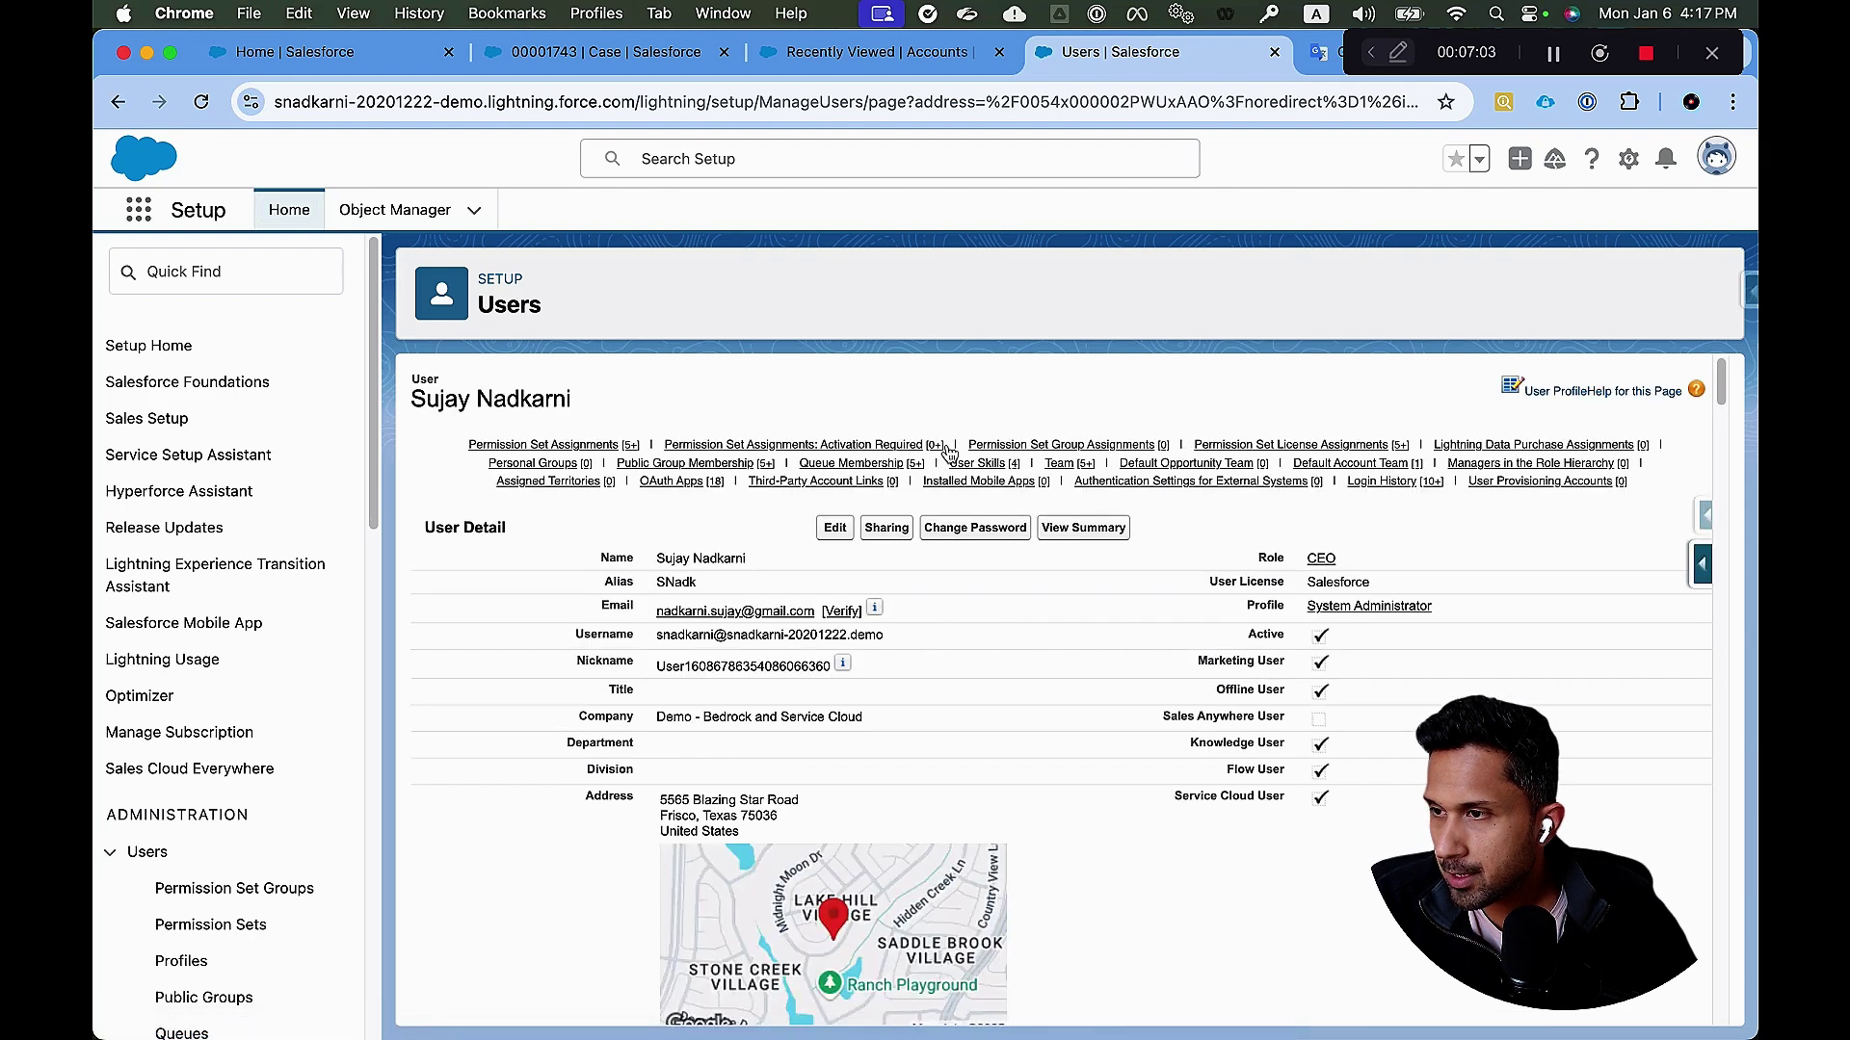
scroll(949, 451, "down", 10)
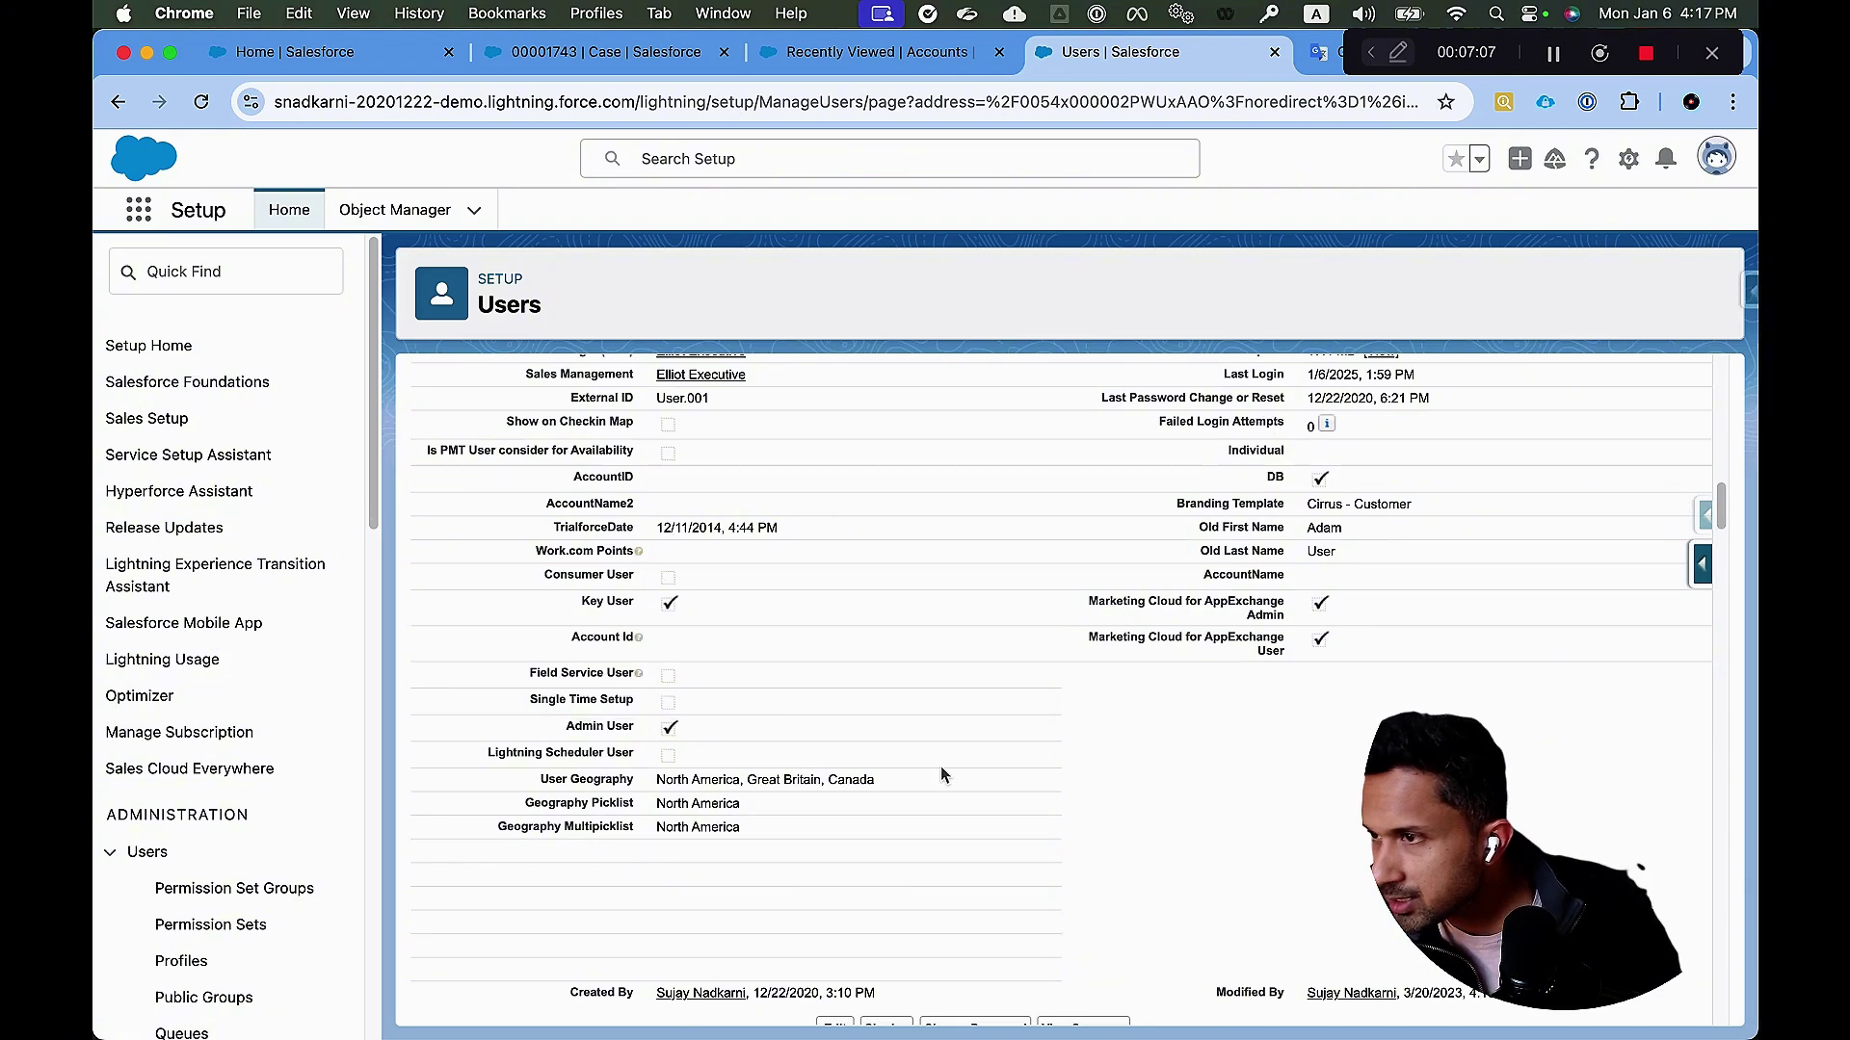
scroll(1330, 876, "up", 1)
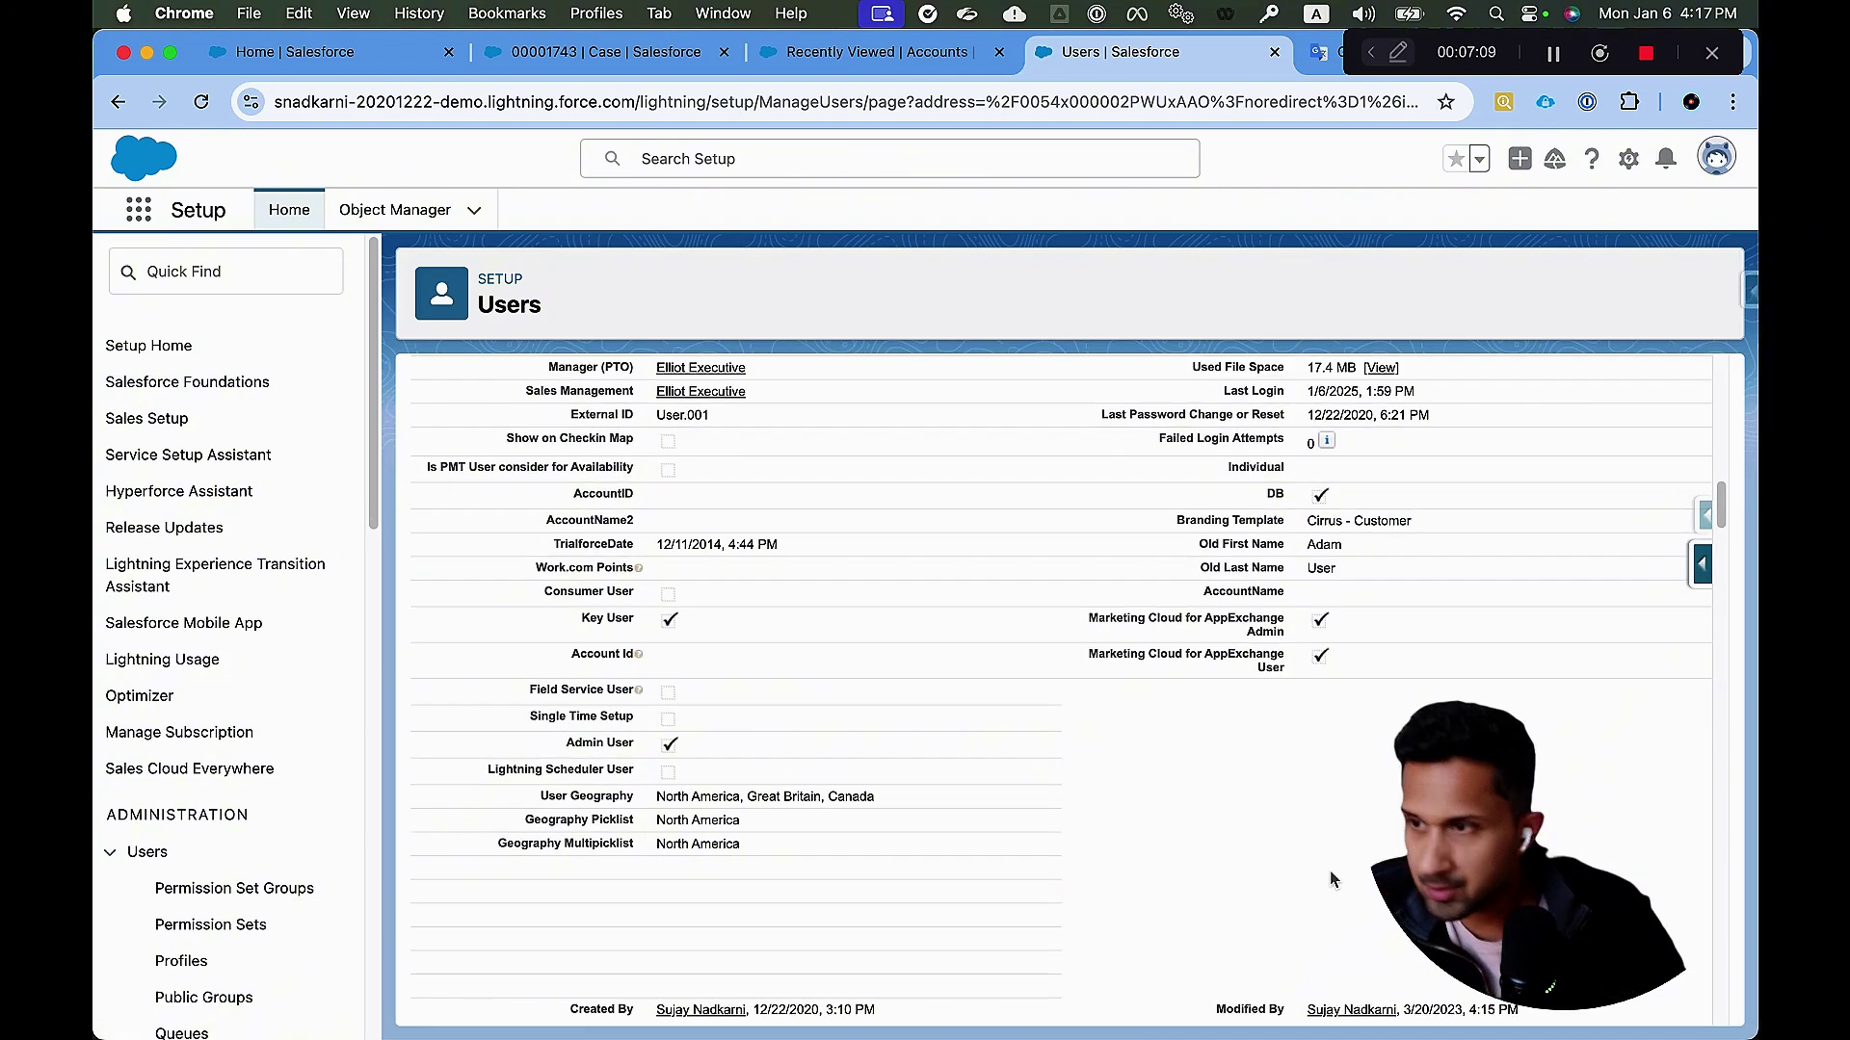
Locate the Language field showing English, then open the user's edit form.
key("super+f")
type("Language")
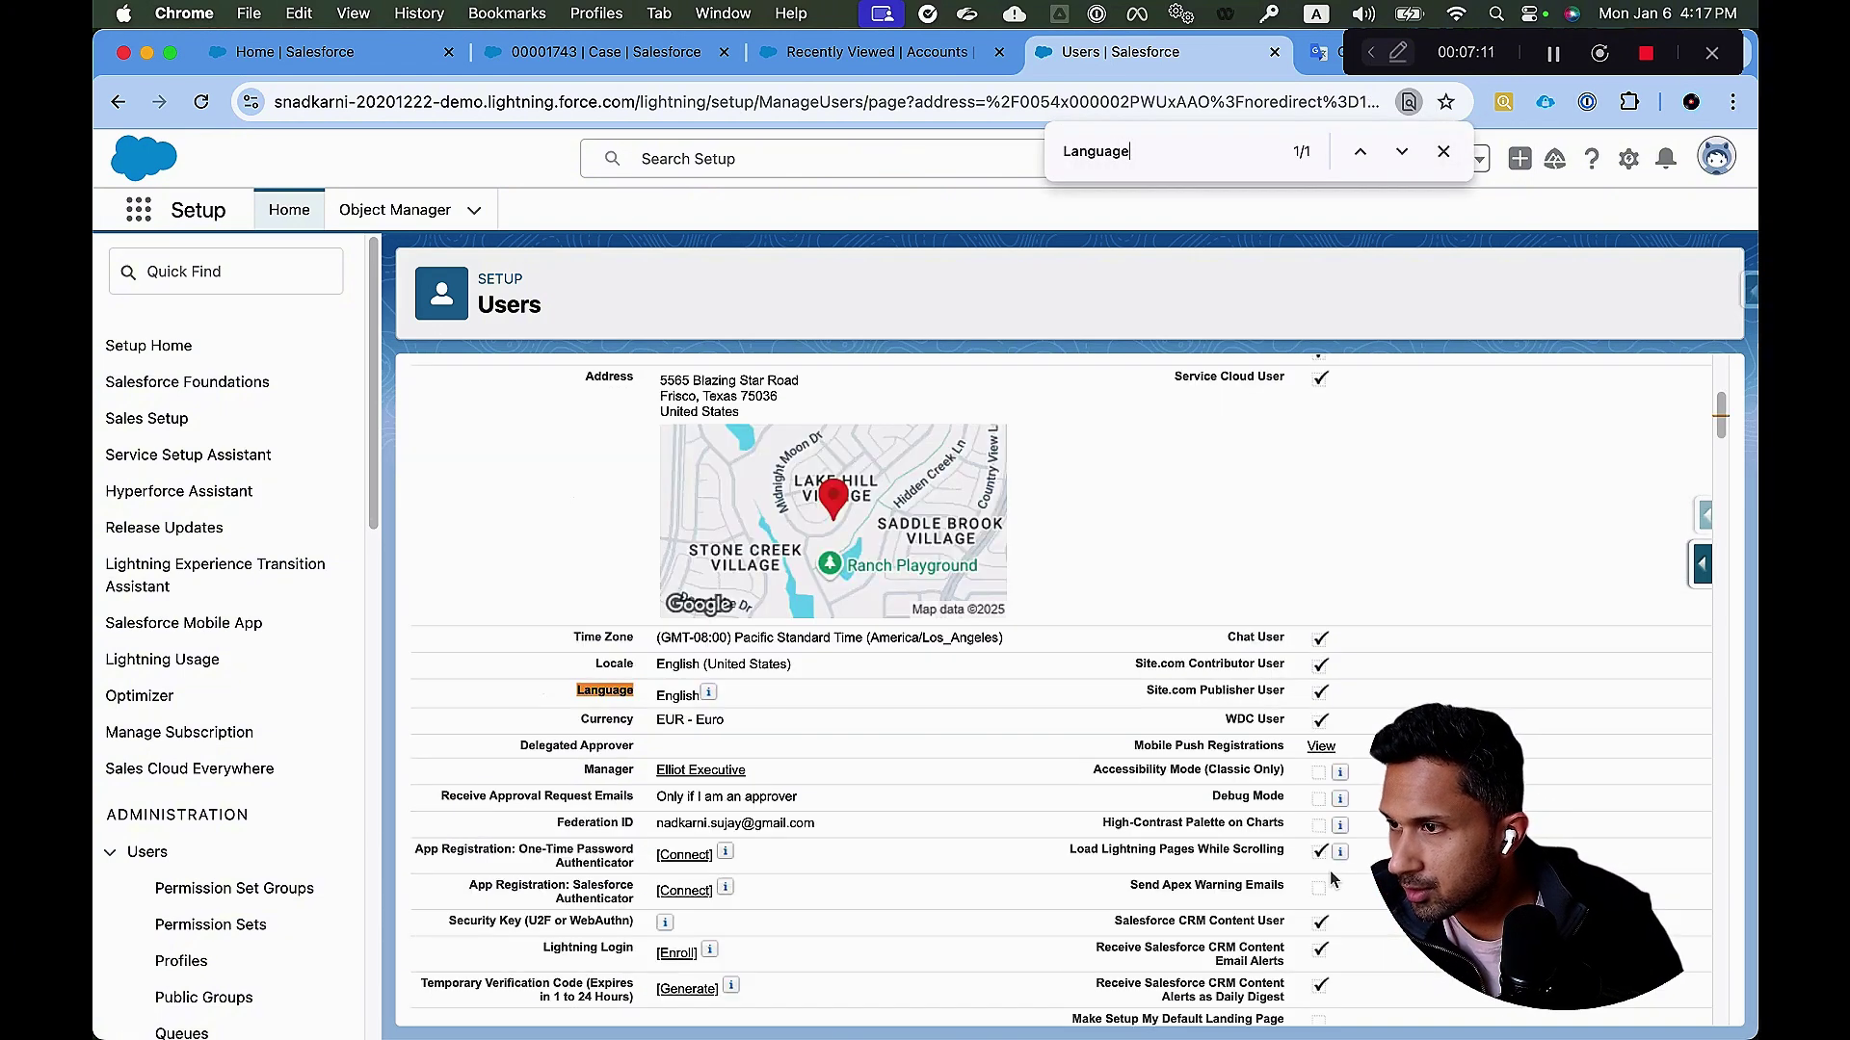
double_click(695, 696)
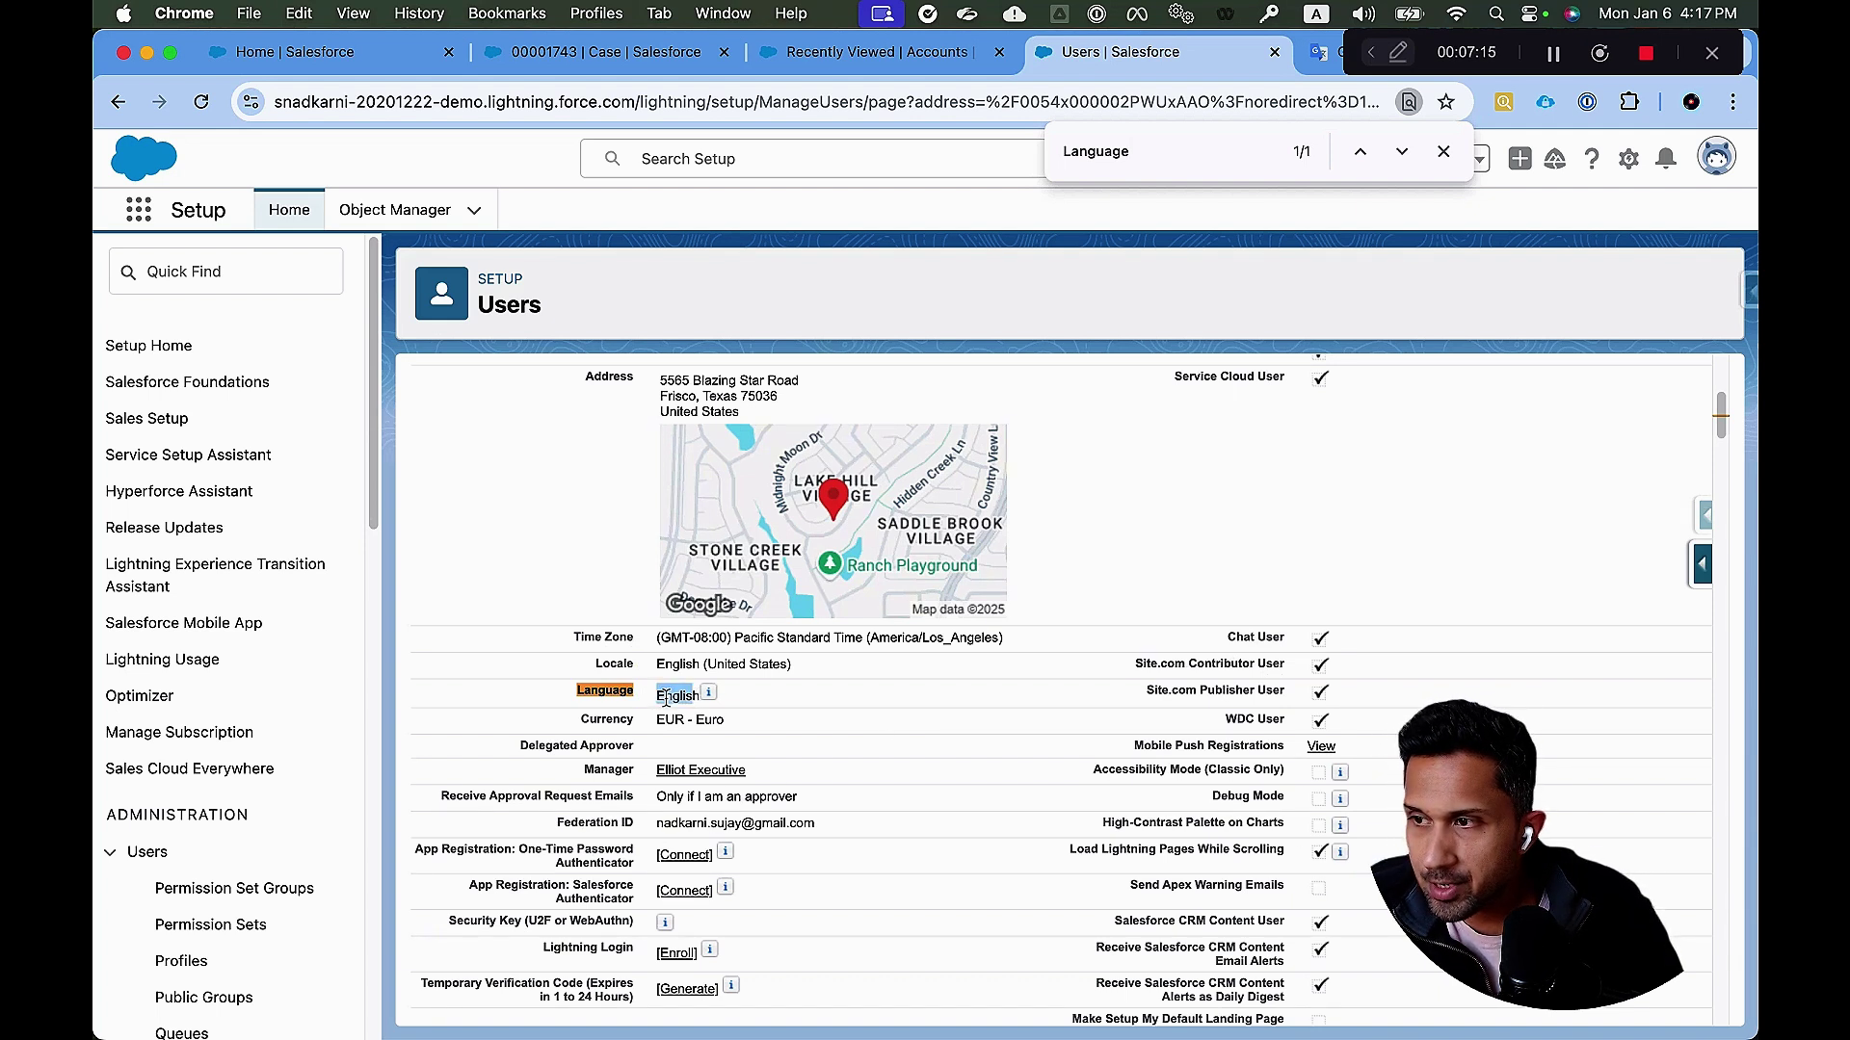
left_click_drag(665, 699, 699, 711)
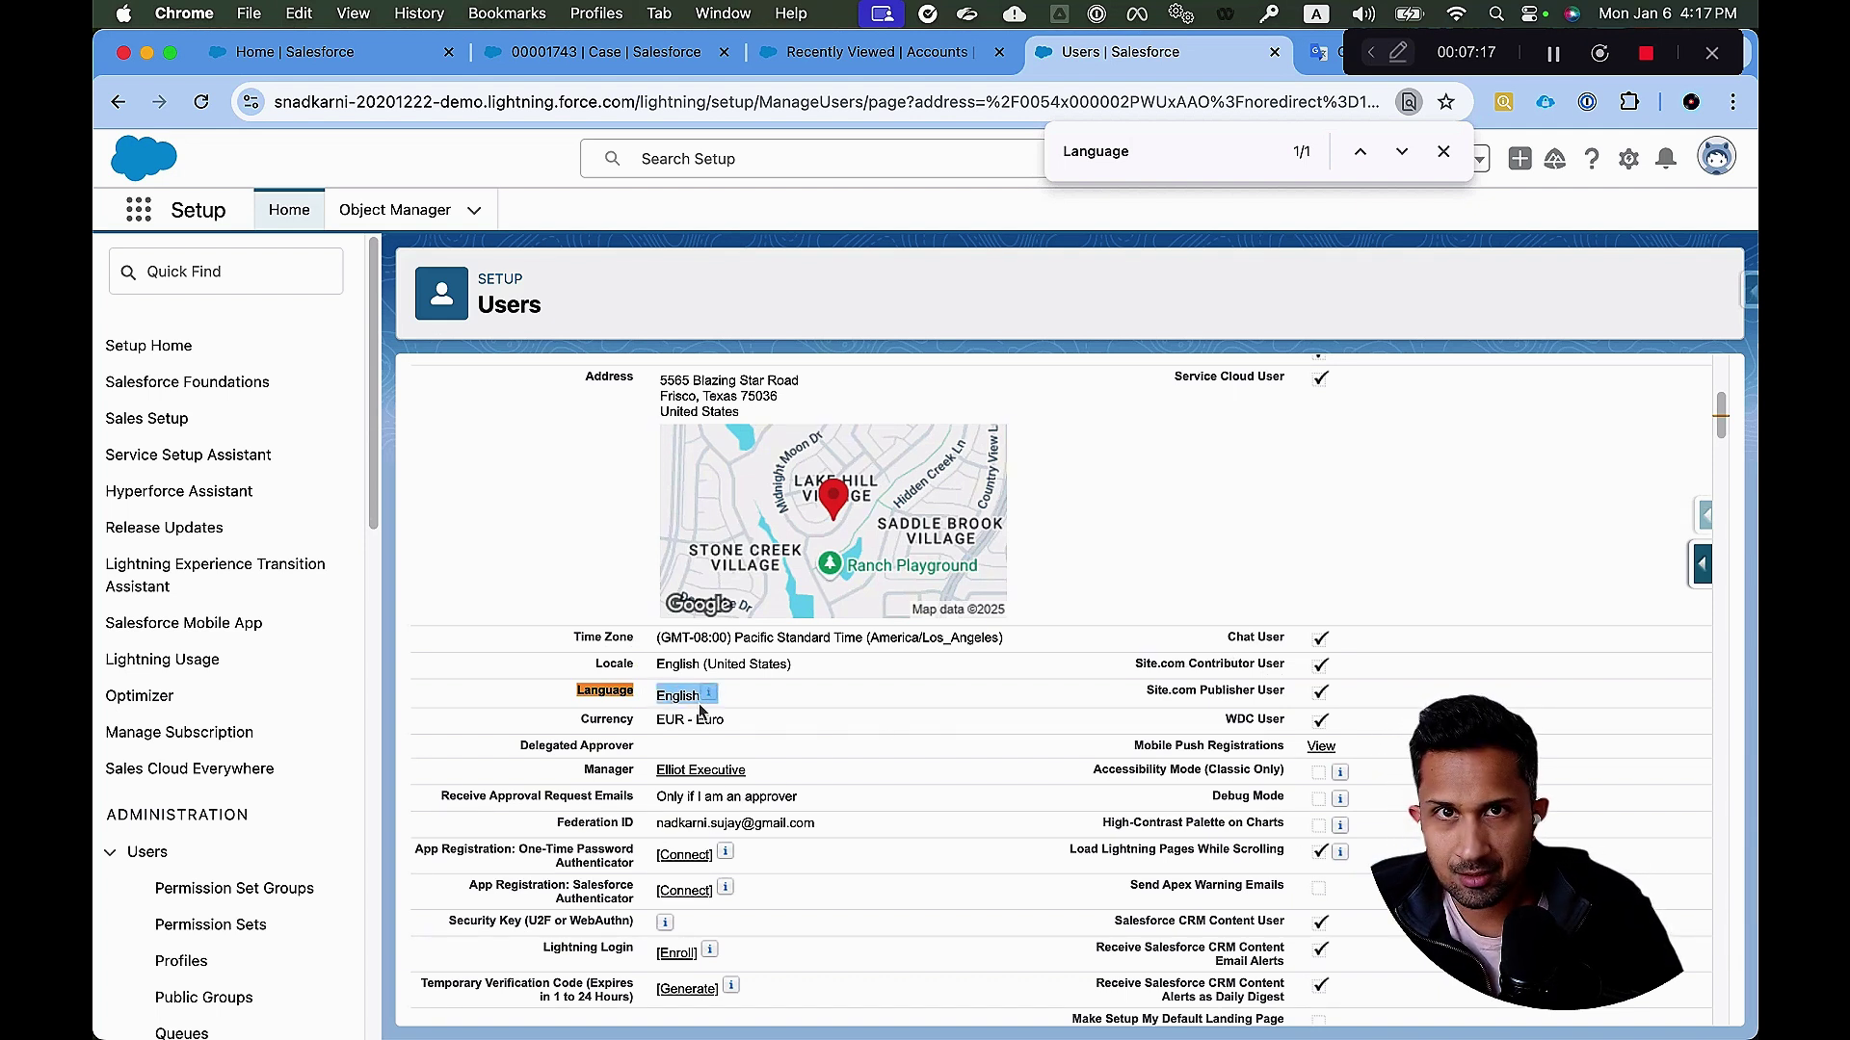
scroll(943, 738, "up", 5)
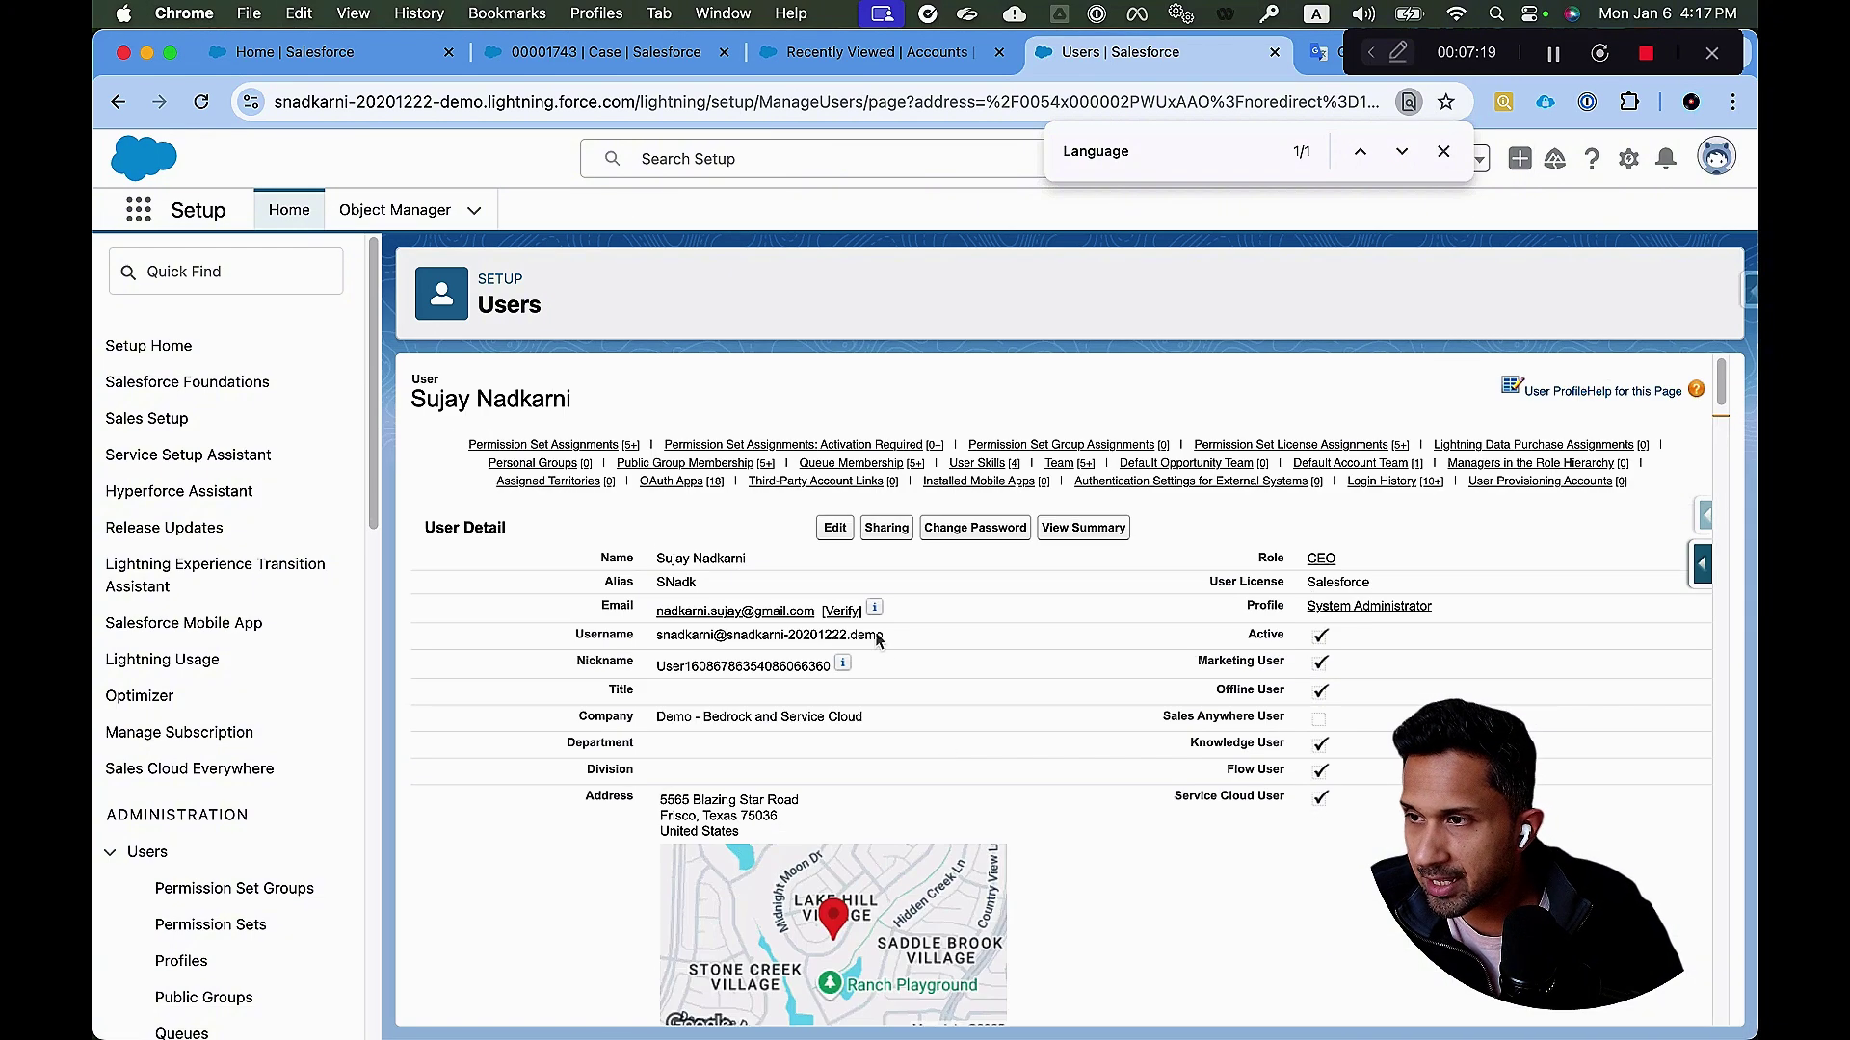
scroll(1125, 846, "down", 5)
double_click(1127, 855)
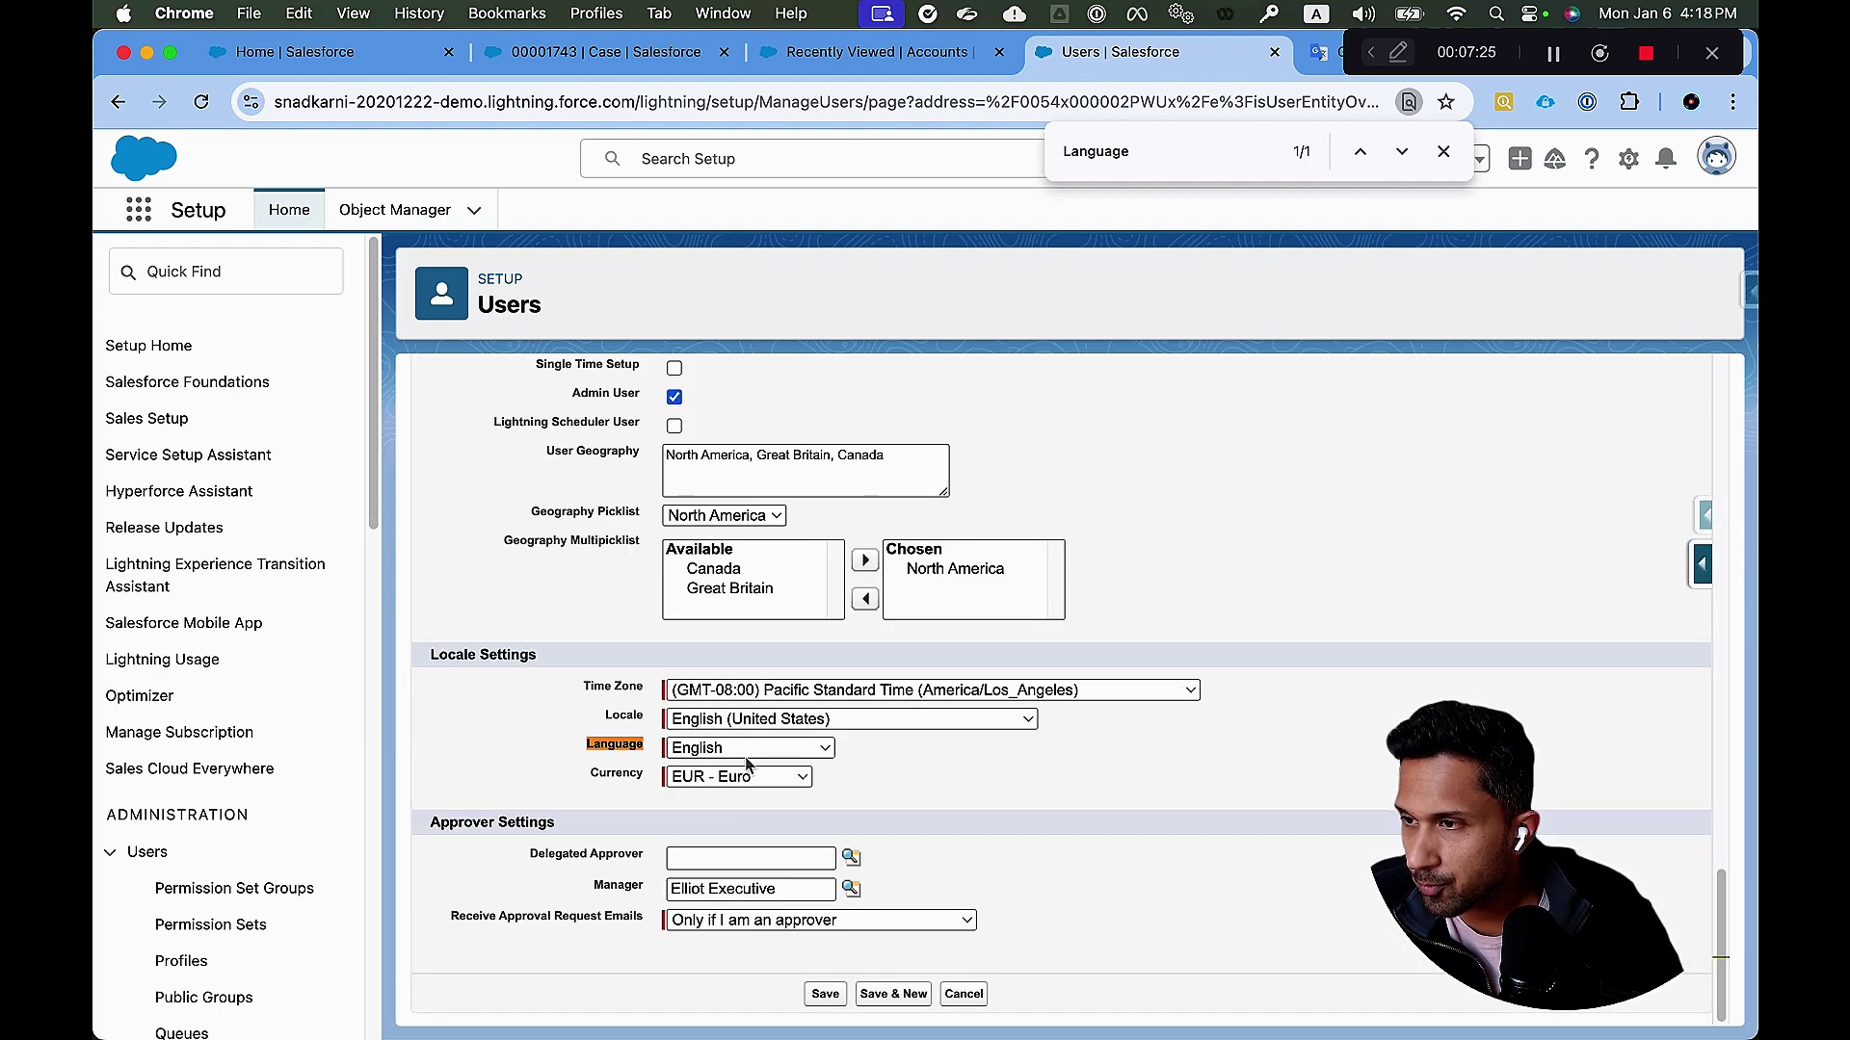
Choose Español (México) in the Language picklist and save the user record.
left_click(746, 748)
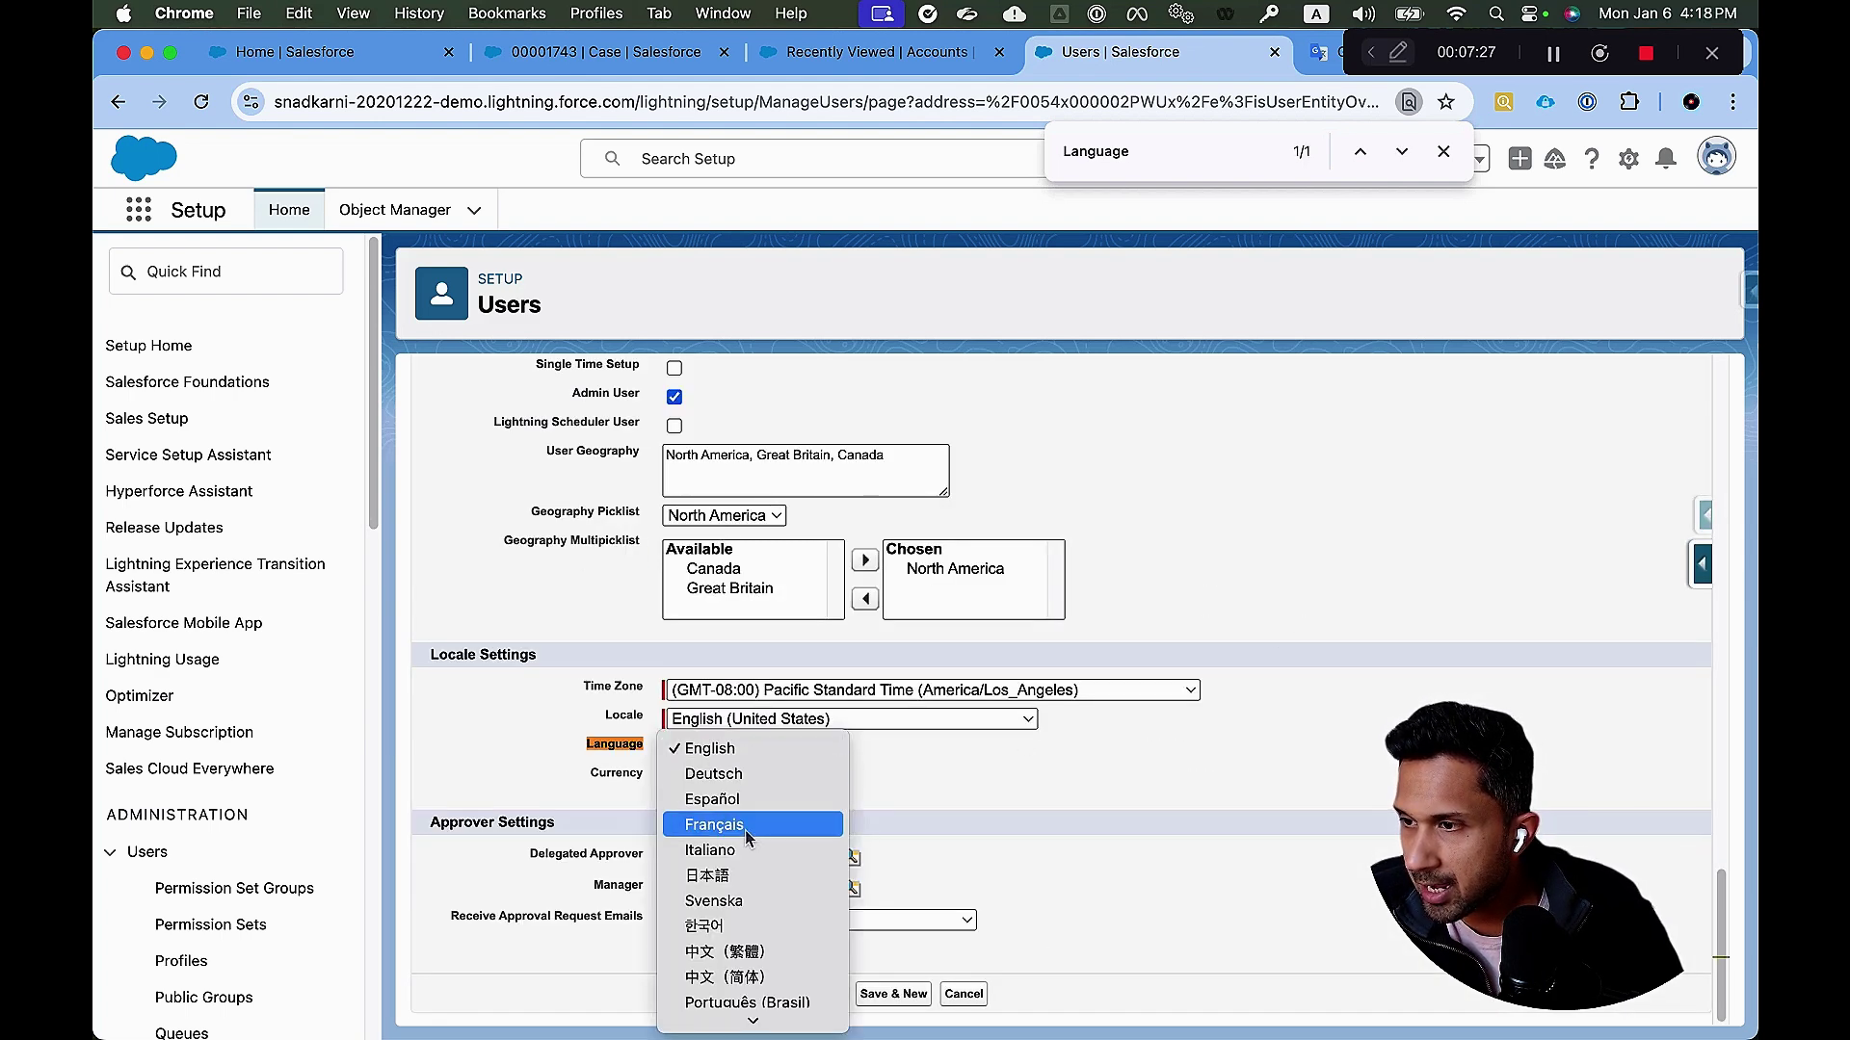
scroll(748, 831, "down", 2)
scroll(747, 834, "down", 10)
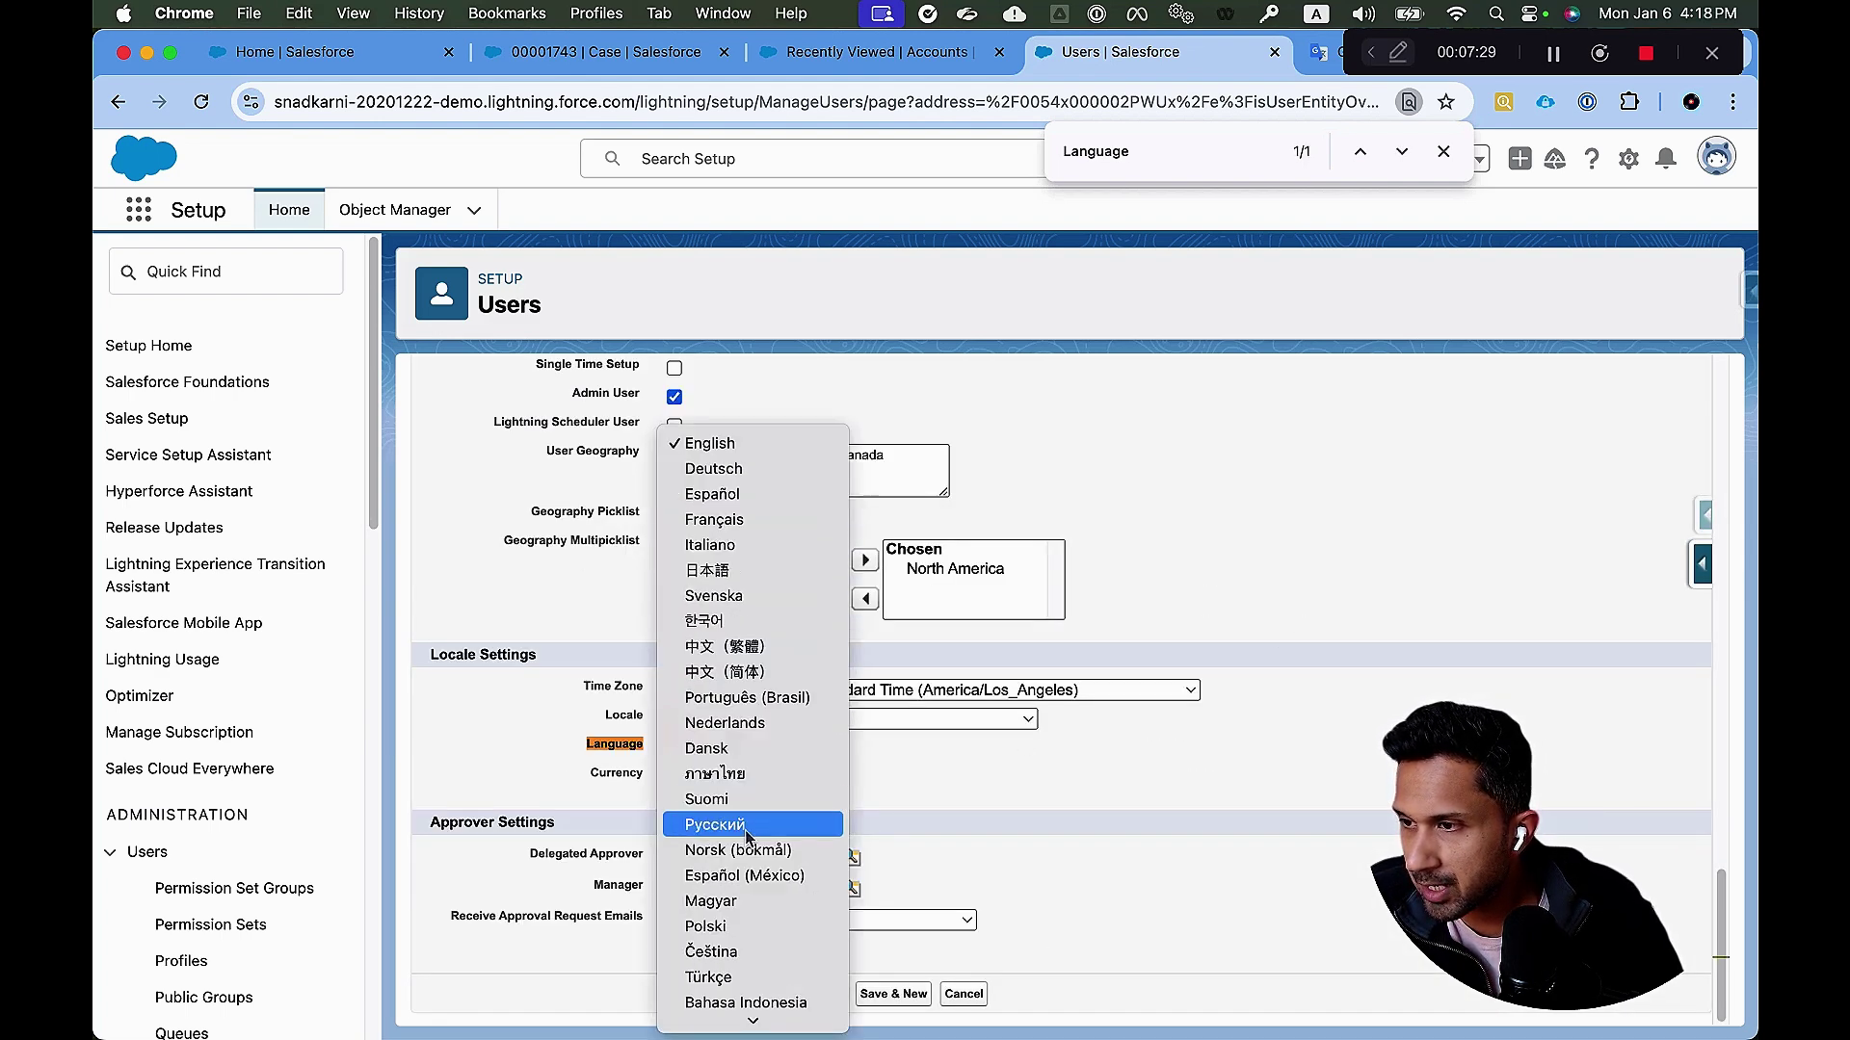
left_click(764, 878)
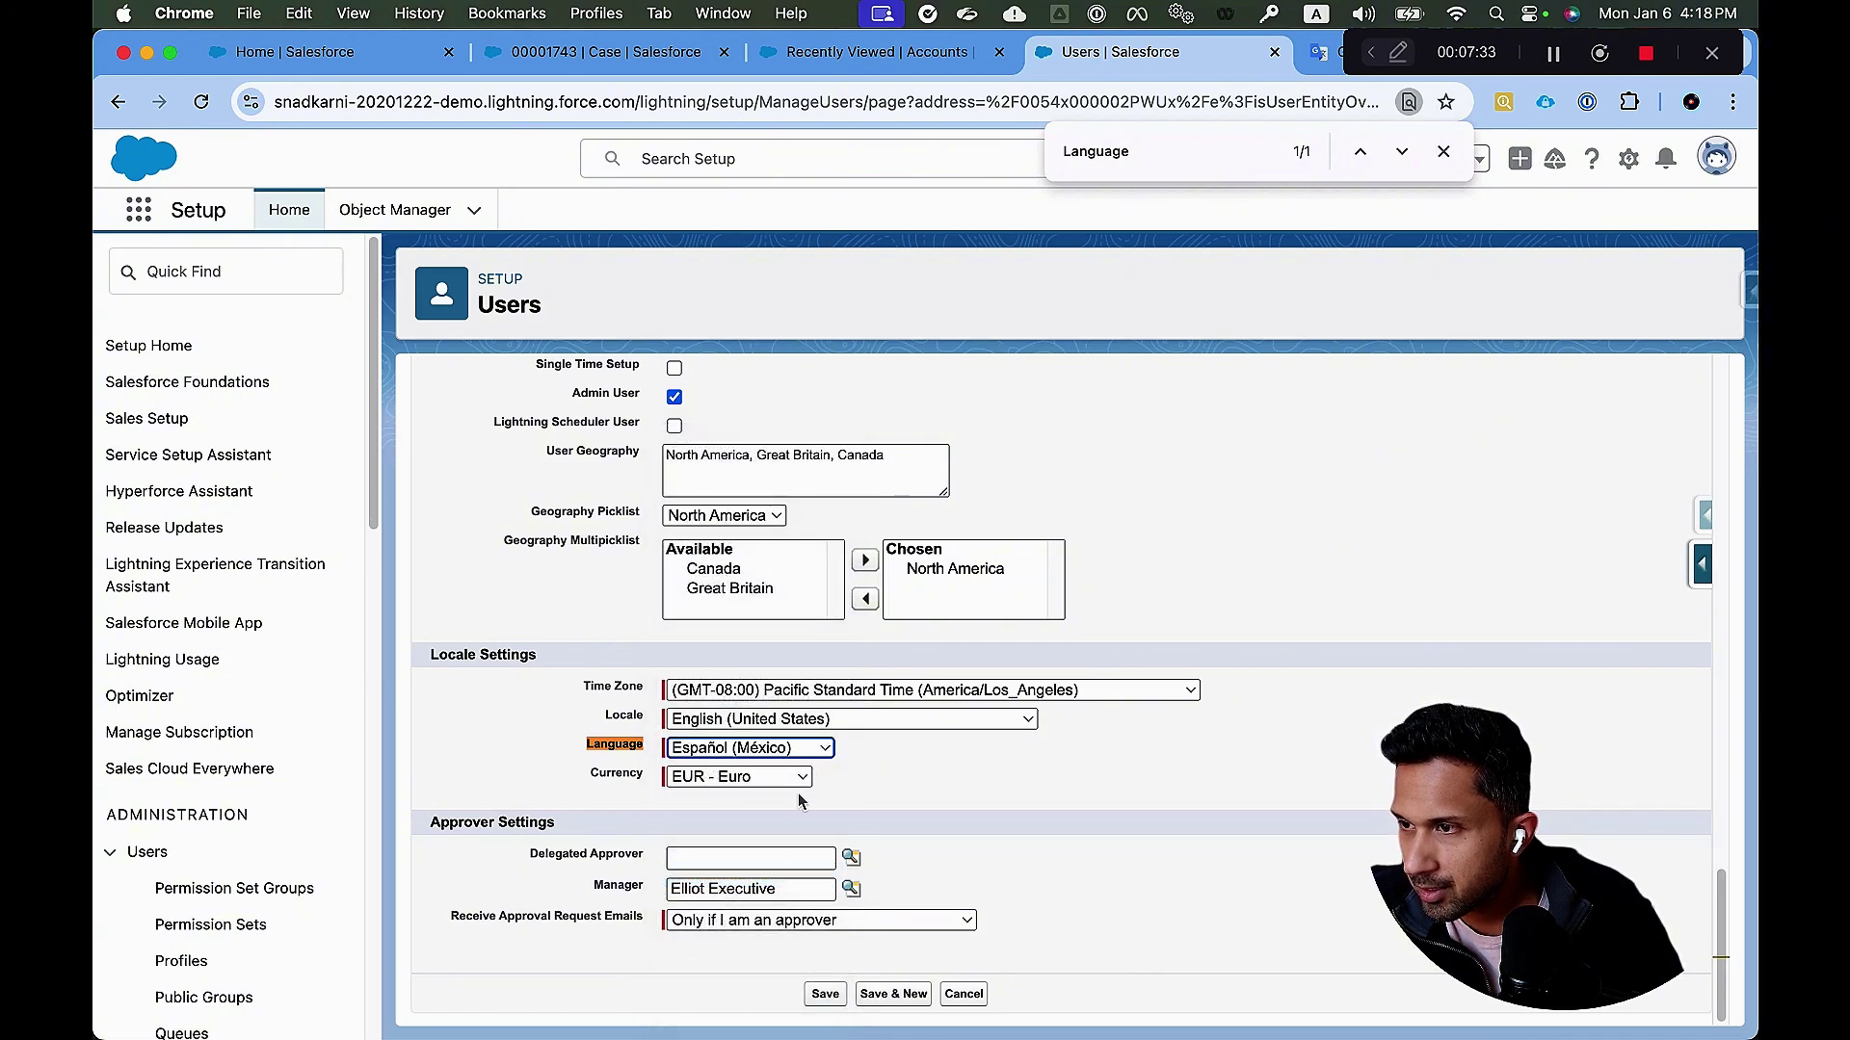
left_click(806, 756)
scroll(790, 810, "down", 5)
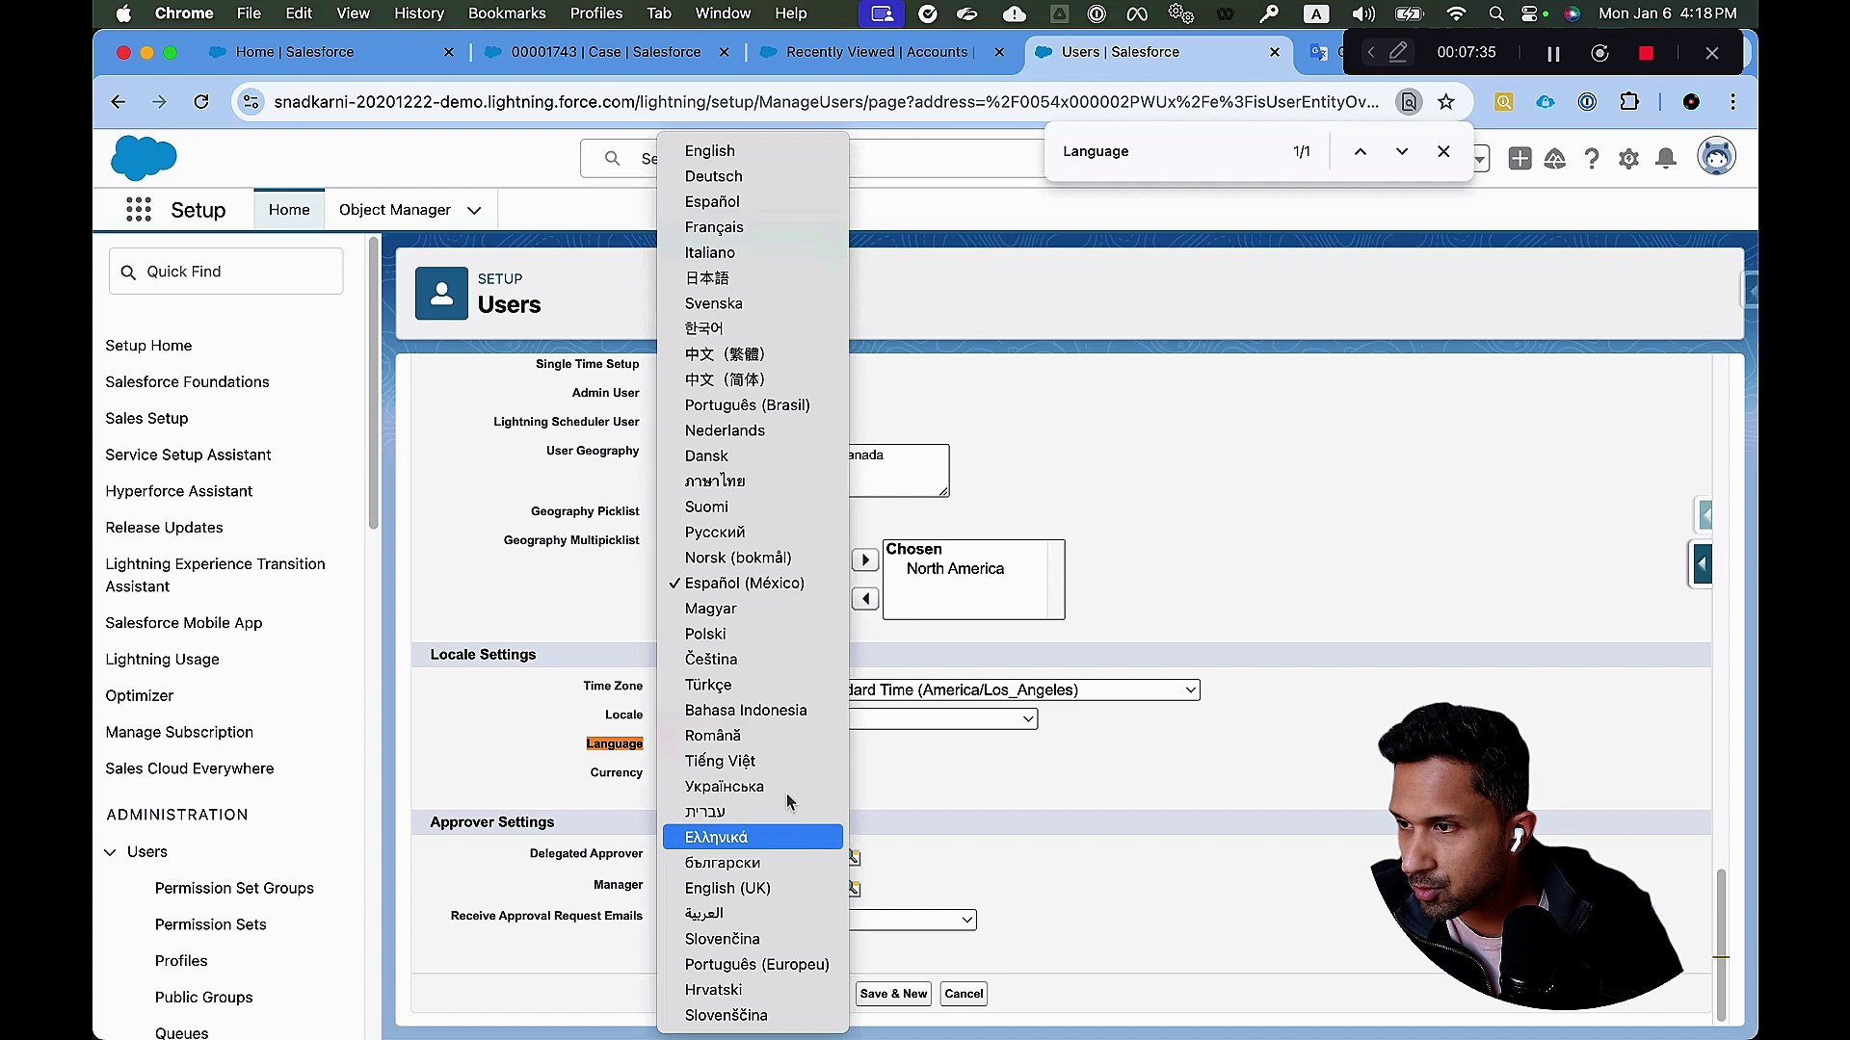
left_click(745, 582)
left_click(825, 993)
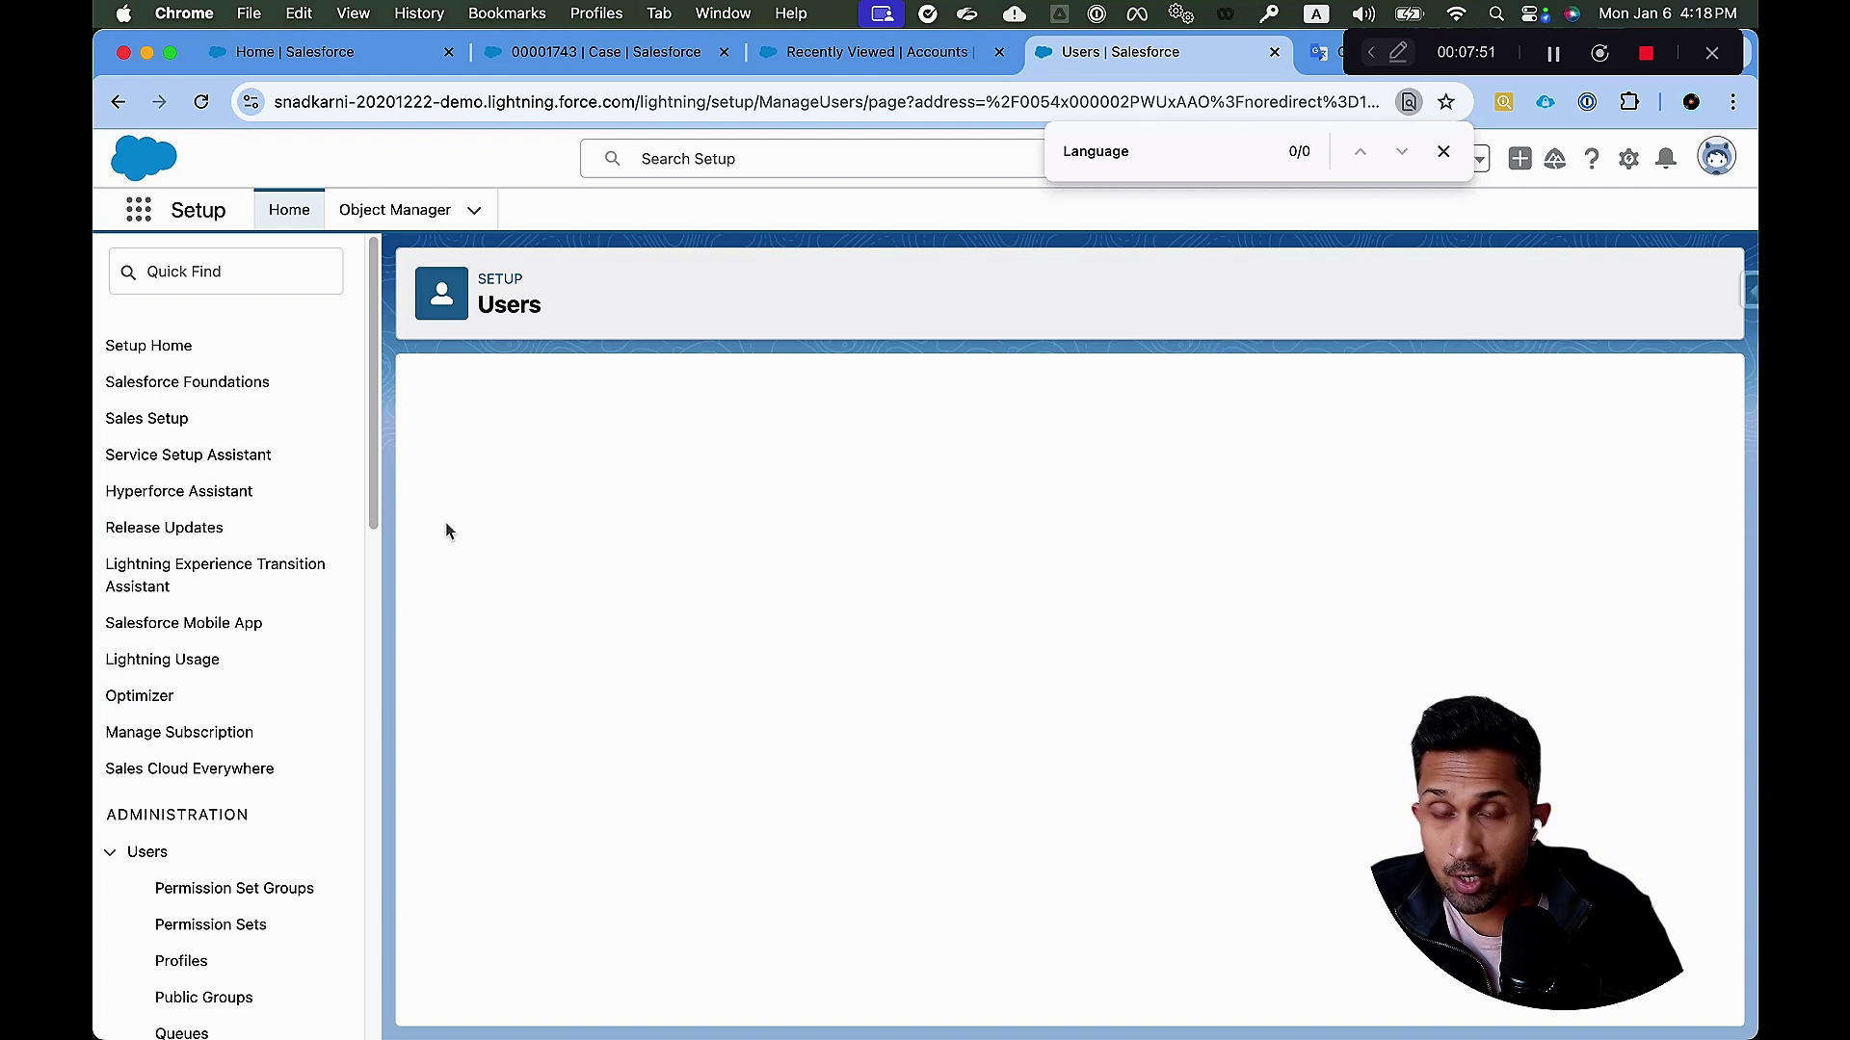
Reload the Users page so Setup appears in Spanish.
left_click(140, 218)
type("ACcounts")
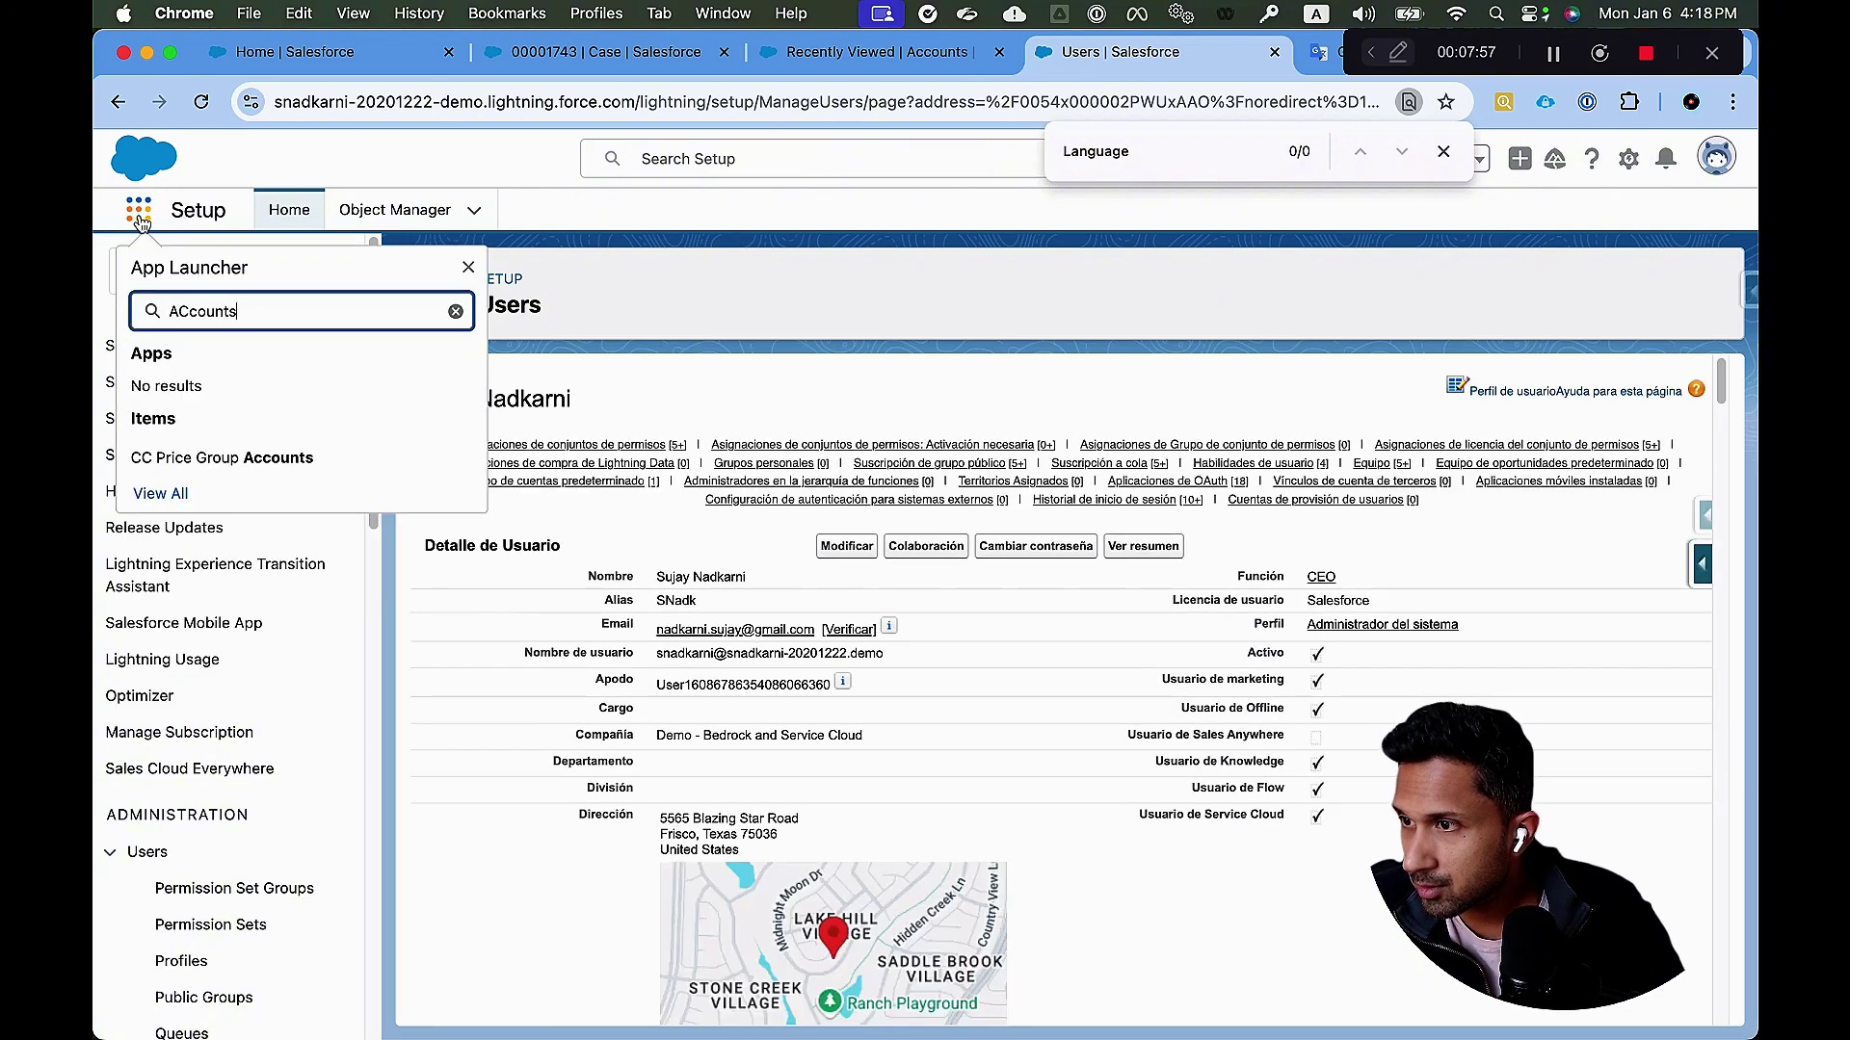
left_click(197, 104)
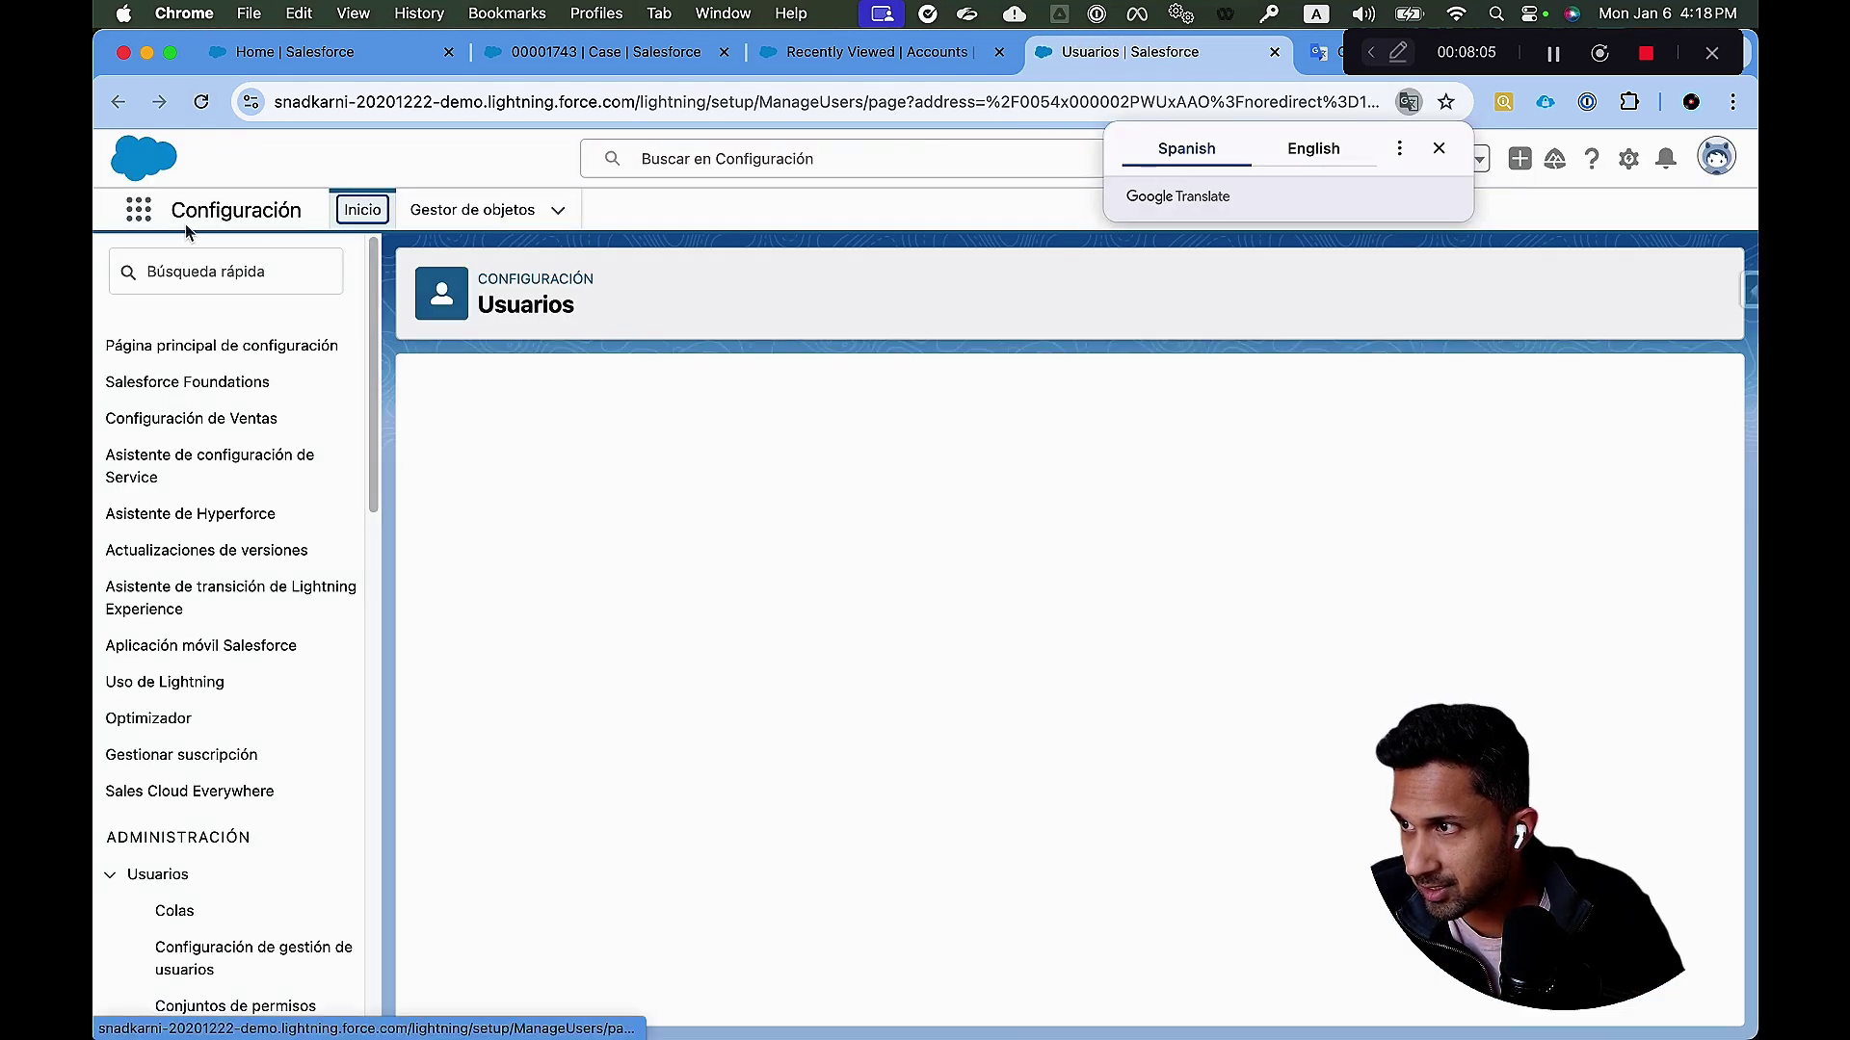
Bring up the Recently Viewed Accounts list tab.
left_click(138, 212)
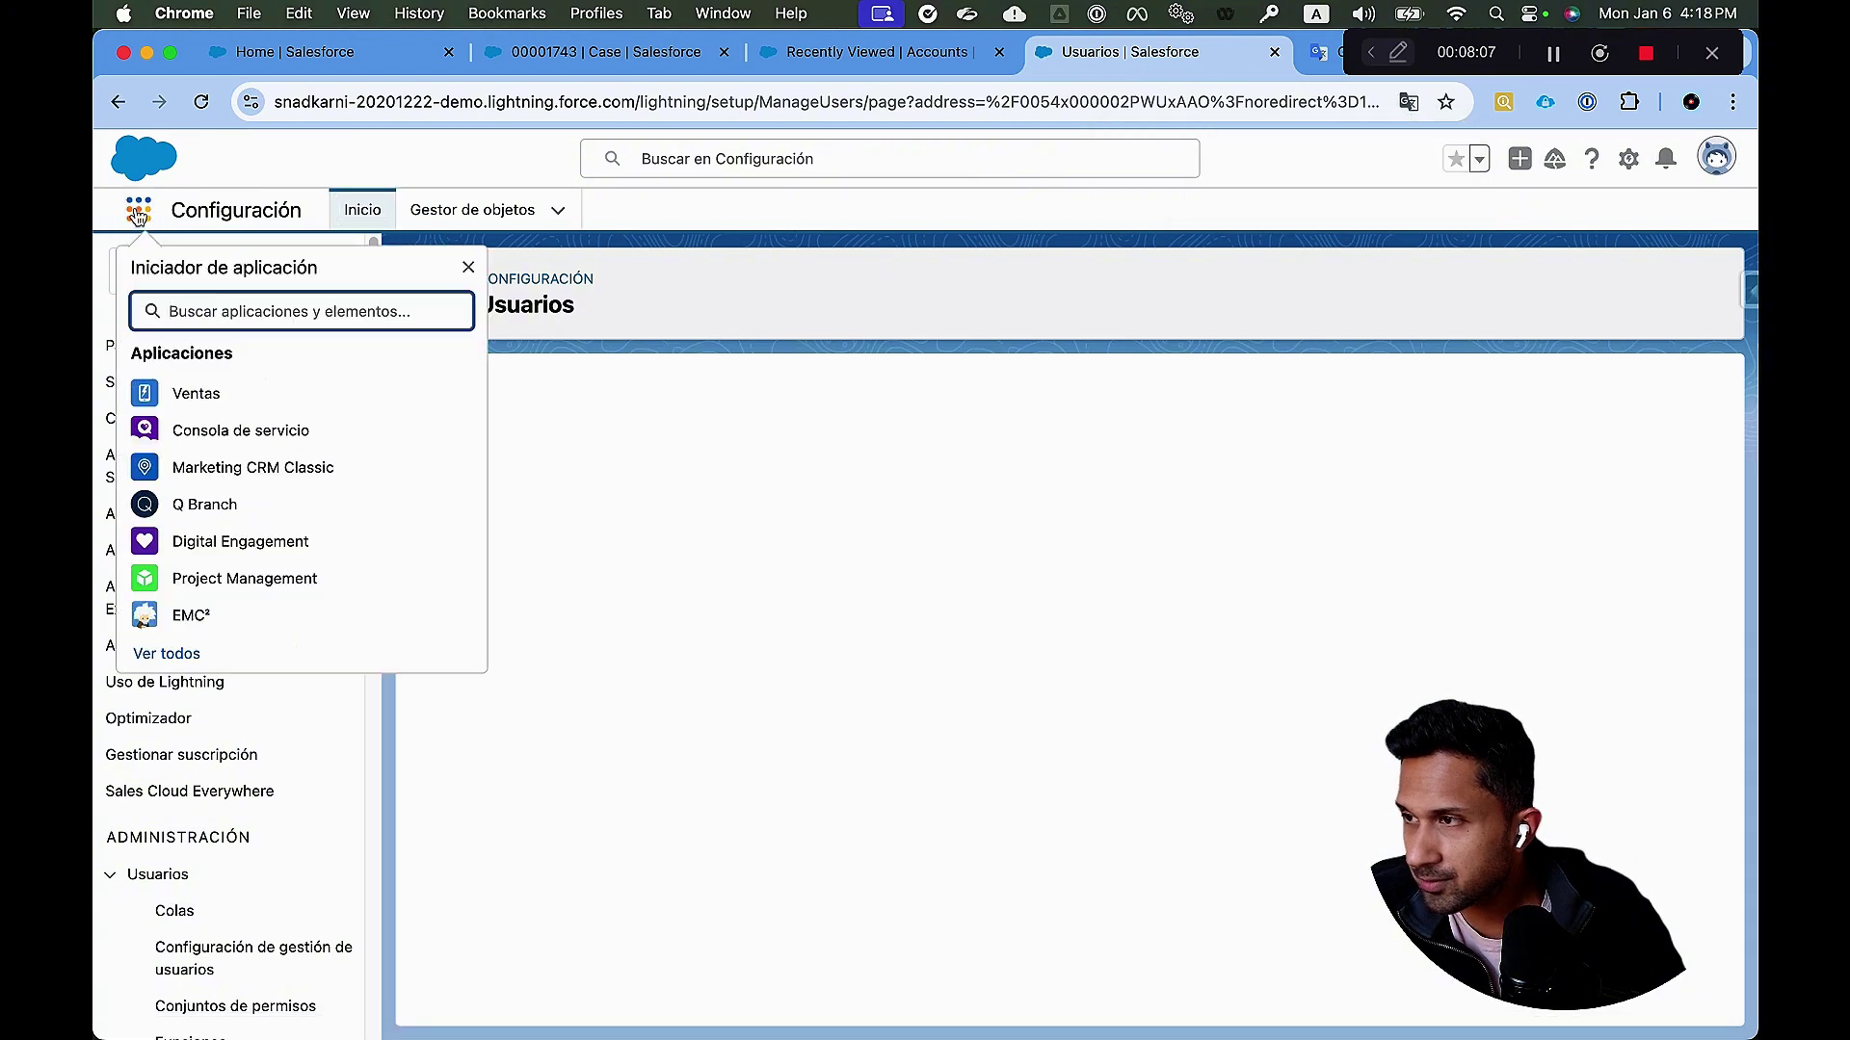
type("acc")
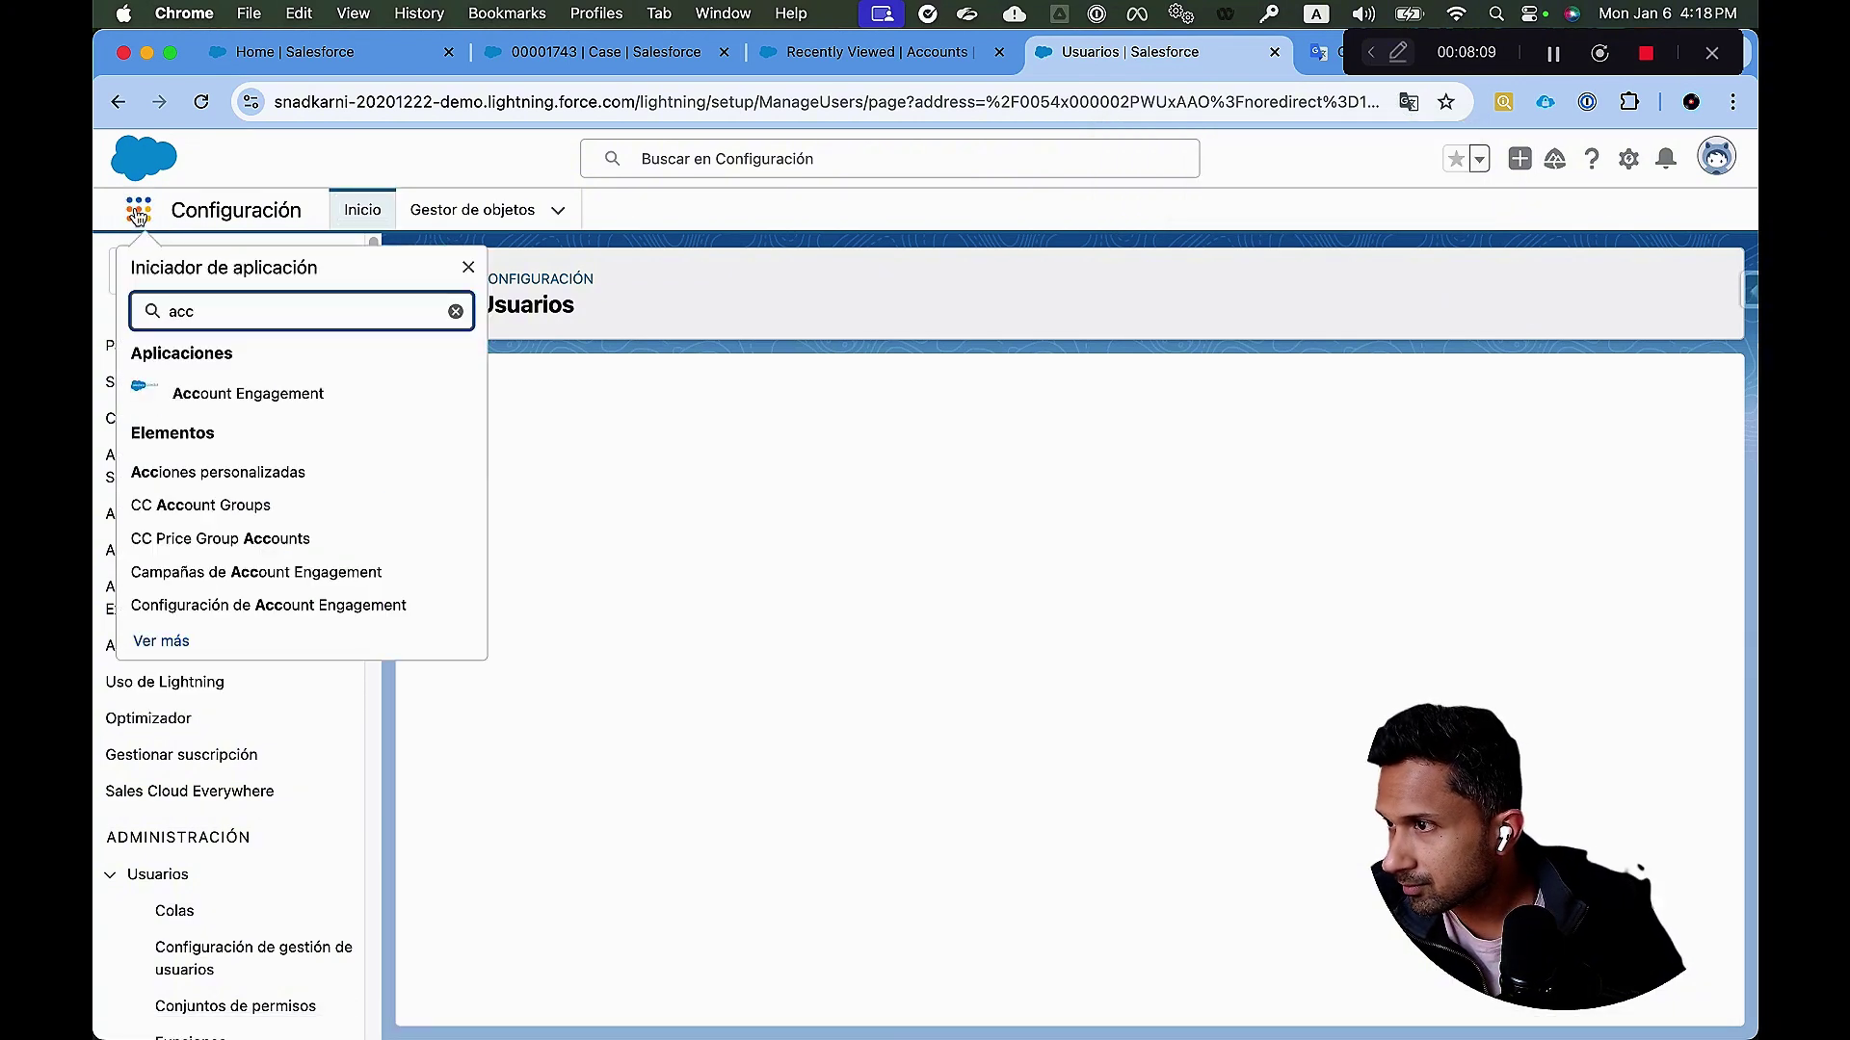
type("oun")
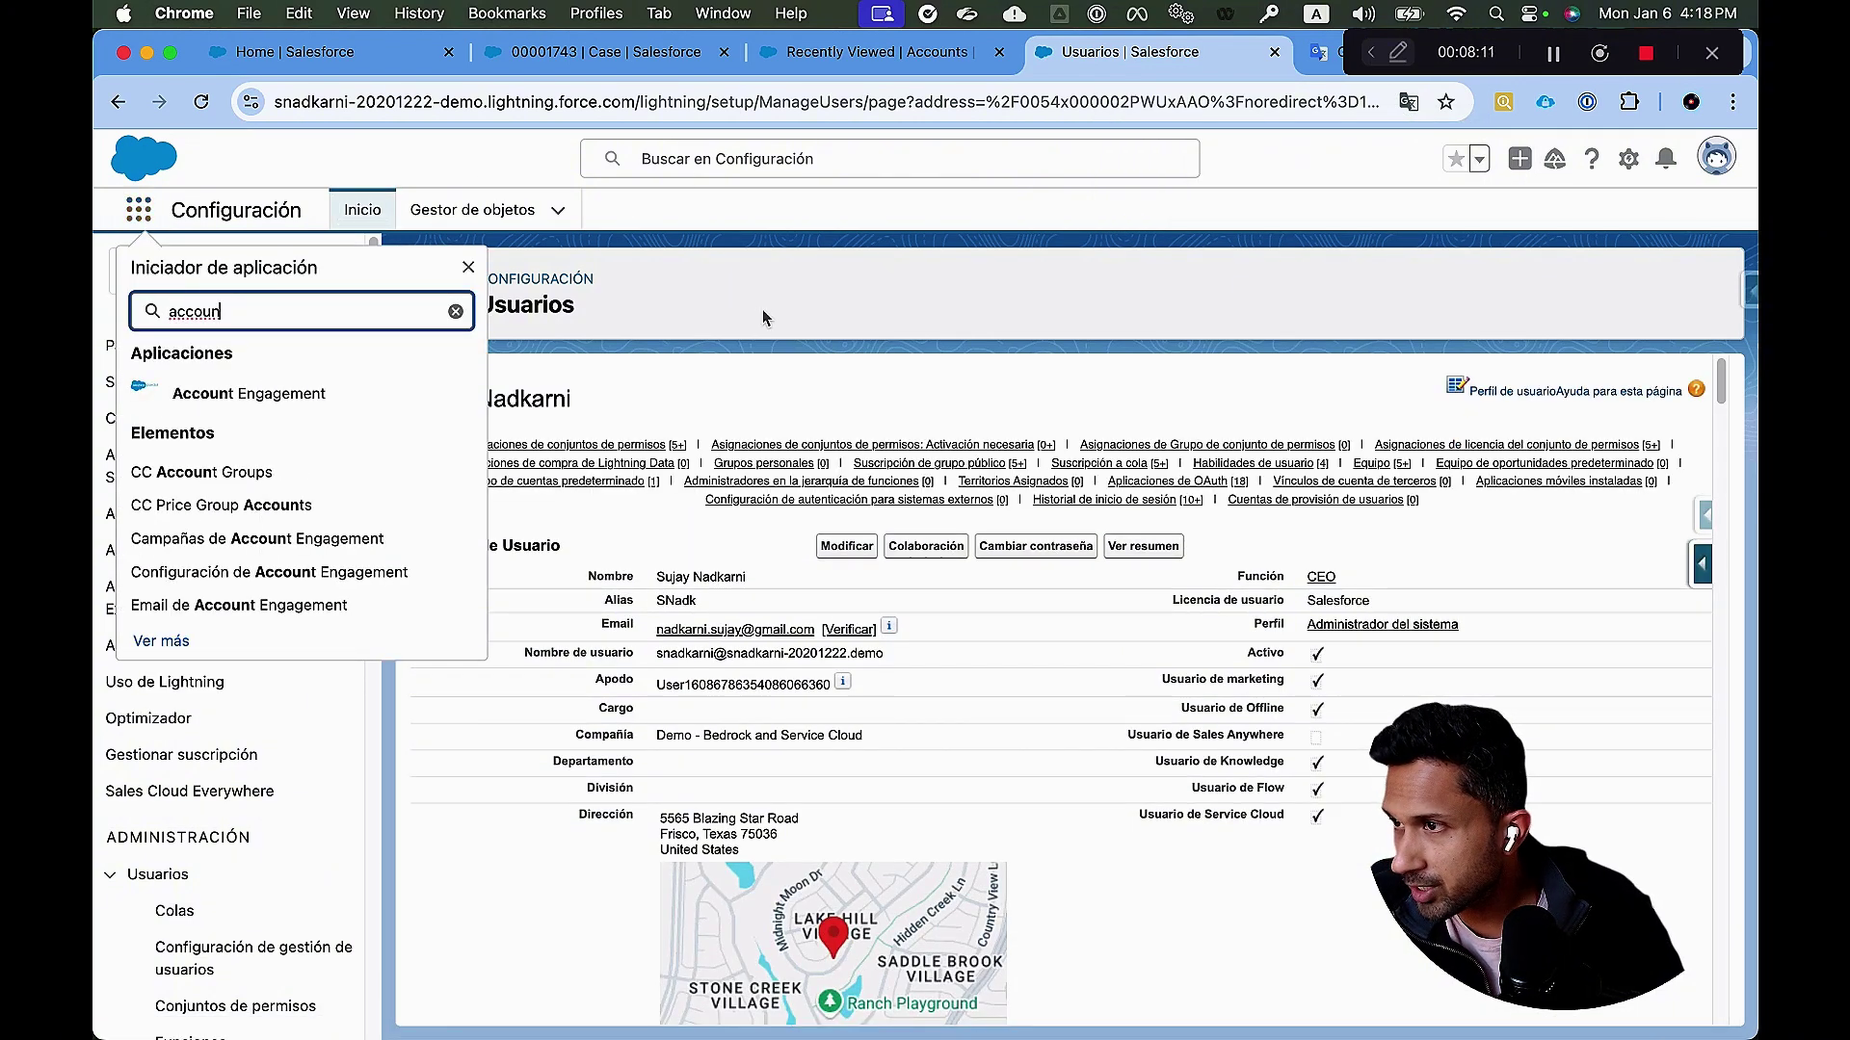
left_click(761, 310)
left_click(137, 211)
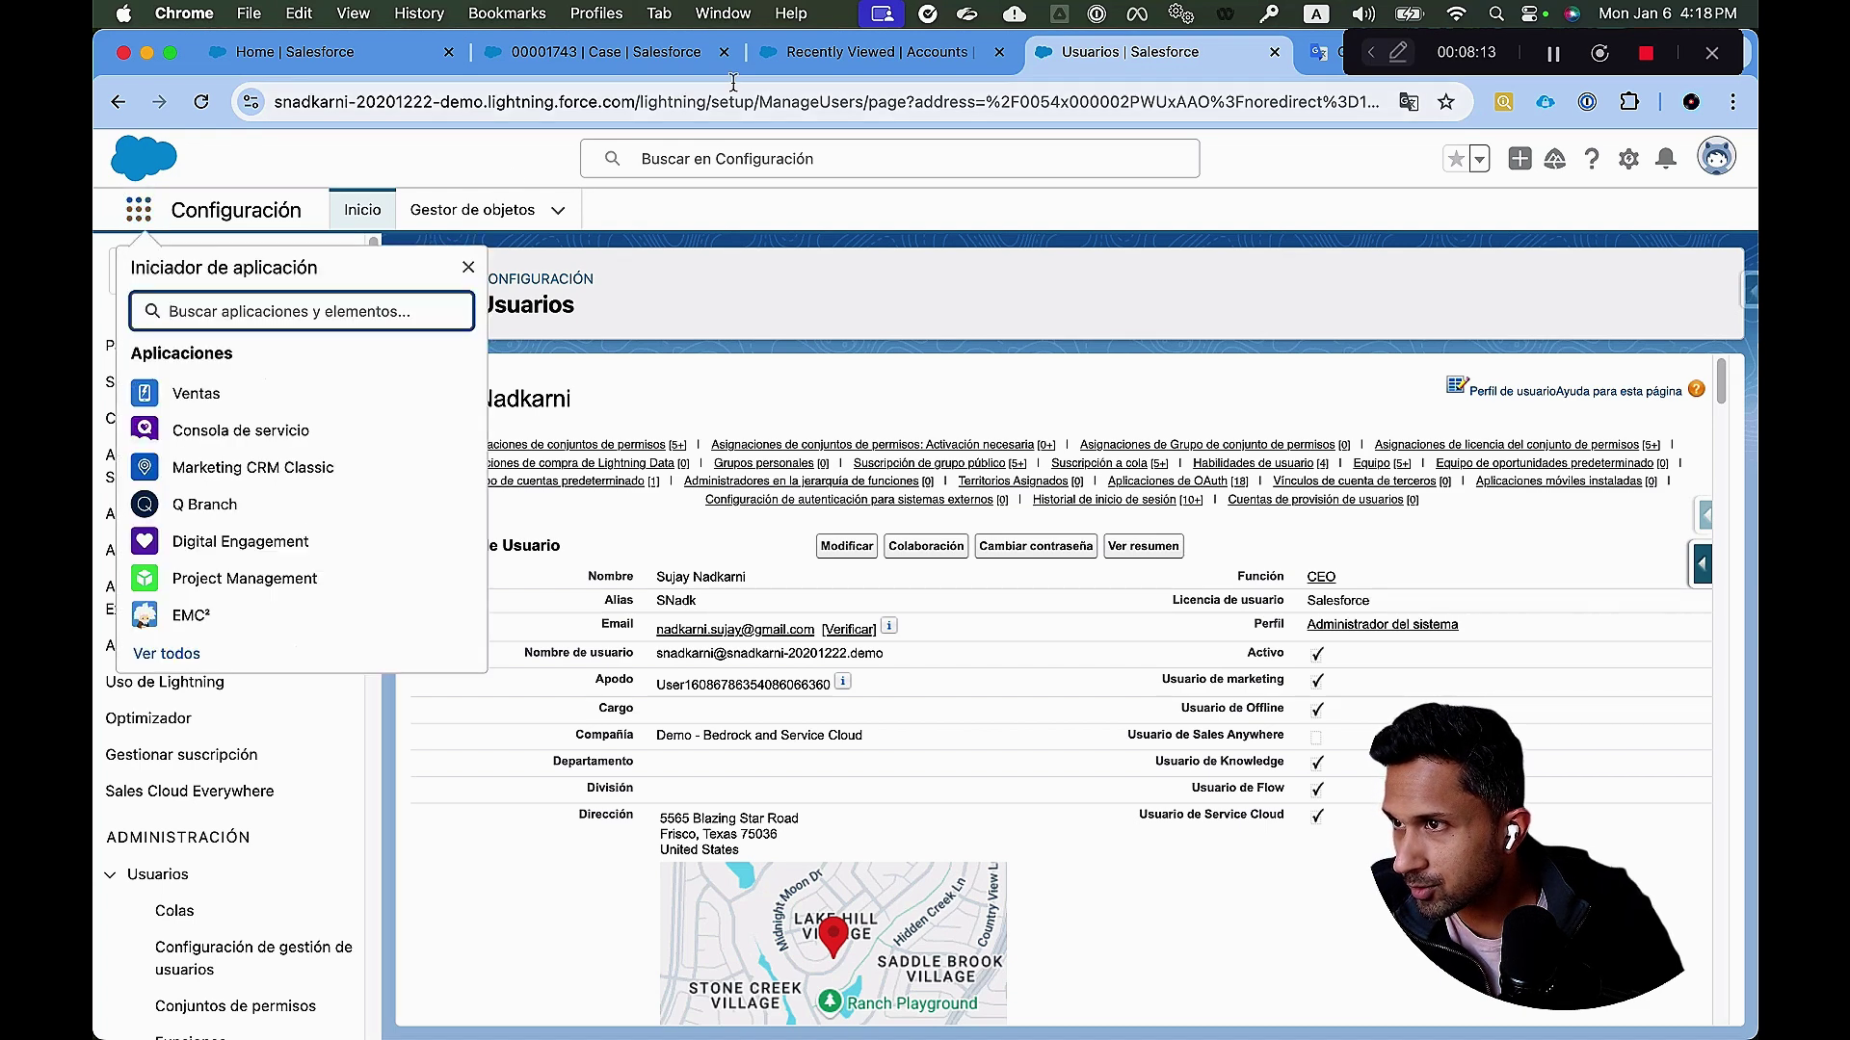
left_click(790, 53)
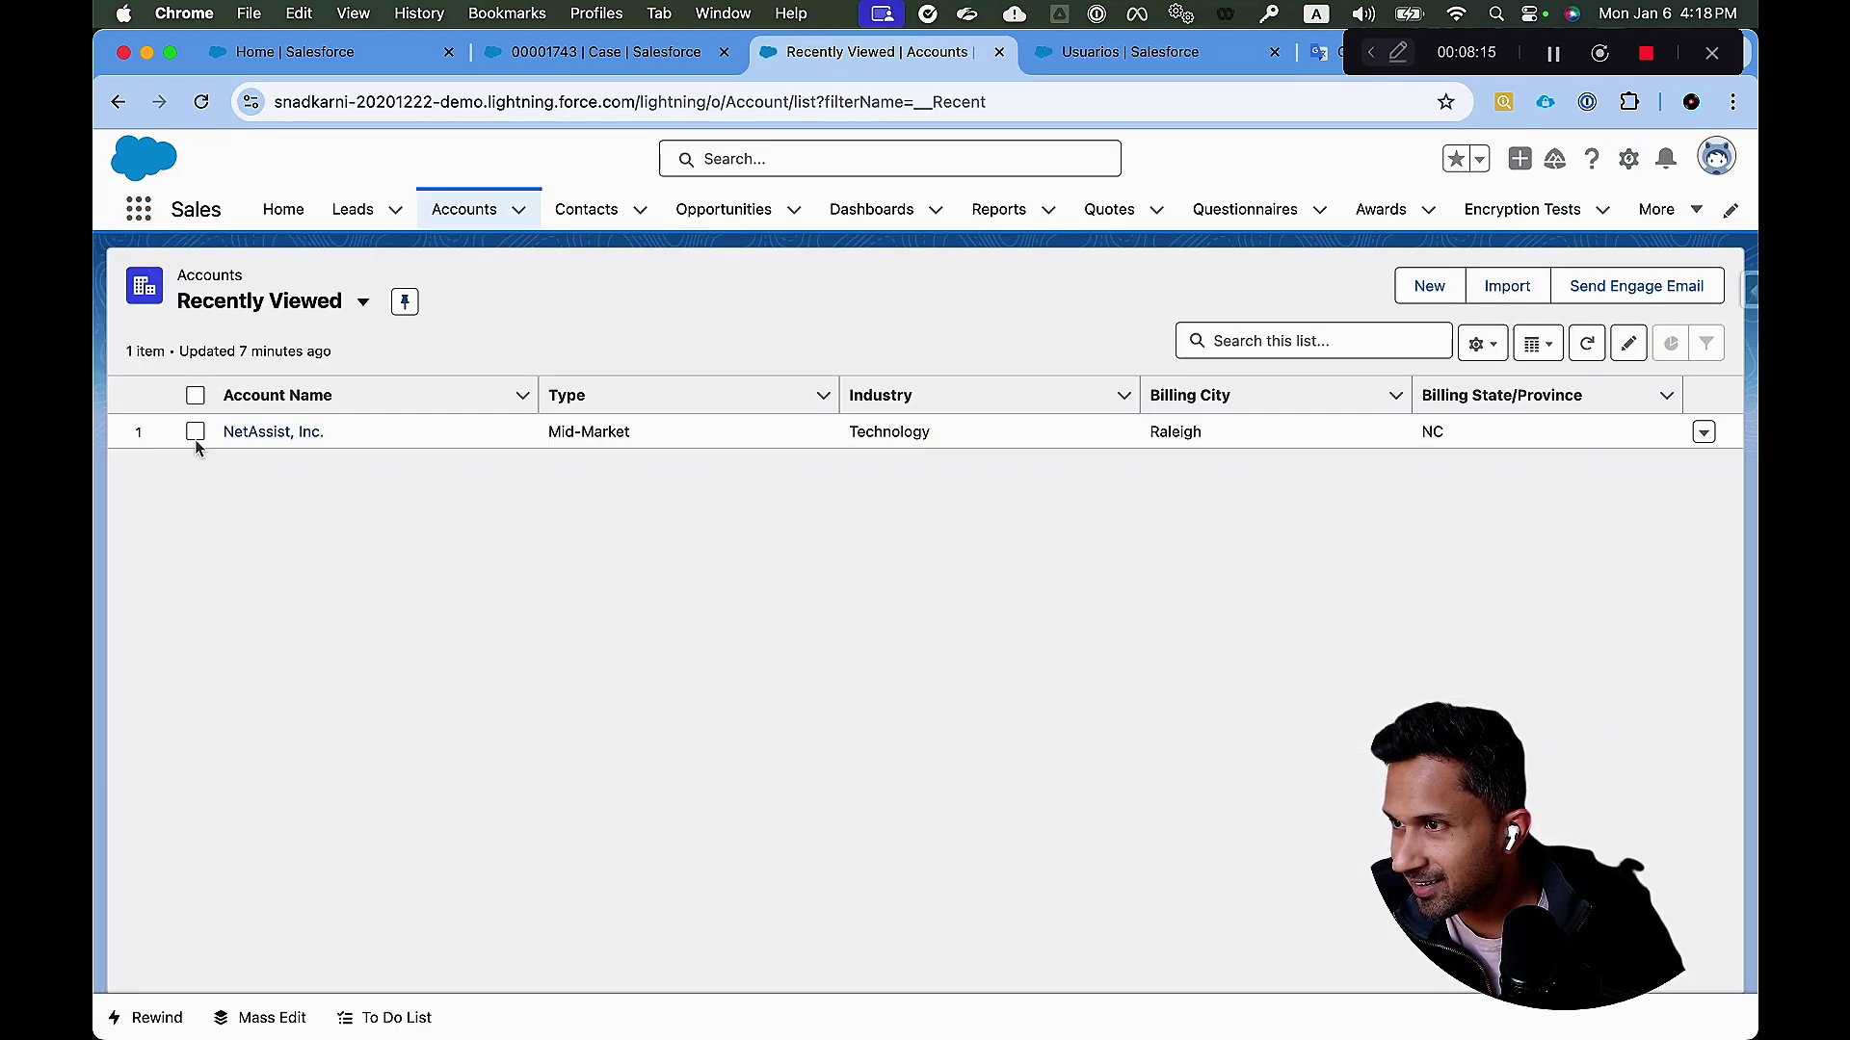
Open the NetAssist, Inc. account and reload it to display in Spanish.
left_click(260, 433)
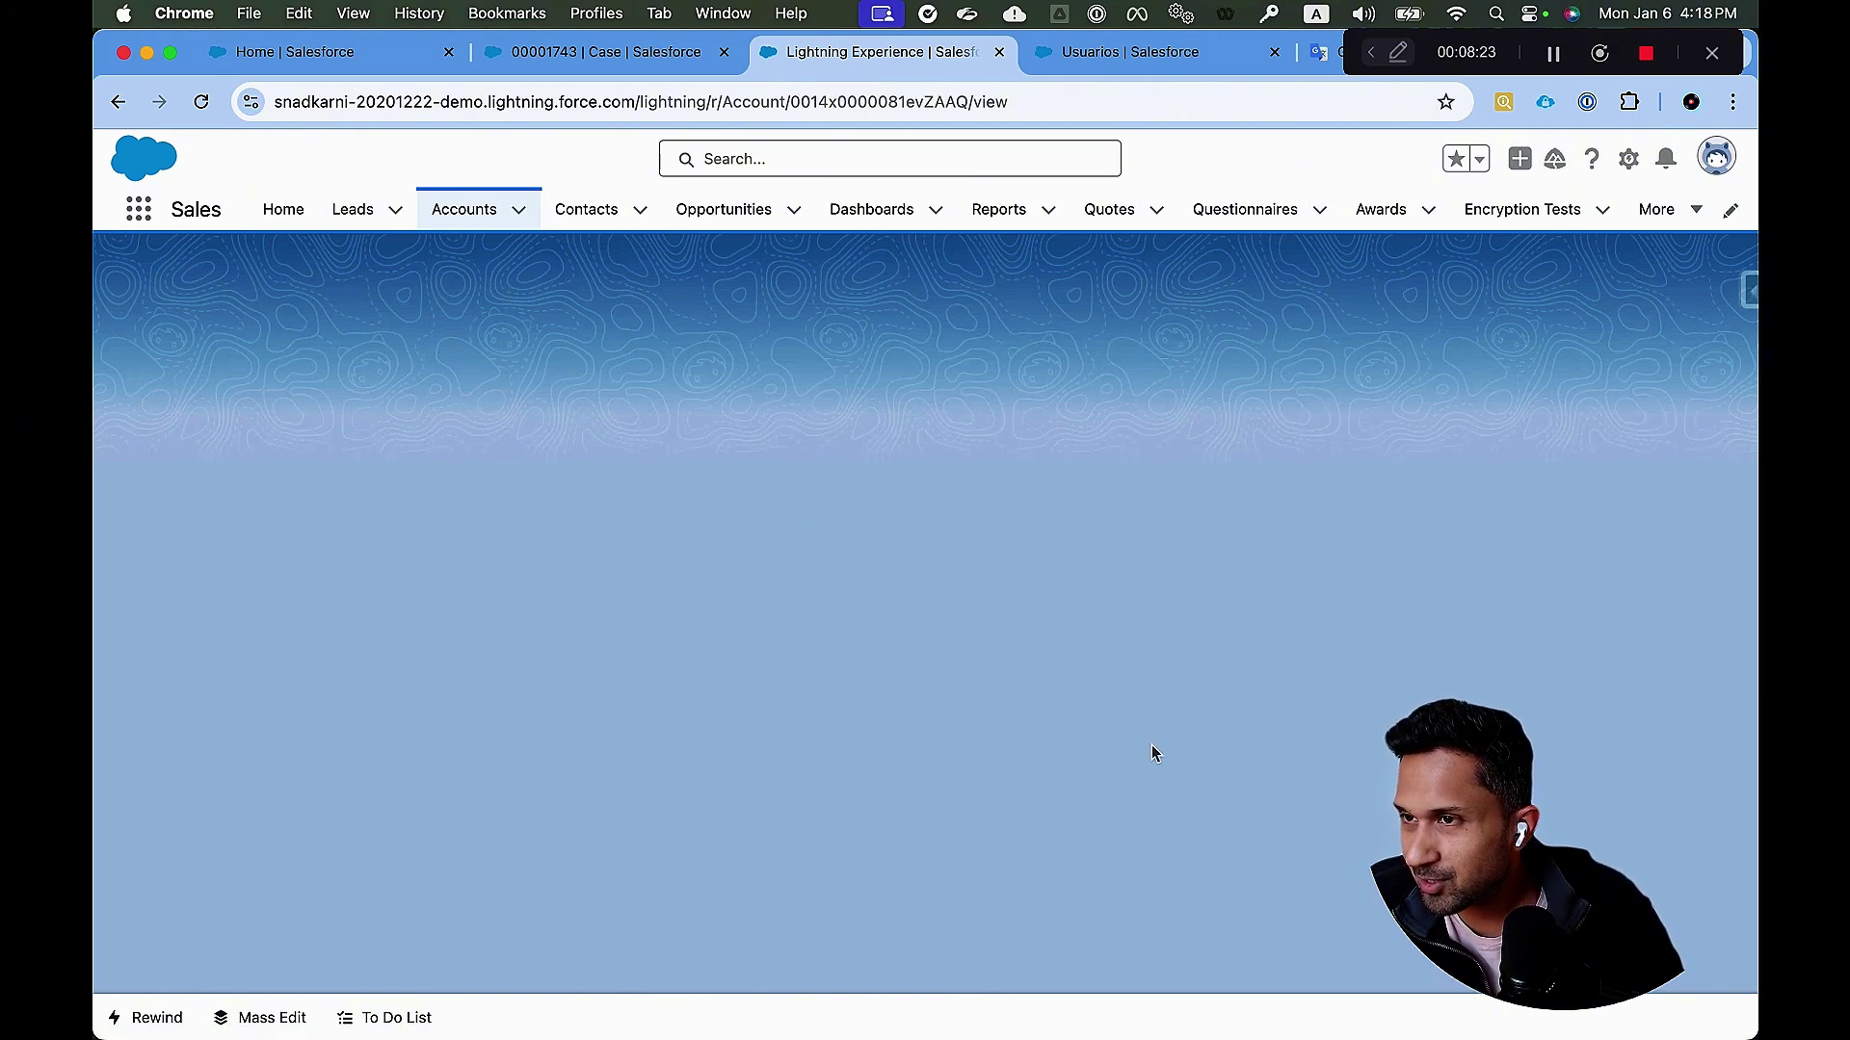
left_click(1035, 107)
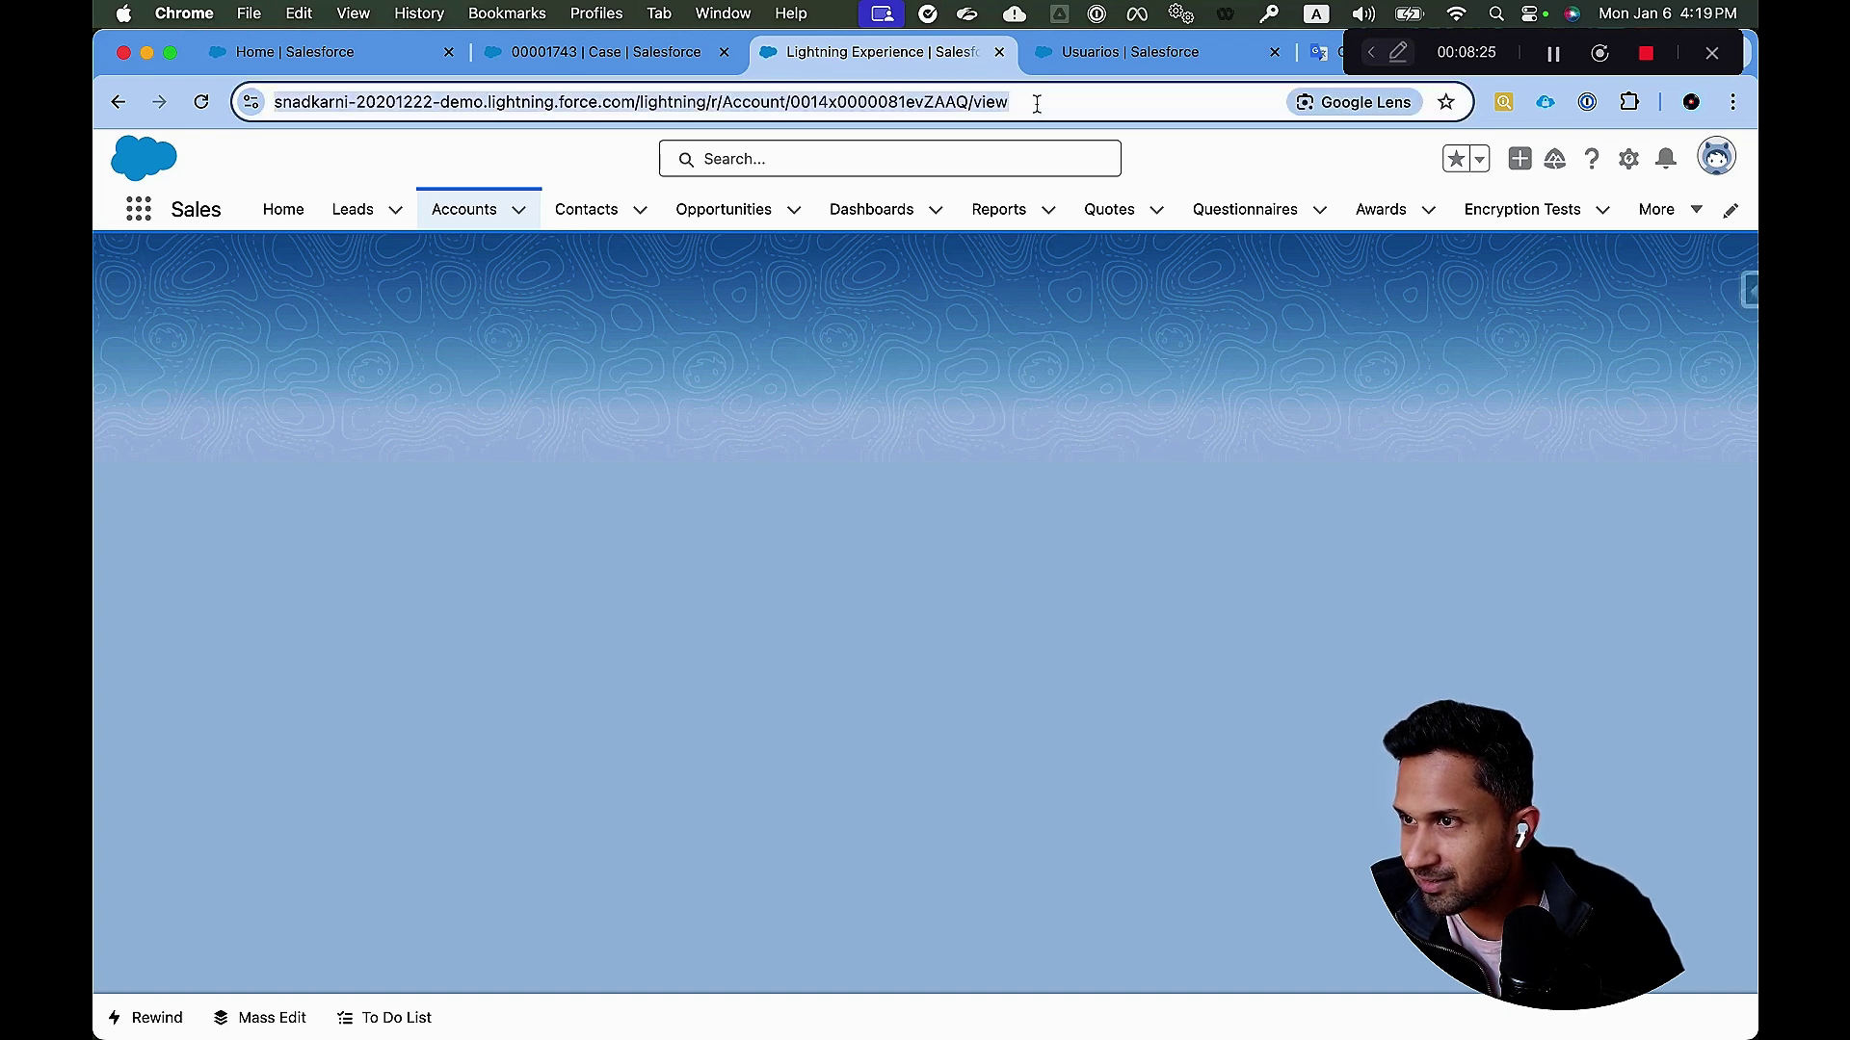
key("Return")
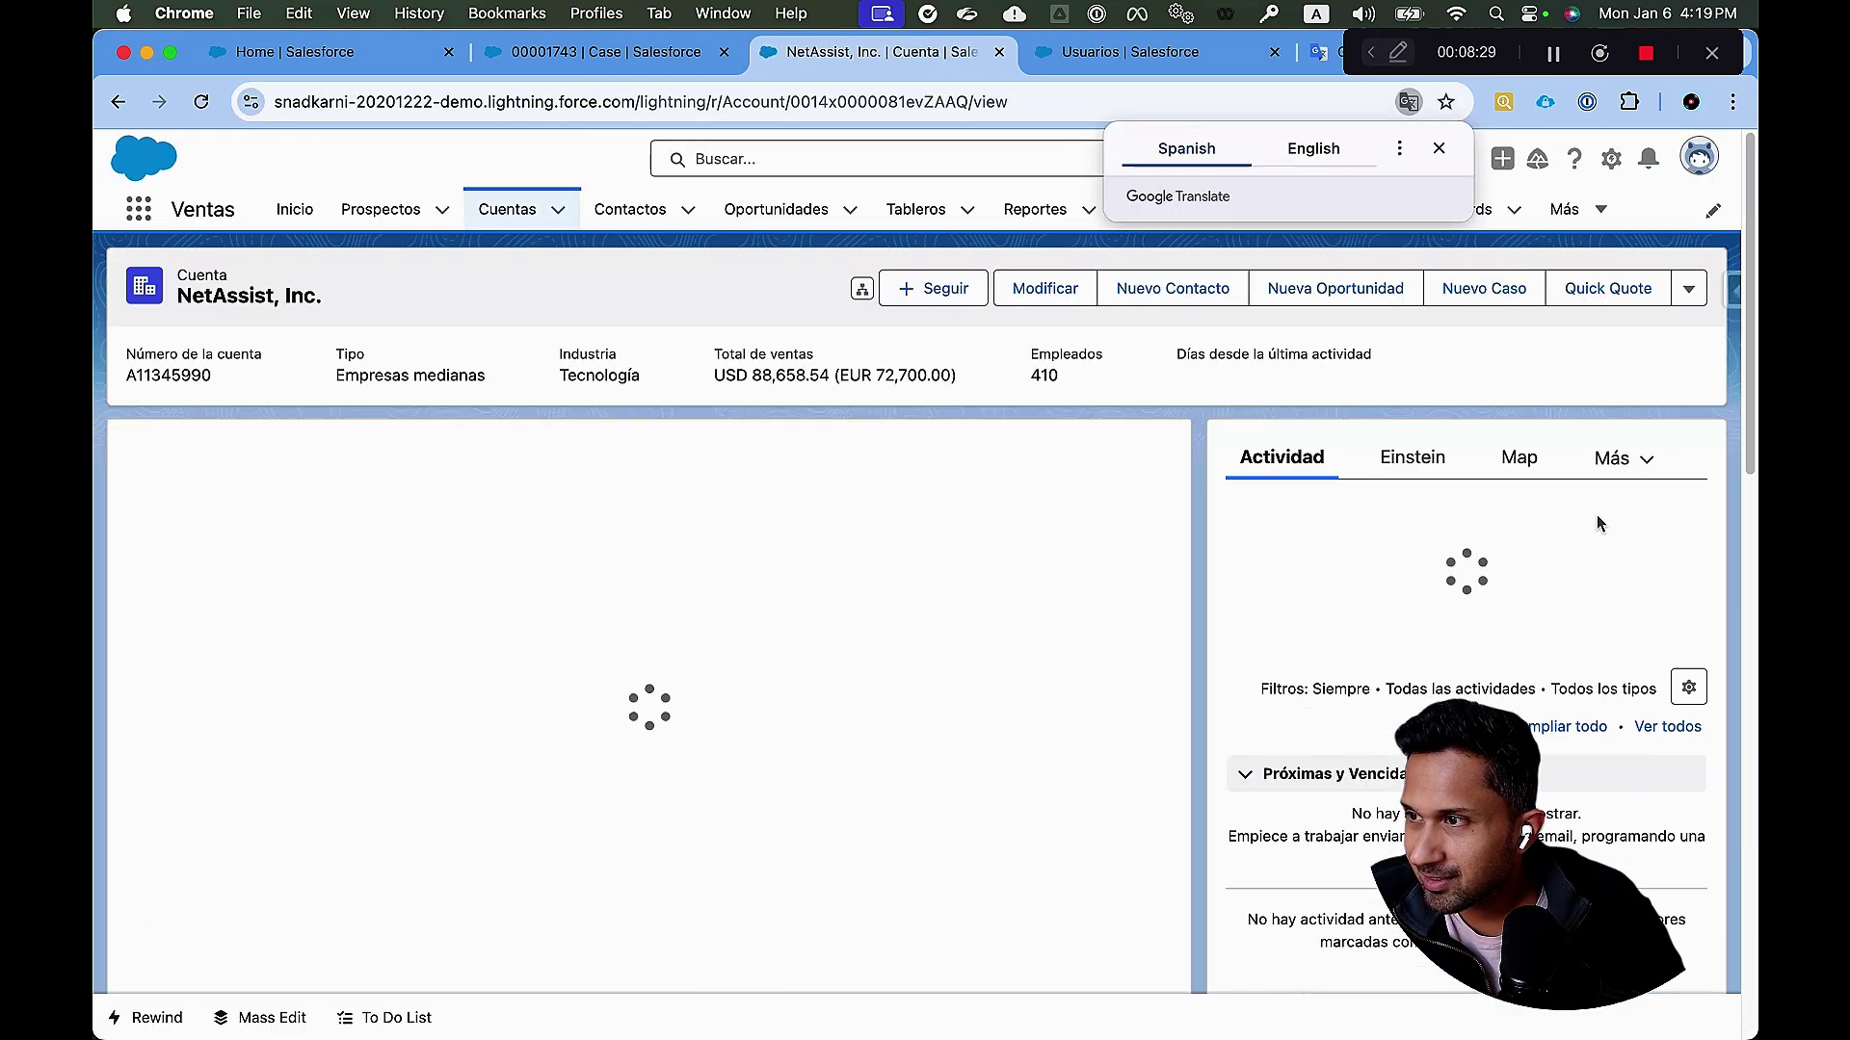
Select the 'Ingresos del año pasado' label in Detalles and compare it with Google Translate.
scroll(1212, 696, "down", 4)
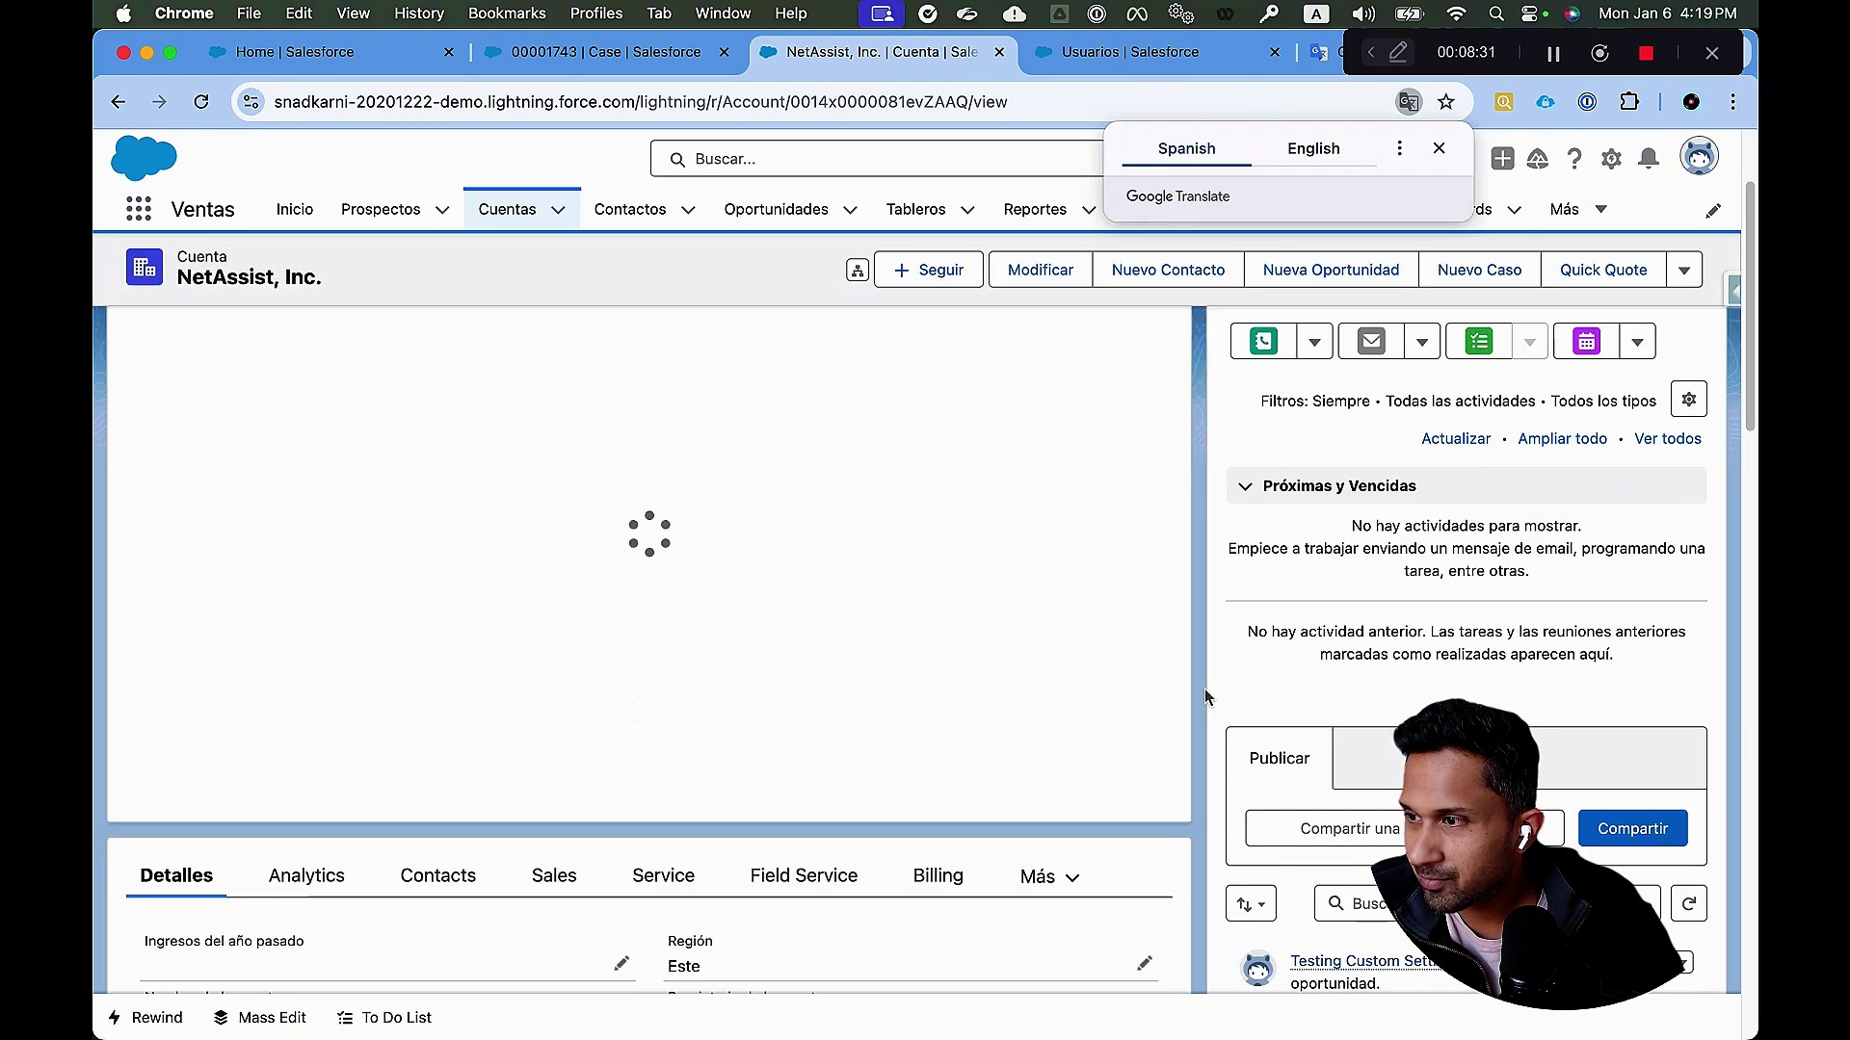
scroll(1205, 695, "down", 1)
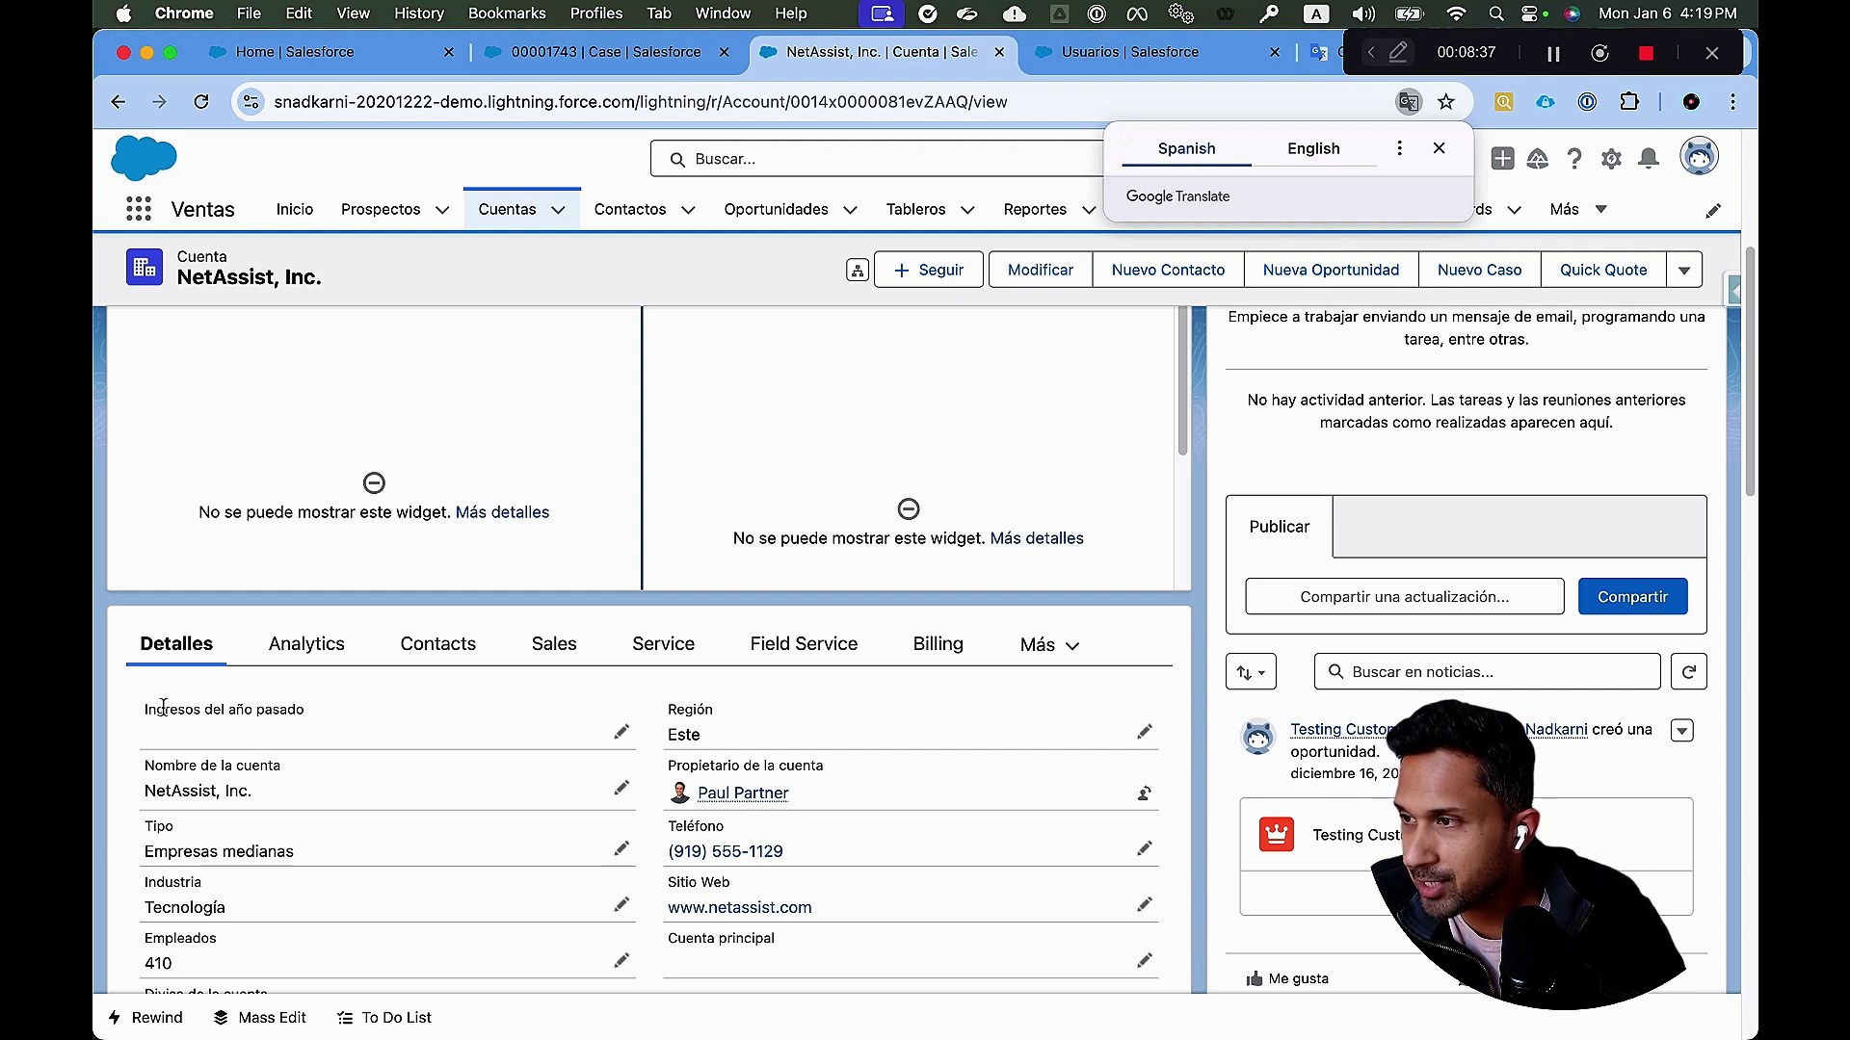
left_click_drag(143, 710, 300, 711)
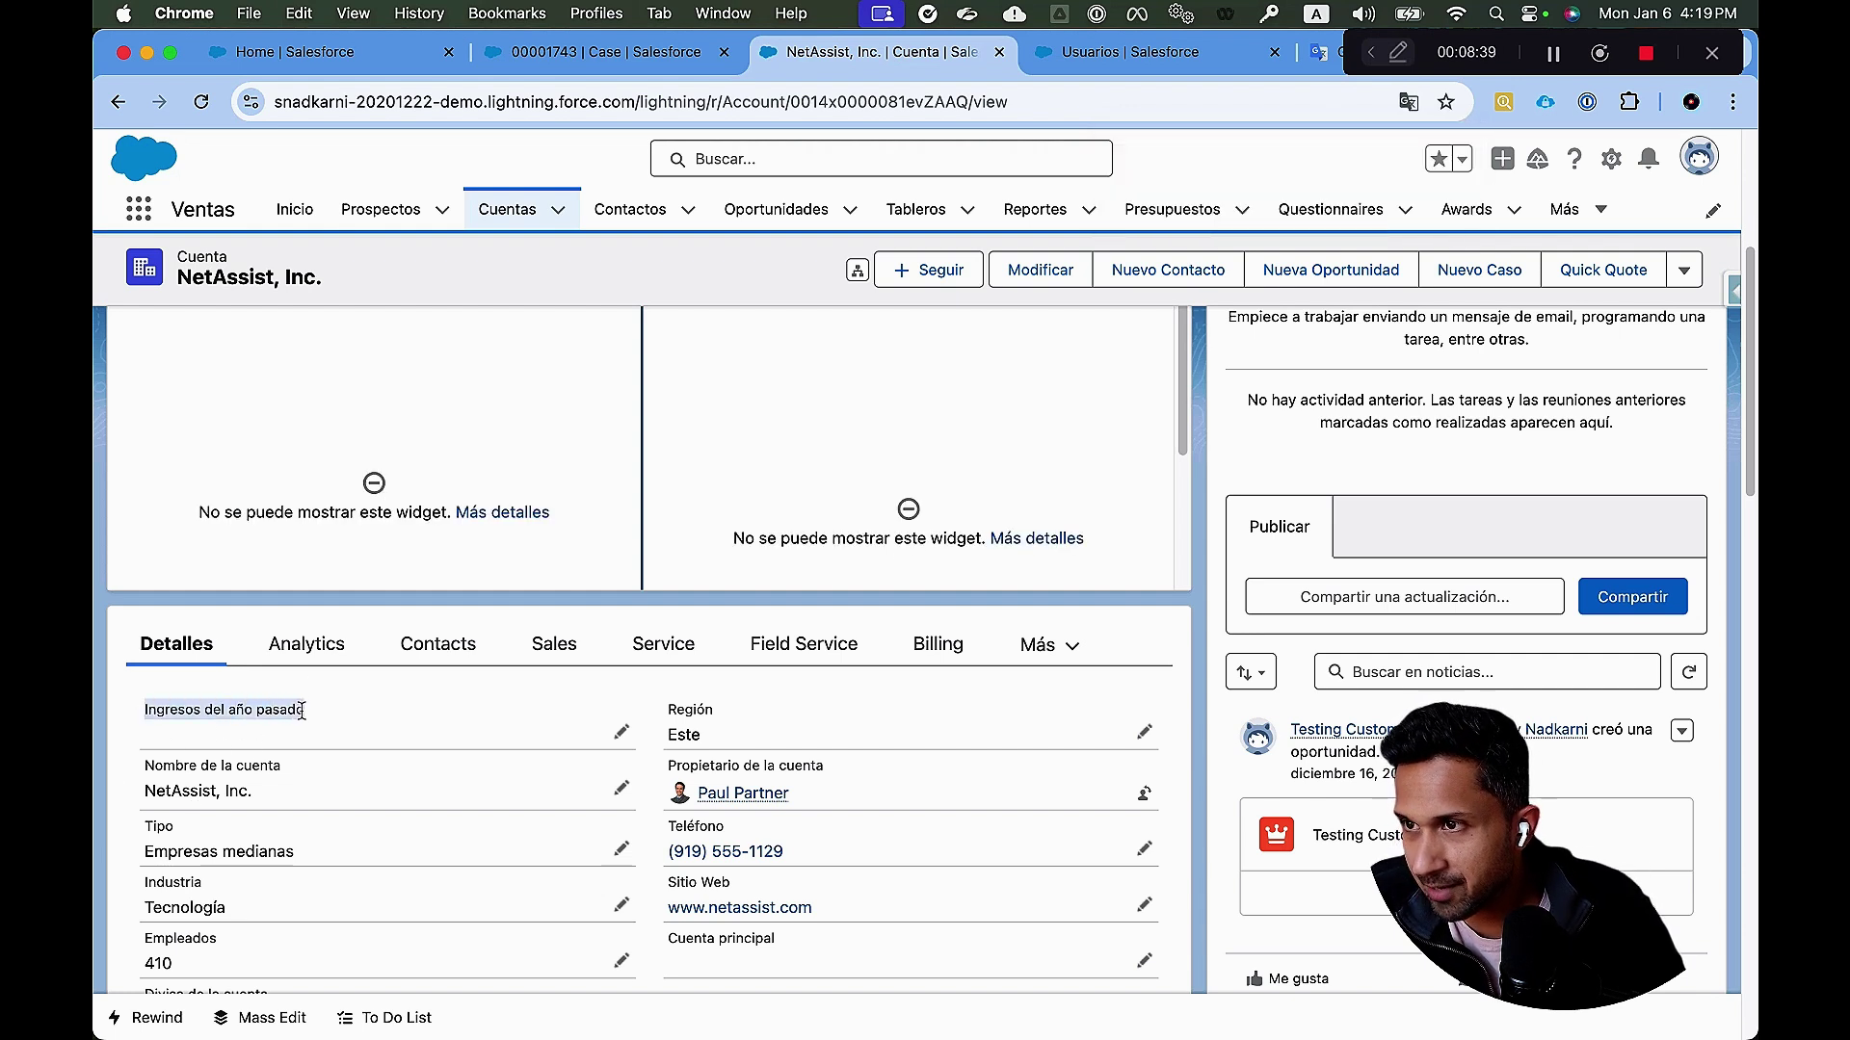
left_click(1320, 52)
Return to the Usuarios setup page and open the current user's edit form.
left_click_drag(1310, 393, 942, 384)
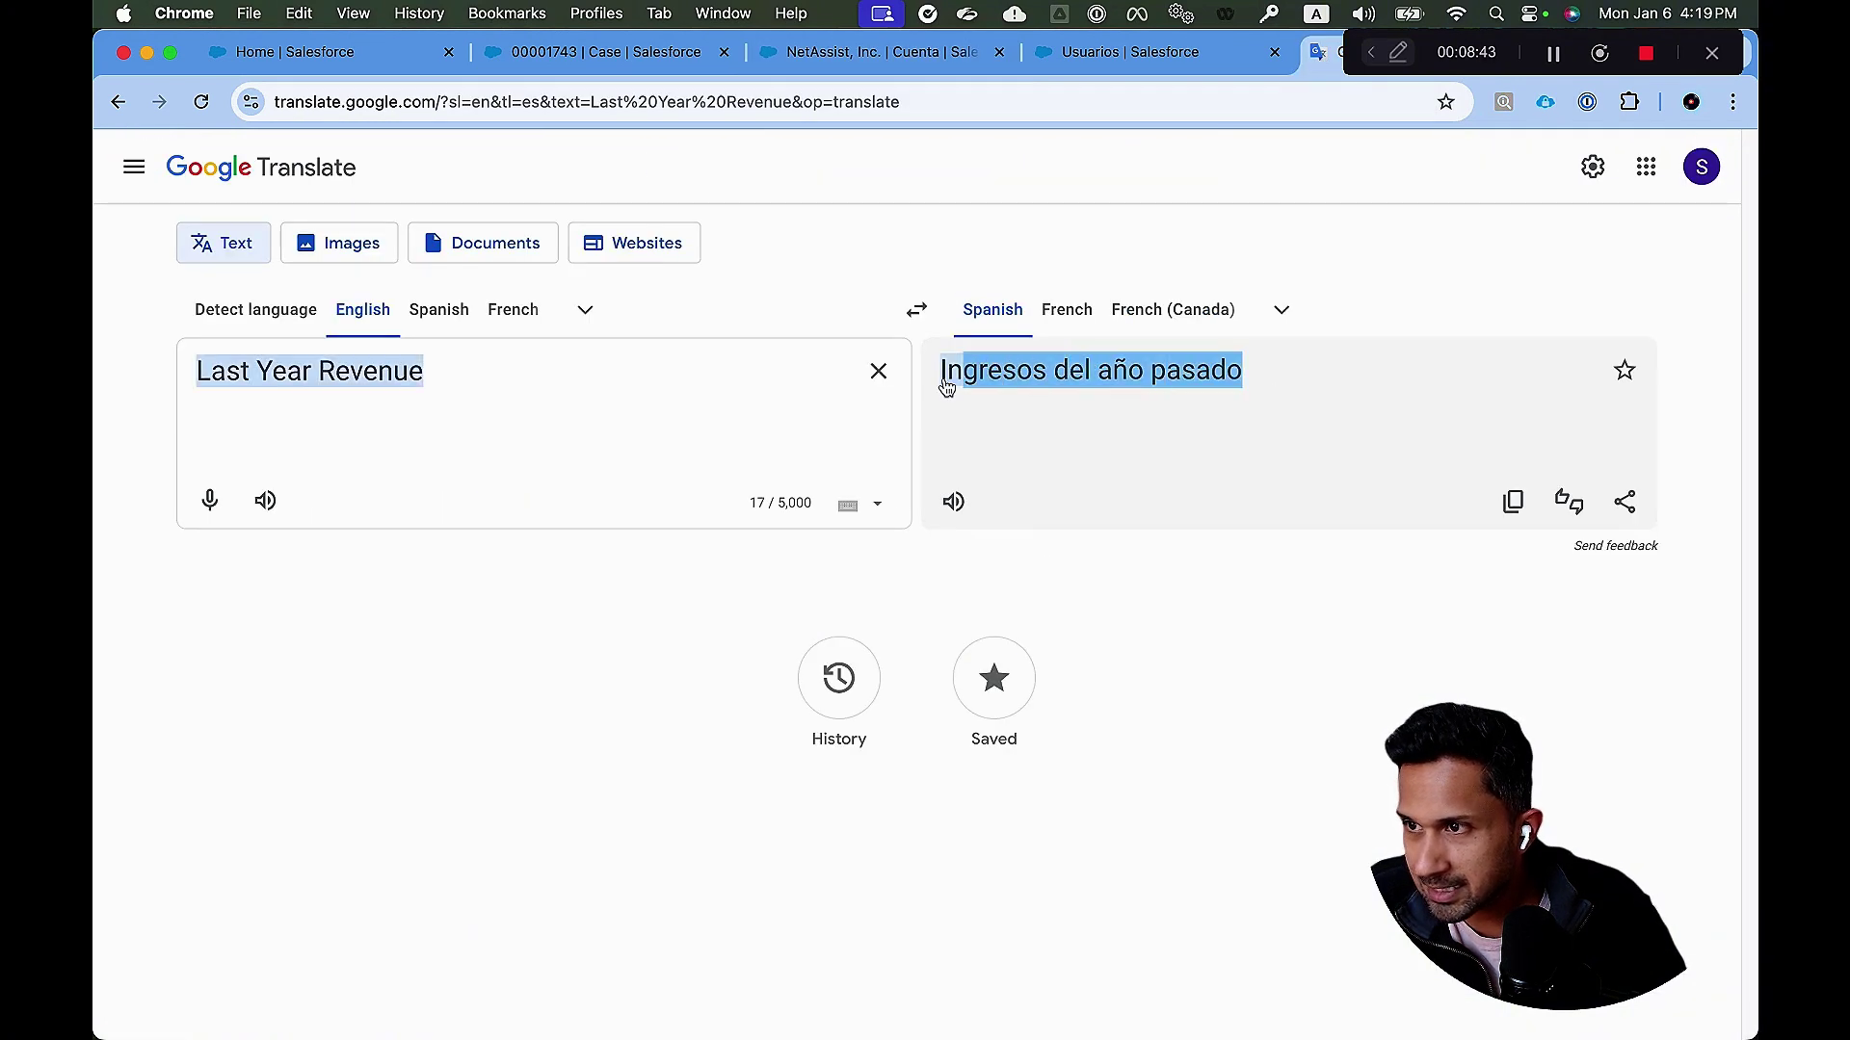
left_click(1106, 54)
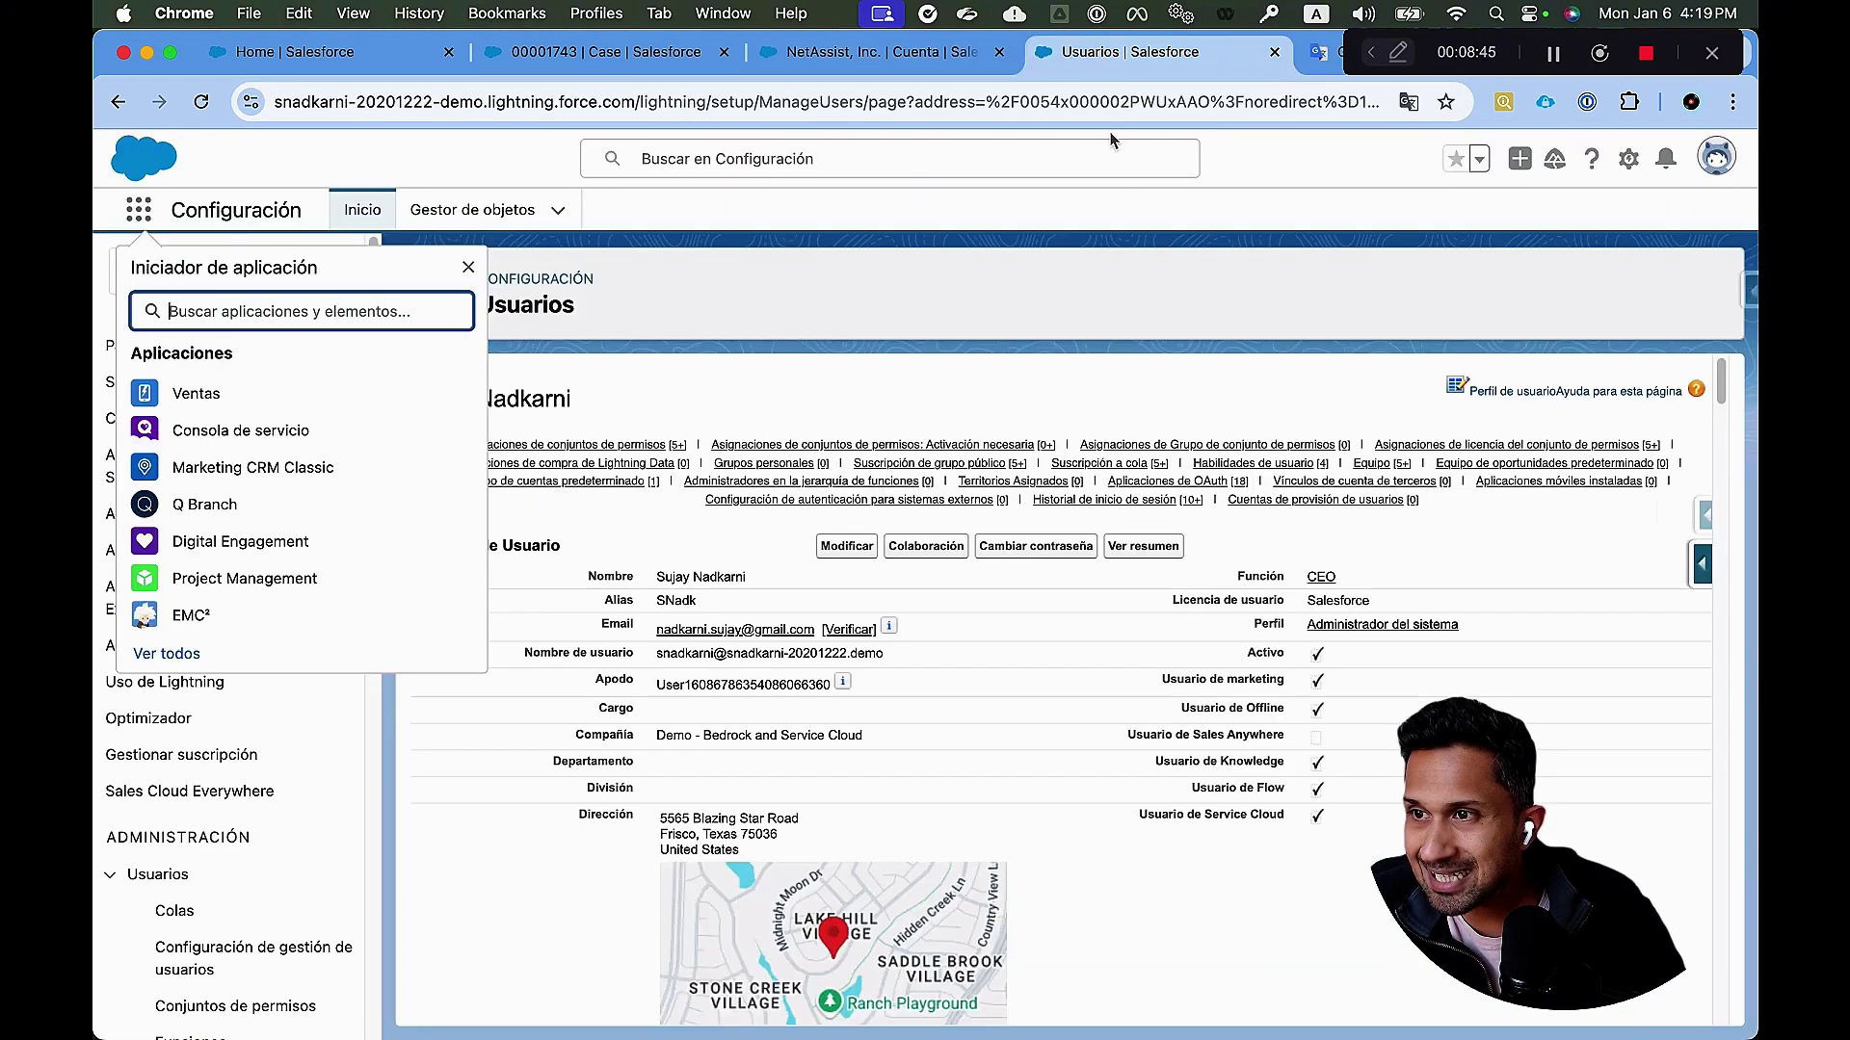
left_click(848, 309)
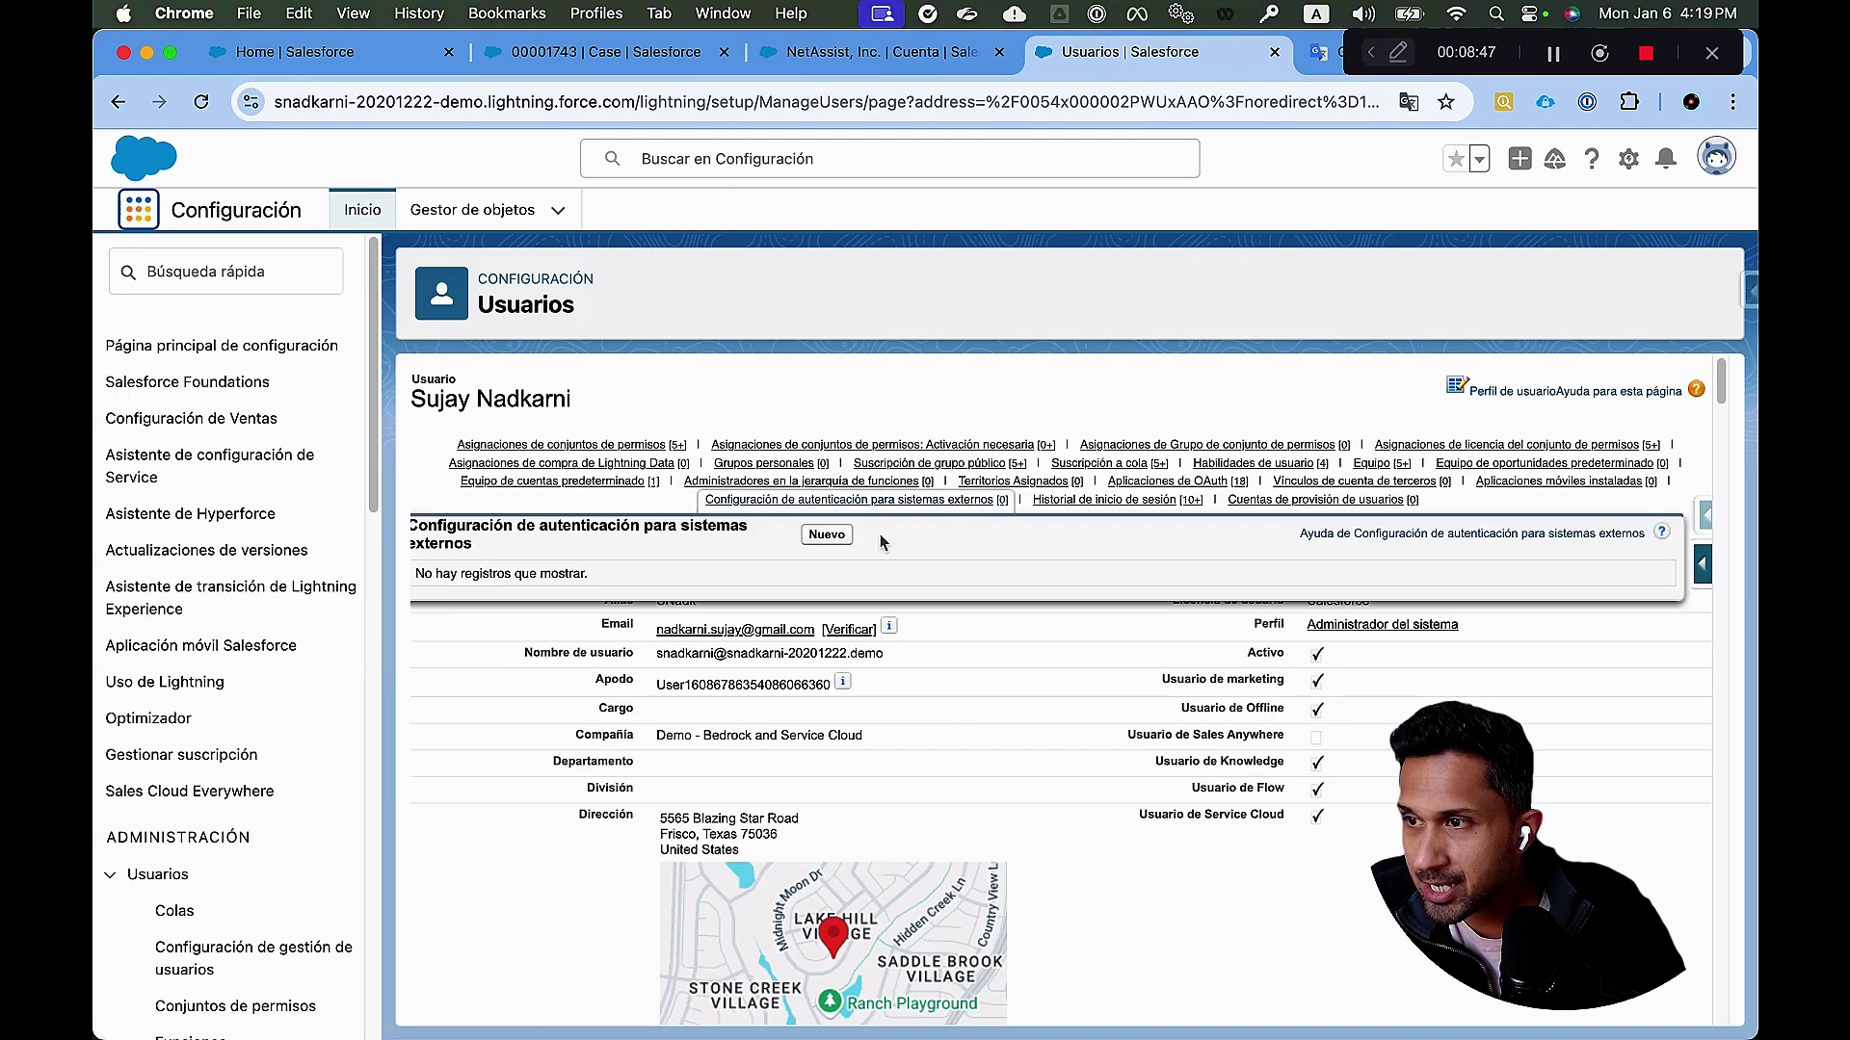
left_click(848, 557)
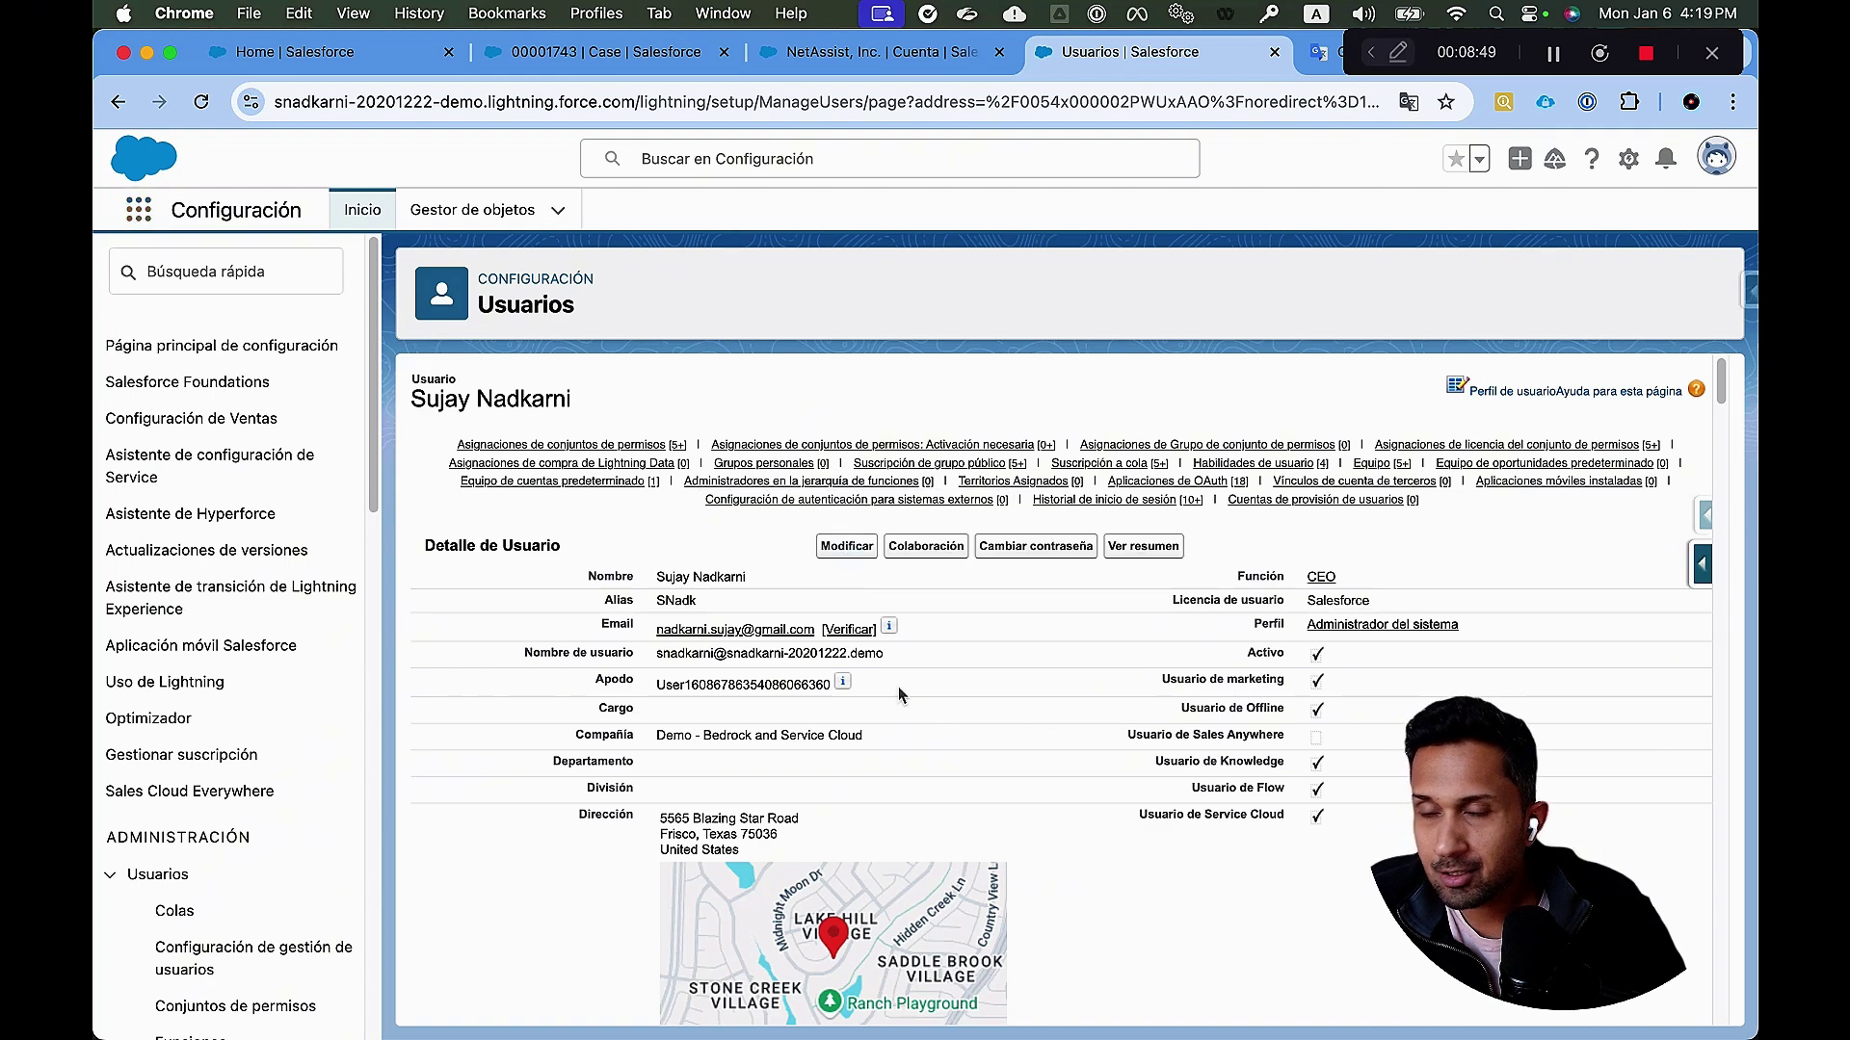